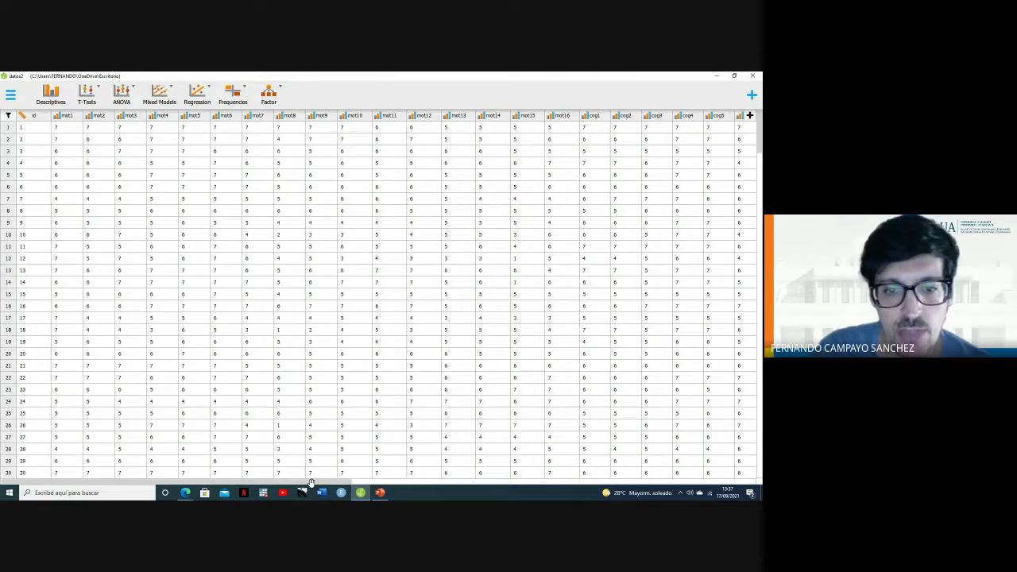
- Change the measurement level of the global and info columns to Scale
left_click_drag(310, 482, 740, 440)
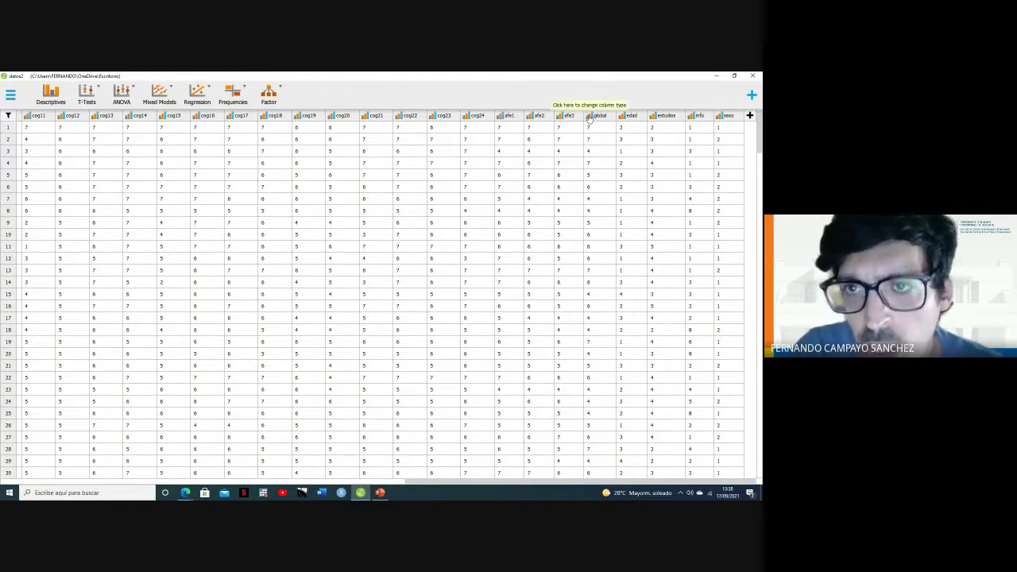
left_click(588, 117)
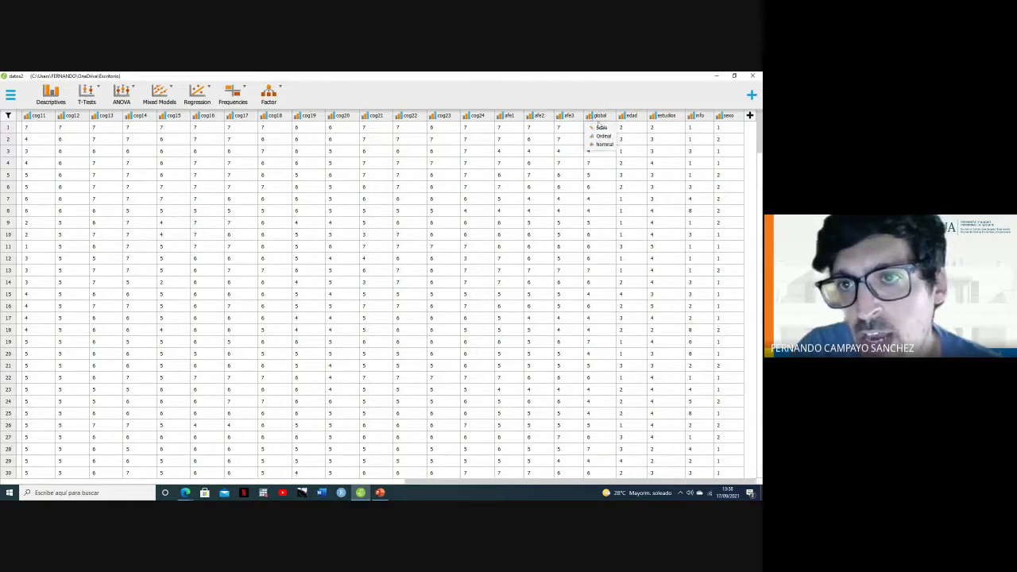
left_click(602, 128)
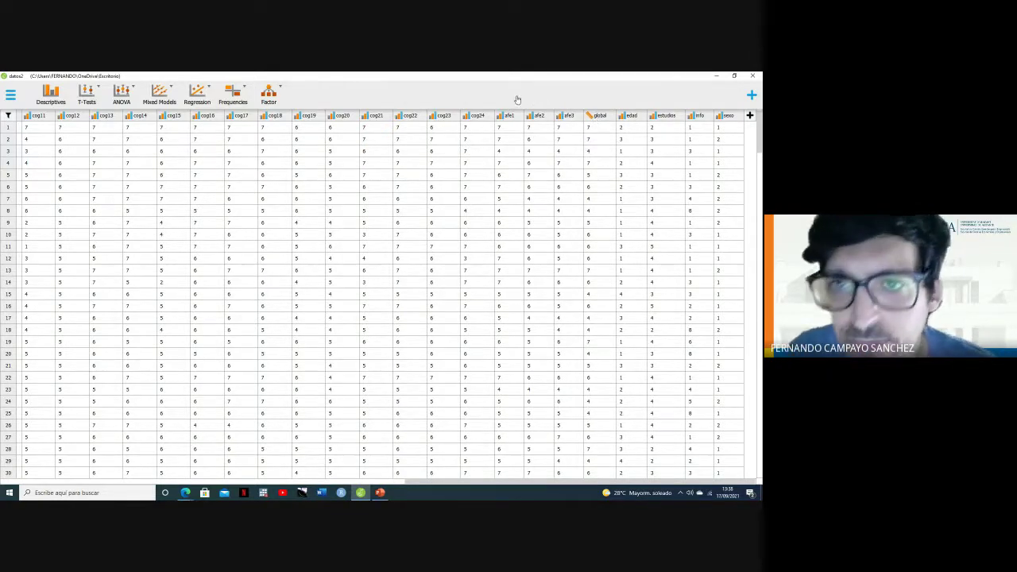
left_click(690, 116)
left_click(703, 128)
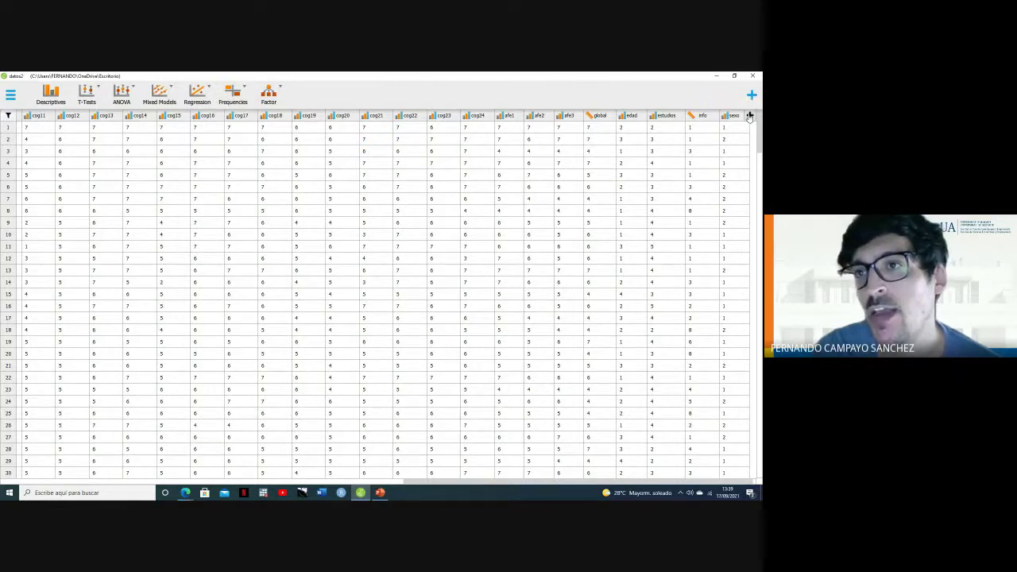
- Create a computed Scale column named "global x info", defined with the visual formula builder
left_click(749, 117)
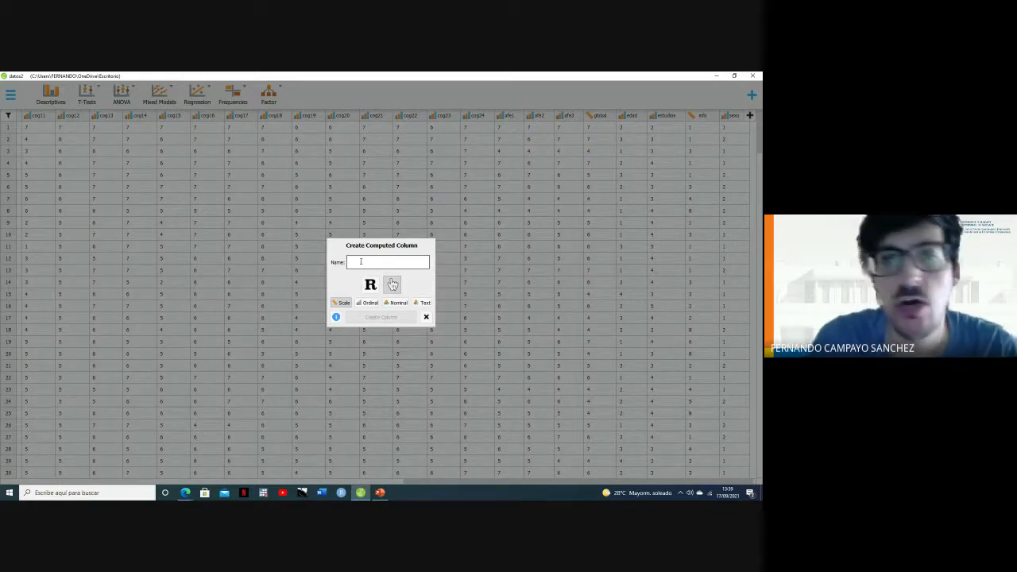
type("d")
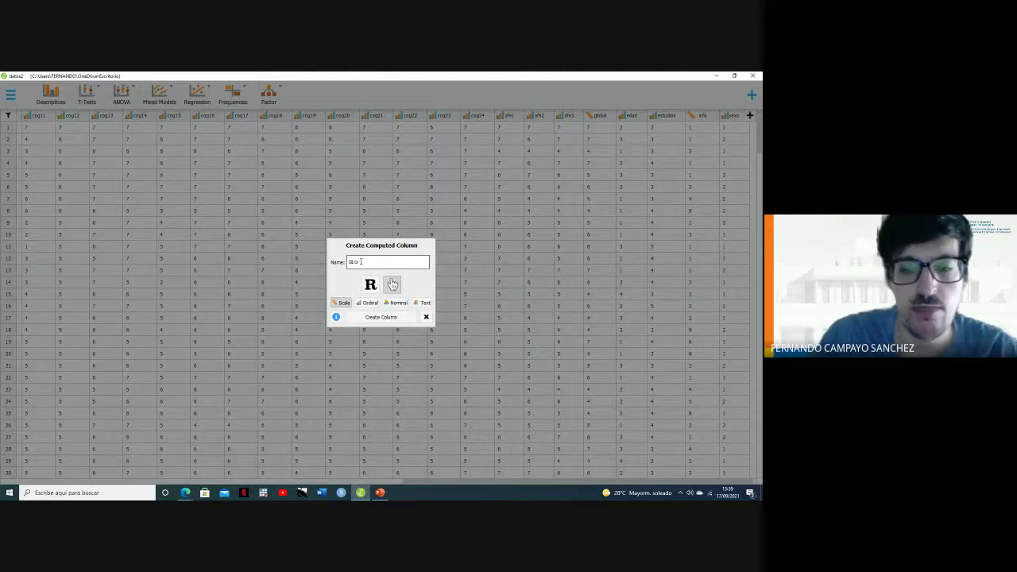
key("BackSpace")
type("d")
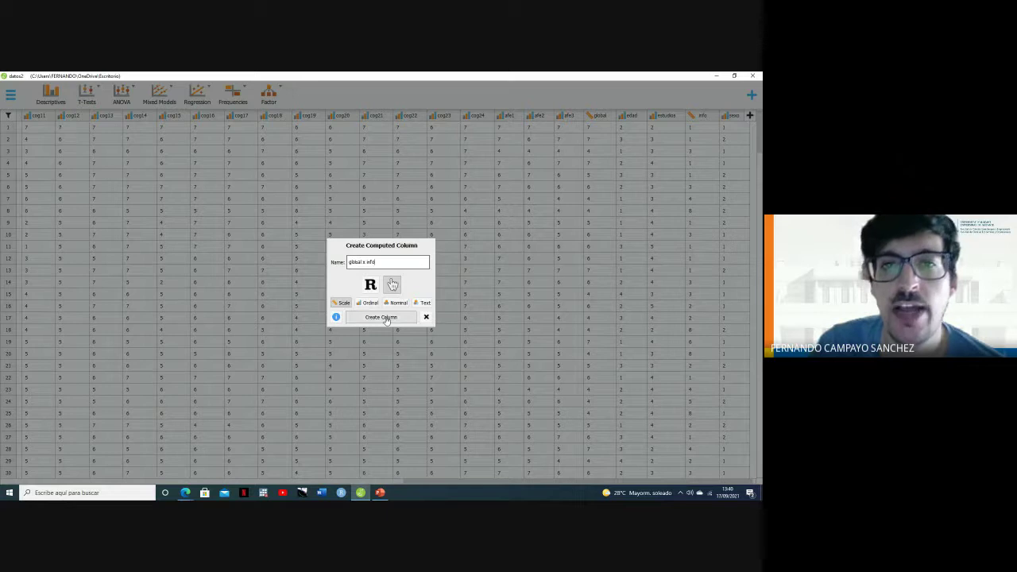
left_click(386, 318)
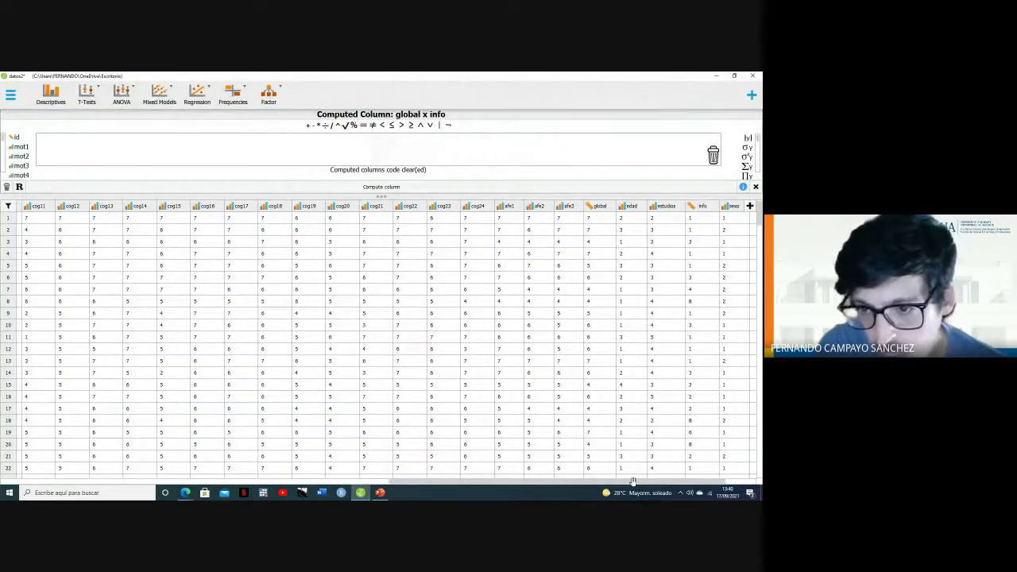
- Change the type of the global x info column to Ordinal and set it back to Scale
scroll(640, 486, "right", 1)
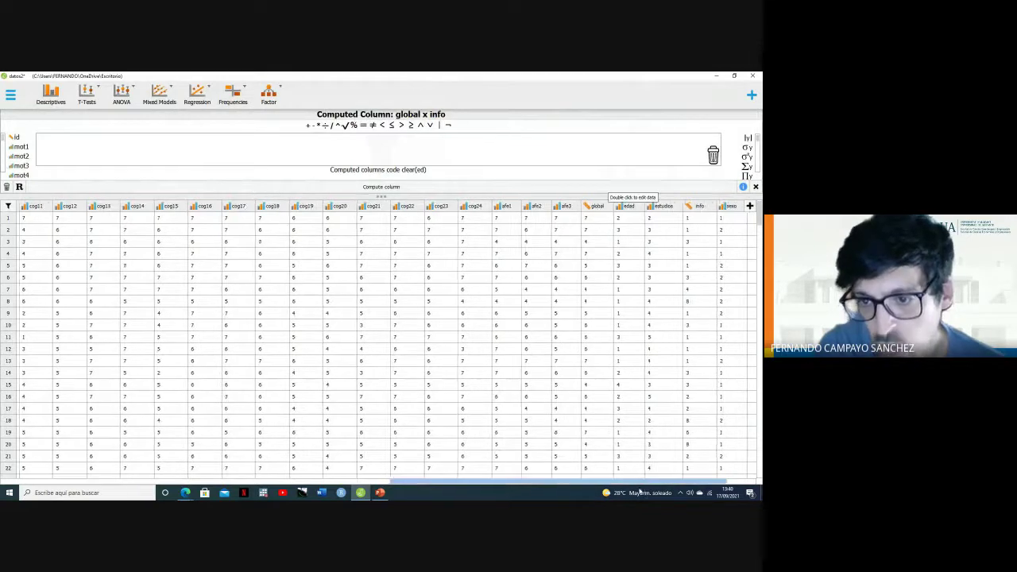
scroll(640, 486, "right", 2)
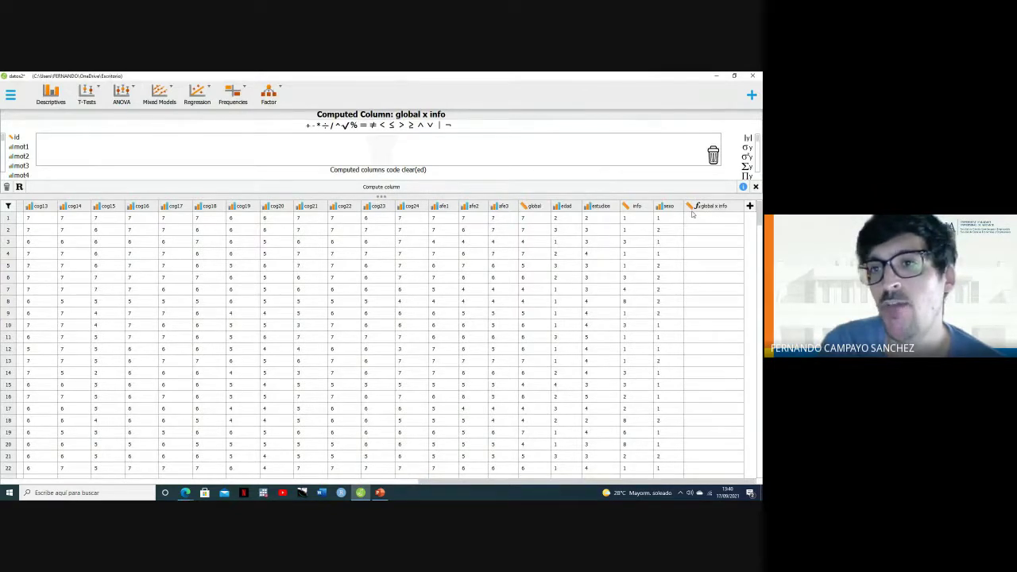
left_click(690, 206)
left_click(703, 228)
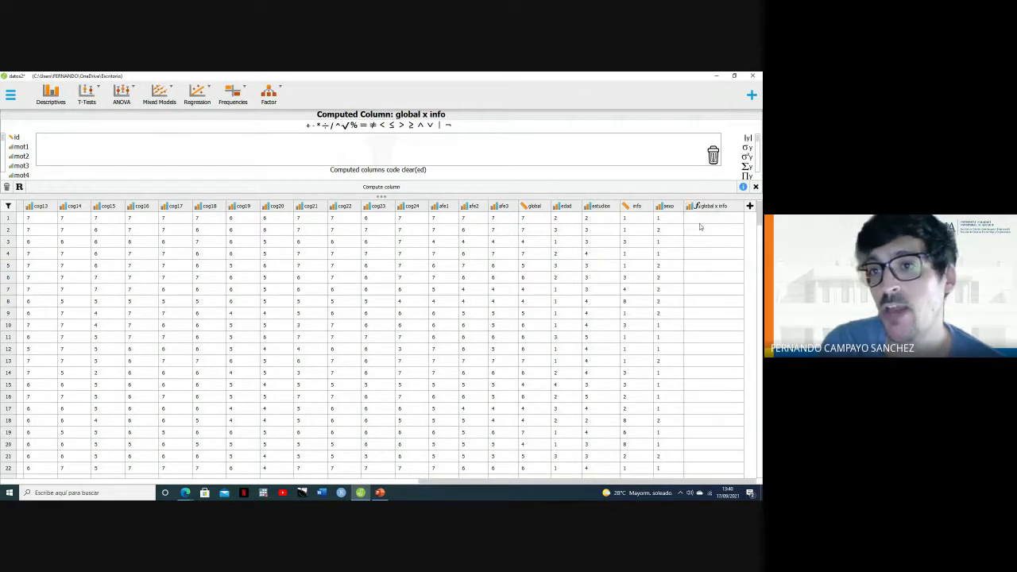
left_click(691, 208)
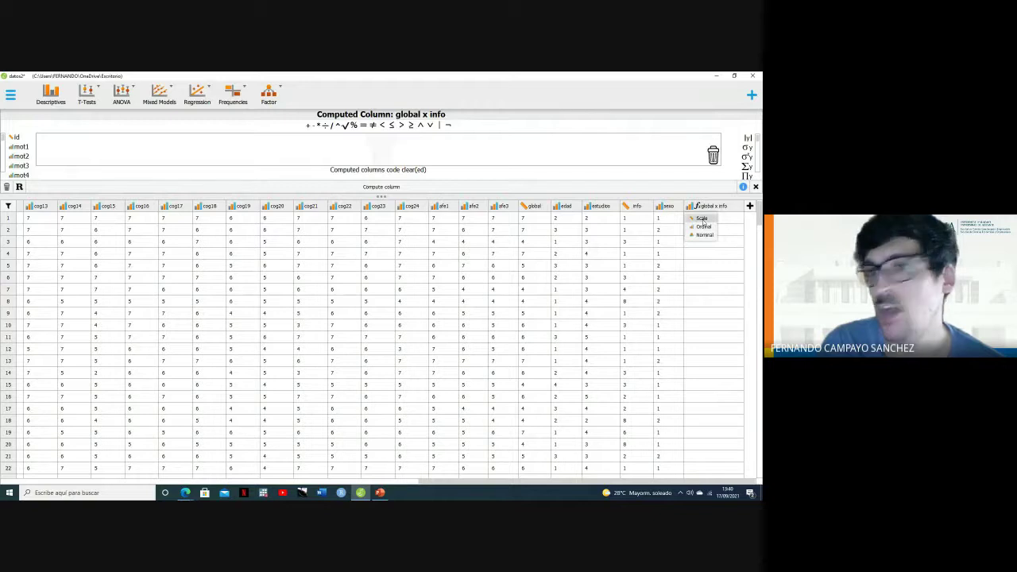
left_click(703, 215)
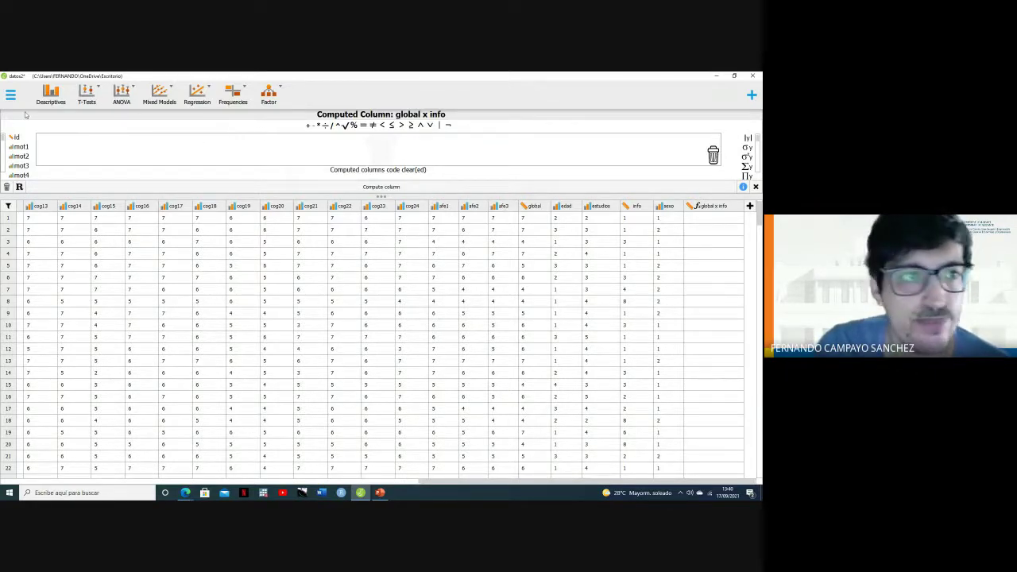
- Build the formula global * info for the computed column and compute its values
scroll(19, 159, "down", 5)
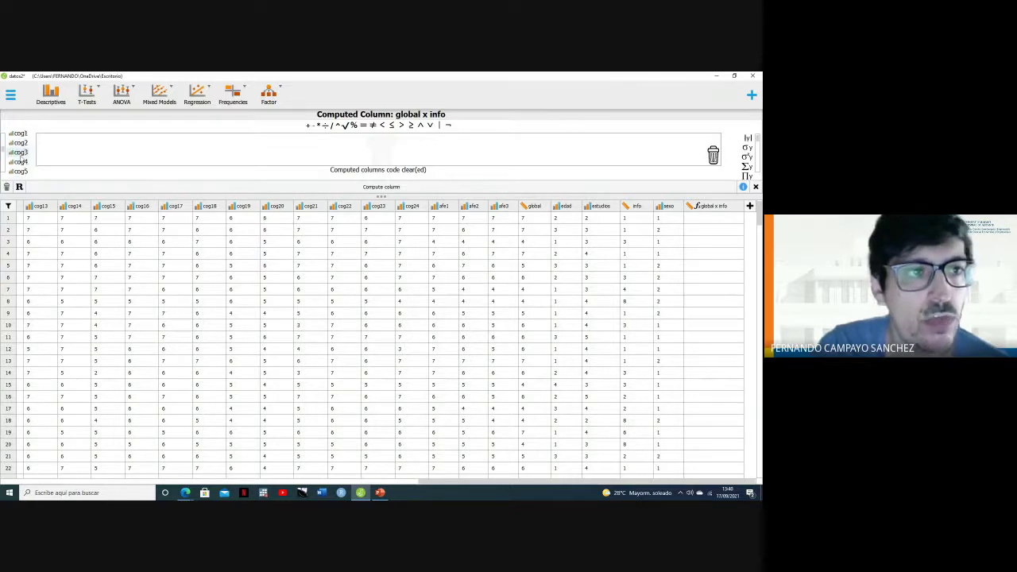
scroll(22, 159, "down", 1)
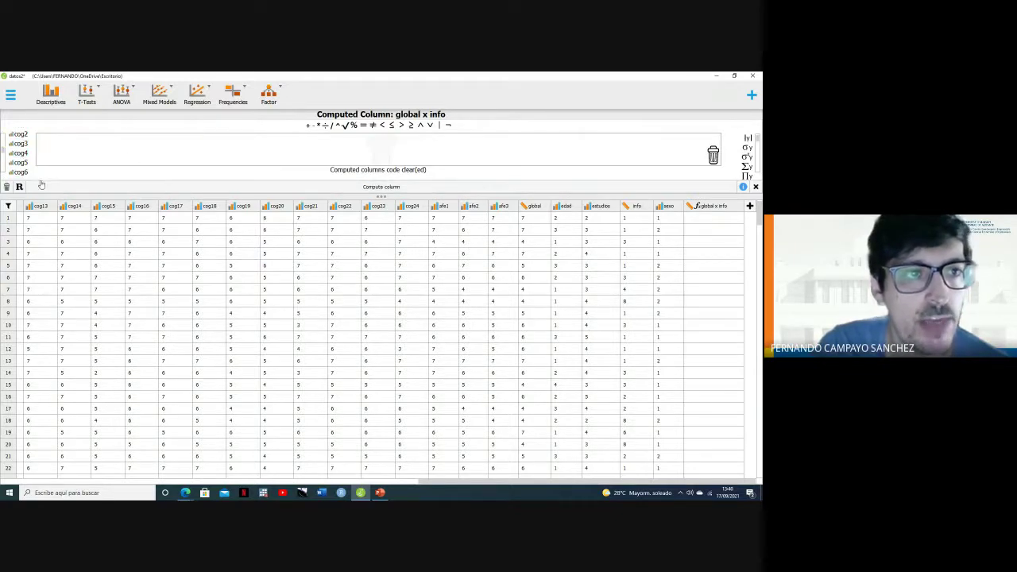
scroll(20, 155, "down", 14)
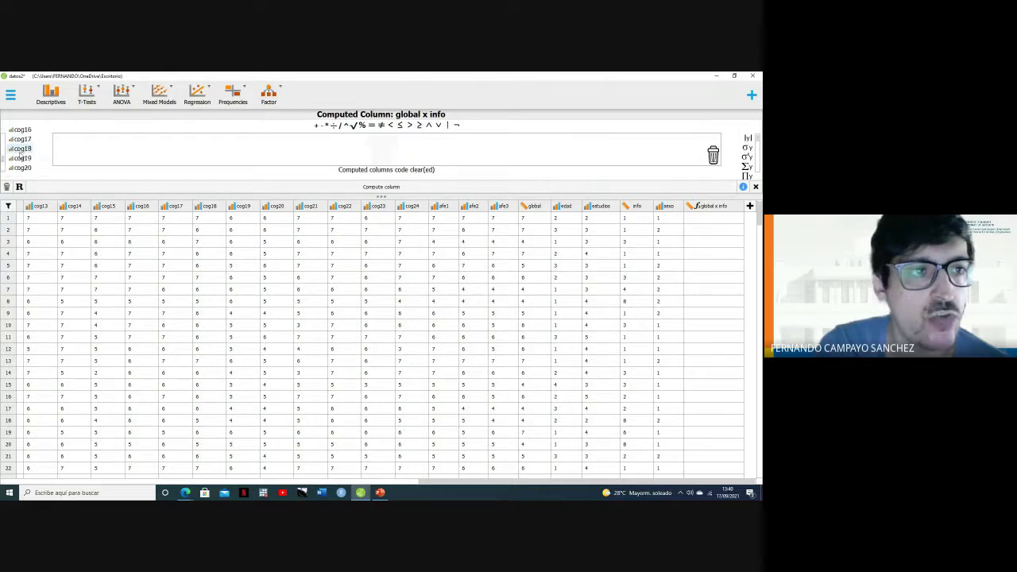
scroll(21, 155, "down", 12)
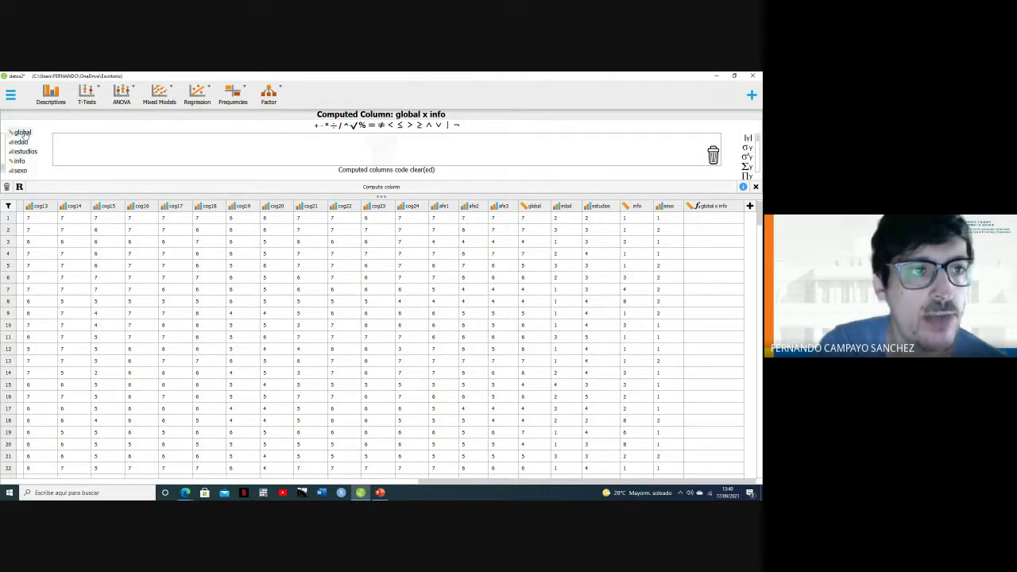
left_click_drag(22, 133, 68, 140)
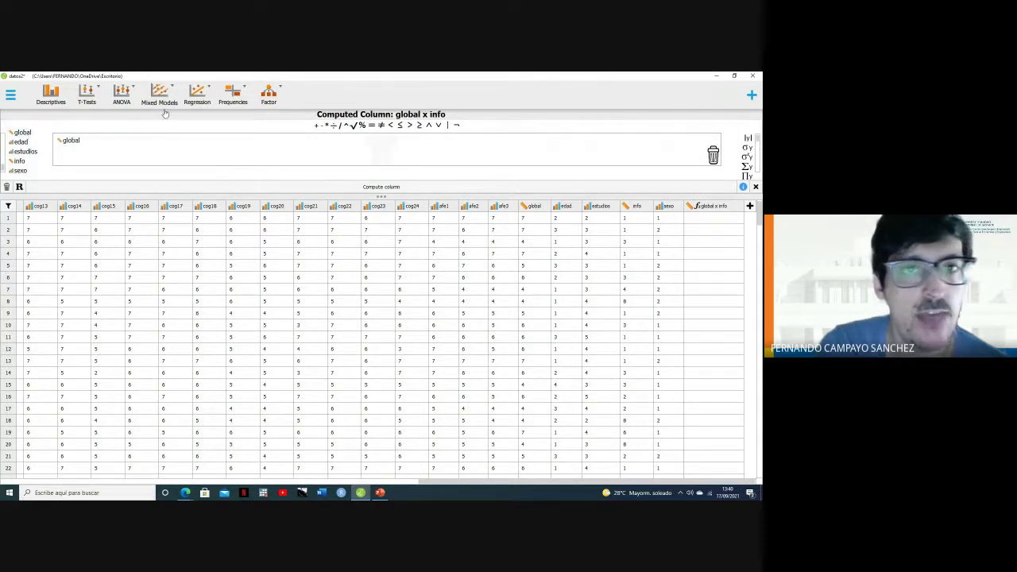
left_click(327, 125)
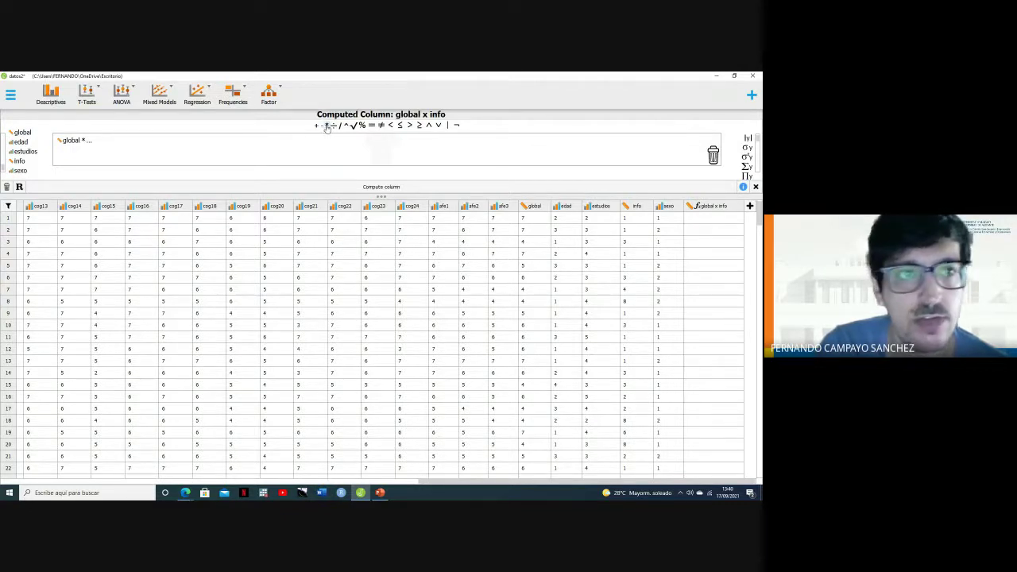
left_click(23, 162)
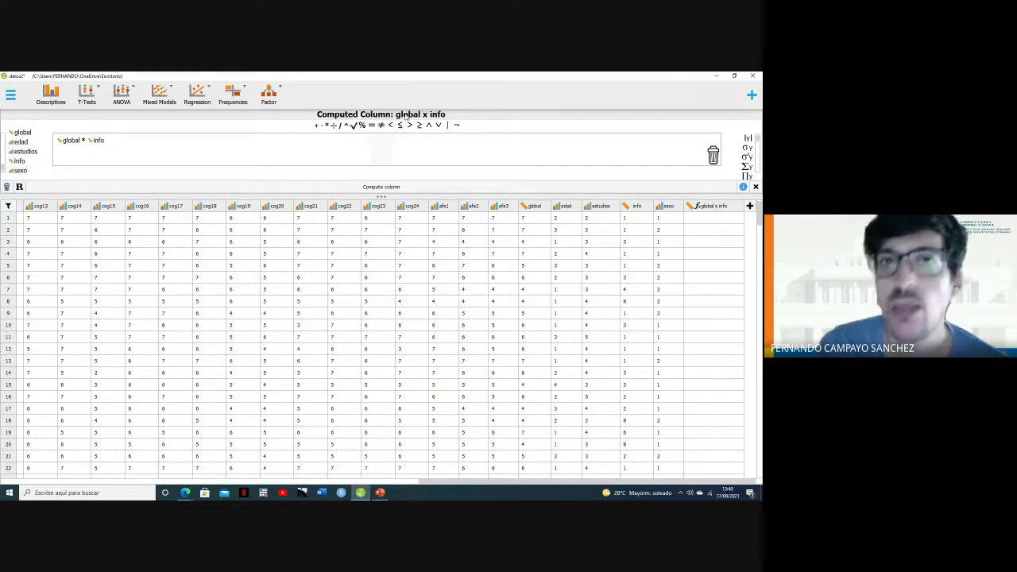
left_click(382, 188)
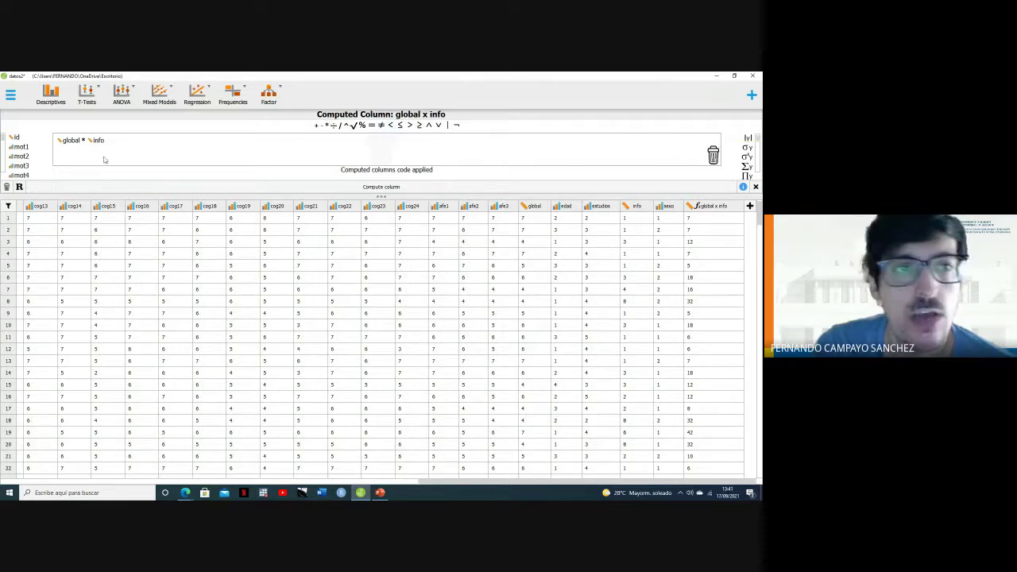
- Replace the product formula with global ^ 2 and compute it, and recompute the column with the exponent changed to -1
left_click_drag(99, 141, 709, 151)
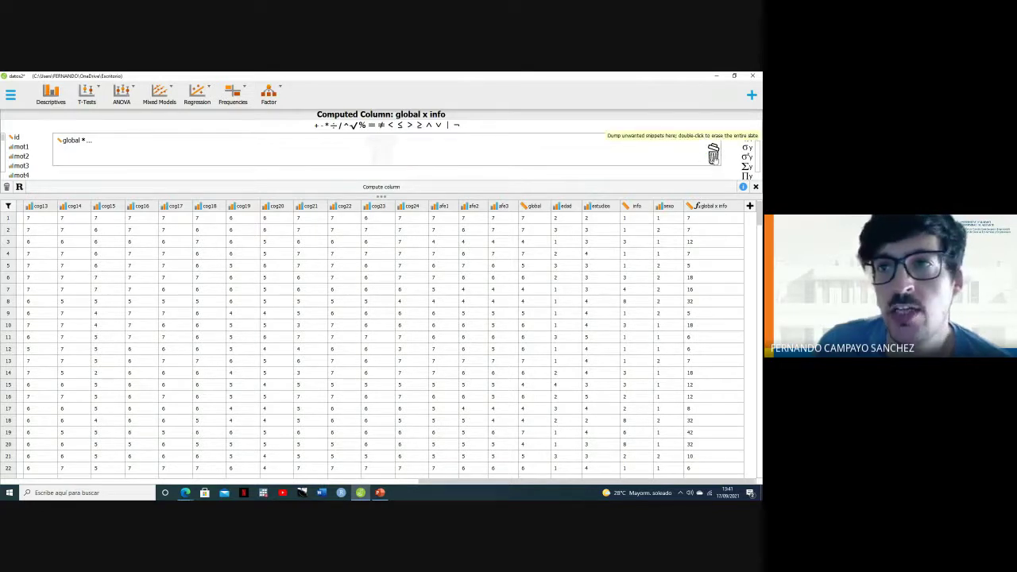
double_click(713, 154)
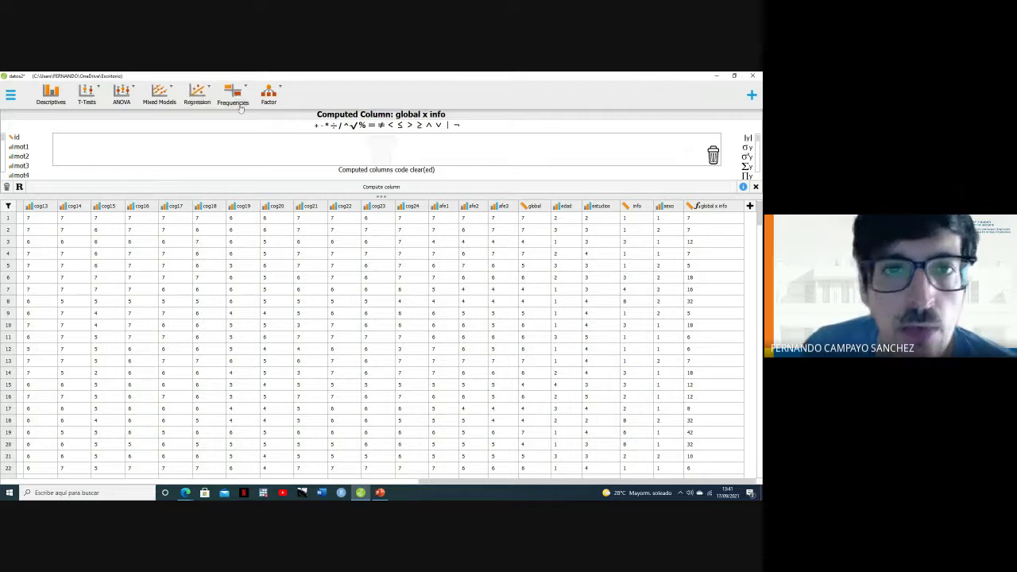
scroll(18, 166, "down", 3)
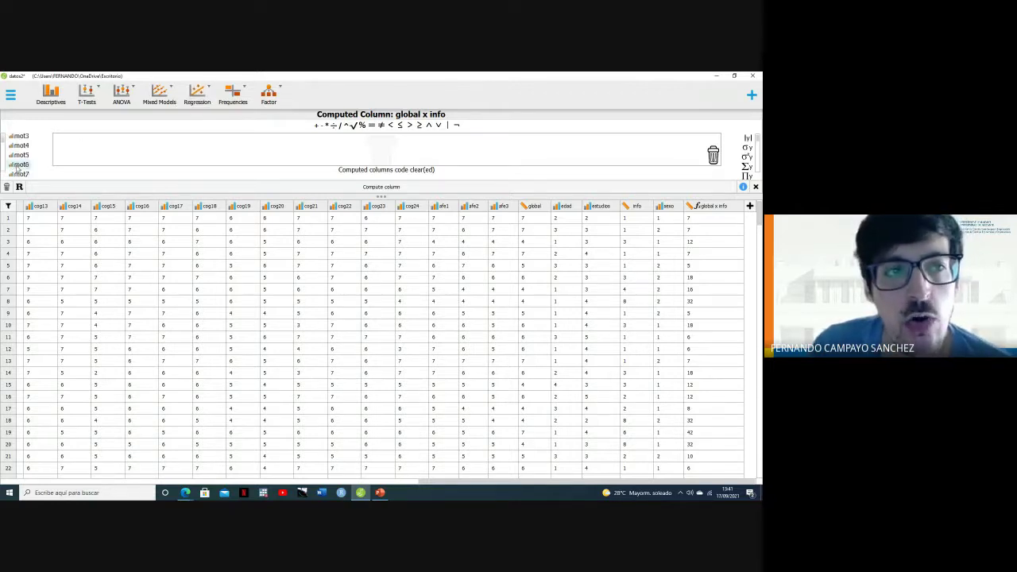
scroll(18, 165, "down", 5)
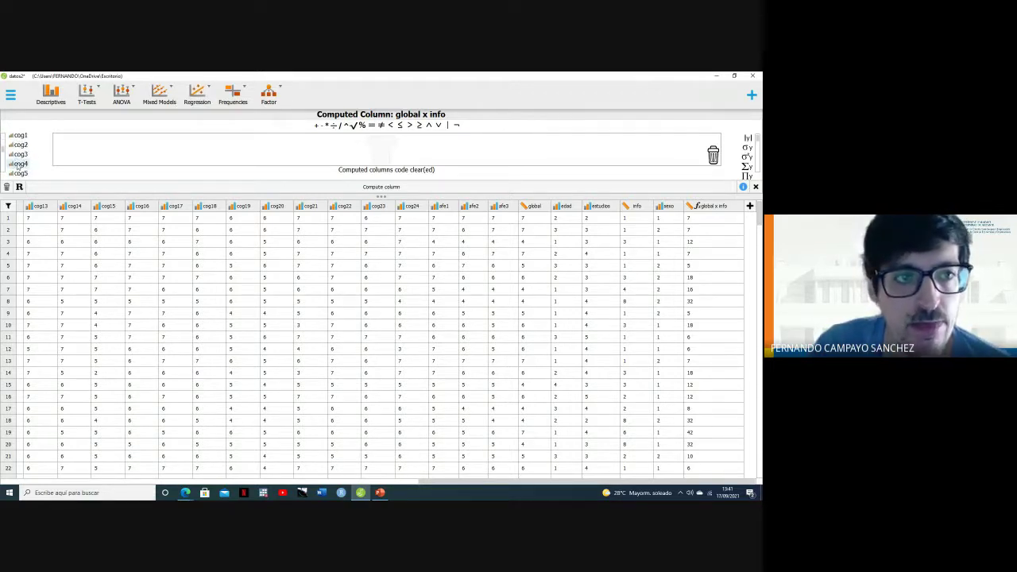
scroll(17, 163, "down", 6)
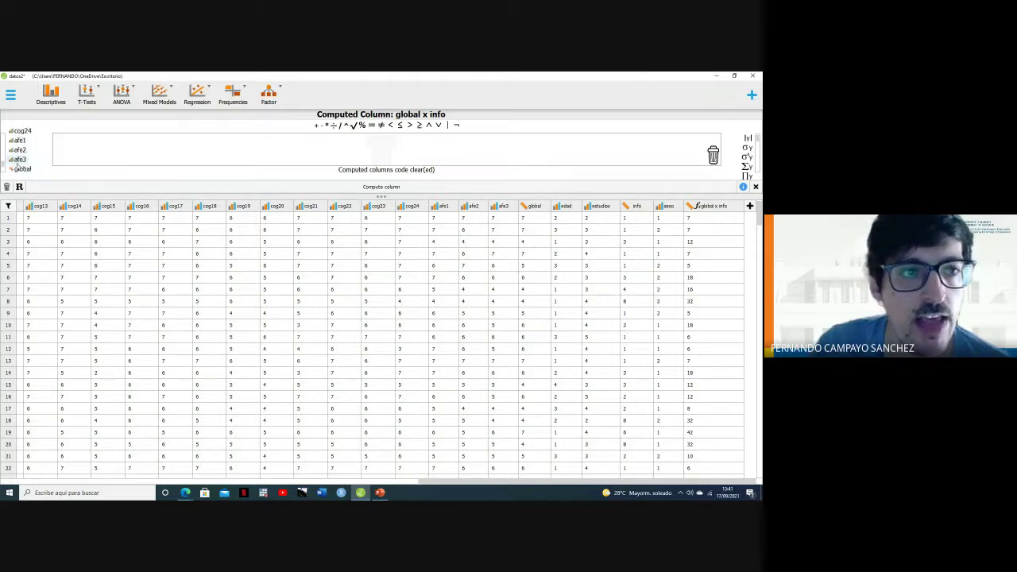
double_click(22, 153)
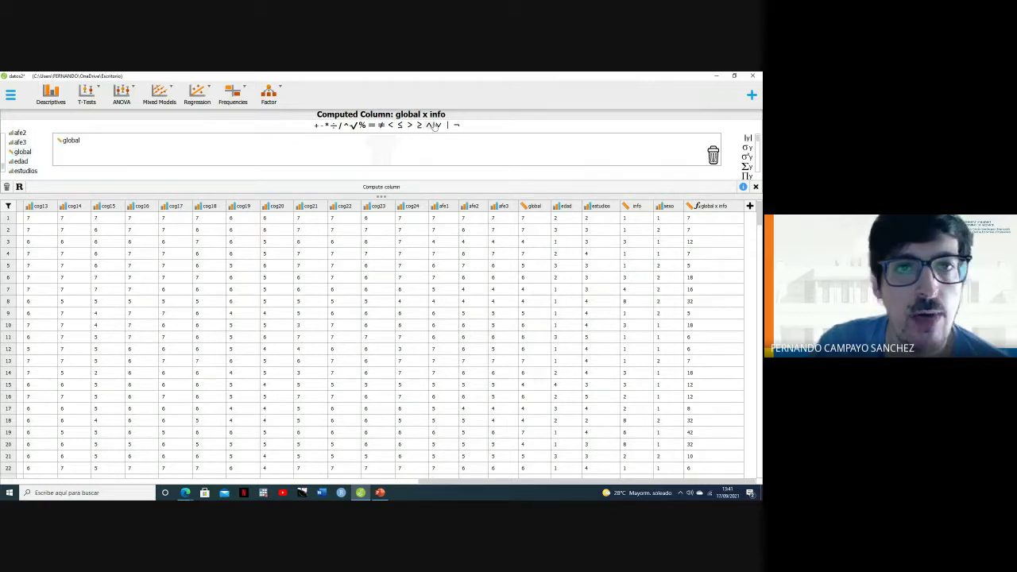
left_click(347, 126)
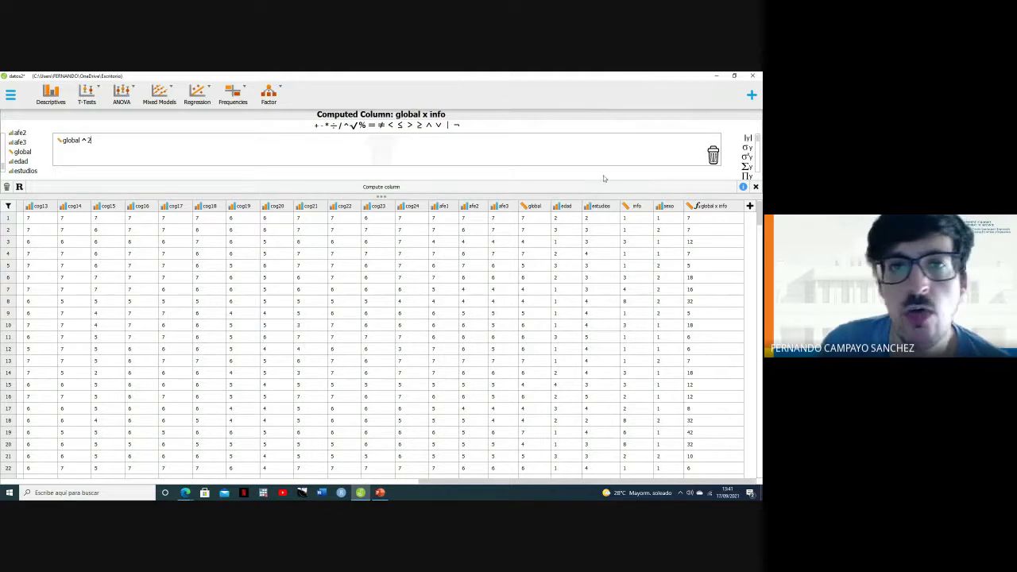
left_click(384, 187)
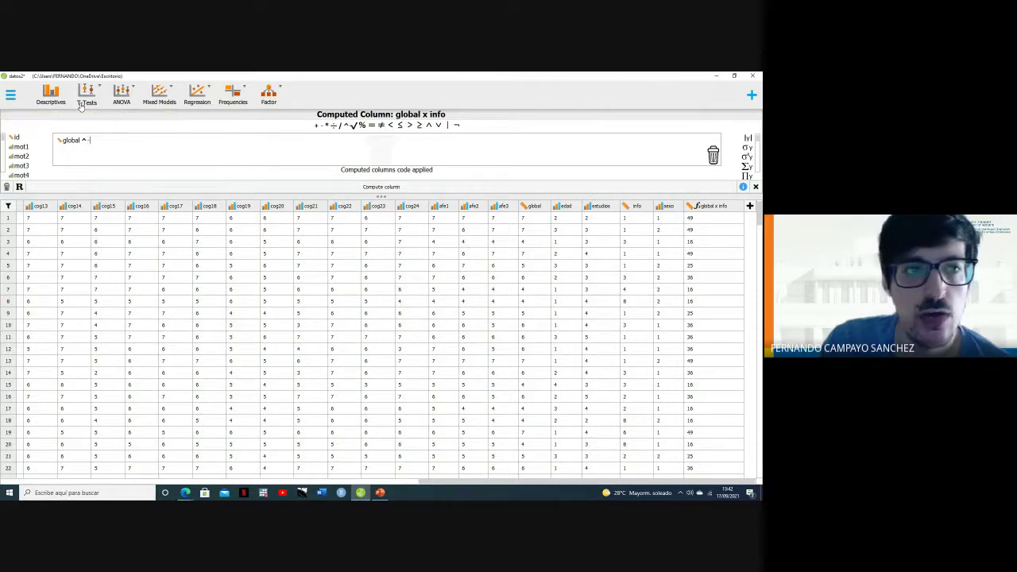
left_click(389, 187)
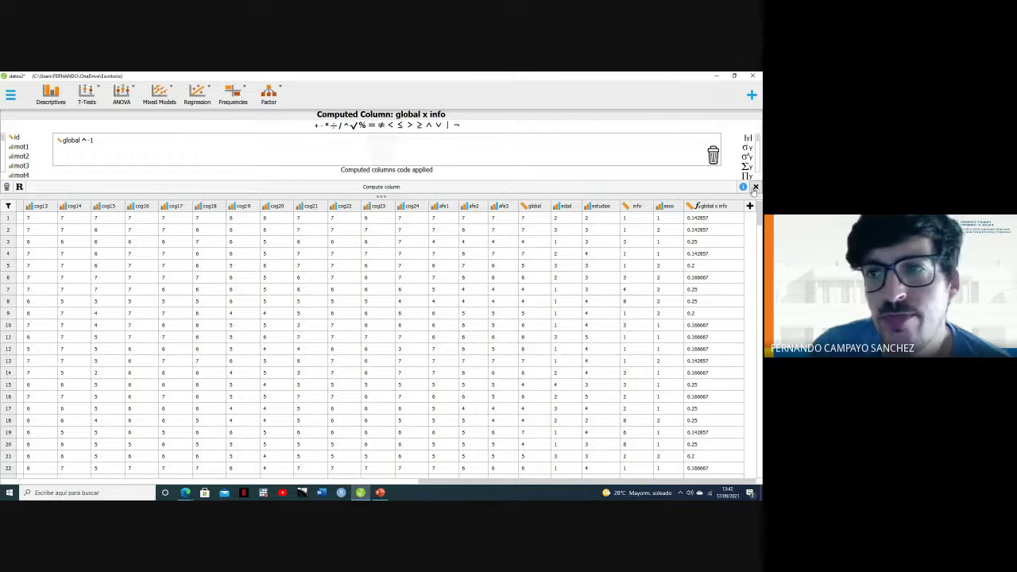
- Clear the power formula, build log(global) in its place, and compute the global x info column
left_click(713, 155)
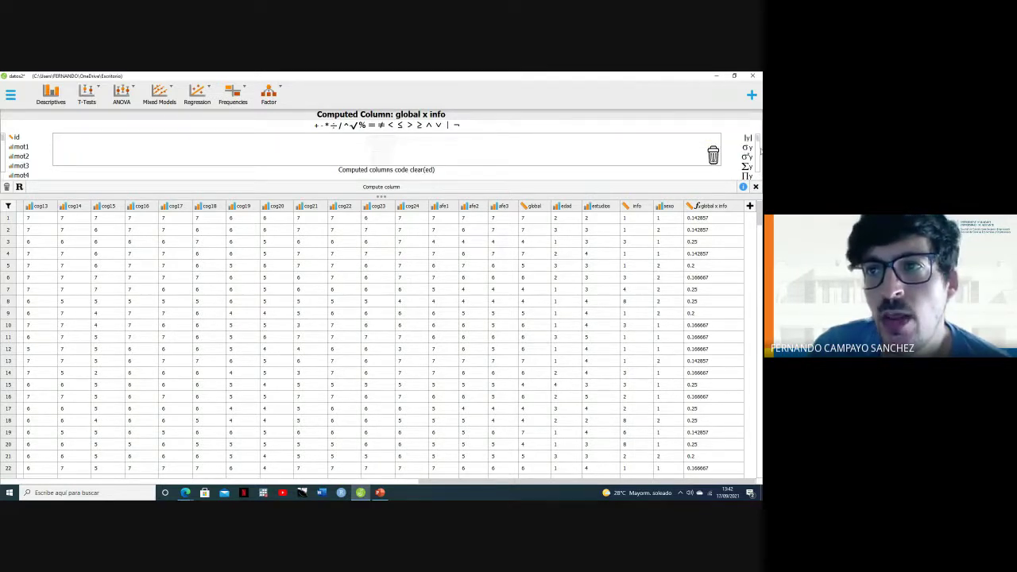
left_click_drag(758, 140, 672, 147)
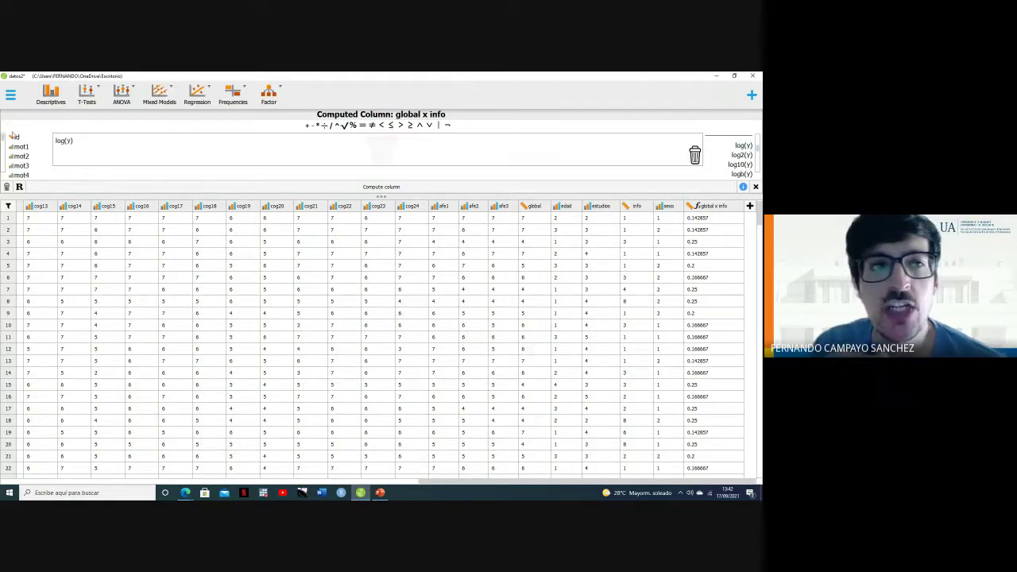
scroll(24, 163, "down", 3)
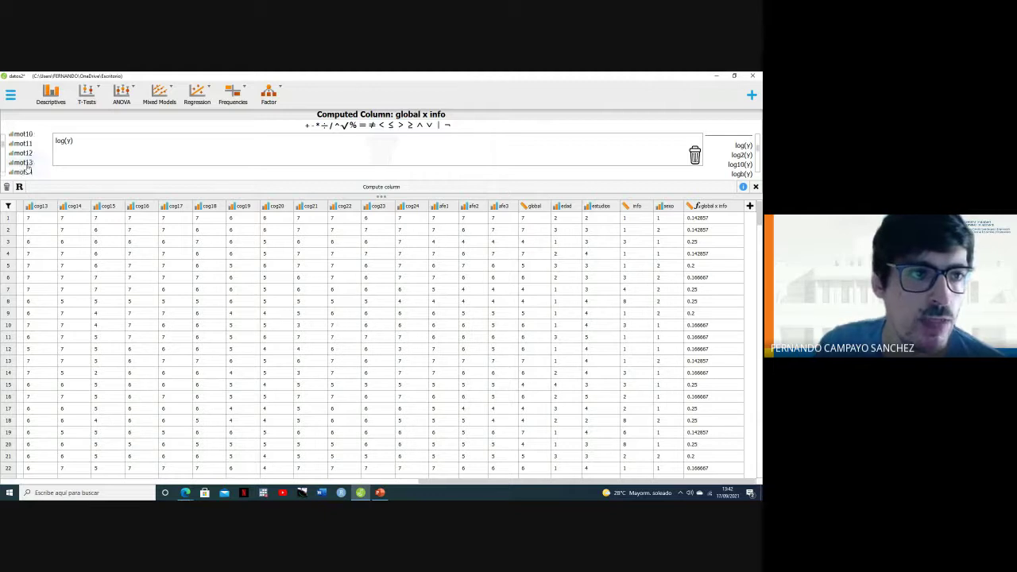
scroll(24, 163, "down", 2)
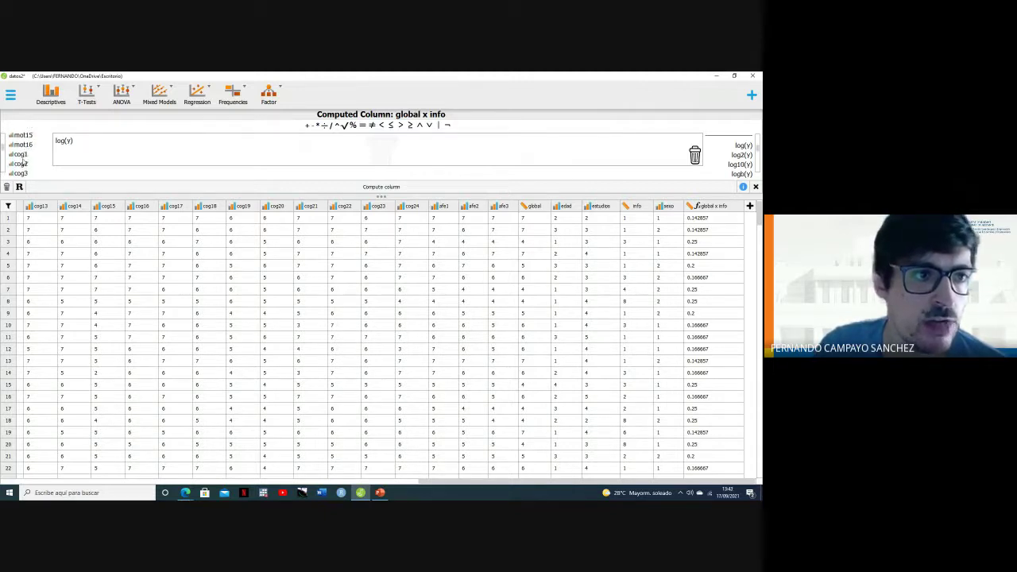
scroll(23, 163, "down", 3)
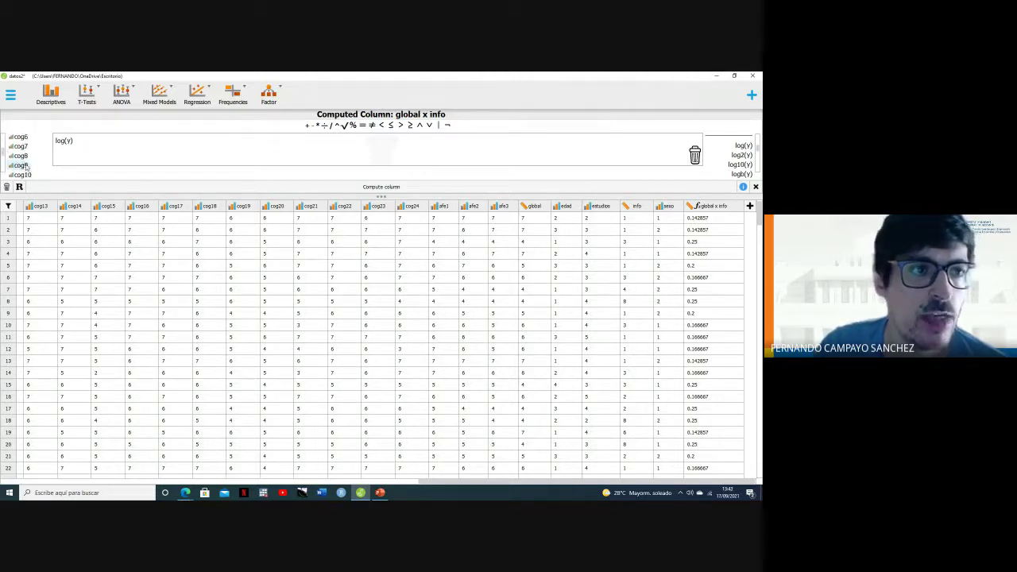
scroll(26, 167, "down", 4)
scroll(28, 166, "down", 5)
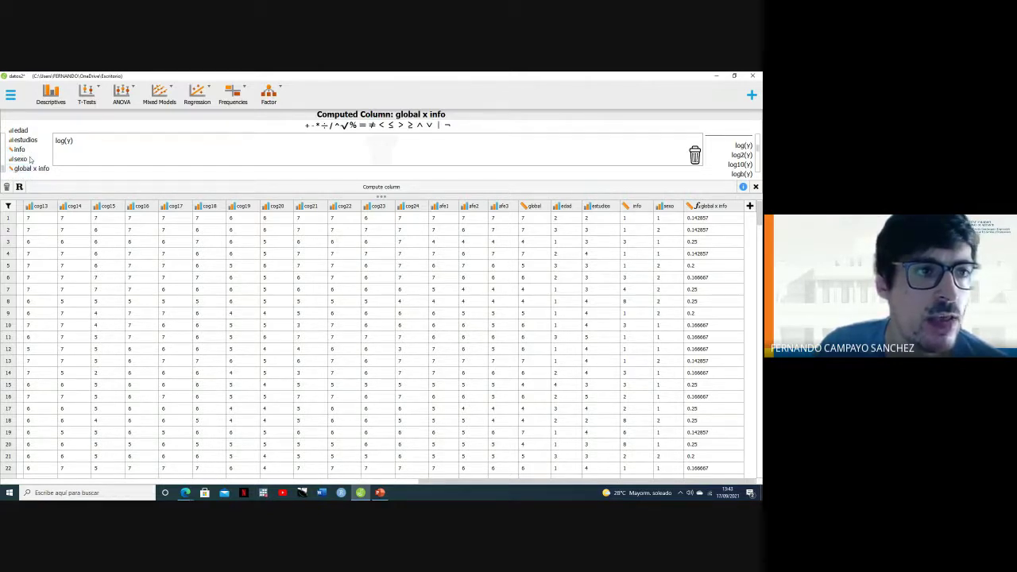
scroll(29, 157, "up", 2)
left_click_drag(20, 139, 72, 143)
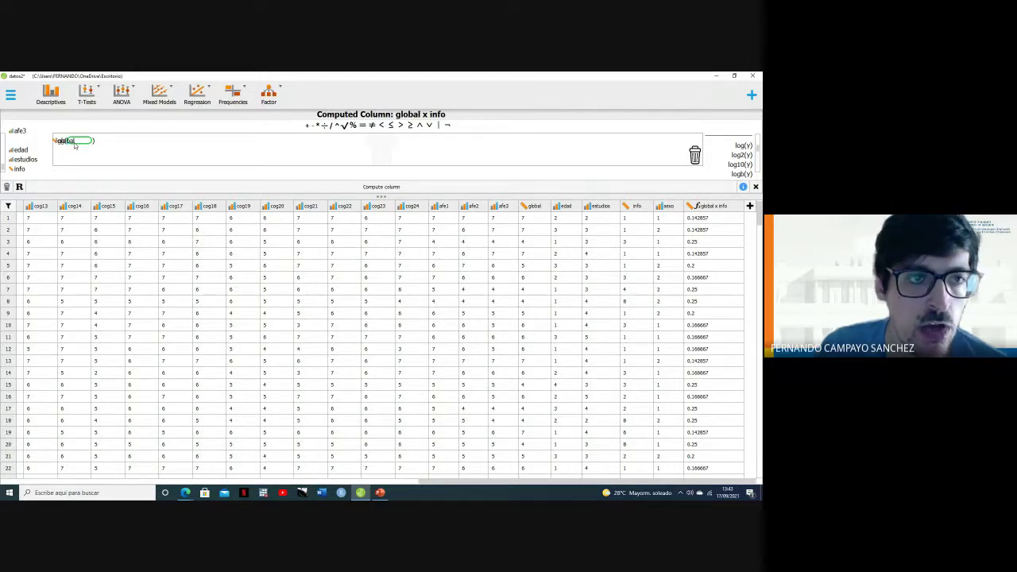
left_click_drag(74, 146, 75, 145)
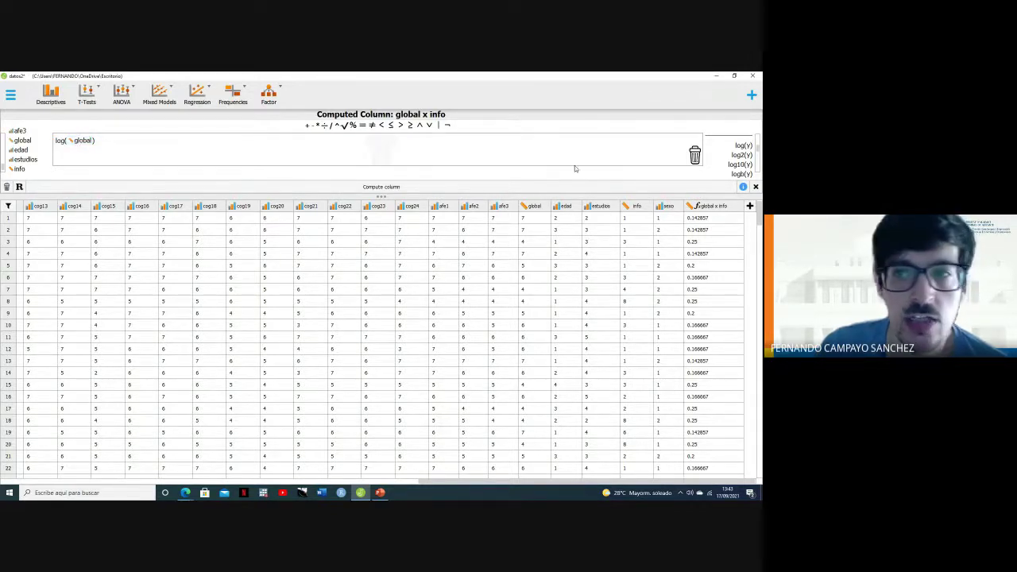
left_click(337, 190)
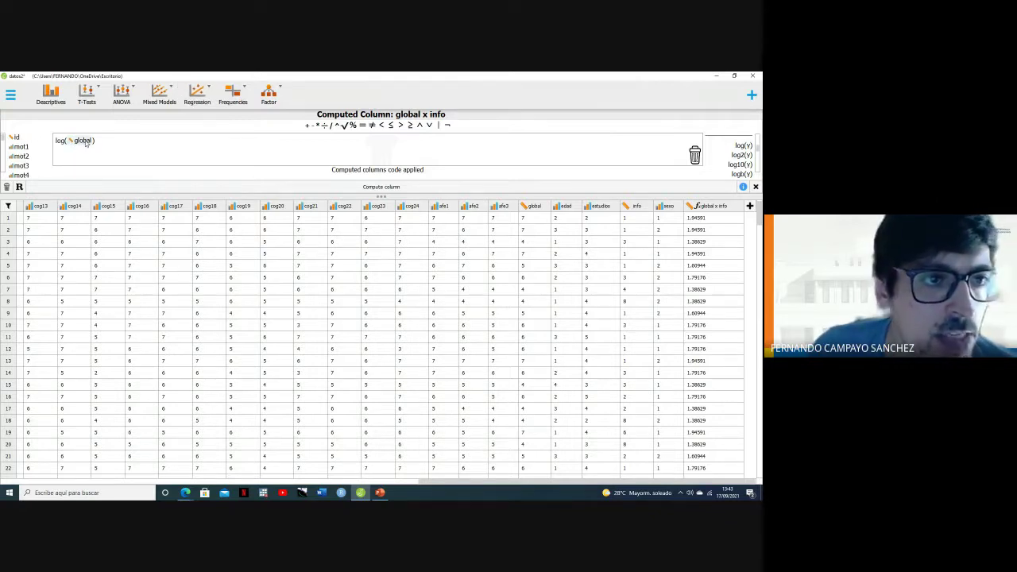
- Remove global from the log formula and try to use the ordinal variable mot1 as its argument
left_click_drag(86, 143, 698, 159)
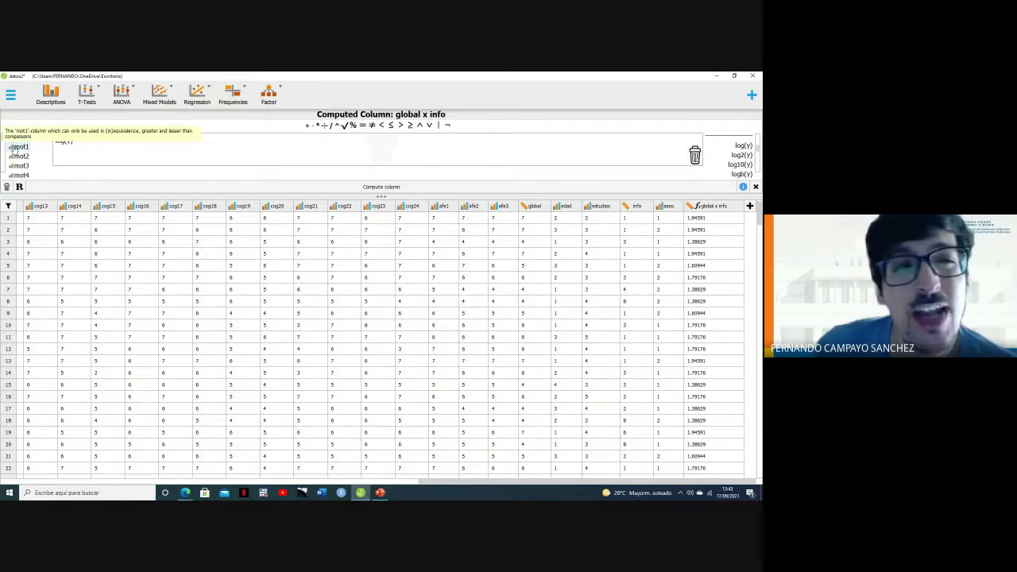
left_click_drag(20, 147, 82, 143)
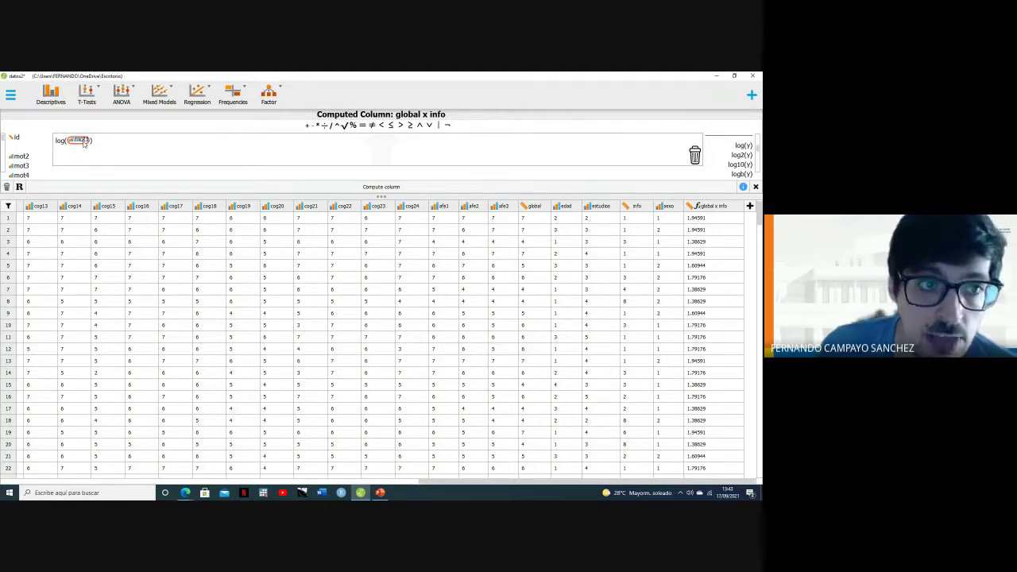
left_click_drag(84, 143, 696, 154)
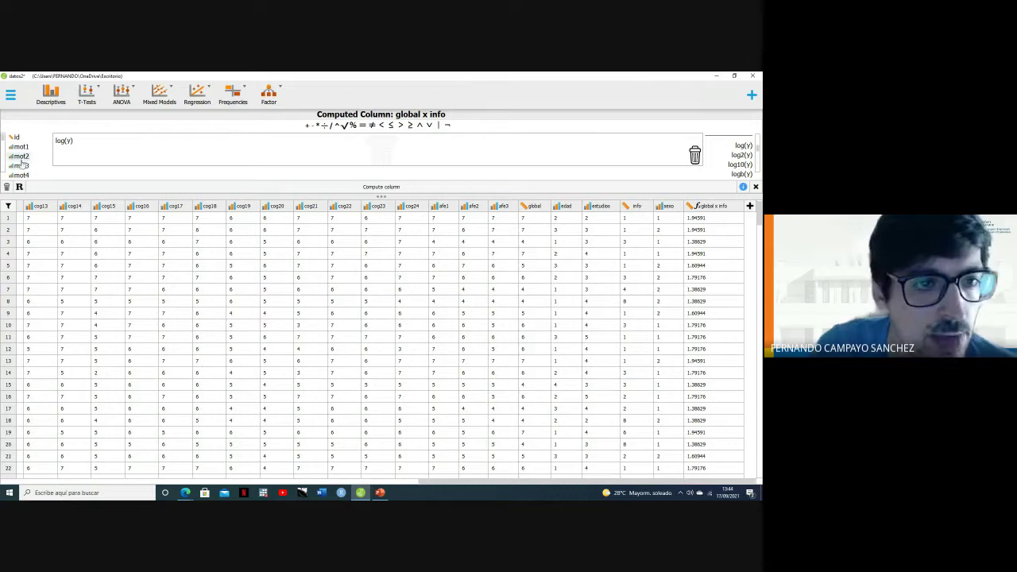
scroll(24, 161, "down", 2)
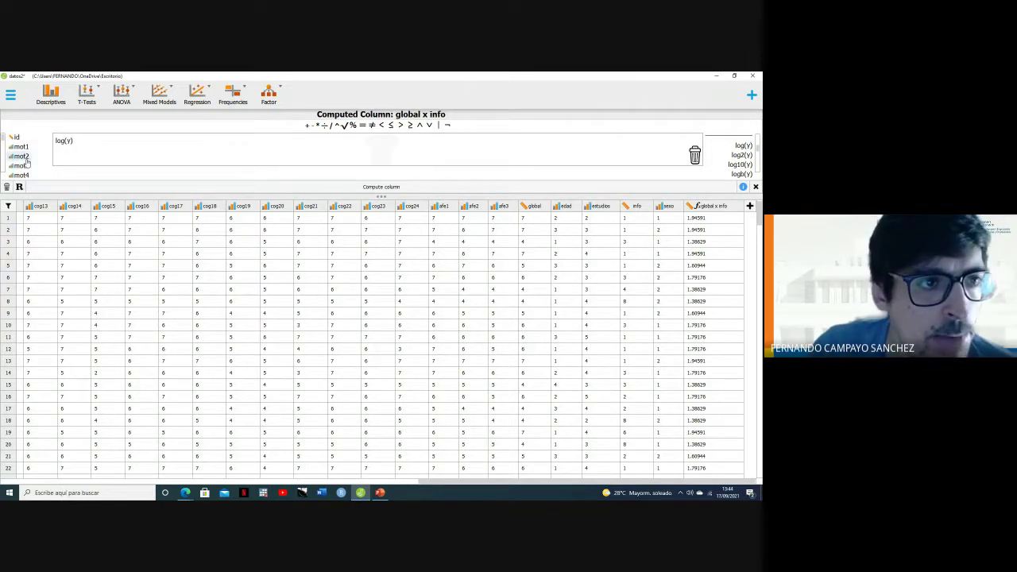
scroll(28, 161, "down", 8)
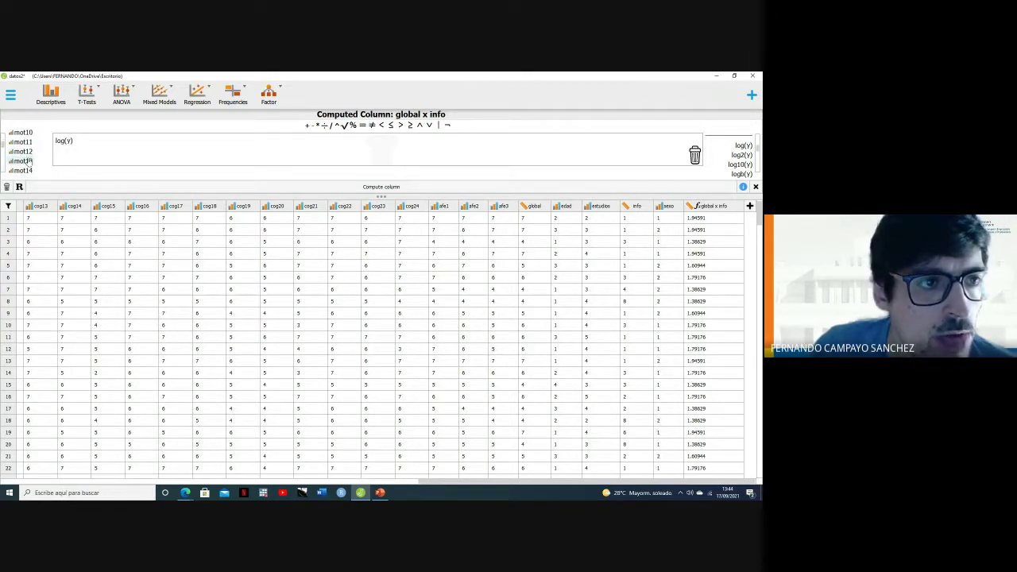
scroll(31, 159, "down", 10)
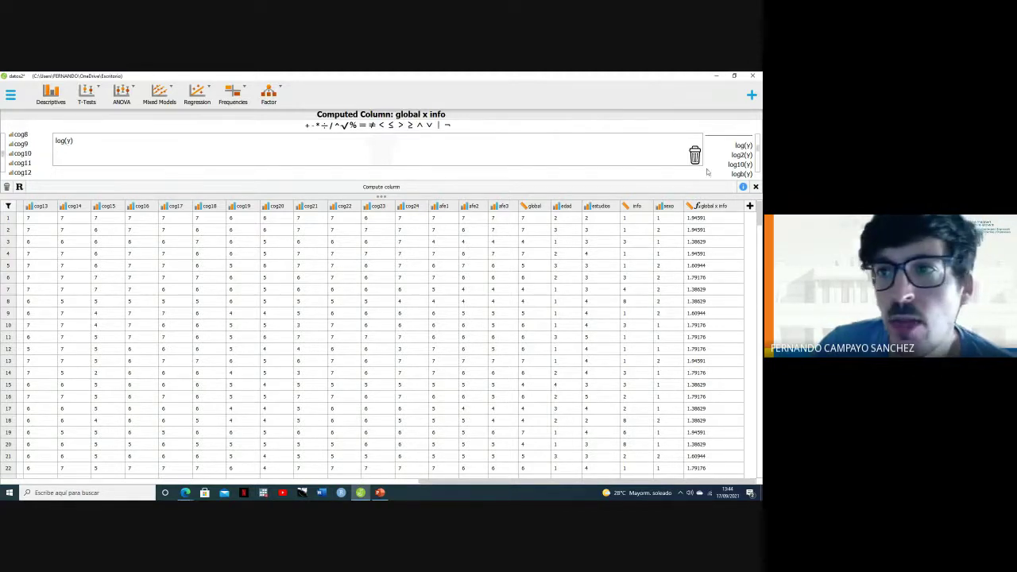
- Replace the log formula with normalDist, using global as the mean and 0 as the standard deviation, and compute the column
left_click(695, 154)
scroll(739, 159, "down", 2)
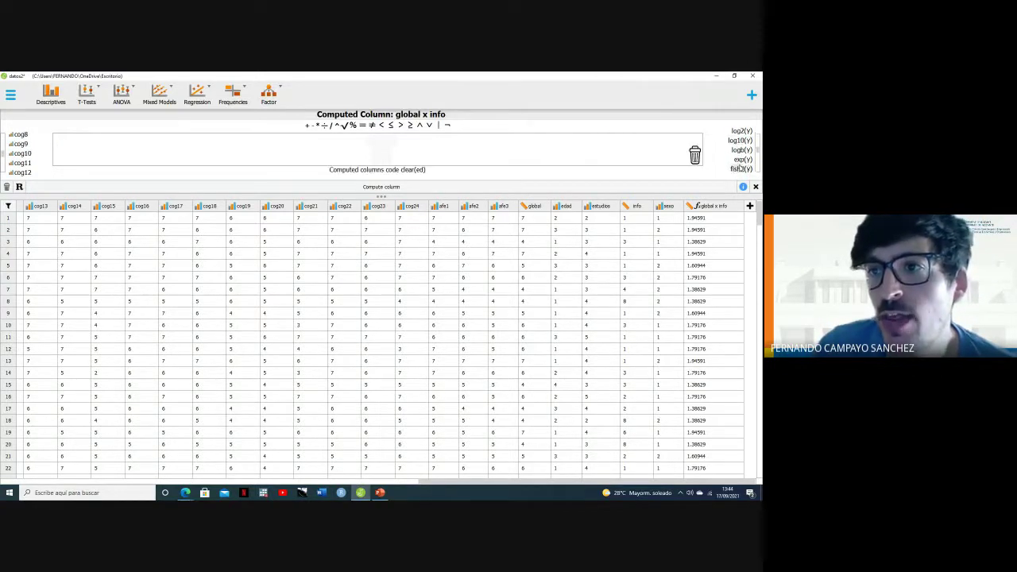
scroll(740, 168, "down", 2)
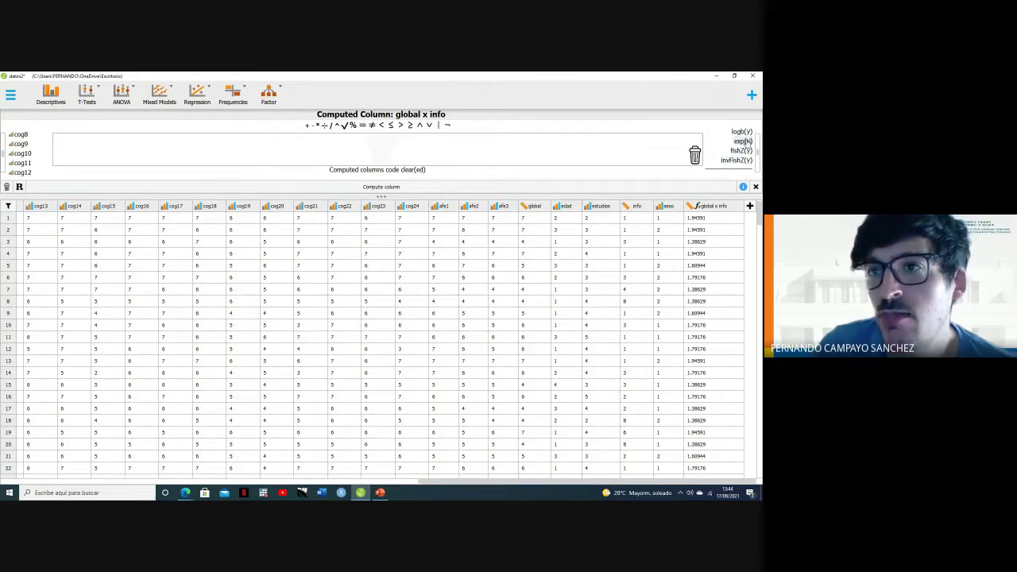
scroll(741, 143, "down", 3)
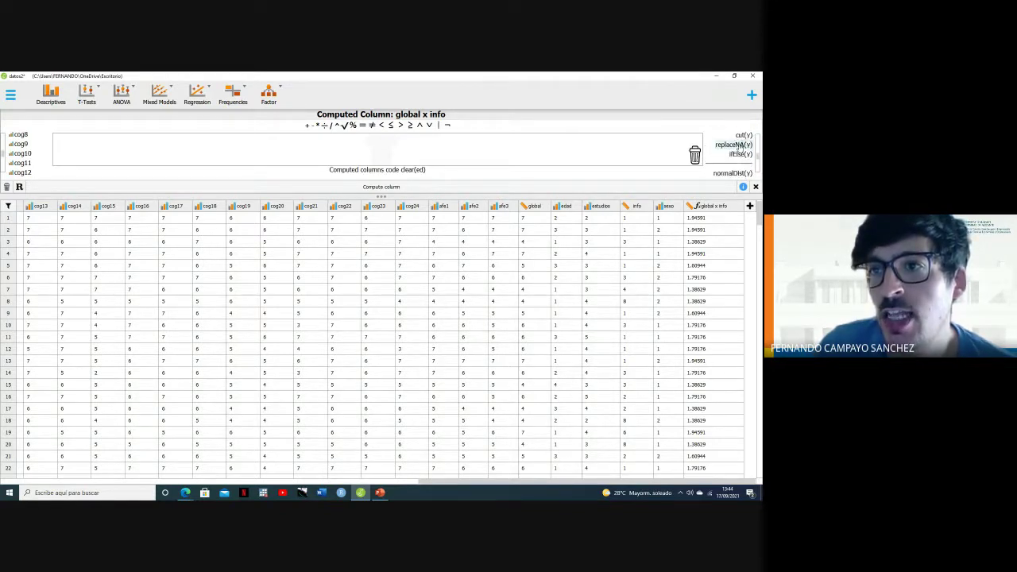
scroll(741, 147, "down", 4)
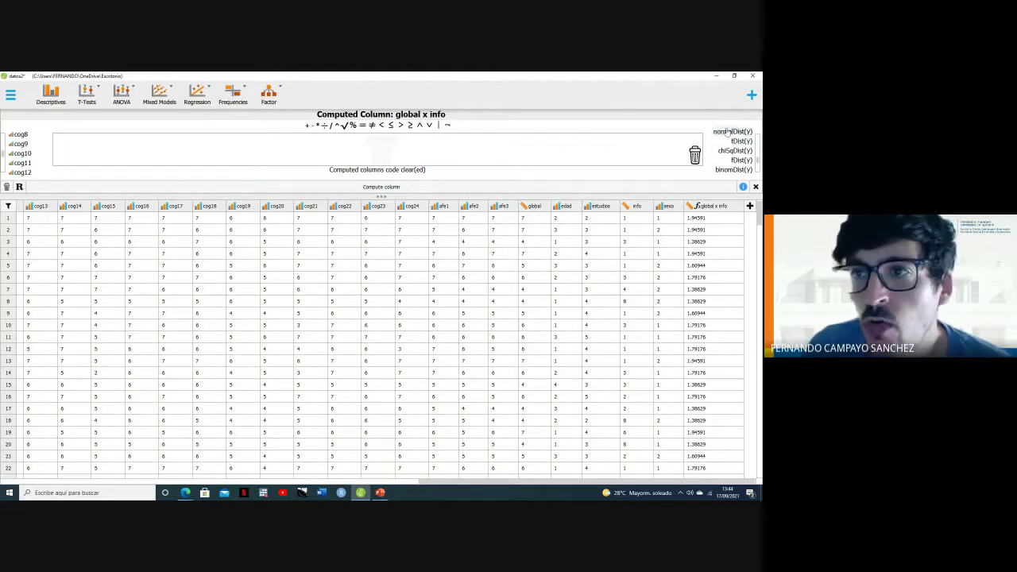
left_click(724, 132)
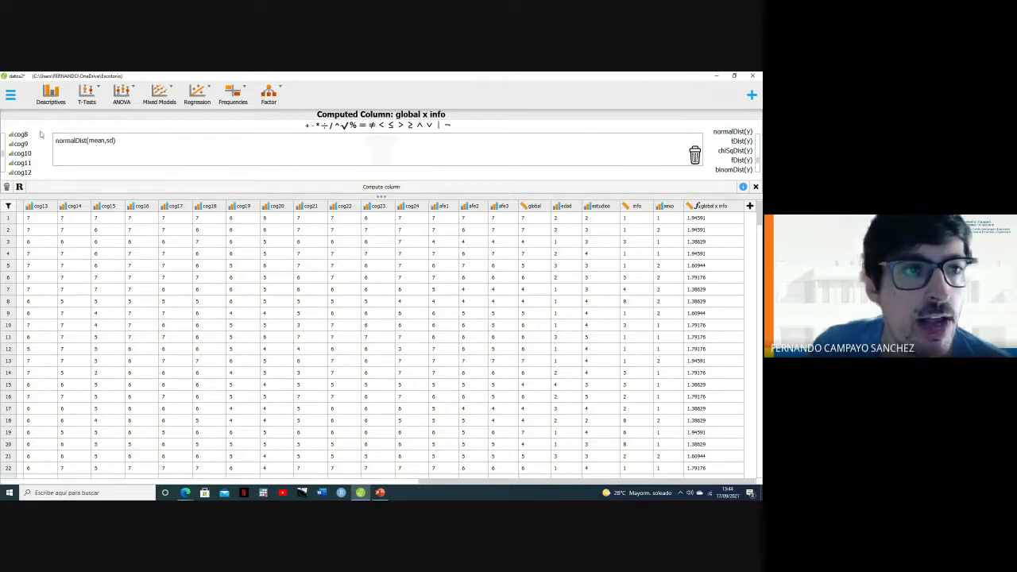
scroll(28, 145, "up", 5)
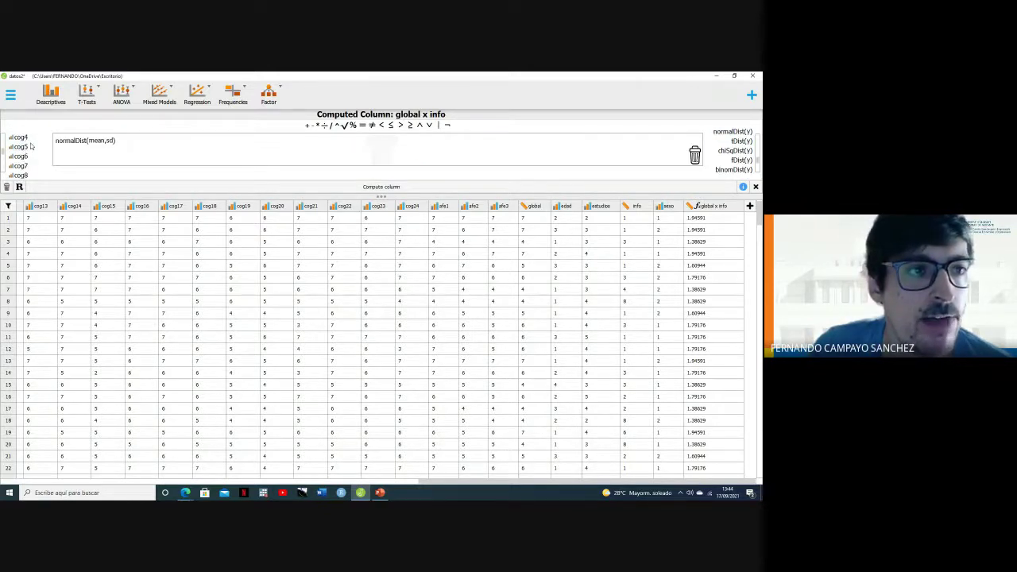
scroll(29, 145, "up", 3)
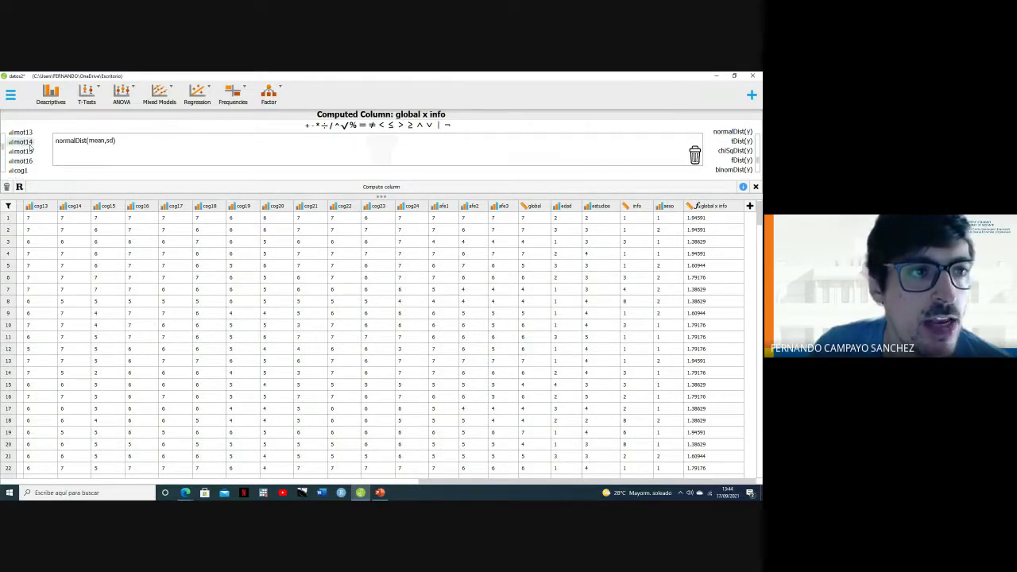
scroll(30, 147, "down", 20)
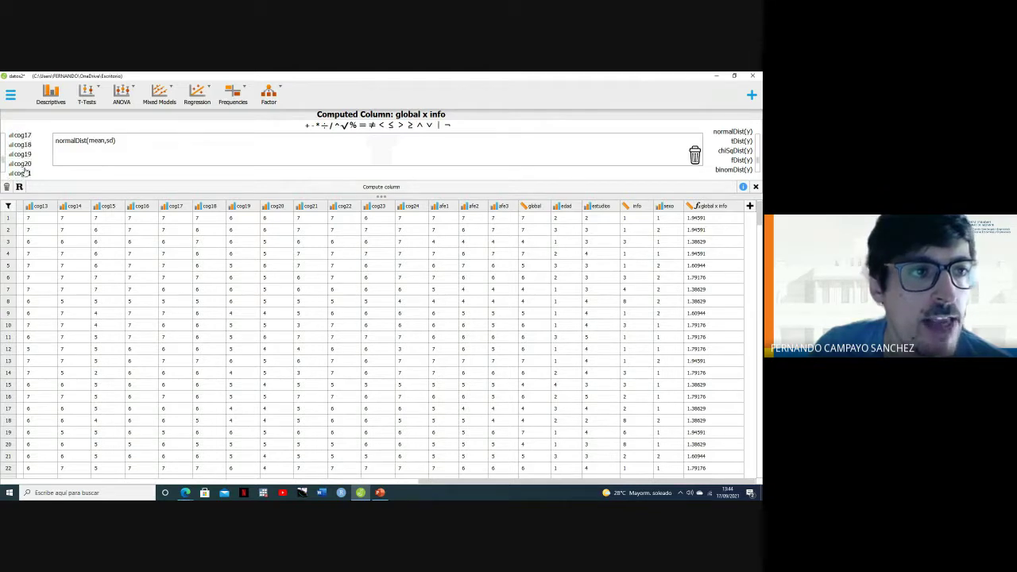
scroll(27, 170, "down", 1)
left_click_drag(22, 171, 104, 139)
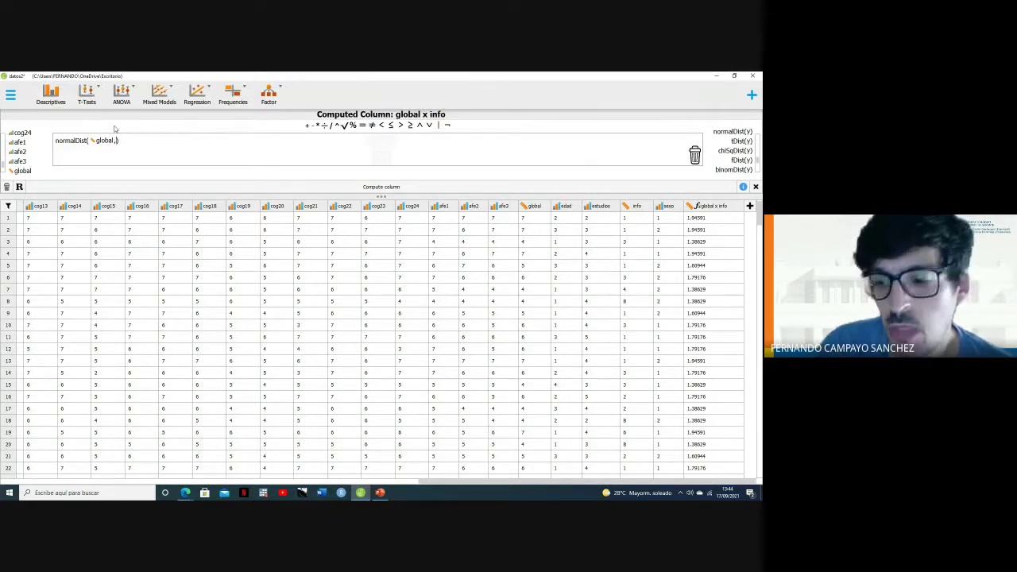
type("0")
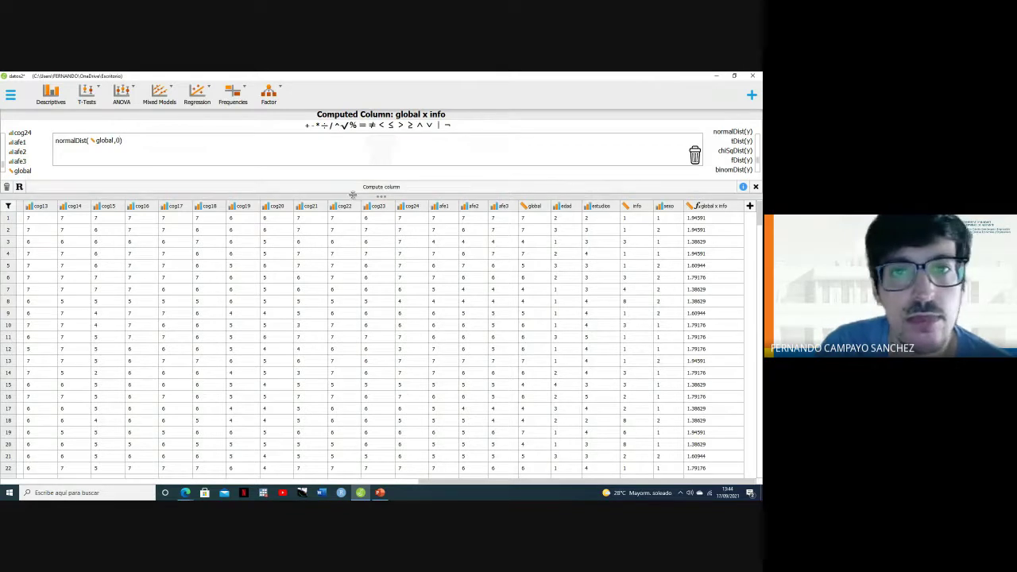
left_click(353, 191)
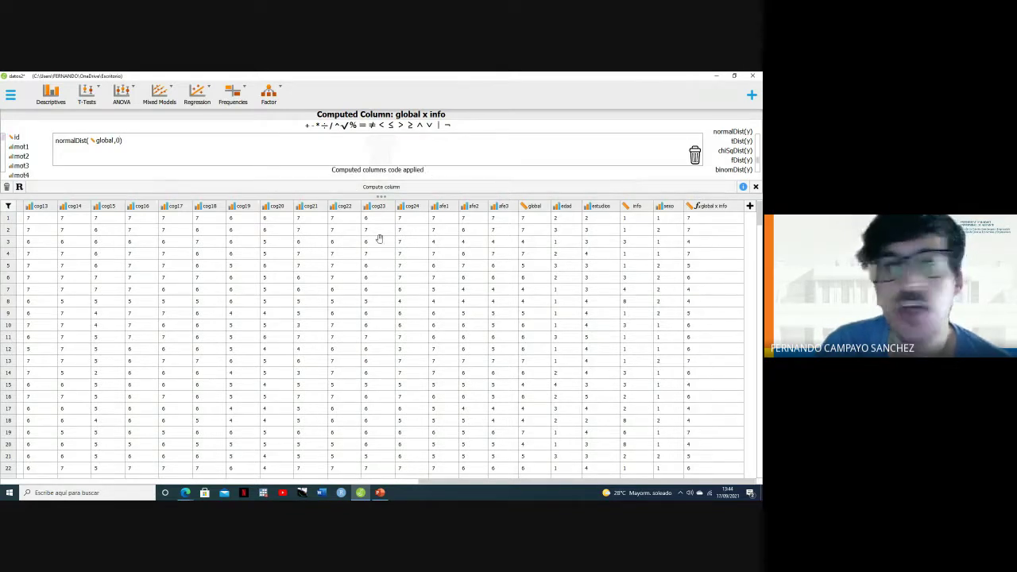
- Set the standard deviation in the normalDist formula to 2 and recompute the column
left_click(120, 143)
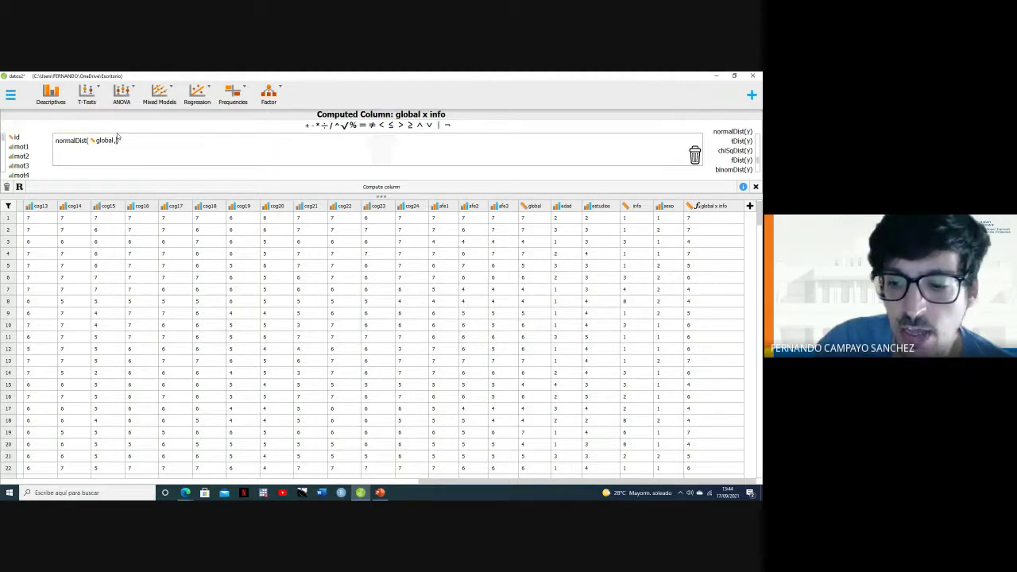
type("2")
left_click(231, 187)
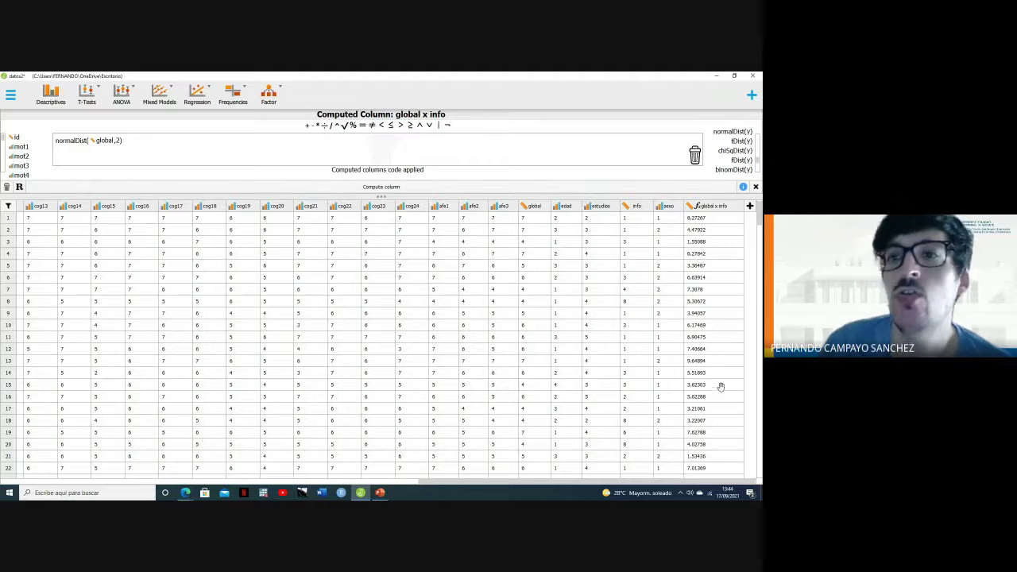
- Clear the normalDist formula from the global x info computed column
left_click(68, 141)
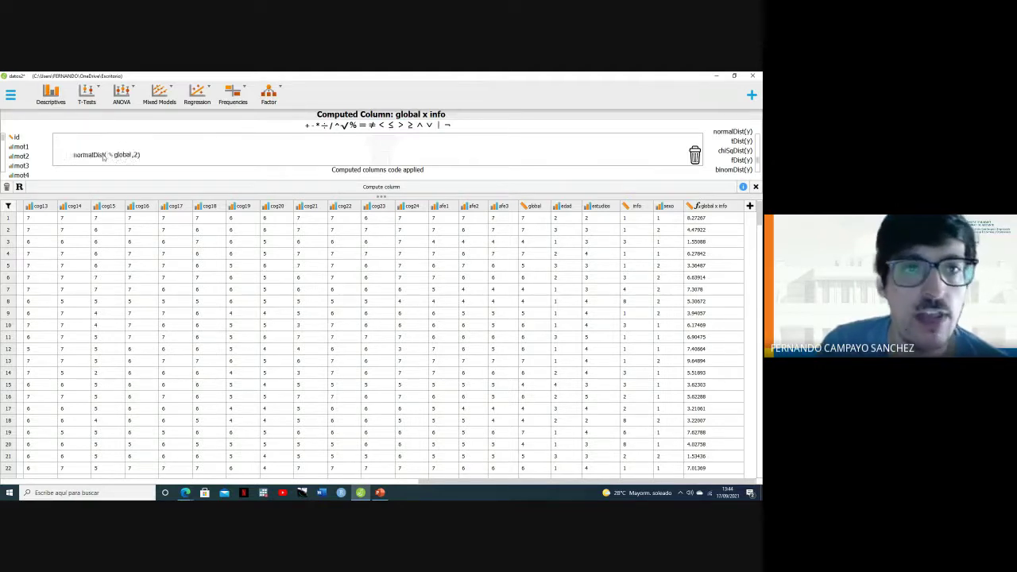
key("ctrl+a")
key("BackSpace")
left_click_drag(684, 135, 696, 154)
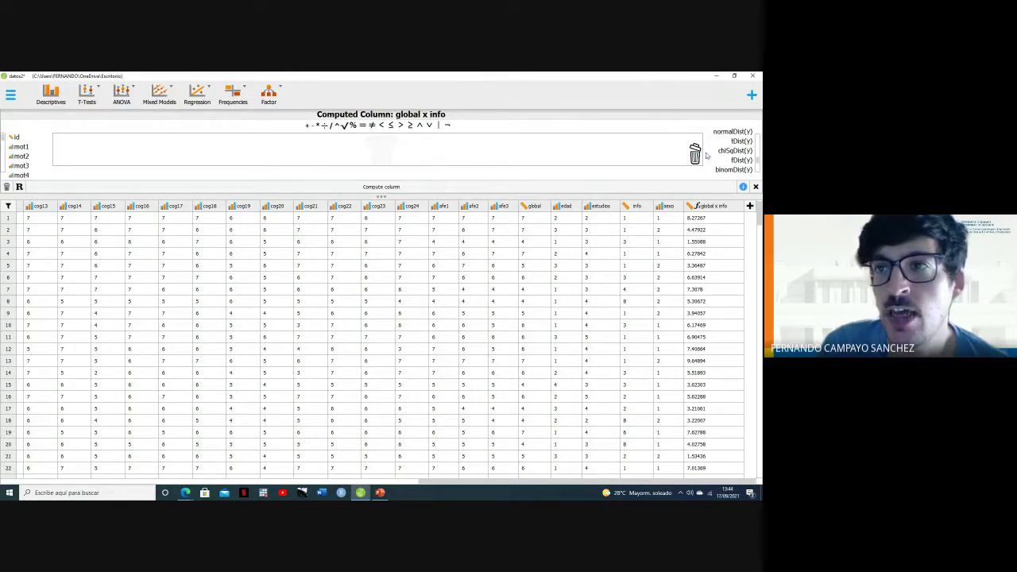
- Build the formula exp(info) for the global x info column and compute the column
scroll(719, 159, "down", 2)
scroll(719, 161, "down", 1)
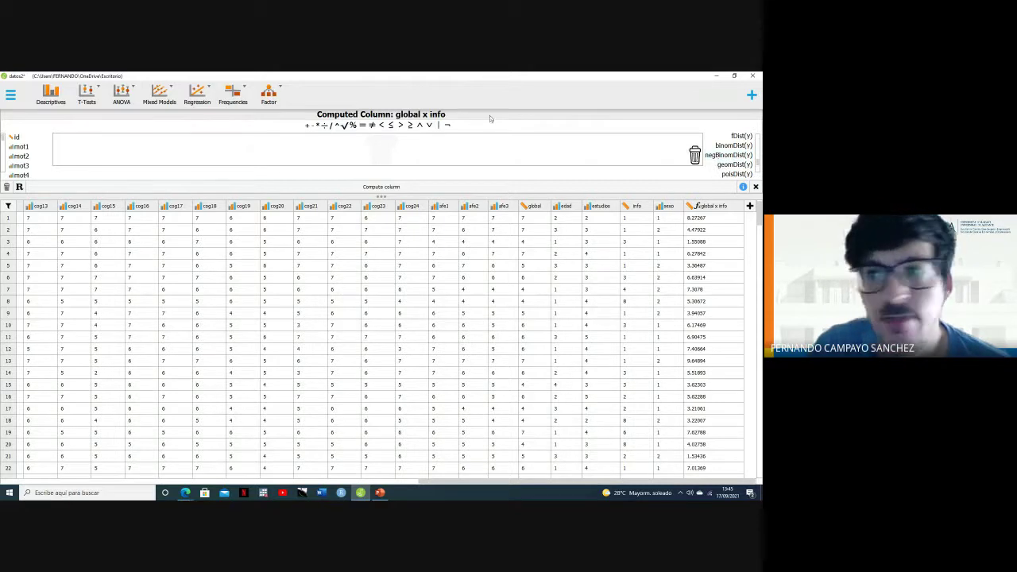
scroll(734, 163, "down", 4)
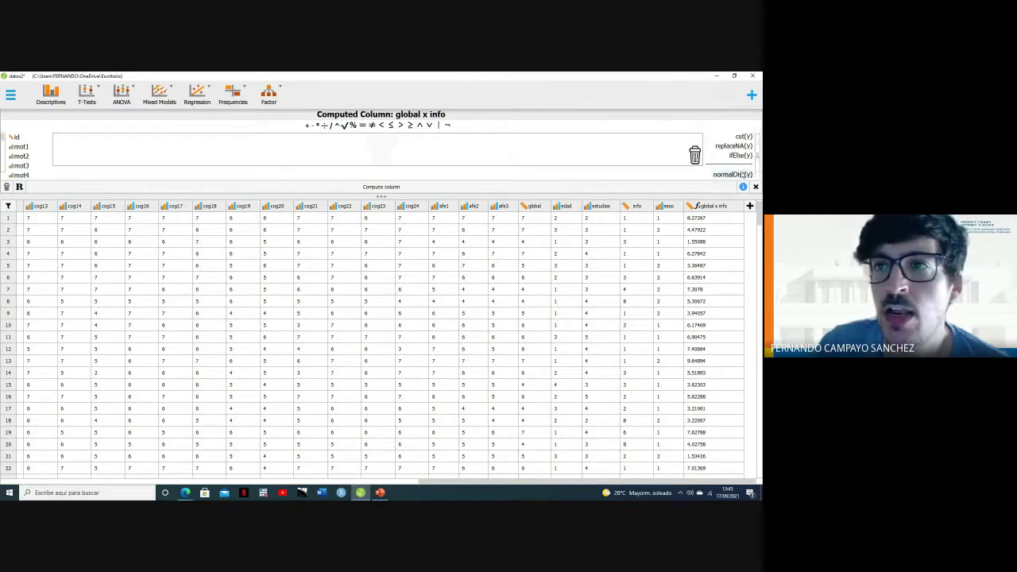
scroll(740, 167, "up", 8)
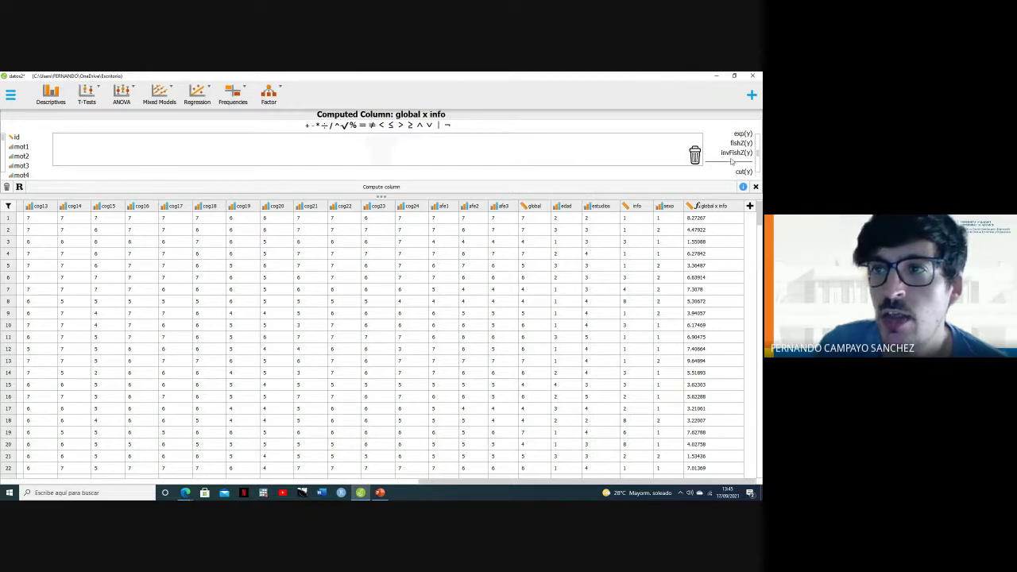
double_click(742, 141)
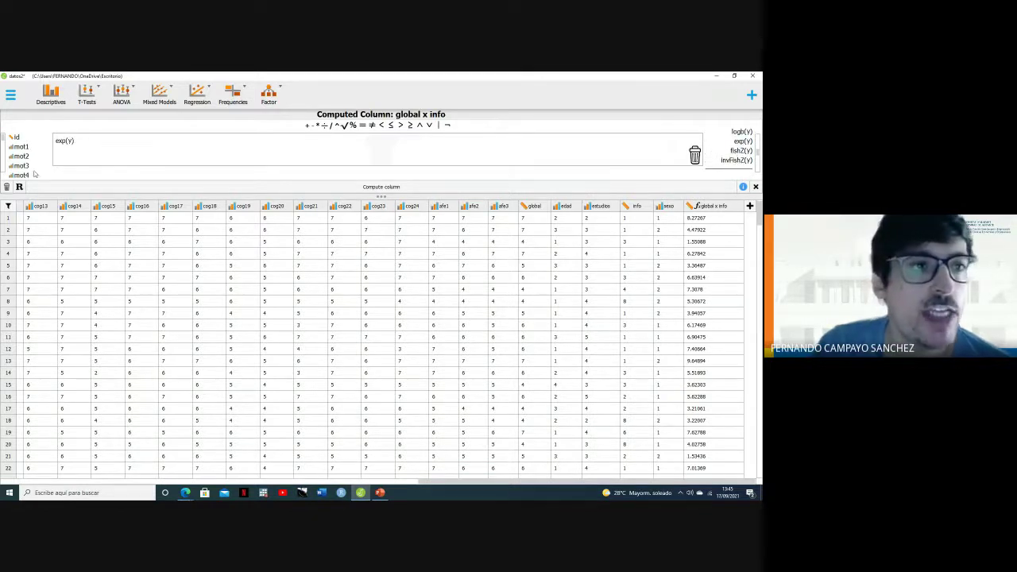
scroll(29, 166, "down", 3)
scroll(30, 166, "down", 10)
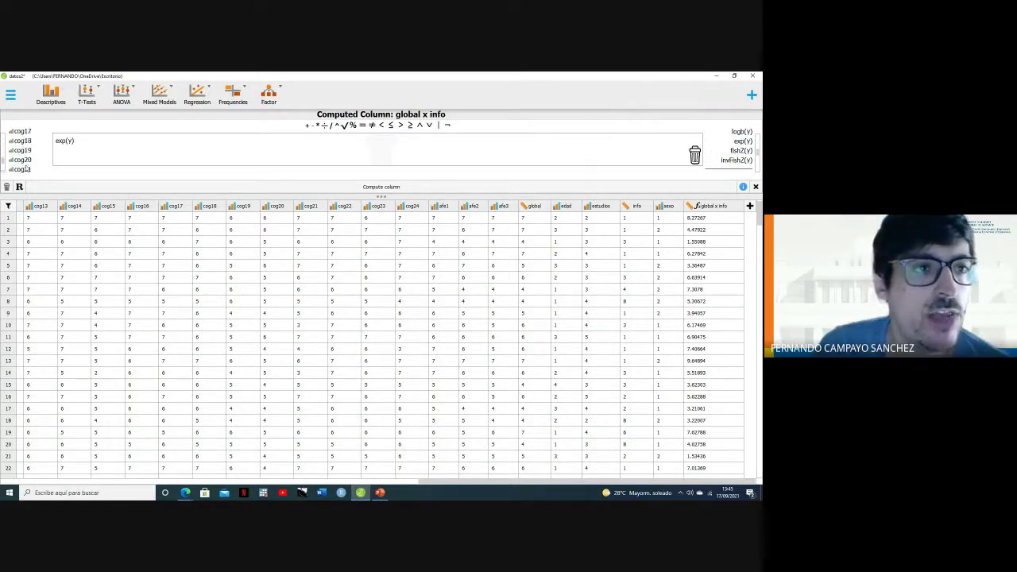
scroll(26, 165, "down", 5)
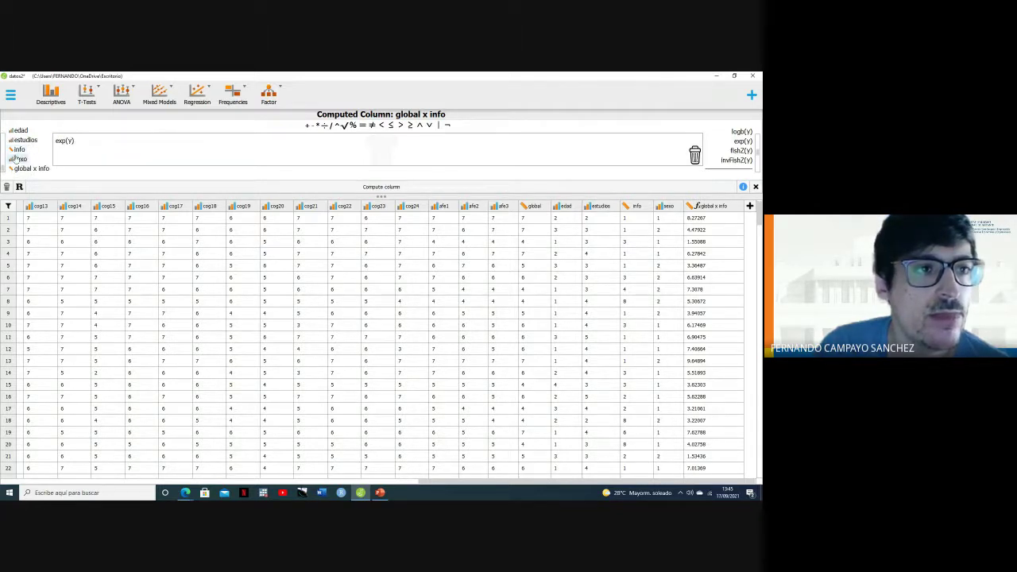
left_click_drag(19, 151, 79, 139)
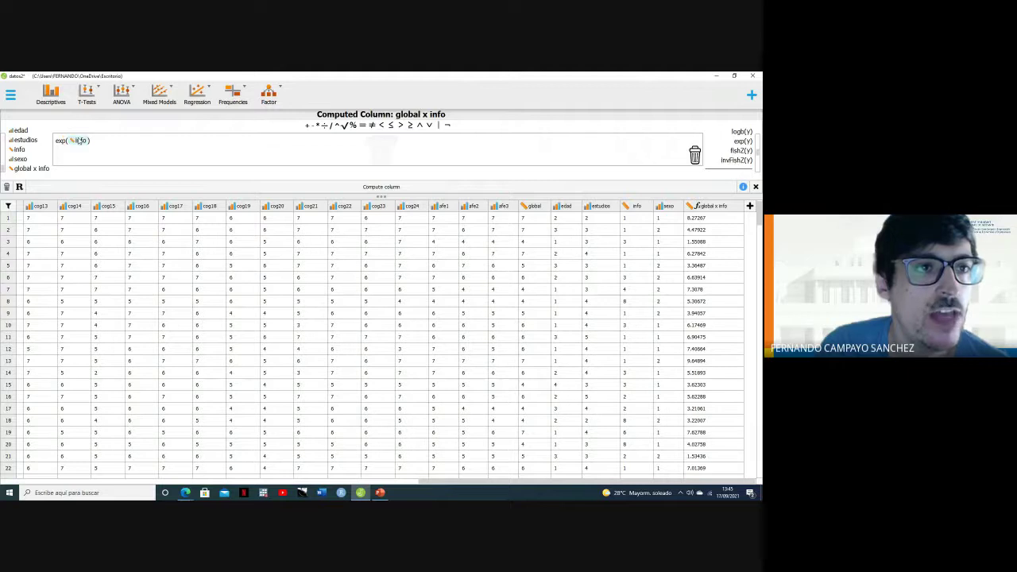
left_click(277, 189)
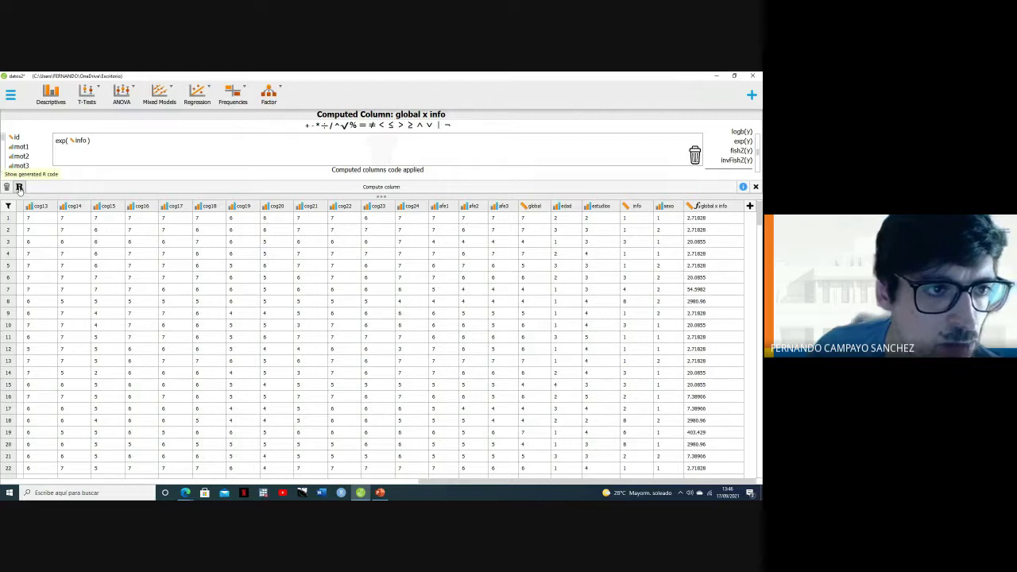
- Show the R code generated for the global x info formula and copy exp(info)
left_click(19, 188)
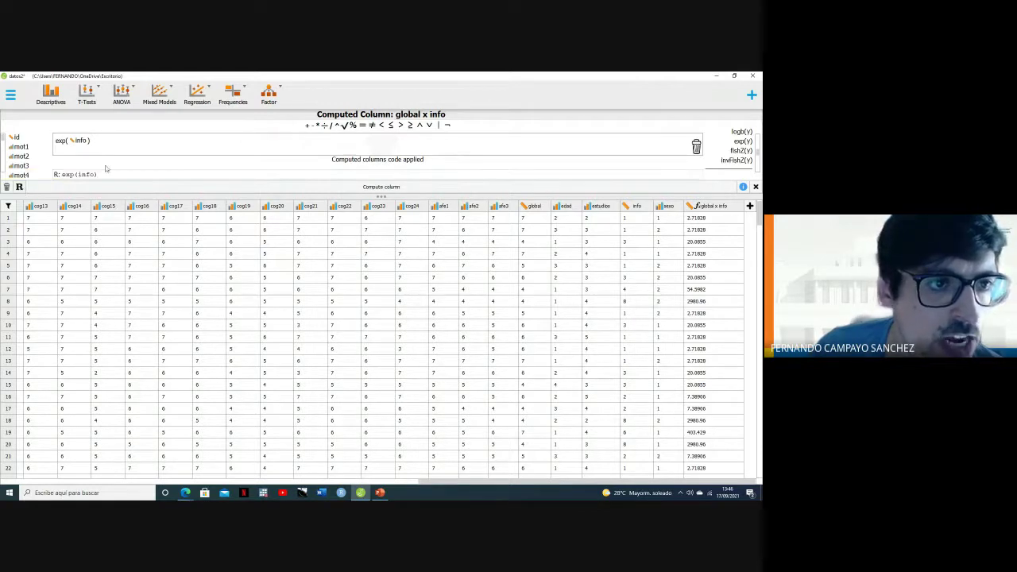
left_click_drag(99, 174, 70, 173)
key("ctrl+c")
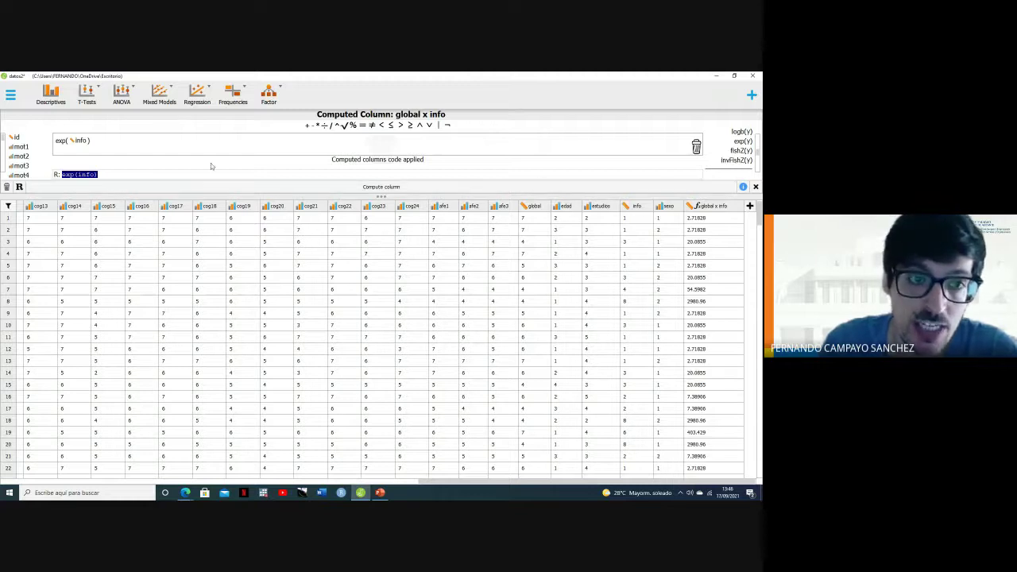
- Create a scale computed column named expinfo that is defined with R code
left_click(749, 206)
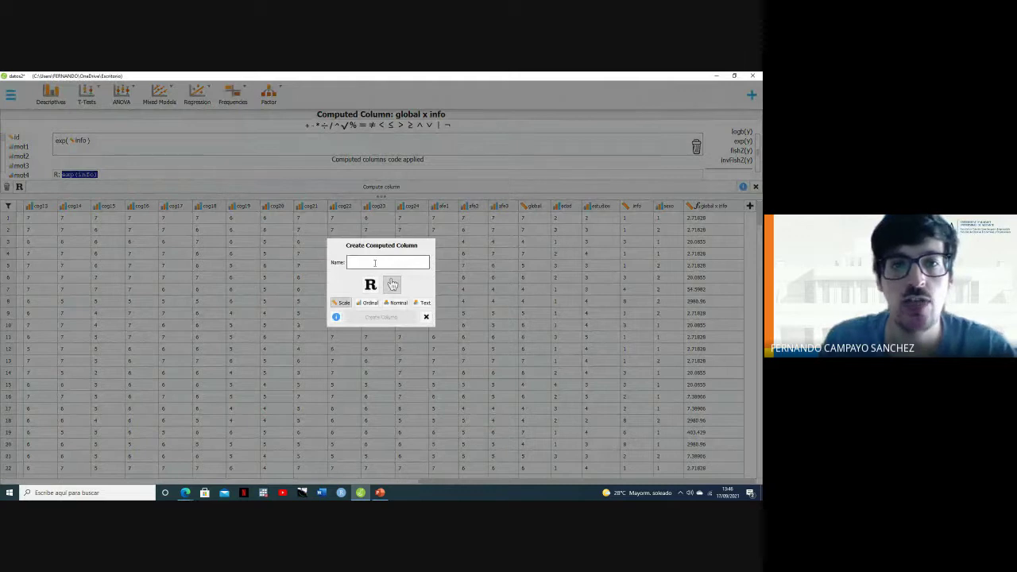
type("d")
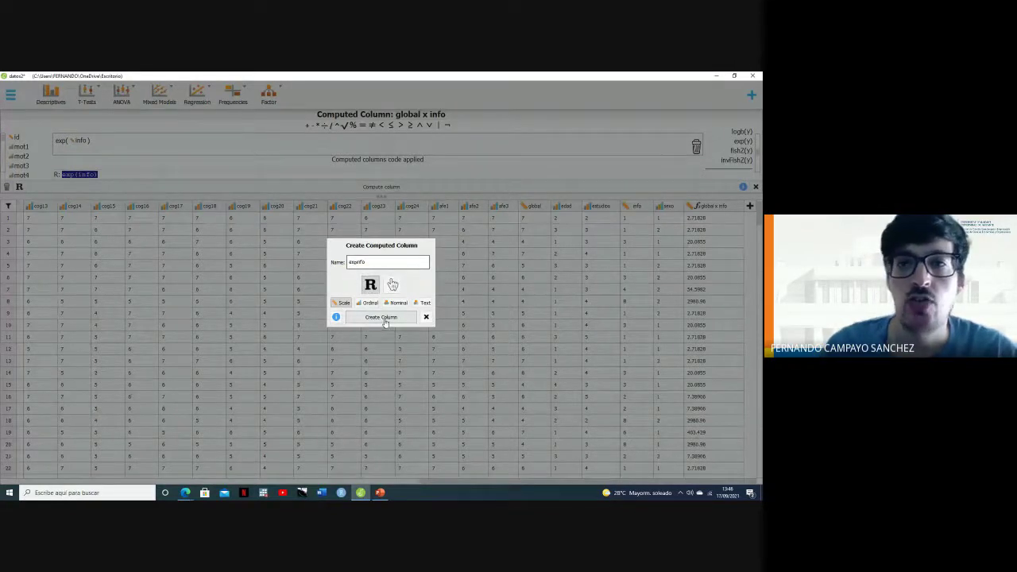
left_click(384, 318)
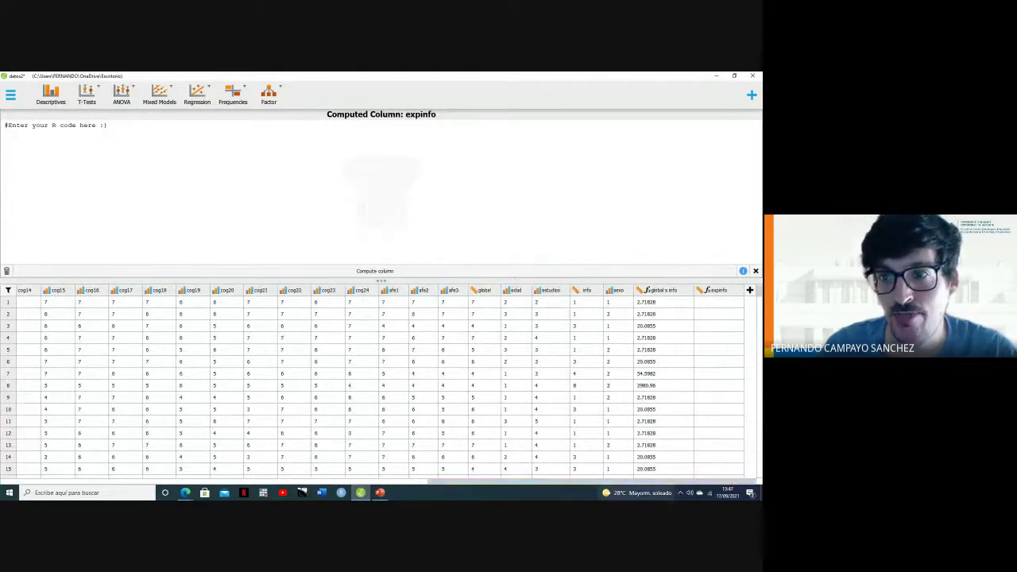
- Replace the placeholder R code of expinfo with the copied exp(info), compute the column and close its editor
triple_click(110, 125)
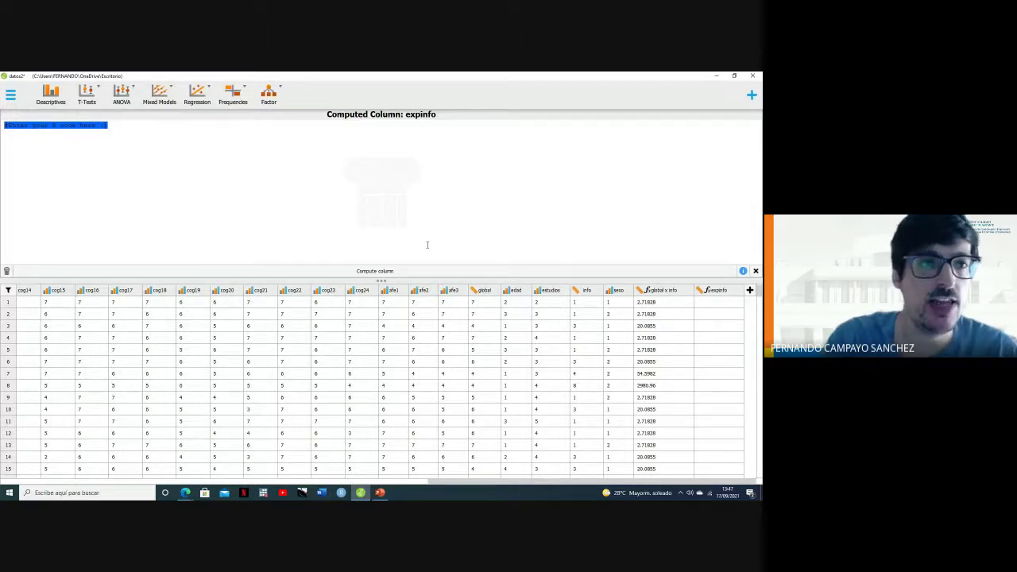
key("ctrl+v")
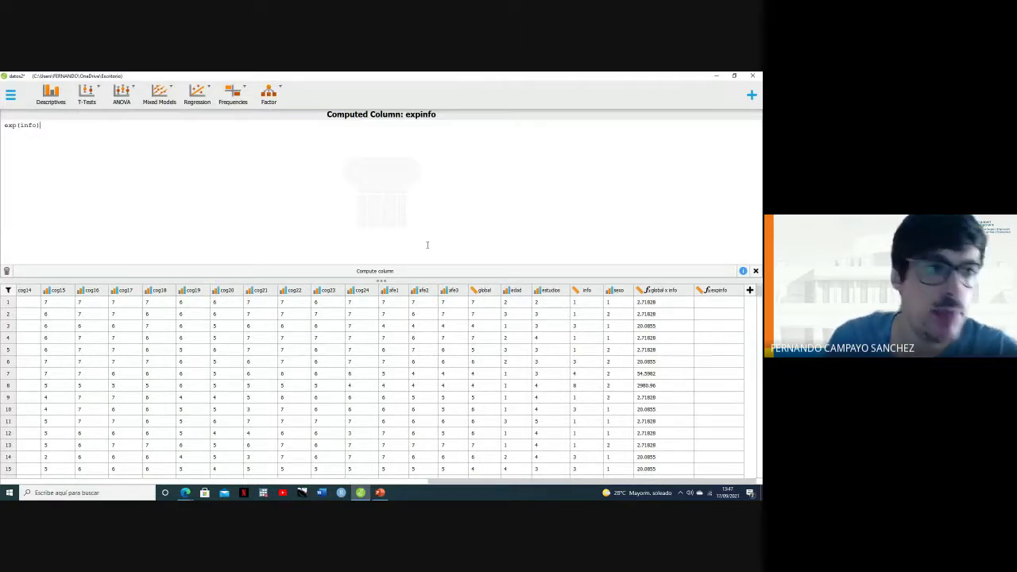
left_click(355, 272)
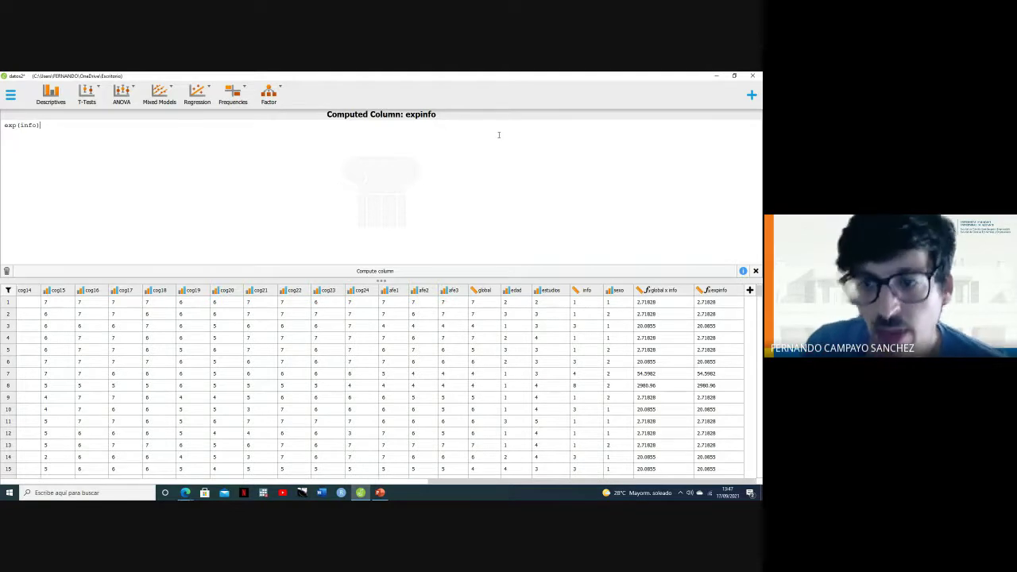
left_click(756, 270)
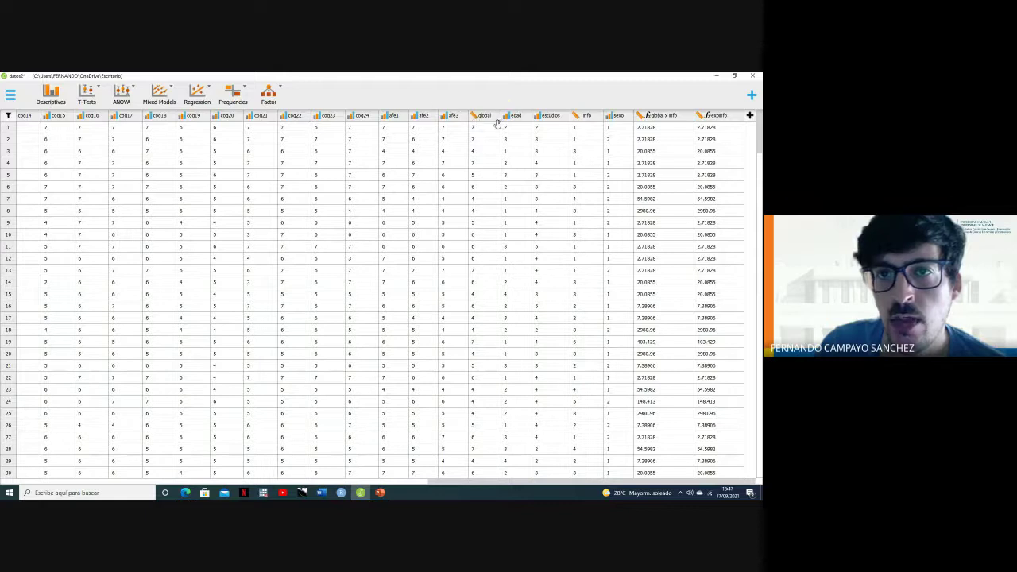
- Create another scale computed column defined with R code, named global new, and close its code editor
left_click(749, 116)
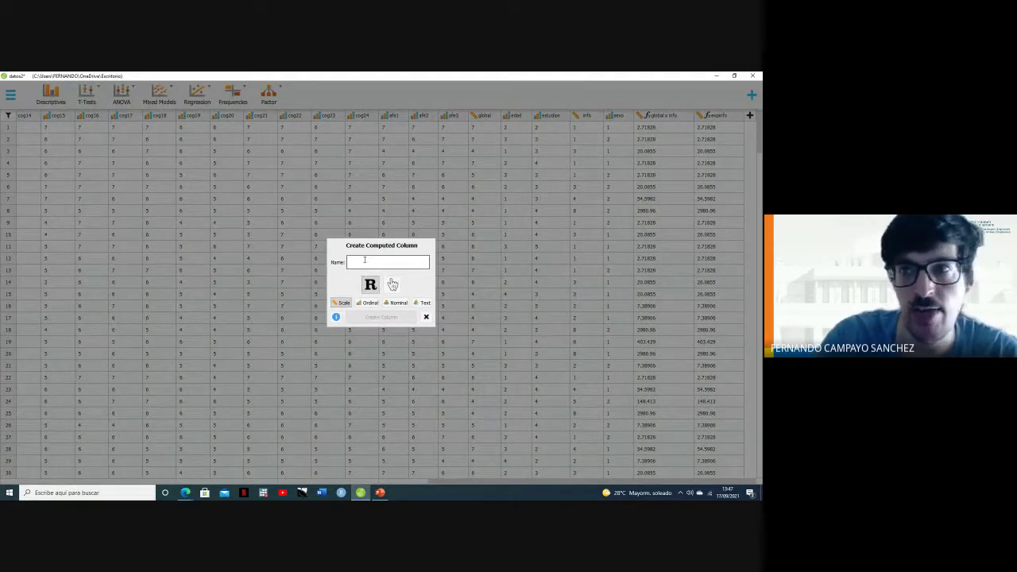
type("c")
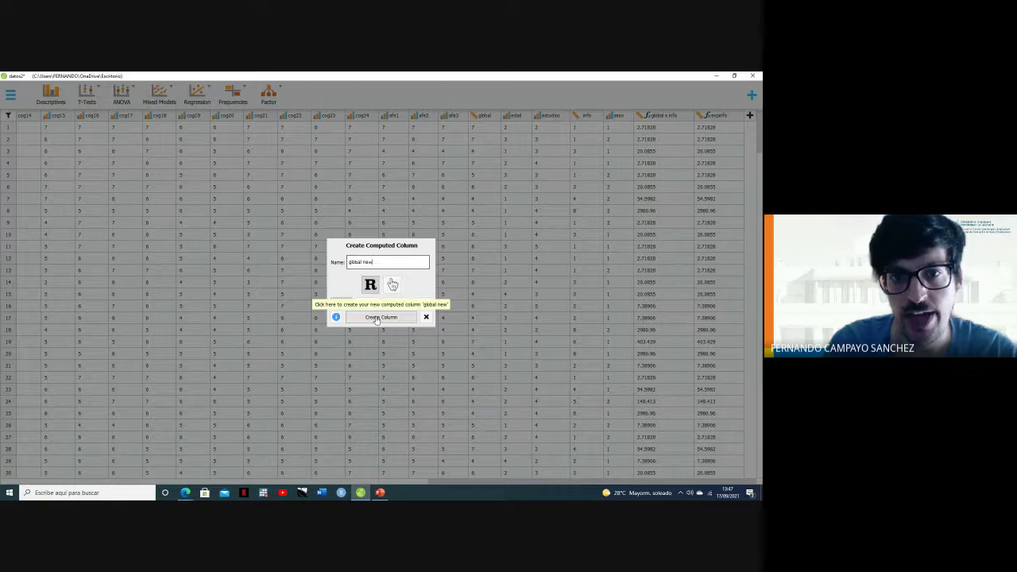
left_click(377, 318)
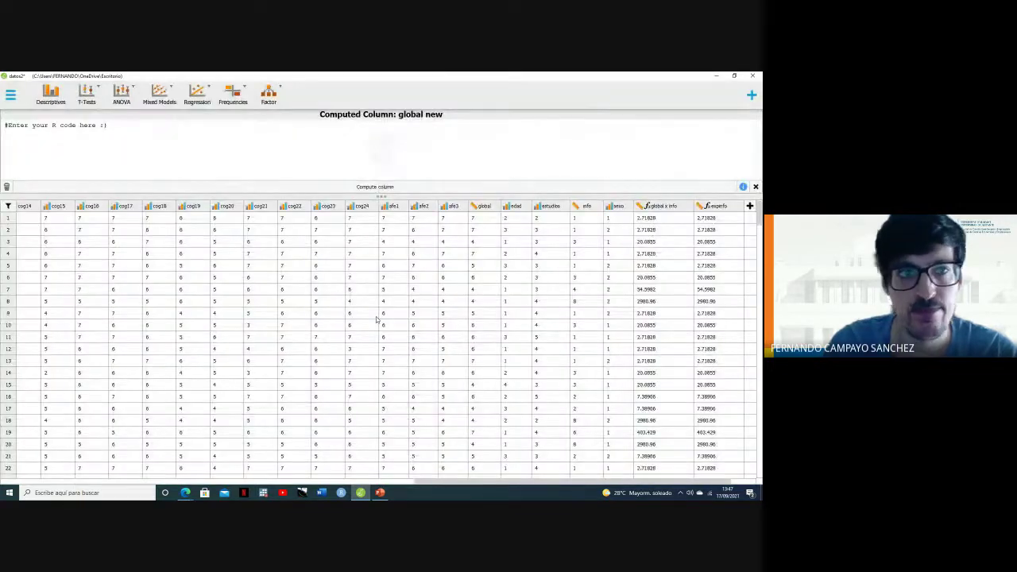
left_click(756, 188)
- Create a scale computed column named global new 2 that uses the visual formula builder instead of R code
left_click(749, 116)
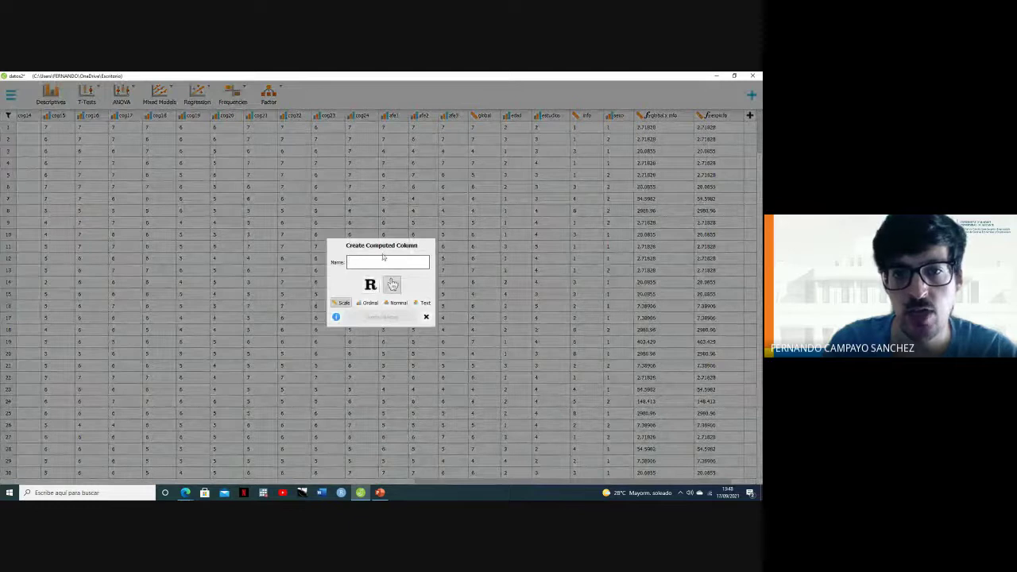
type("global new 2")
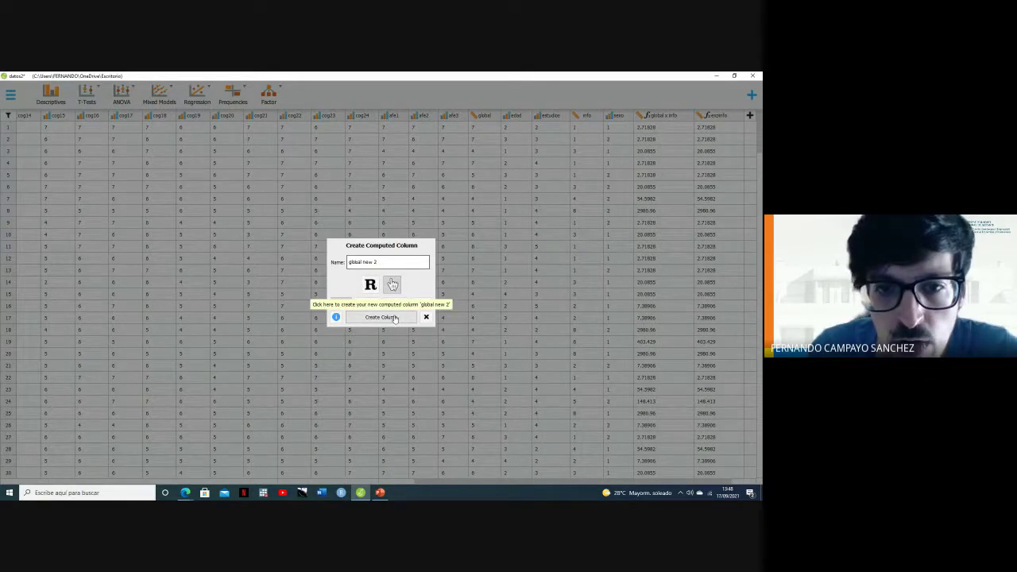
left_click(396, 317)
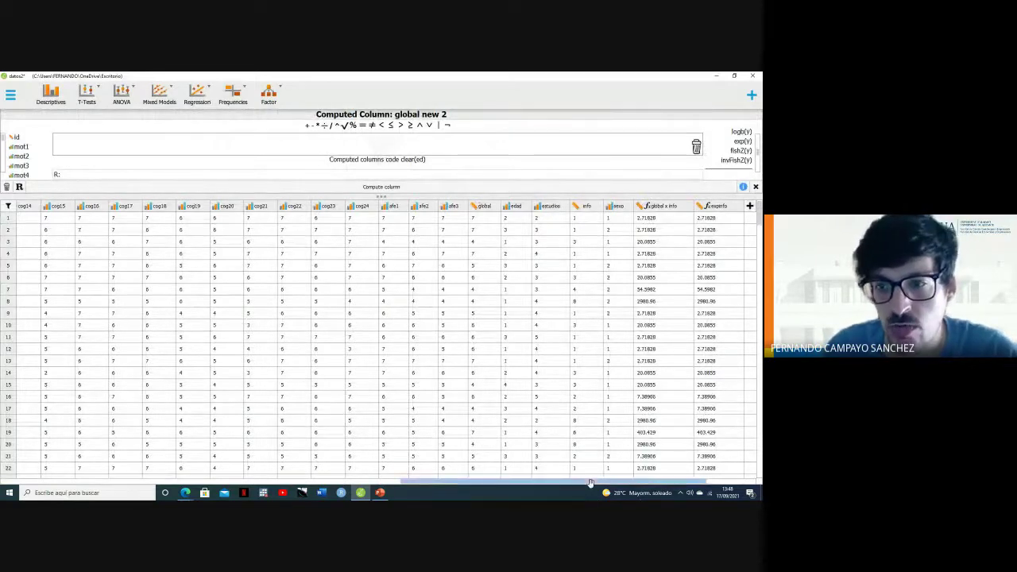
left_click_drag(589, 483, 635, 483)
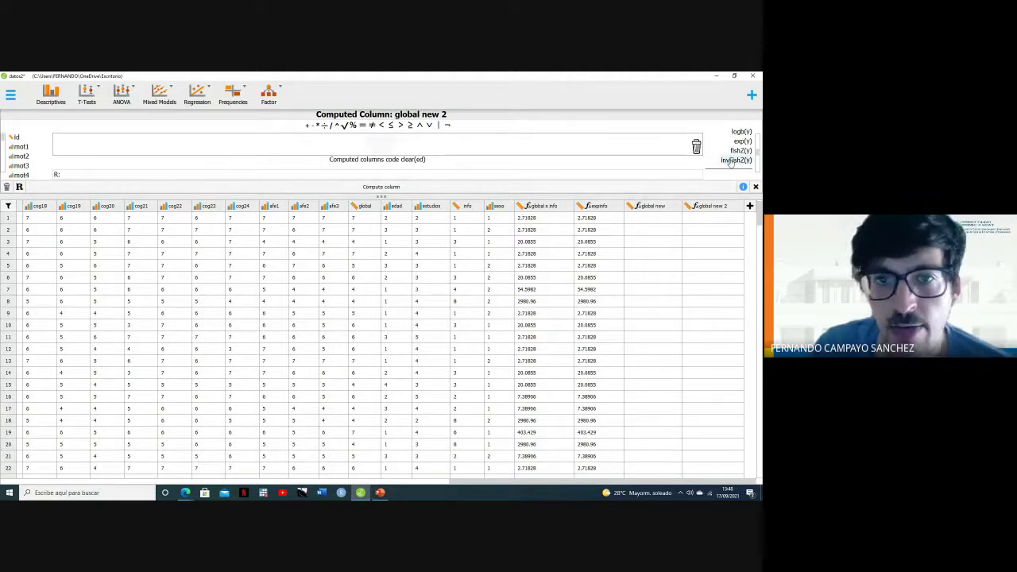
- Insert an ifElse function into the global new 2 formula and replace its test argument with a ≤ comparison
scroll(734, 159, "down", 5)
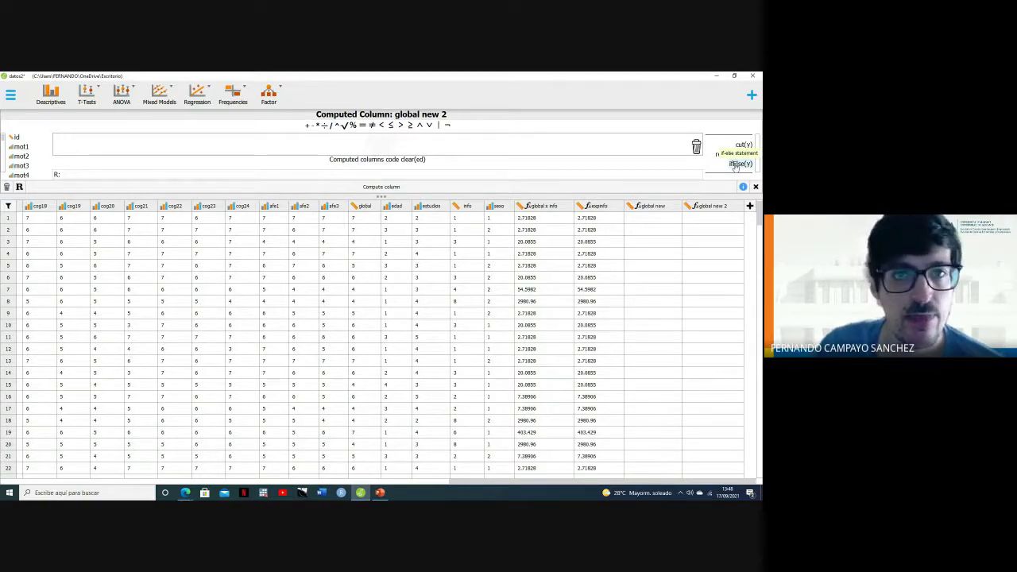
double_click(735, 164)
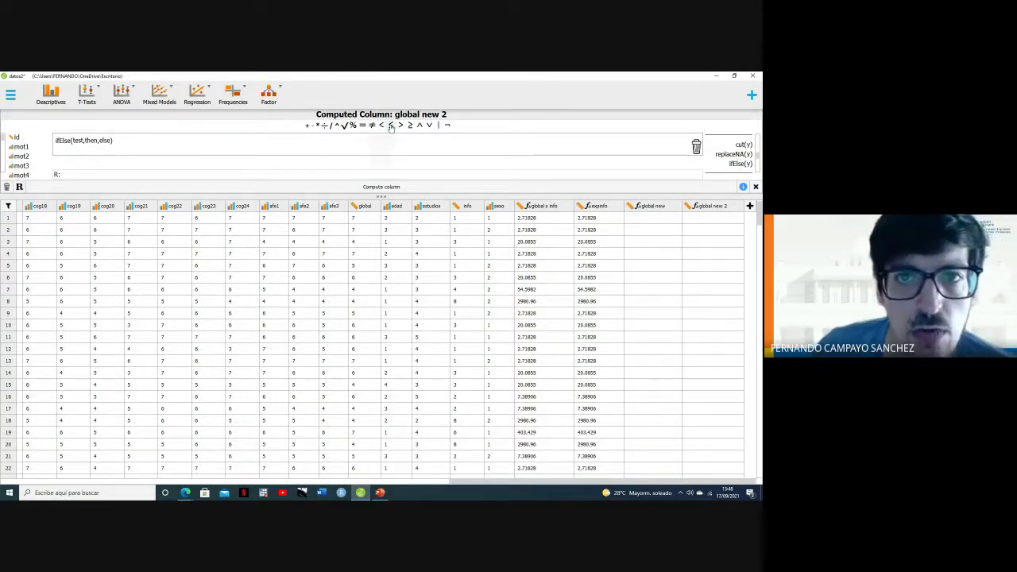
double_click(80, 143)
key("BackSpace")
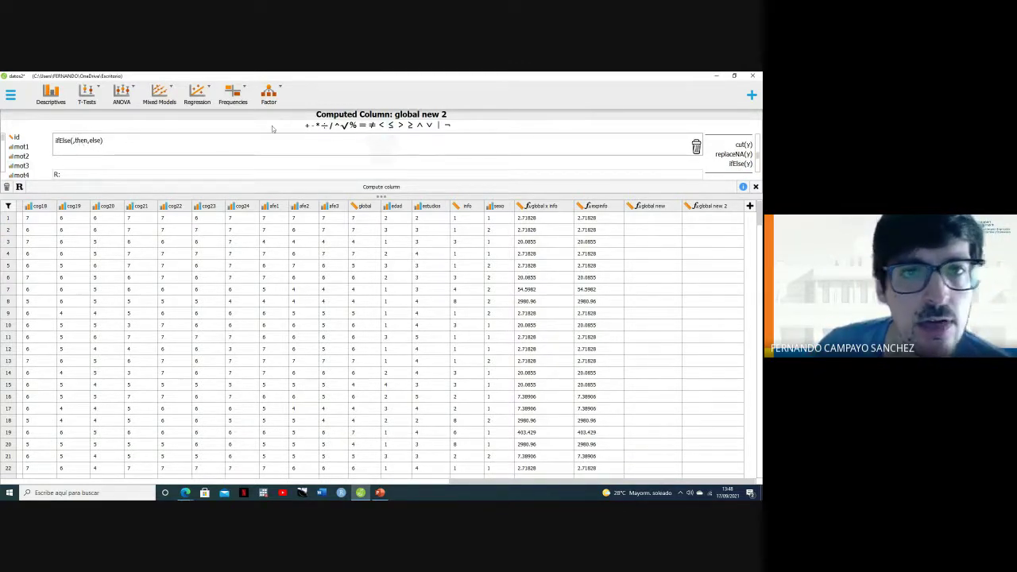
left_click(390, 126)
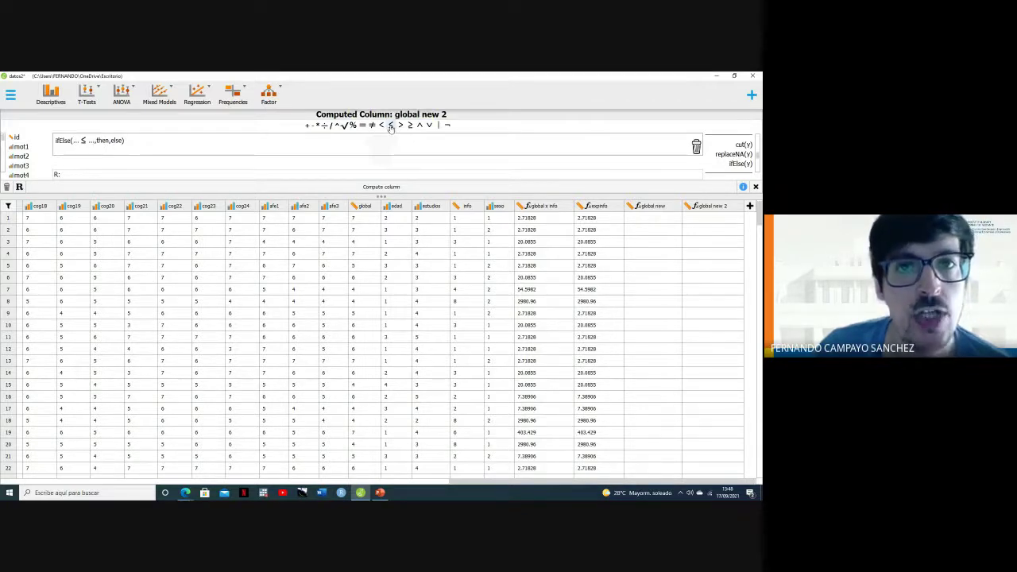
- Fill in both sides of the ifElse comparison so that the test is global ≤ 3
double_click(74, 141)
key("BackSpace")
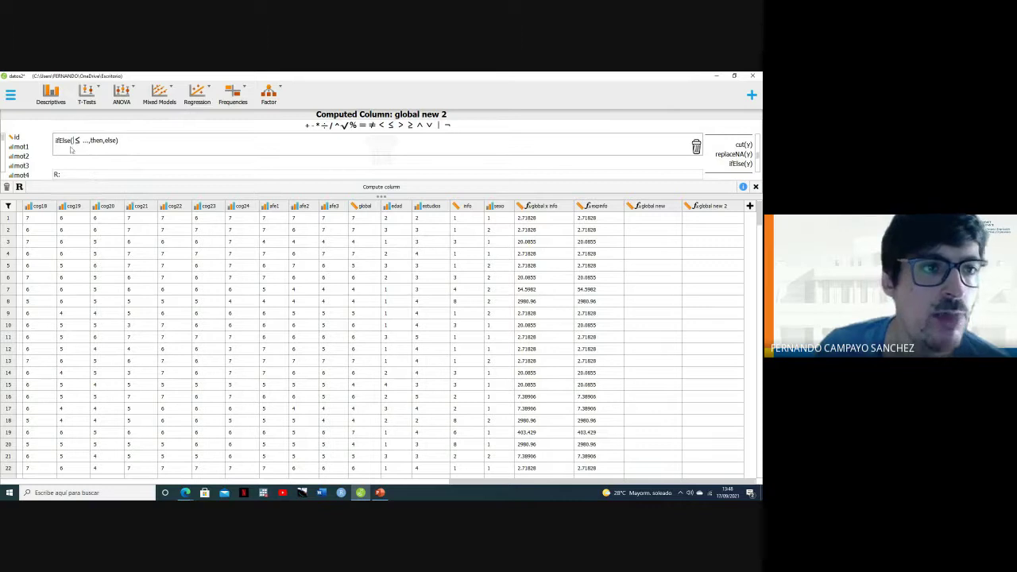
scroll(21, 169, "down", 10)
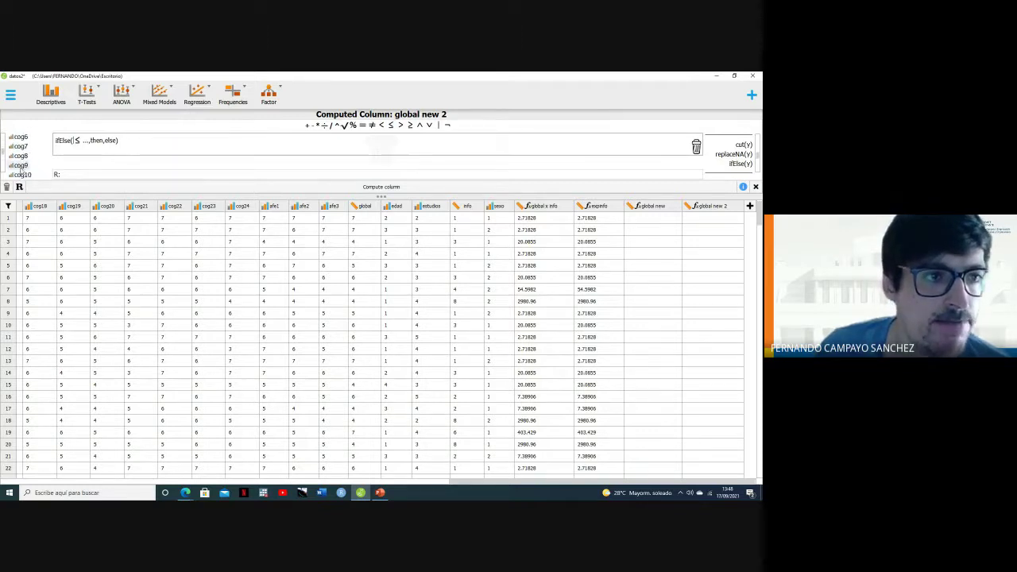
scroll(22, 169, "down", 10)
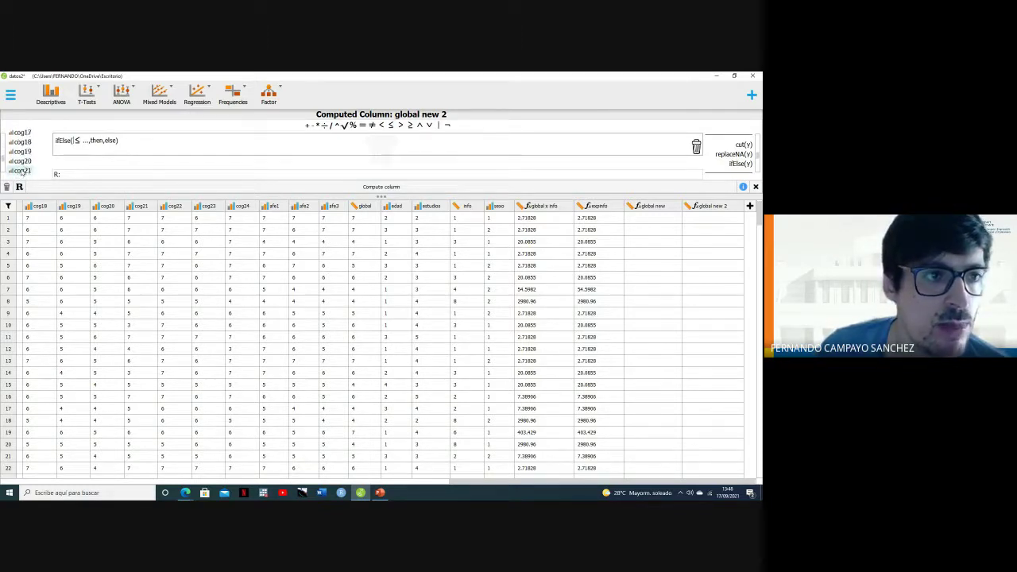
scroll(22, 168, "down", 5)
left_click_drag(22, 139, 84, 140)
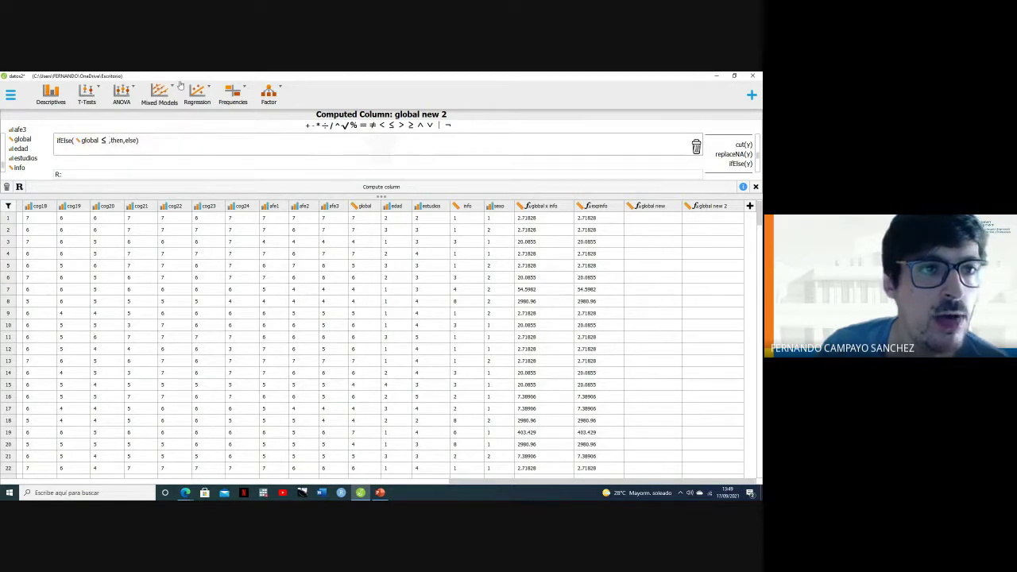
type("3")
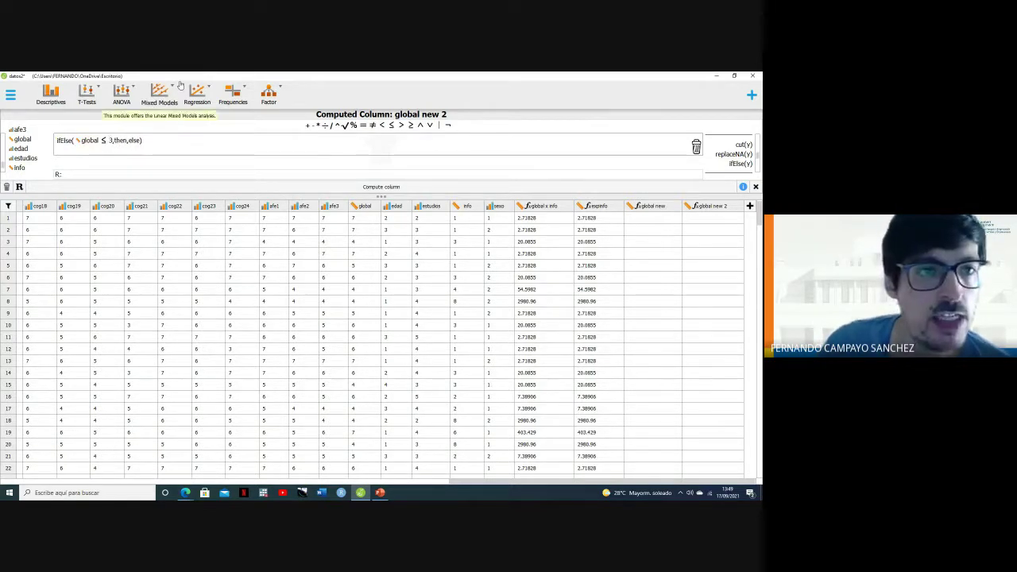
- Set the ifElse's then value to 1 and nest a second ifElse function in its else argument
left_click(120, 142)
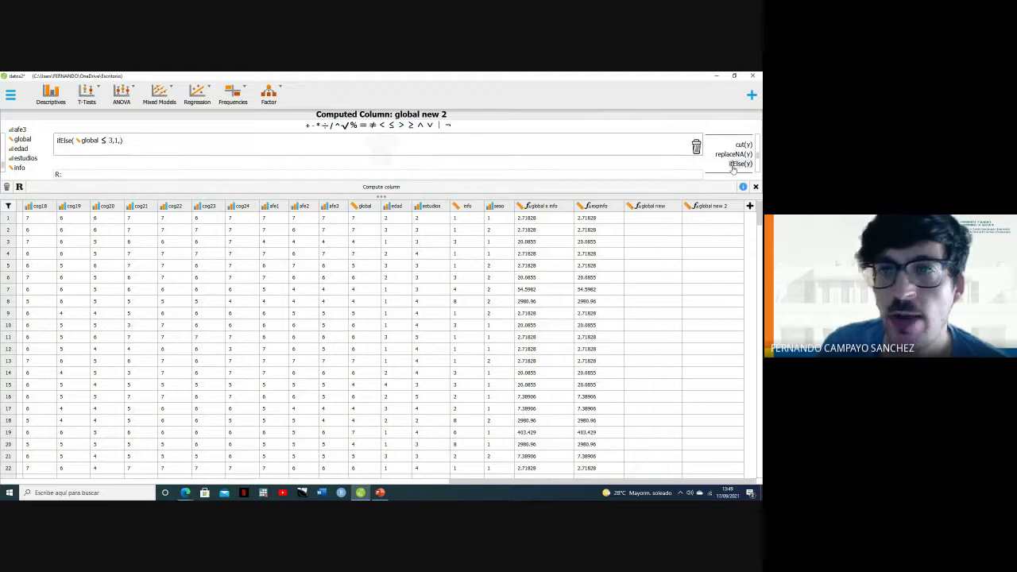
left_click(120, 143)
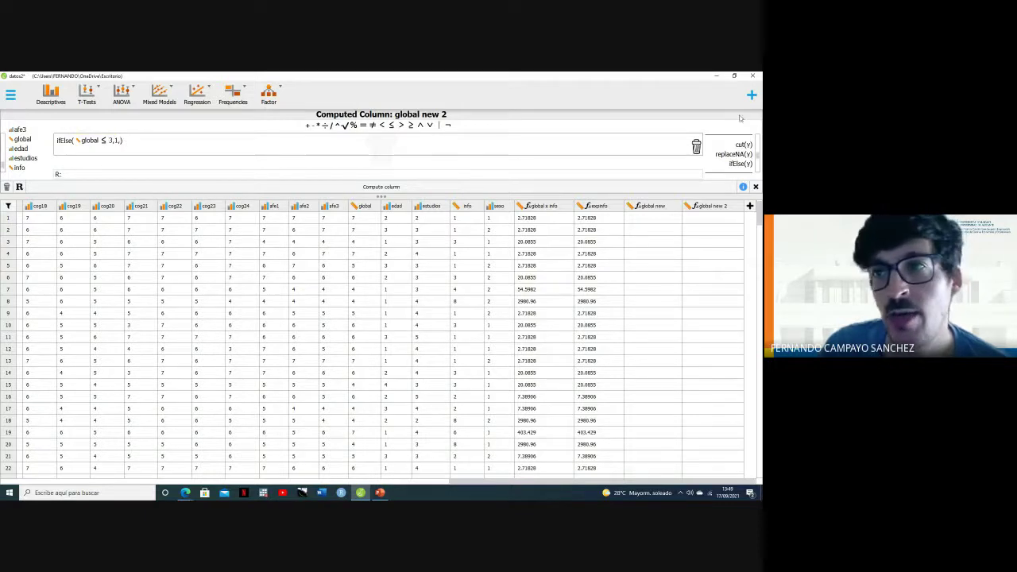
double_click(738, 164)
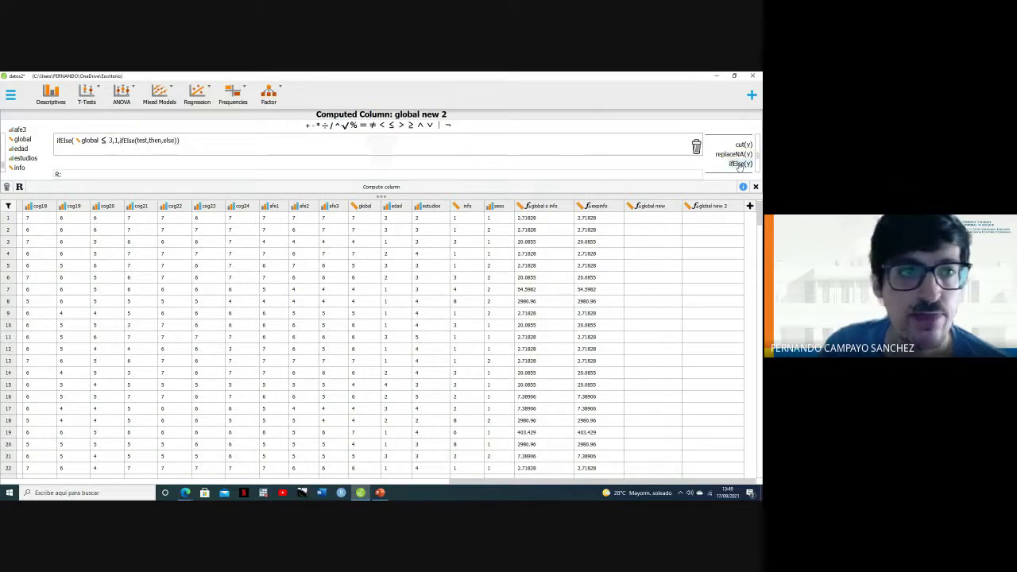
- Replace the second ifElse's test with an And (∧) condition that has a > comparison as its first operand
double_click(142, 140)
key("BackSpace")
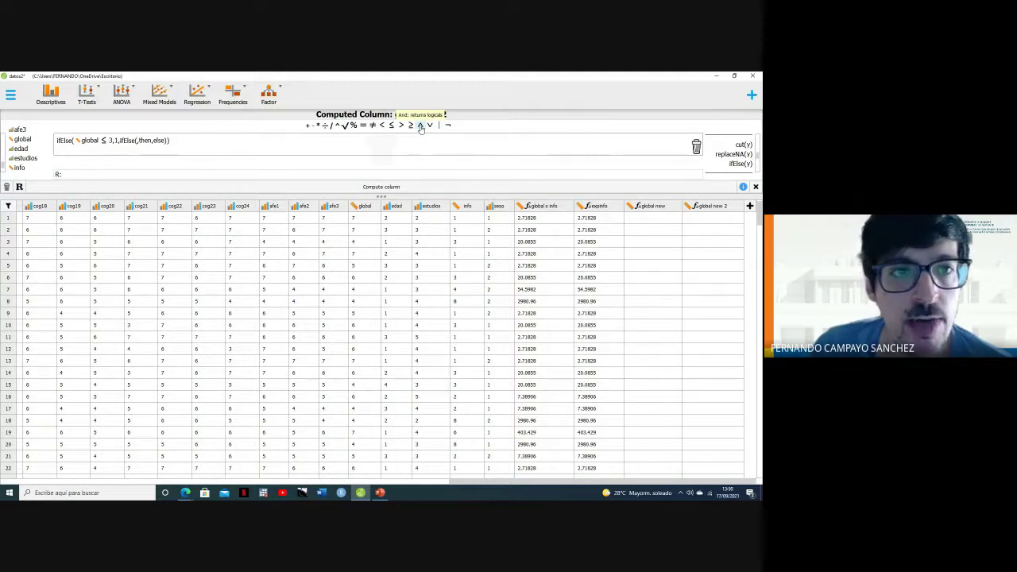
left_click(420, 125)
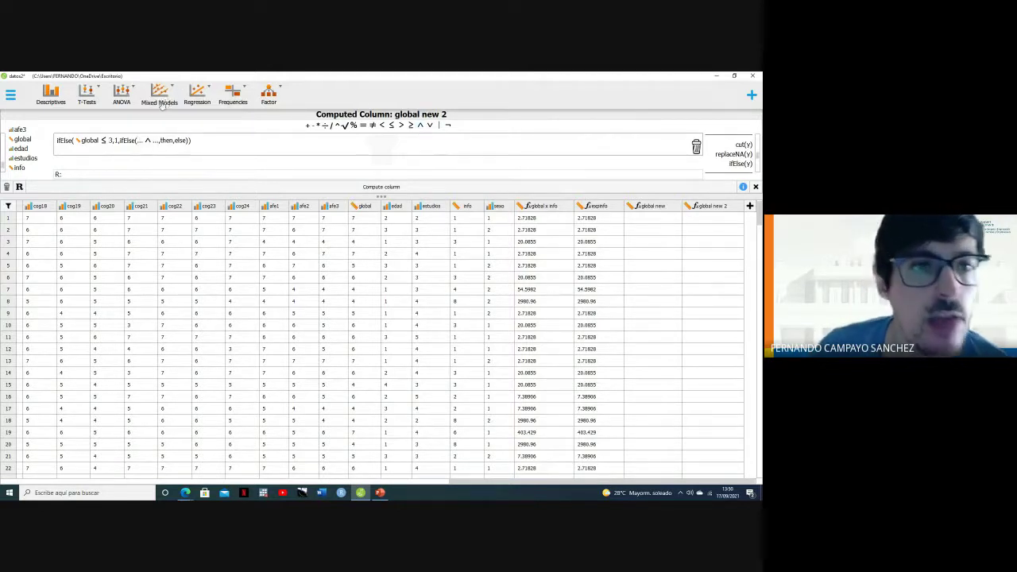
left_click(139, 142)
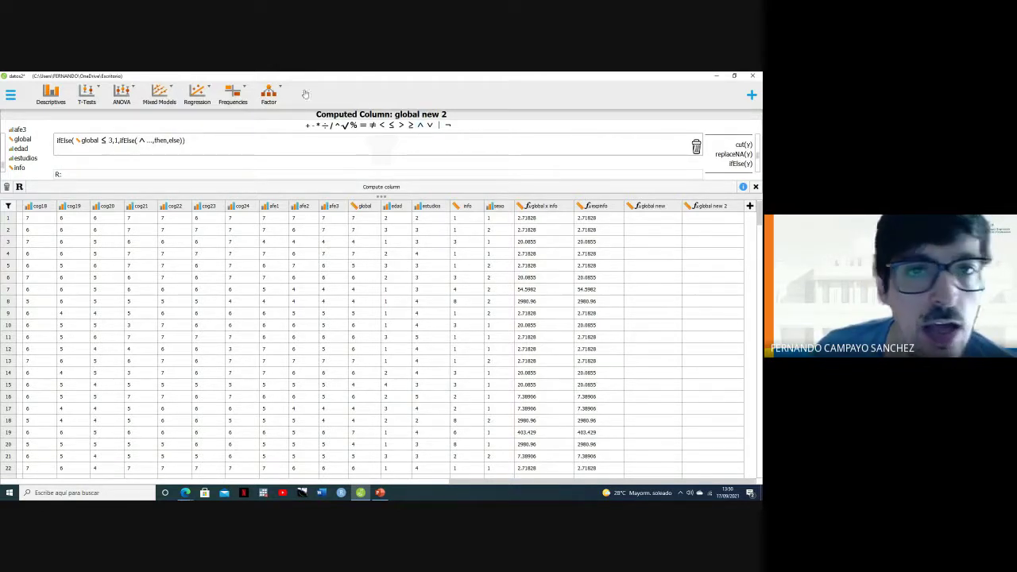
left_click(402, 125)
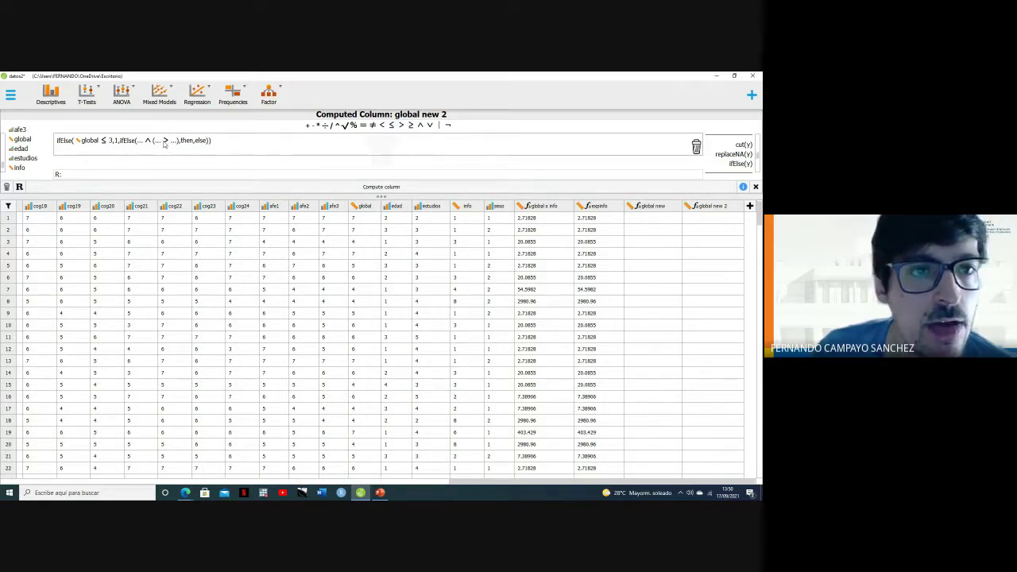
left_click_drag(165, 146, 146, 142)
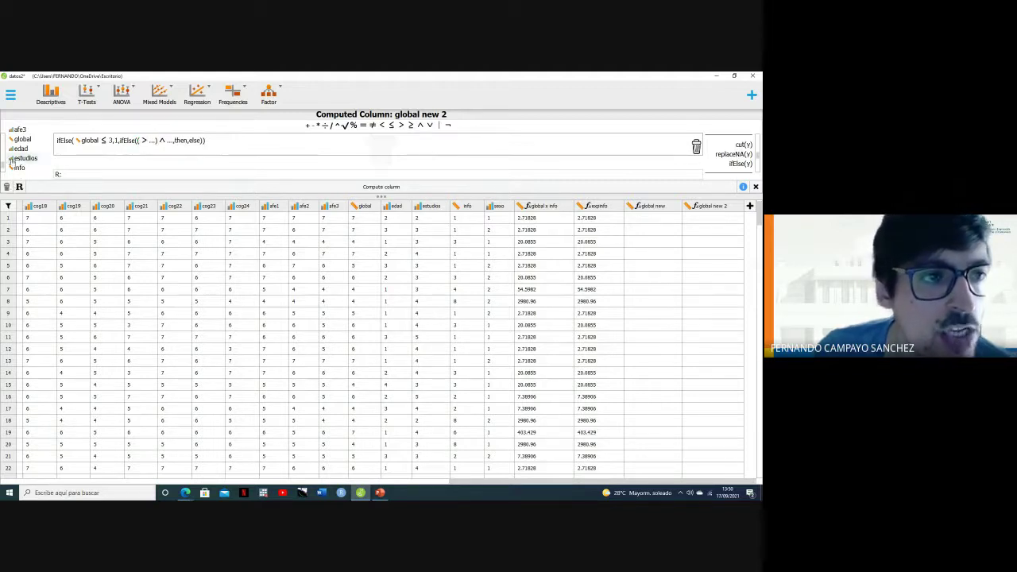
- Fill in the > comparison in the second ifElse's test as global > 3
scroll(28, 155, "down", 3)
scroll(31, 158, "up", 3)
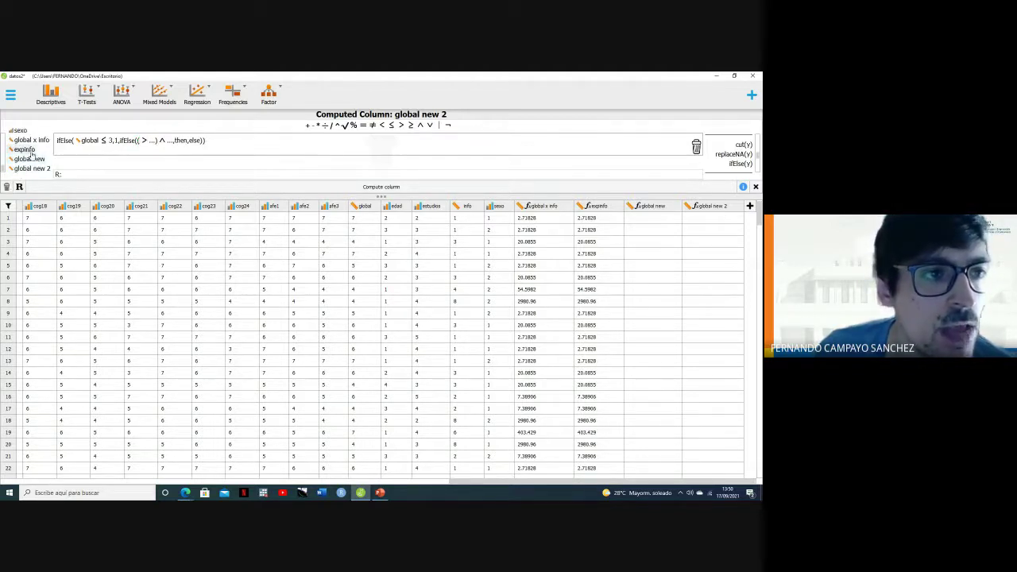
scroll(32, 154, "up", 3)
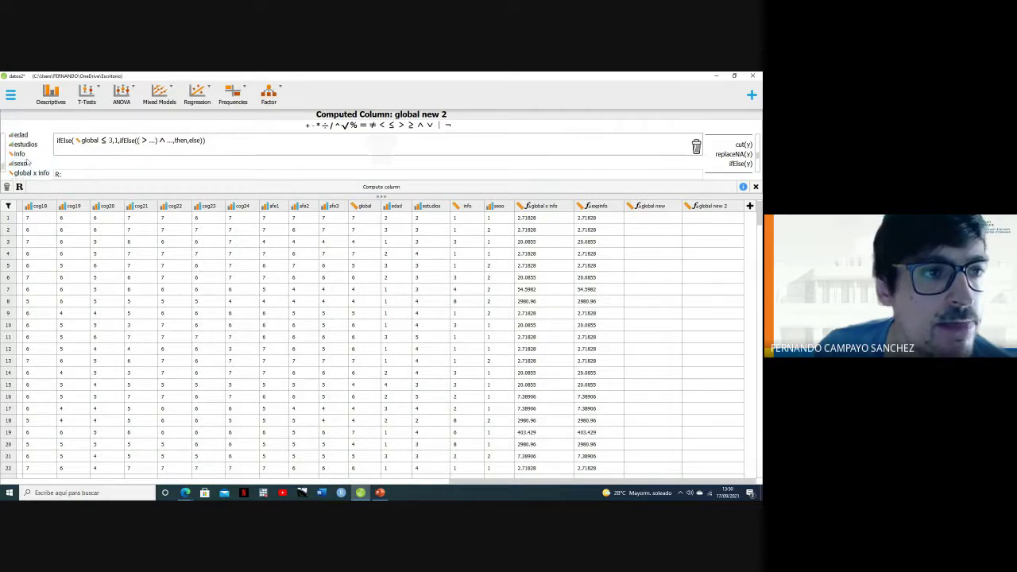
left_click_drag(29, 143, 145, 139)
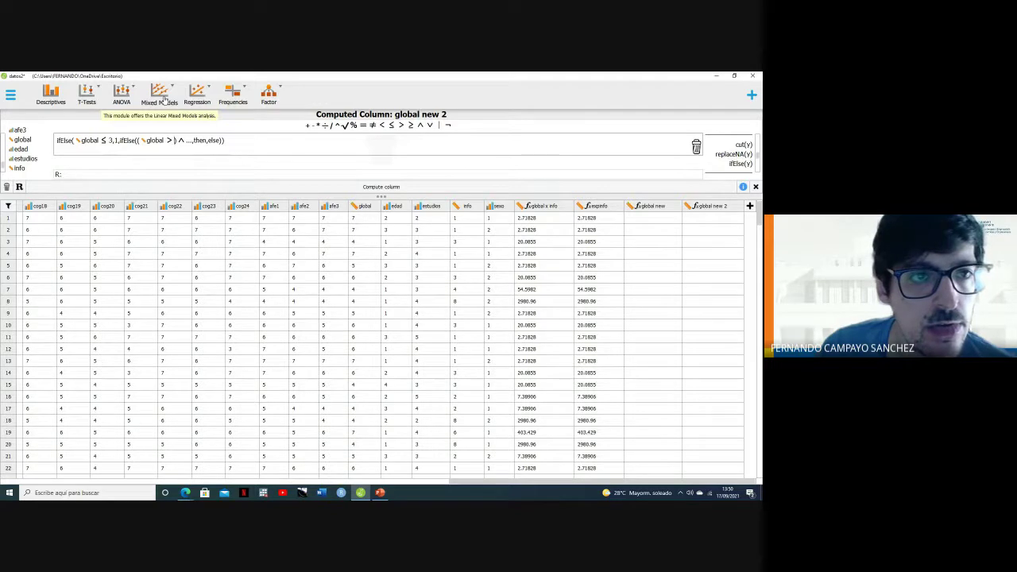
type("3")
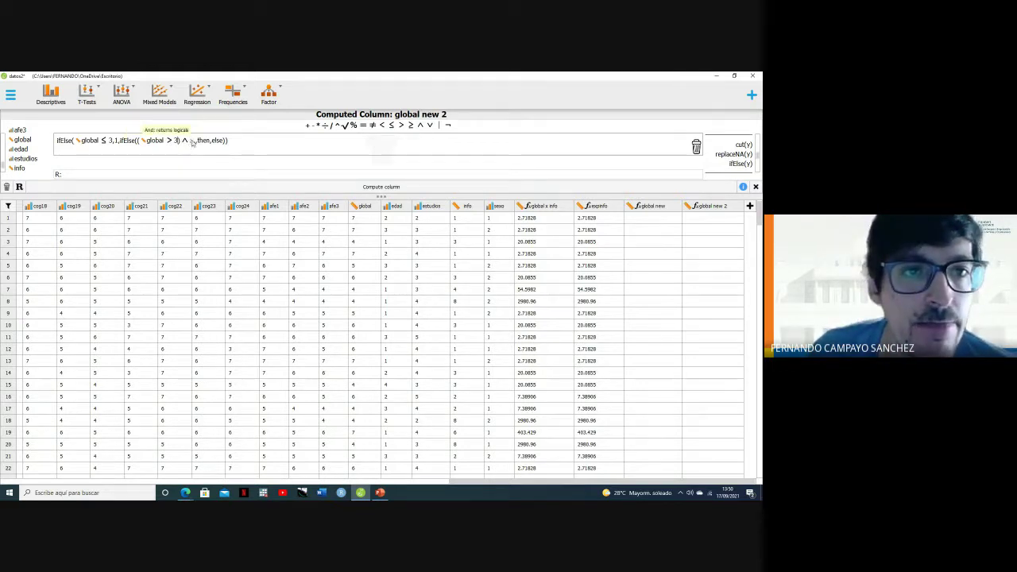
- Fill the second operand of the And condition with the comparison global ≤ 5
key("BackSpace")
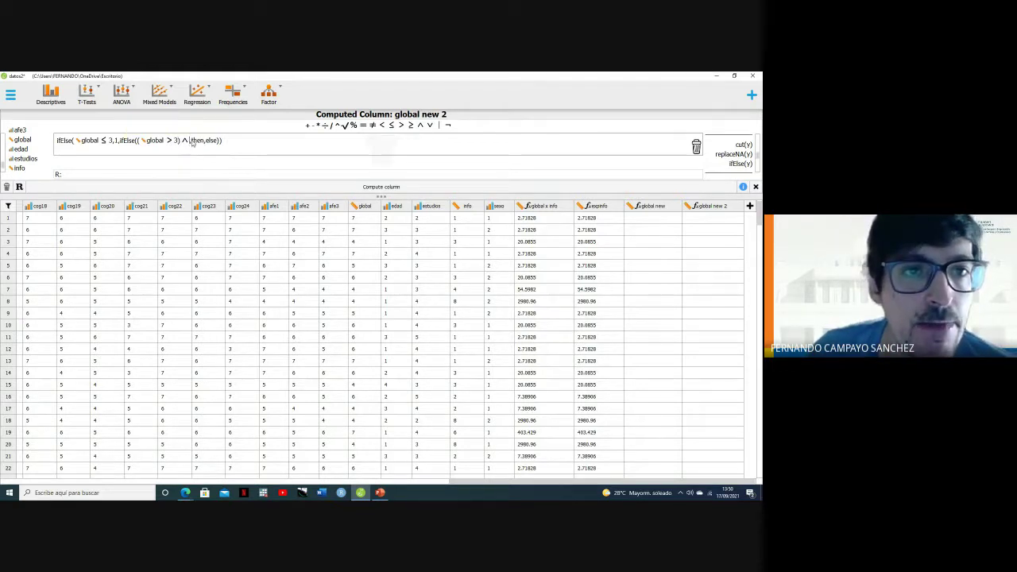
left_click(391, 125)
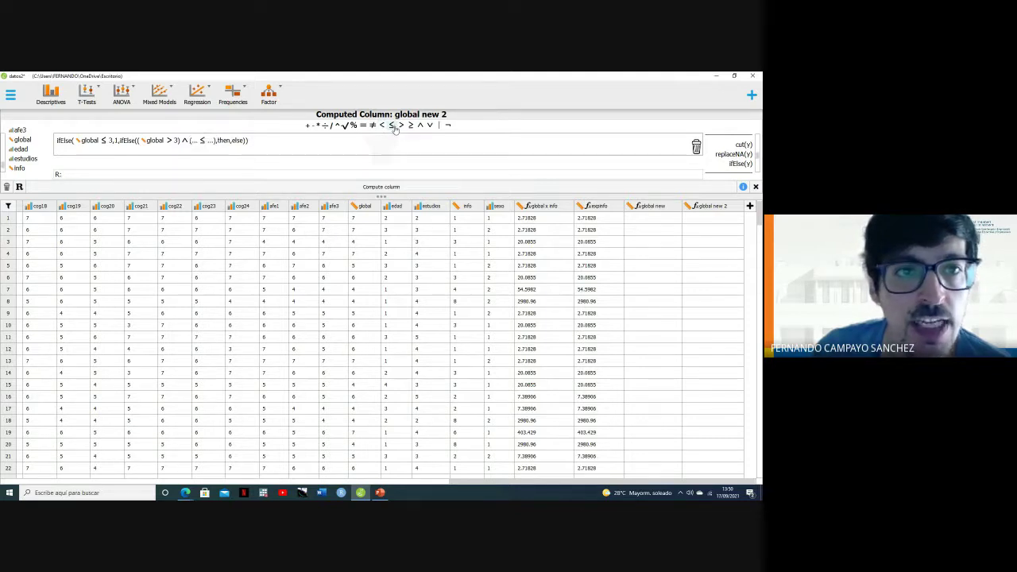
left_click(195, 141)
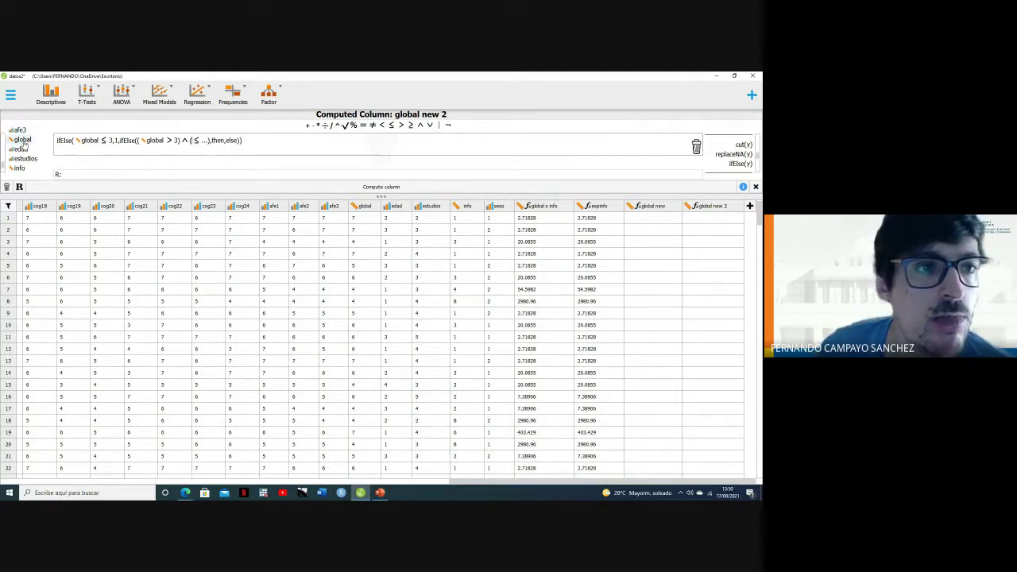
left_click_drag(24, 145, 196, 143)
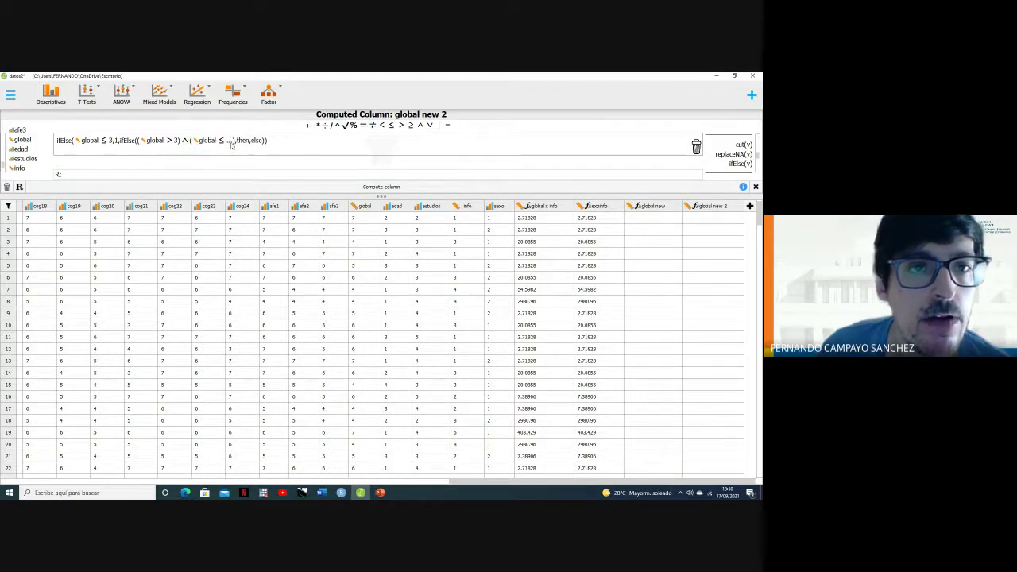
left_click(229, 141)
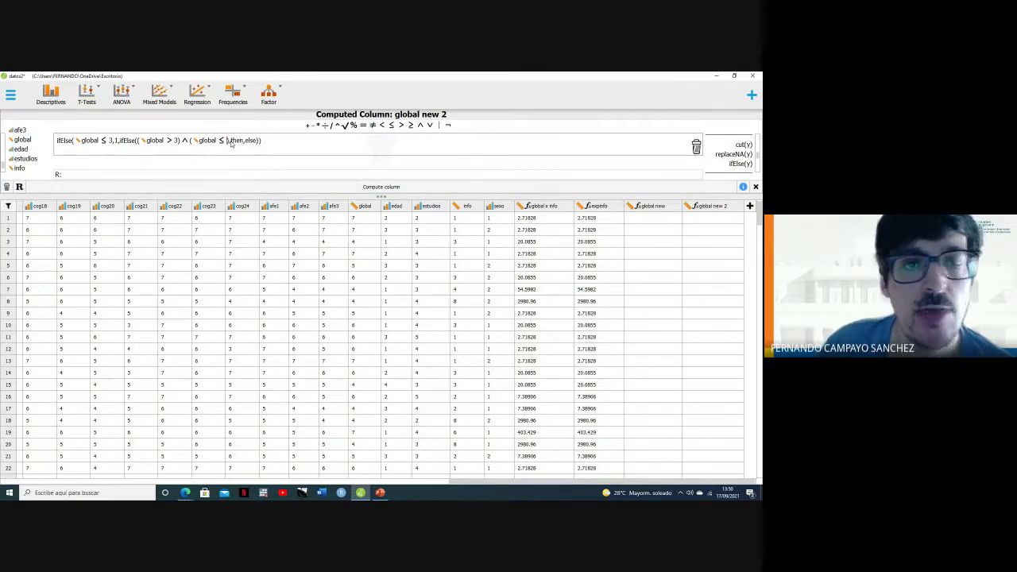
type("5")
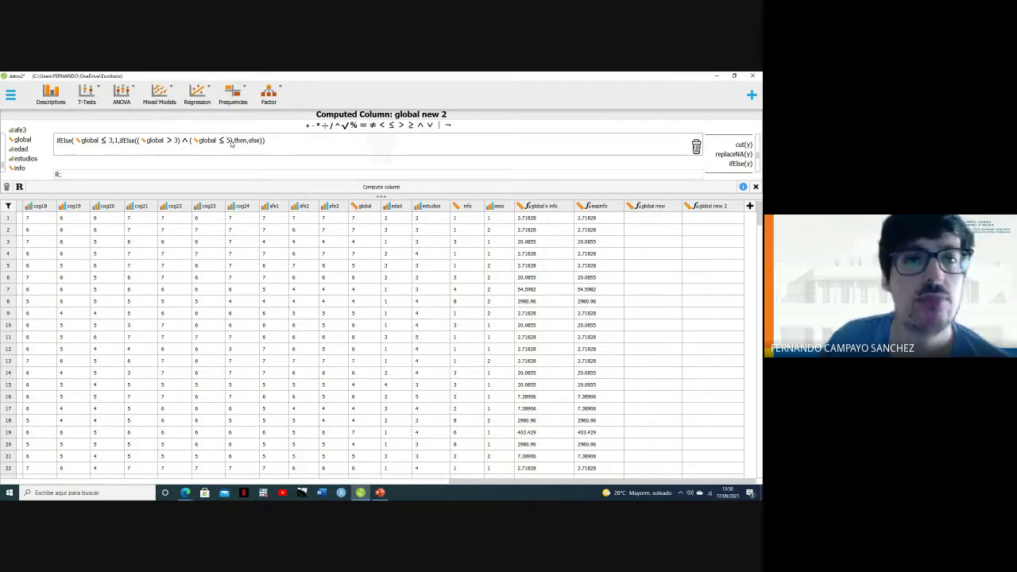
- Set the second ifElse's then value to 2 and nest a third ifElse function in its else argument
left_click(239, 141)
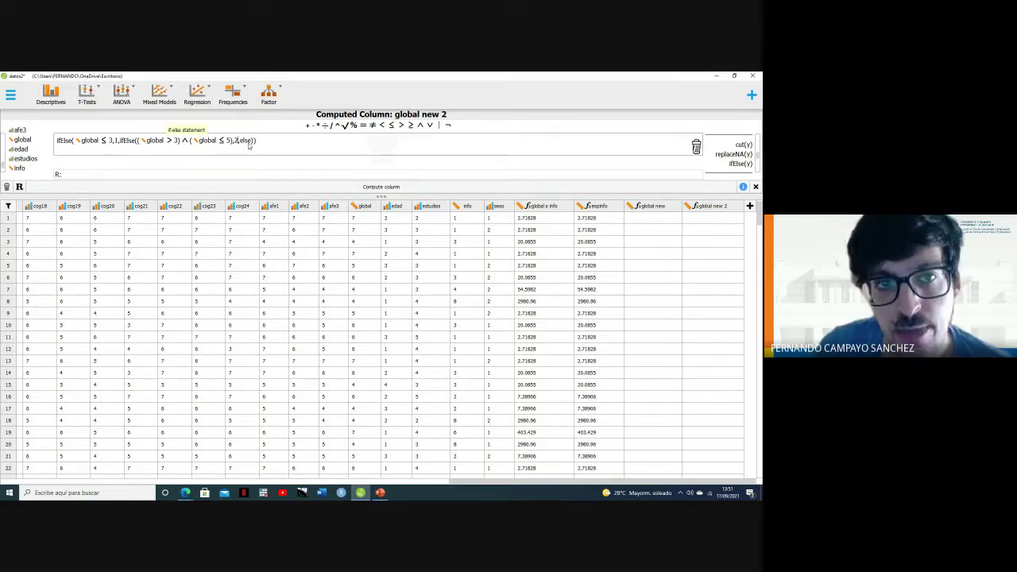
key("BackSpace")
key("BackSpace")
key("BackSpace")
key("BackSpace")
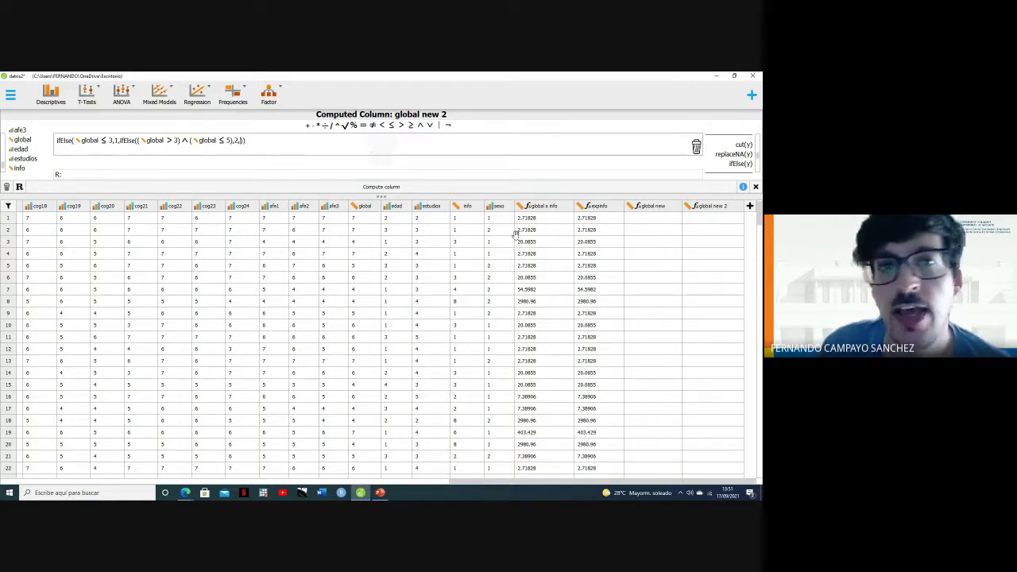
double_click(741, 164)
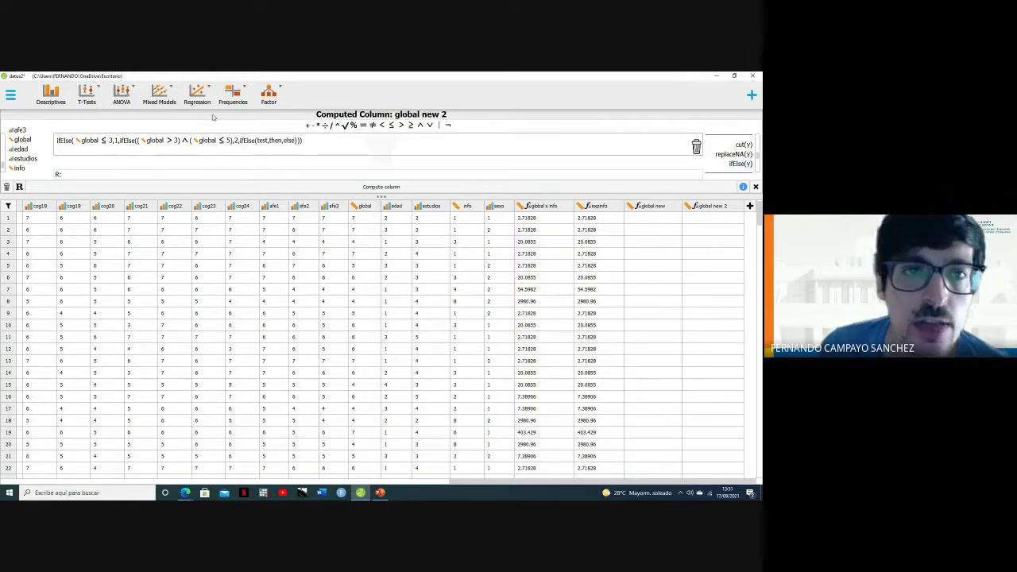
- Add the global variable to the formula area and replace the third ifElse's test with a > comparison
double_click(262, 140)
key("BackSpace")
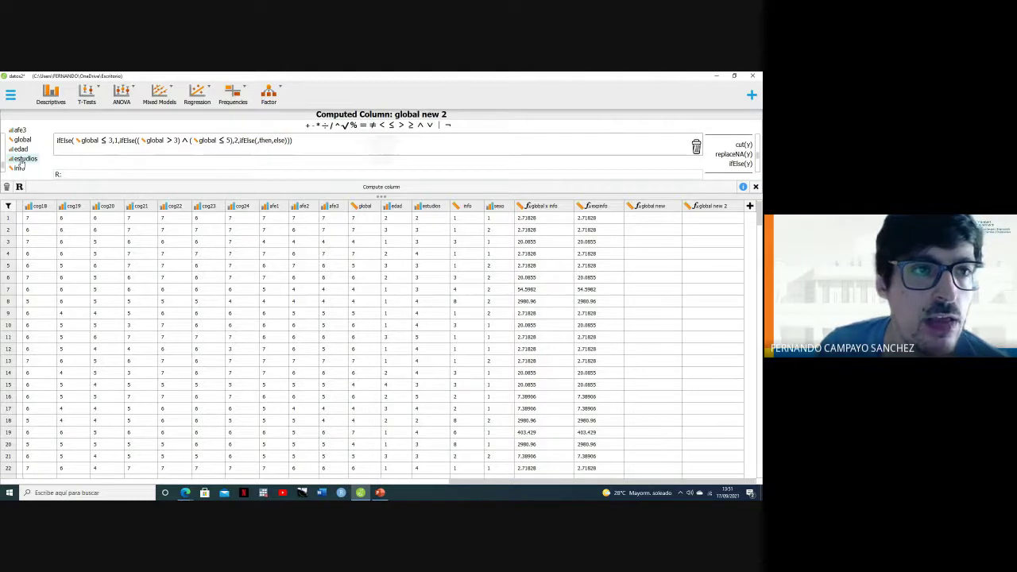
scroll(22, 159, "down", 1)
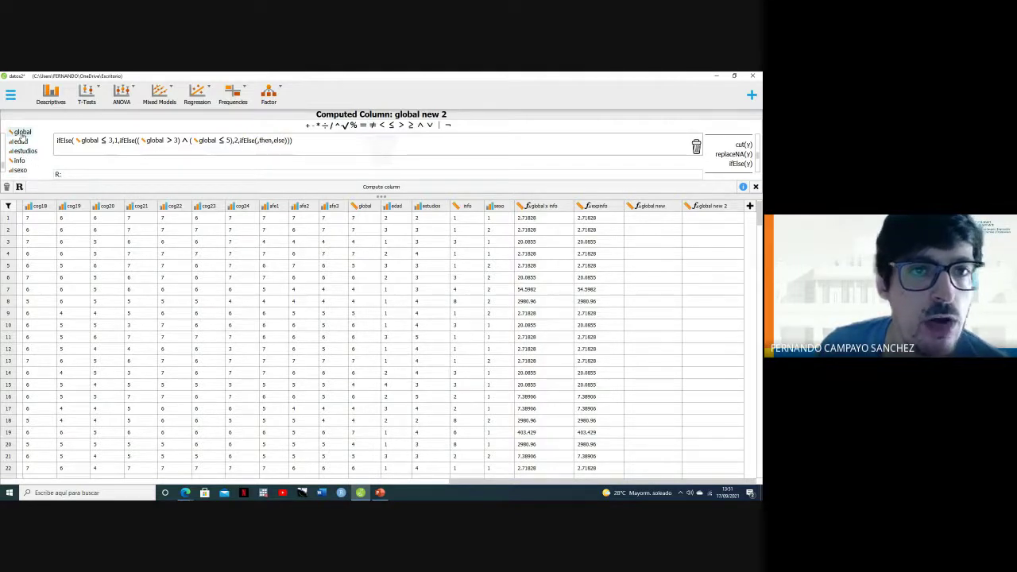
left_click_drag(22, 133, 243, 160)
mouse_move(72, 152)
left_mouse_down()
mouse_move(267, 140)
mouse_move(137, 167)
mouse_move(80, 152)
left_mouse_up()
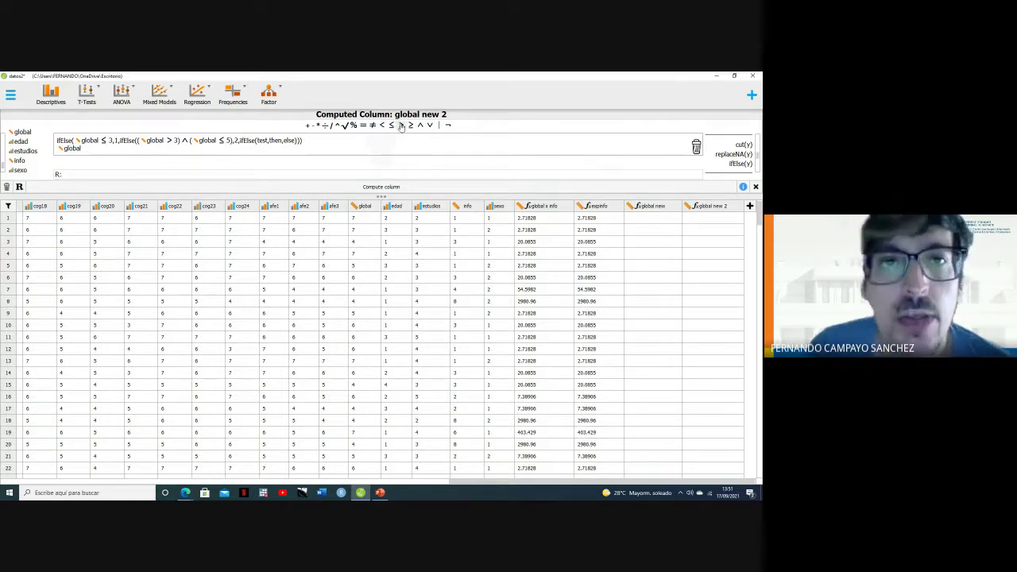
left_click_drag(401, 127, 261, 145)
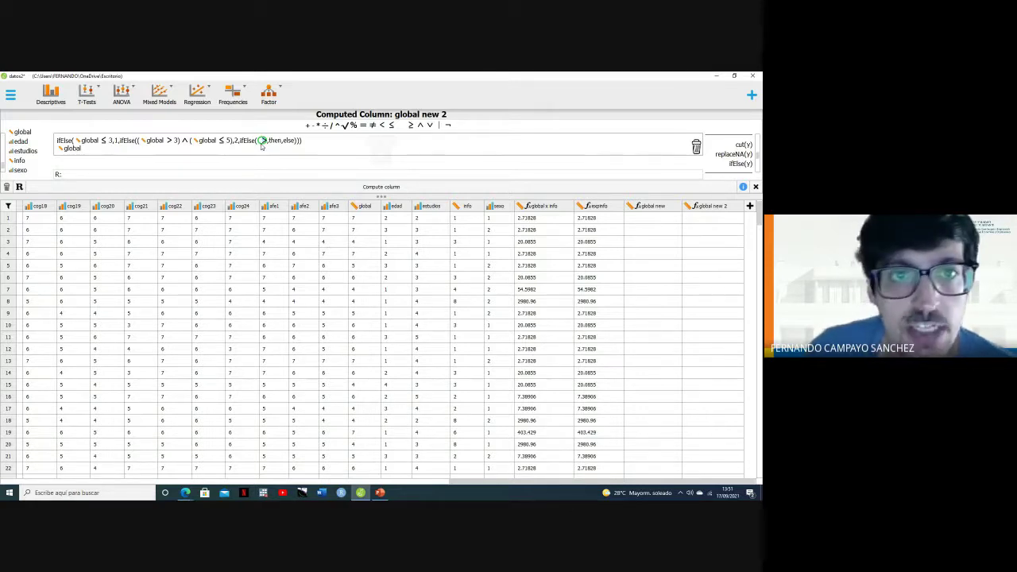
left_click_drag(261, 145, 261, 146)
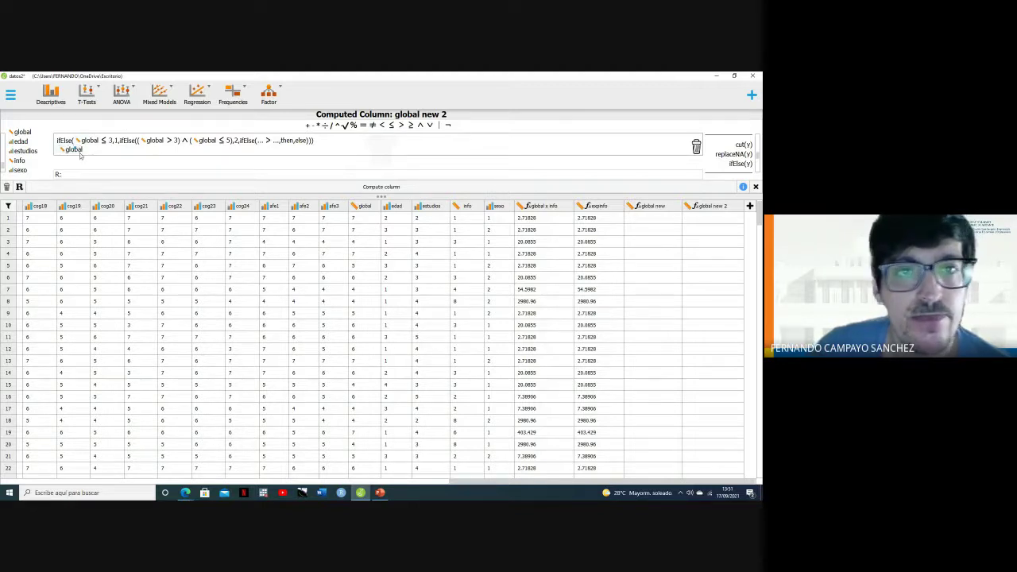
- Move the loose global variable into the third ifElse's comparison and complete it as global > 5
left_click_drag(71, 149, 125, 165)
left_click_drag(266, 165, 272, 144)
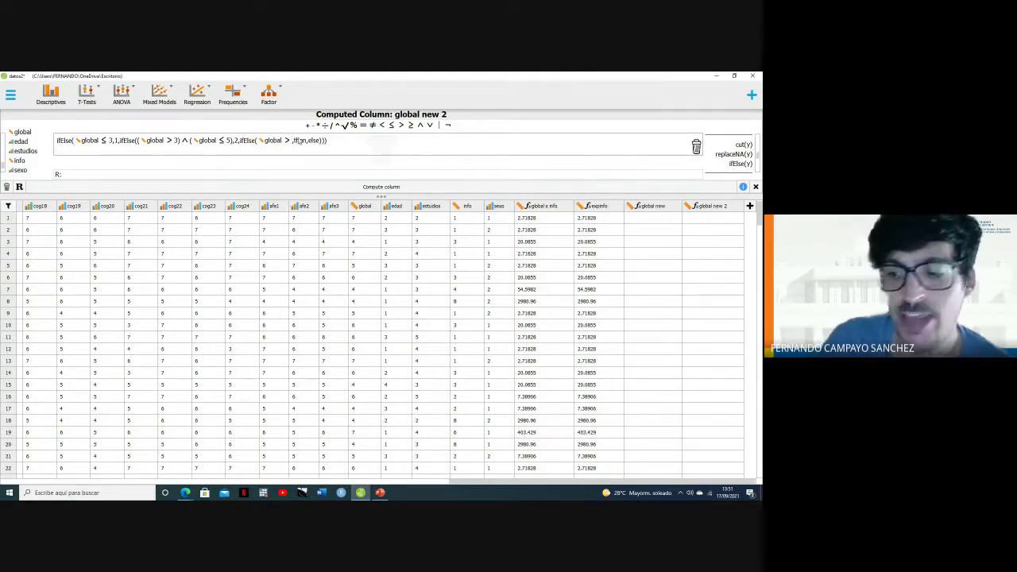
left_click(300, 141)
type("5")
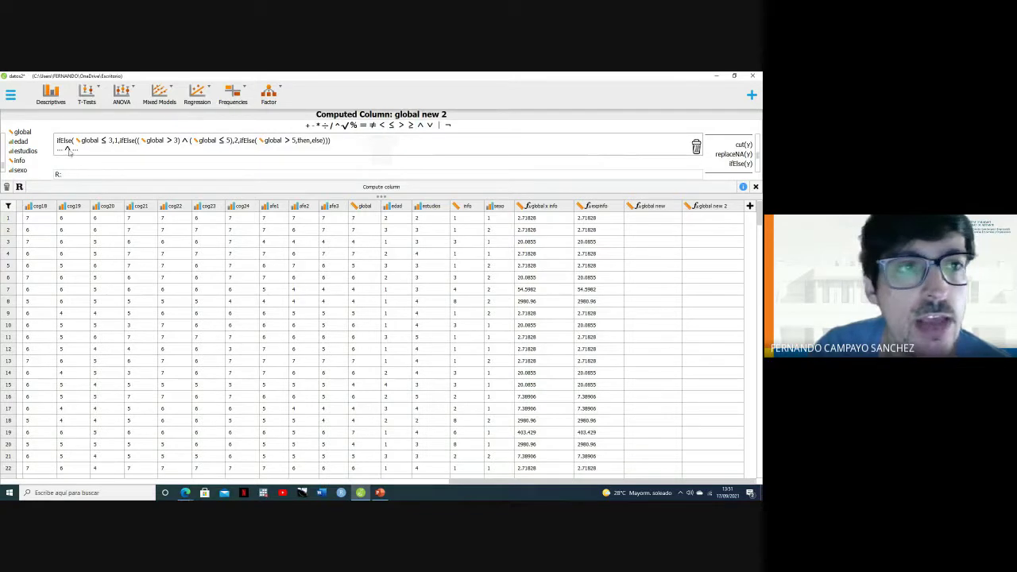
- Extend the third ifElse's test with ∧ (global ≤ 7), and set its then value to 3 and its else value to 0
mouse_move(289, 143)
left_mouse_down()
mouse_move(67, 147)
mouse_move(74, 161)
mouse_move(58, 156)
mouse_move(147, 140)
mouse_move(279, 141)
left_mouse_up()
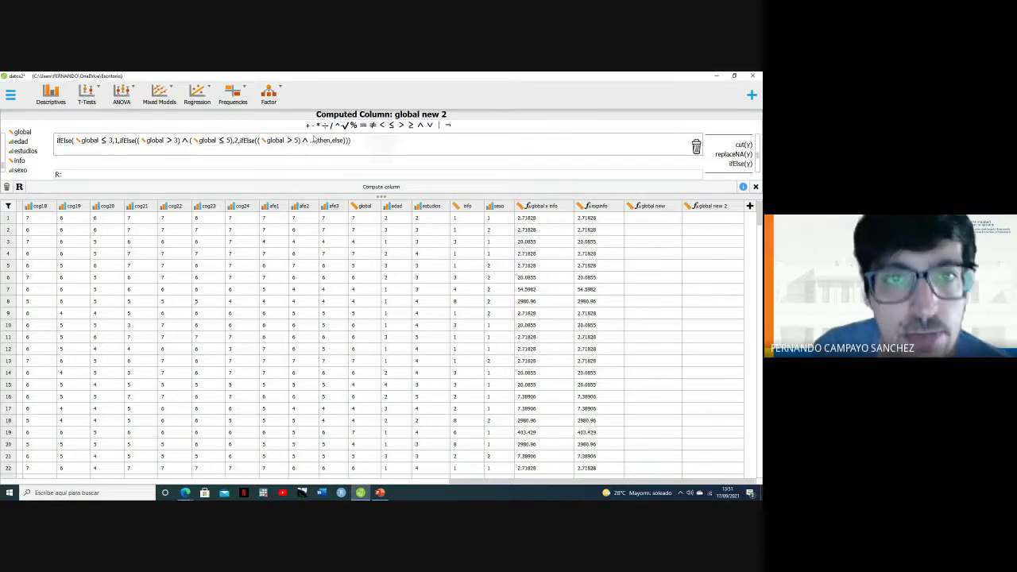
left_click(313, 140)
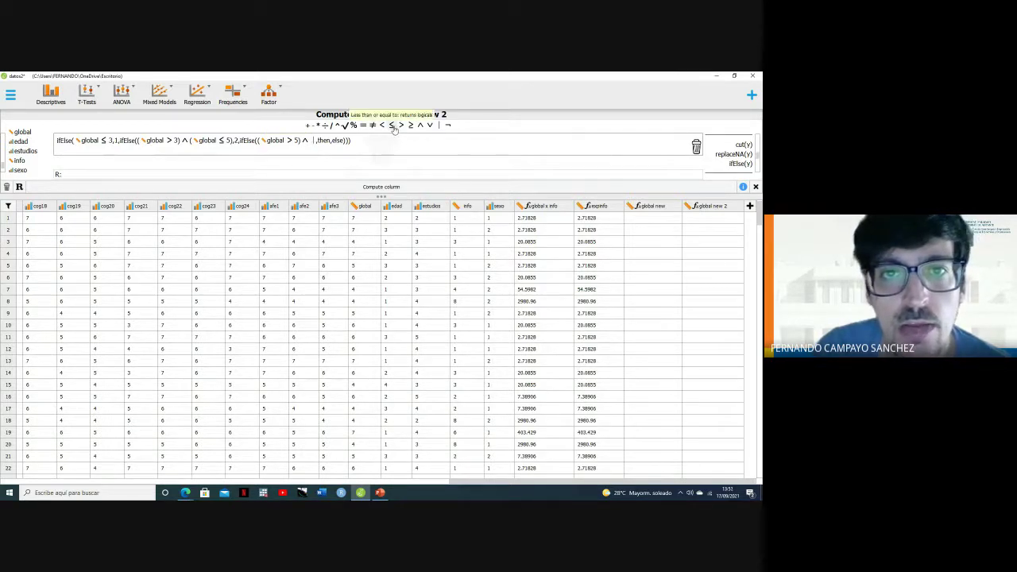
left_click(391, 126)
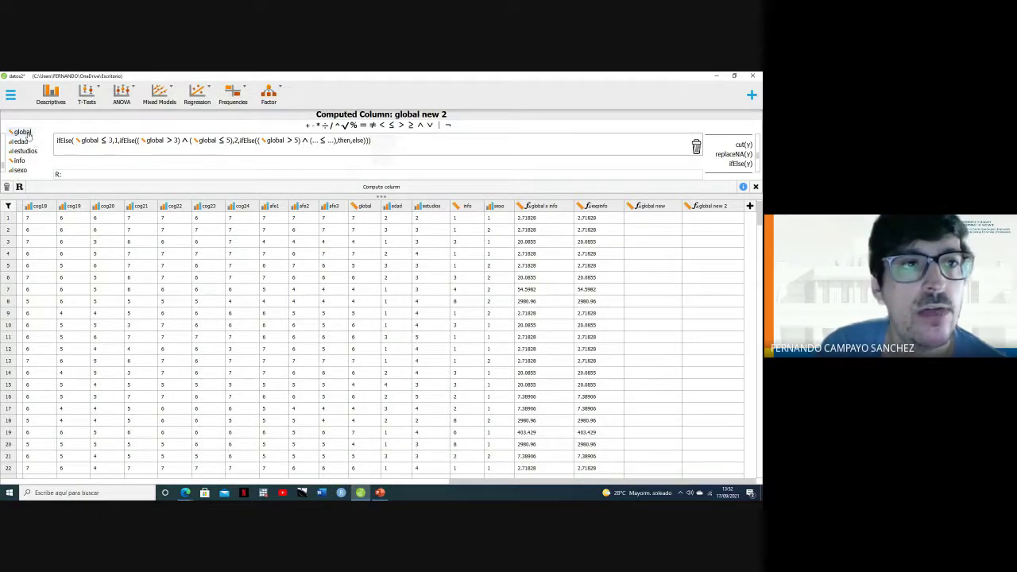
left_click_drag(22, 133, 318, 140)
left_click(347, 140)
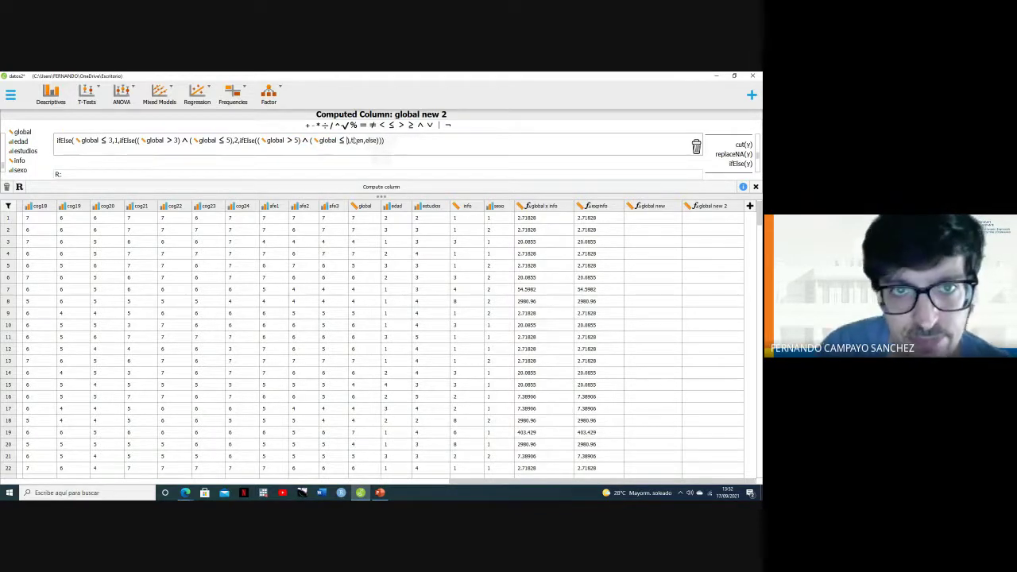
type("7")
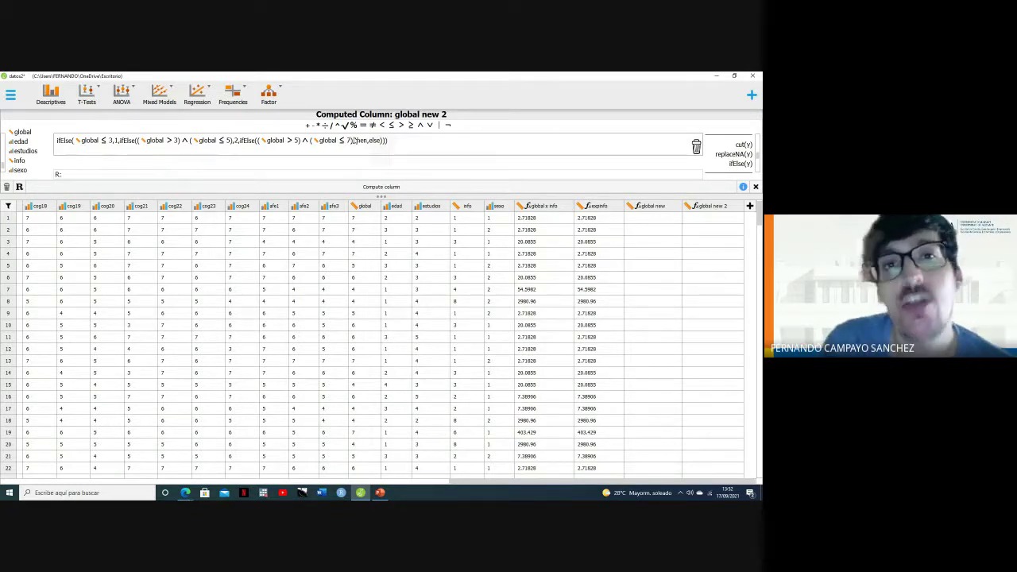
left_click(362, 141)
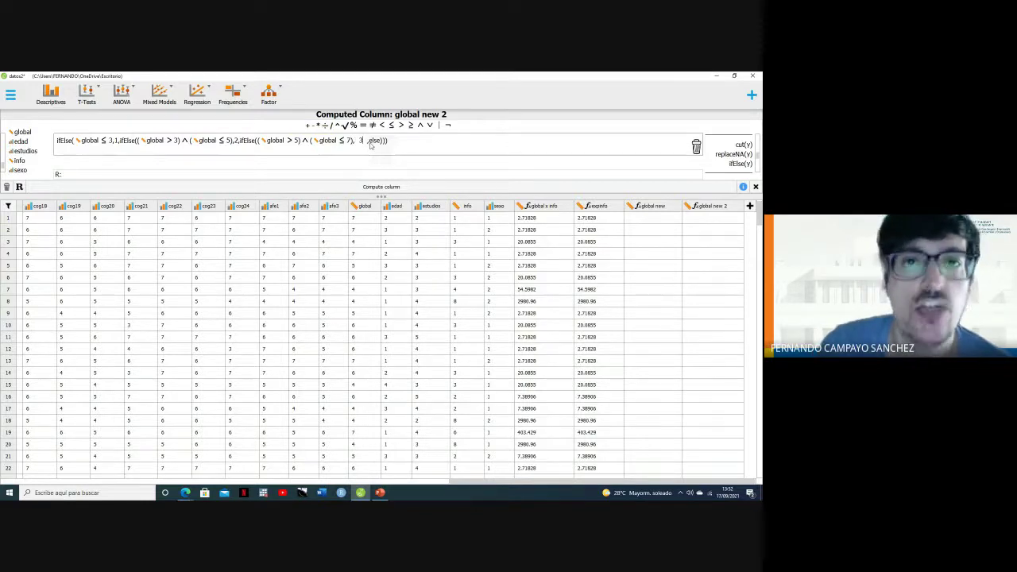
left_click(372, 142)
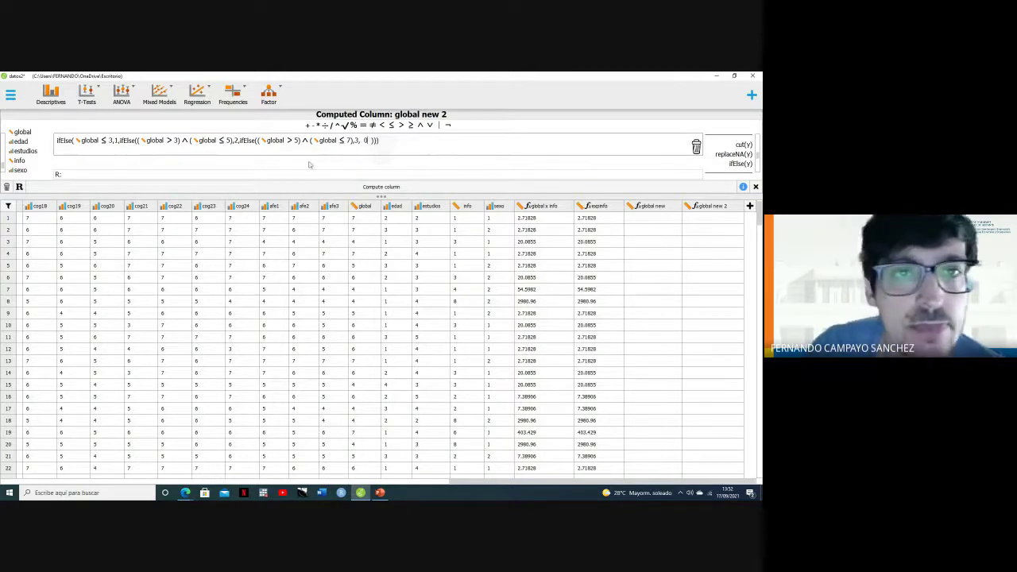
- Compute the global new 2 column with 0 as the final else value and set its measurement level to Ordinal
type("0")
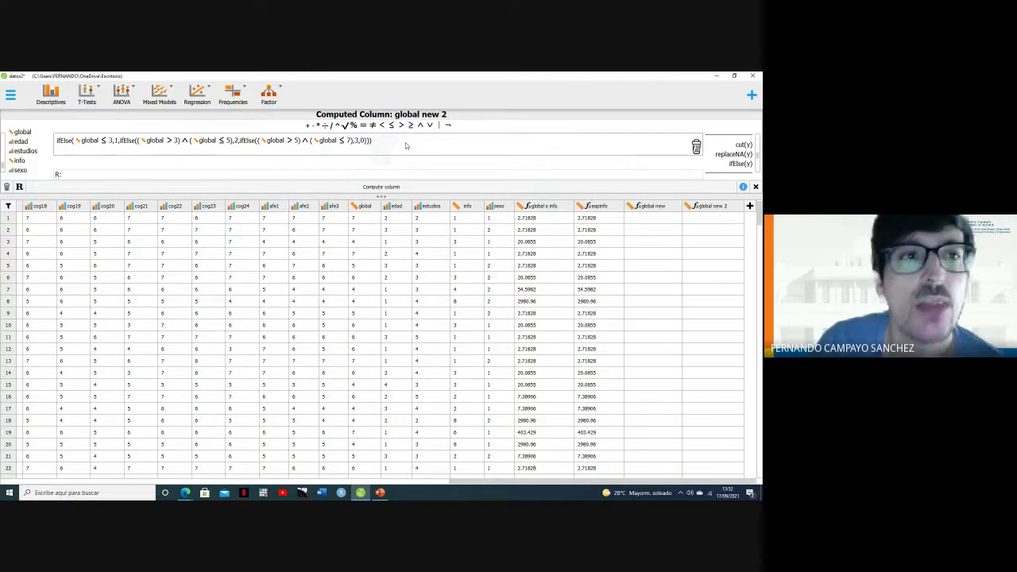
left_click(360, 189)
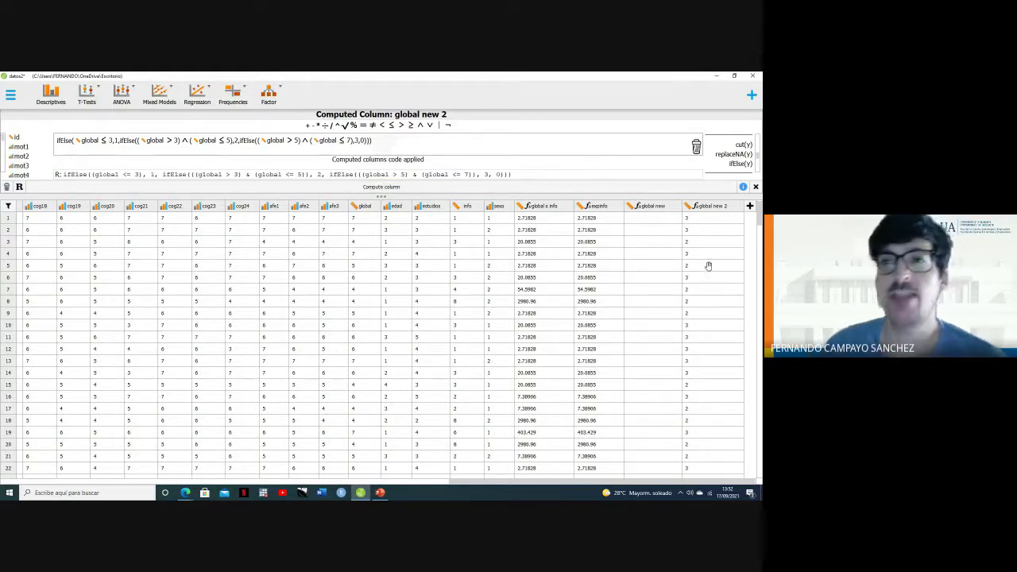
left_click(687, 207)
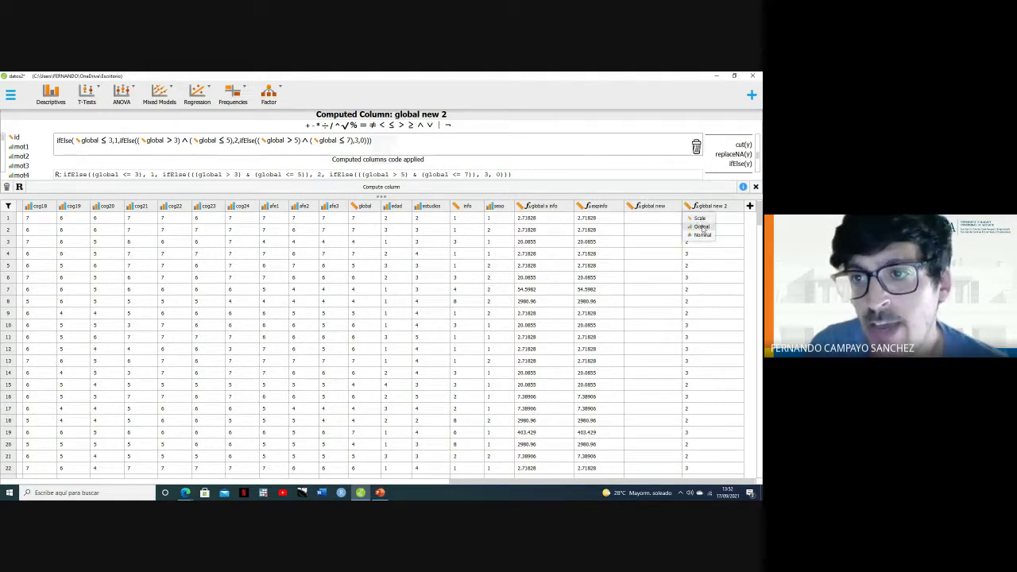
left_click(701, 226)
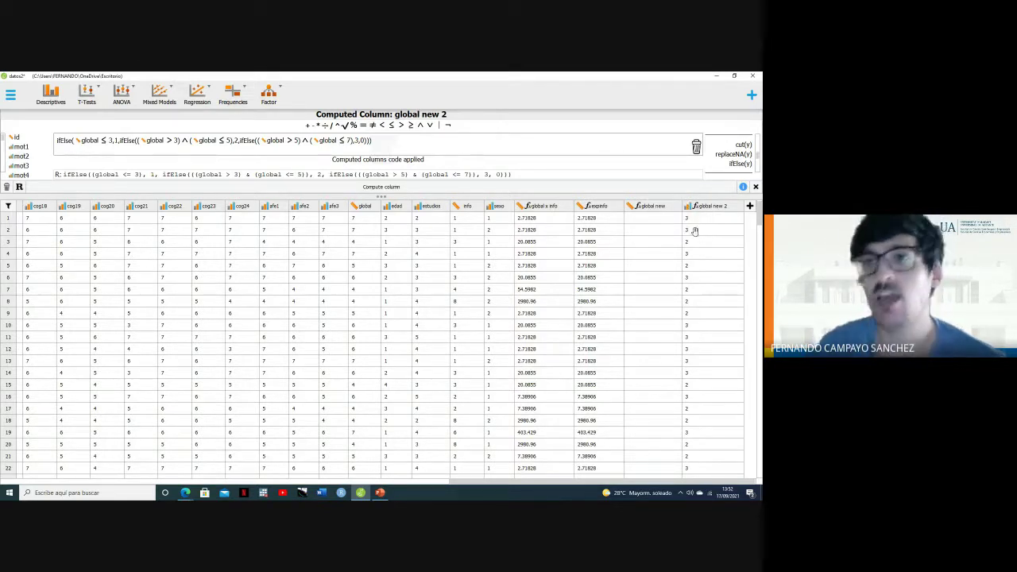
- Compare the recoded values in global new 2 with the original global values across the first rows of the dataset
scroll(722, 235, "down", 2)
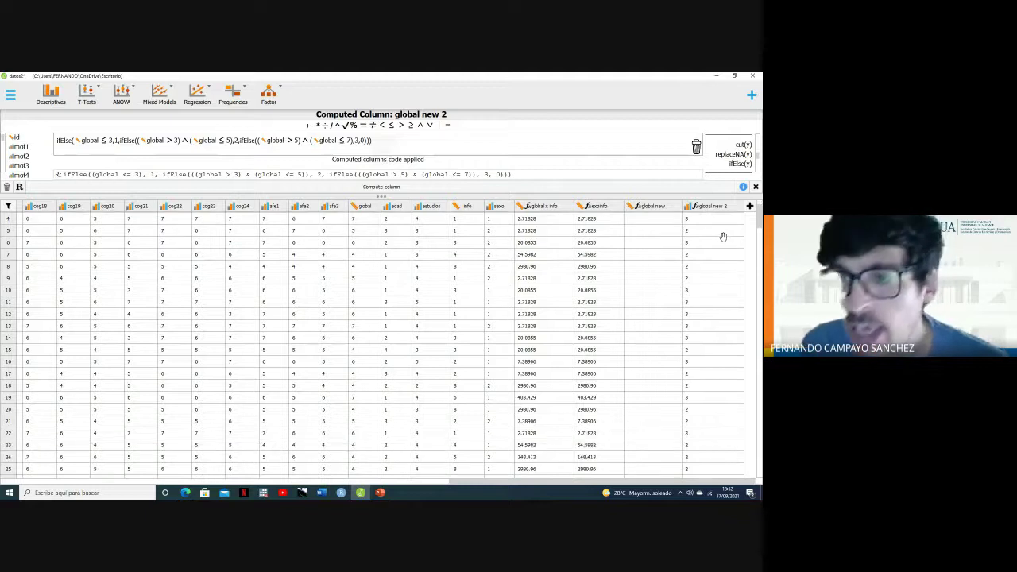
scroll(715, 237, "up", 2)
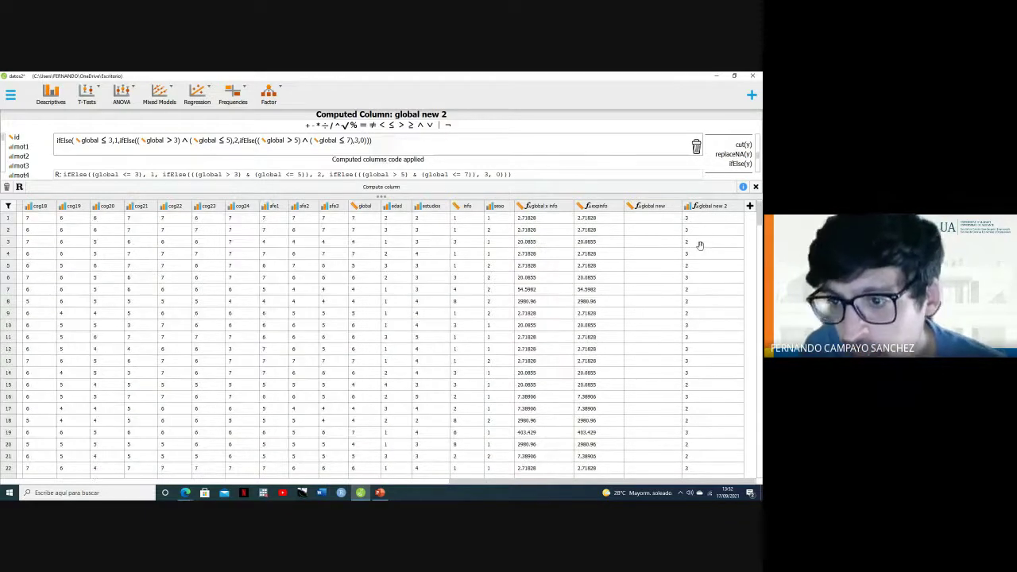
scroll(699, 274, "down", 10)
scroll(696, 284, "up", 10)
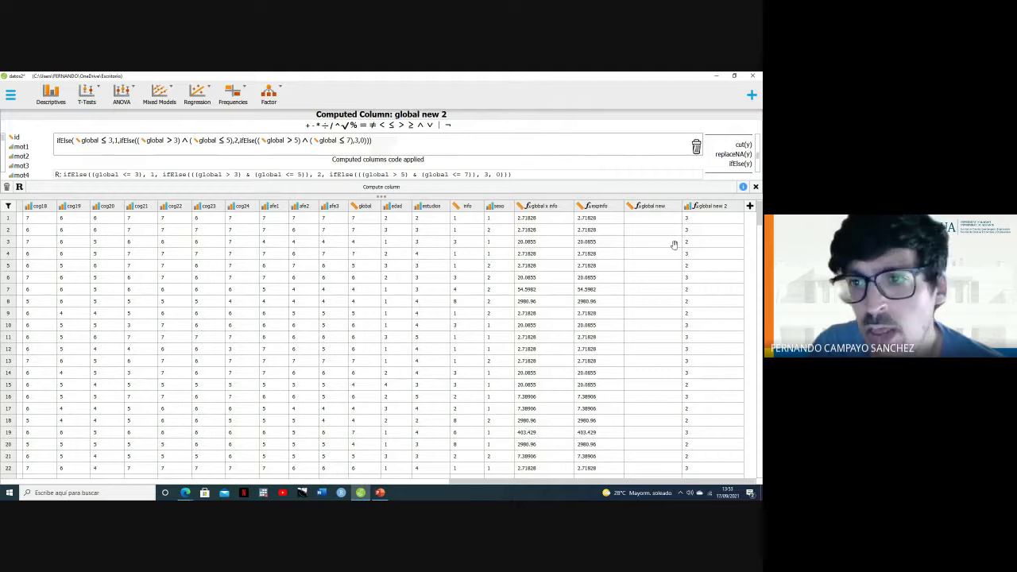
scroll(709, 310, "down", 8)
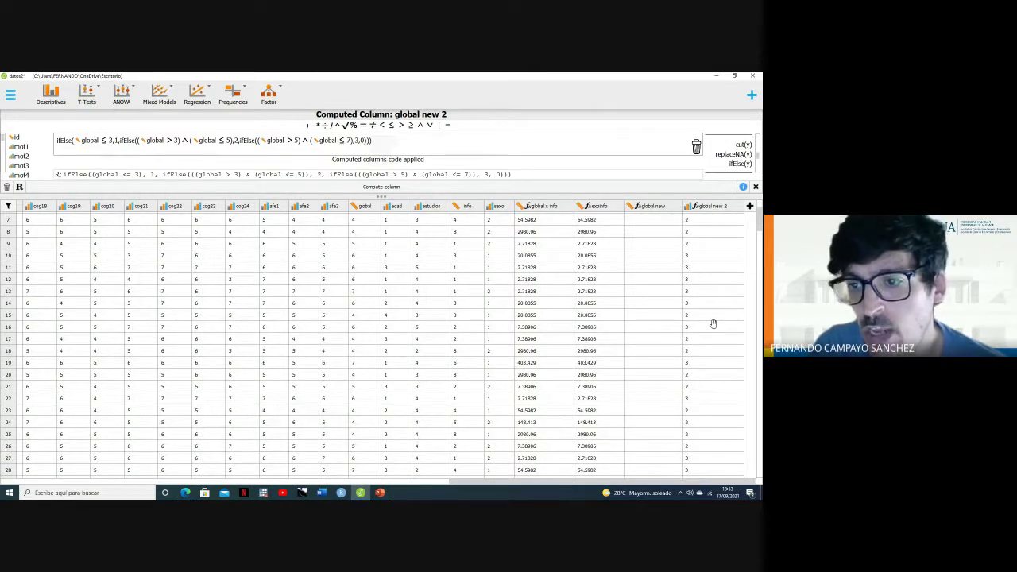
scroll(710, 321, "down", 3)
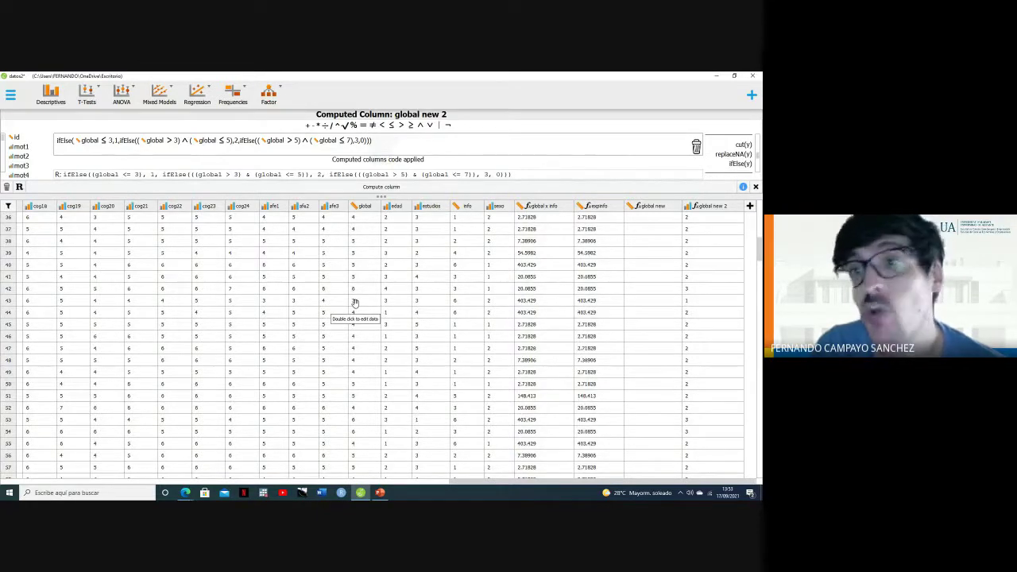
scroll(705, 328, "up", 1)
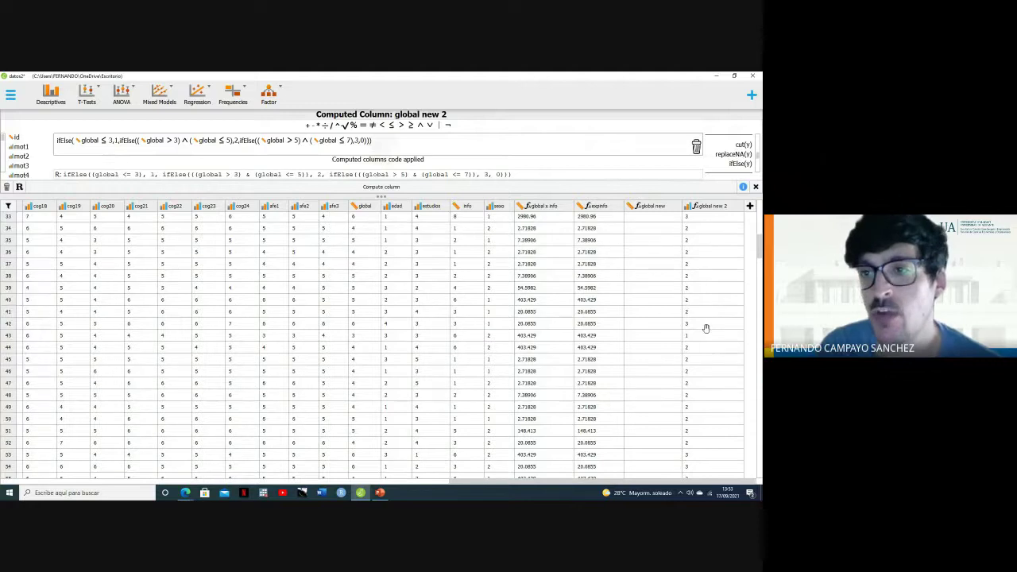
scroll(706, 328, "up", 9)
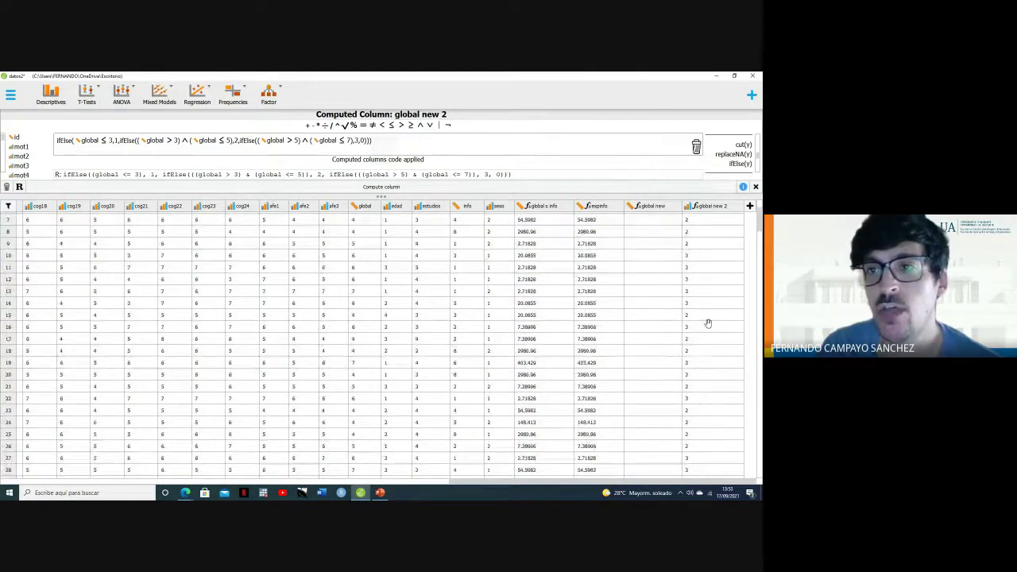
scroll(708, 324, "up", 2)
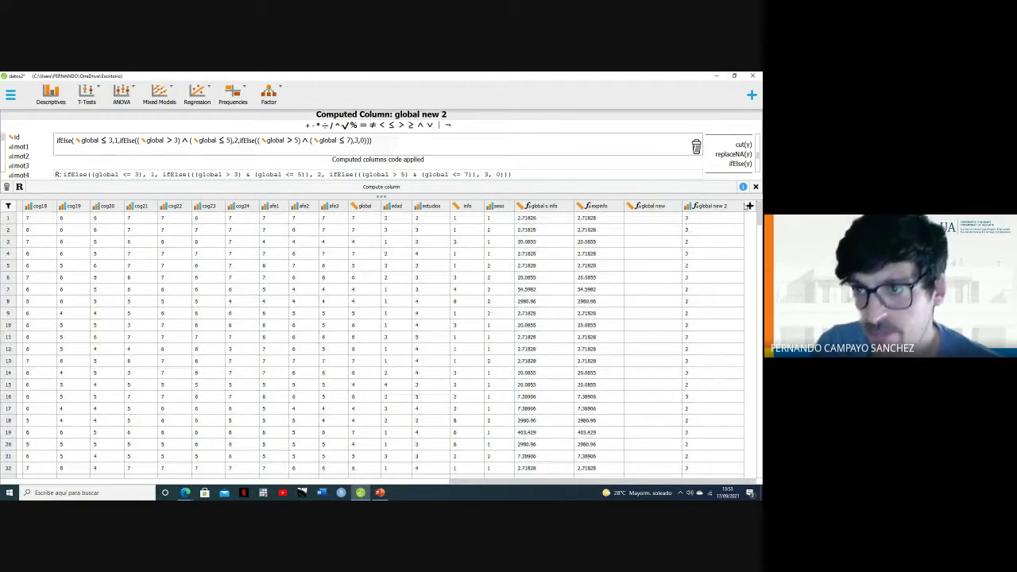
- Review the value labels of global new 2, close them, and check the column's values through to the last rows
left_click(711, 208)
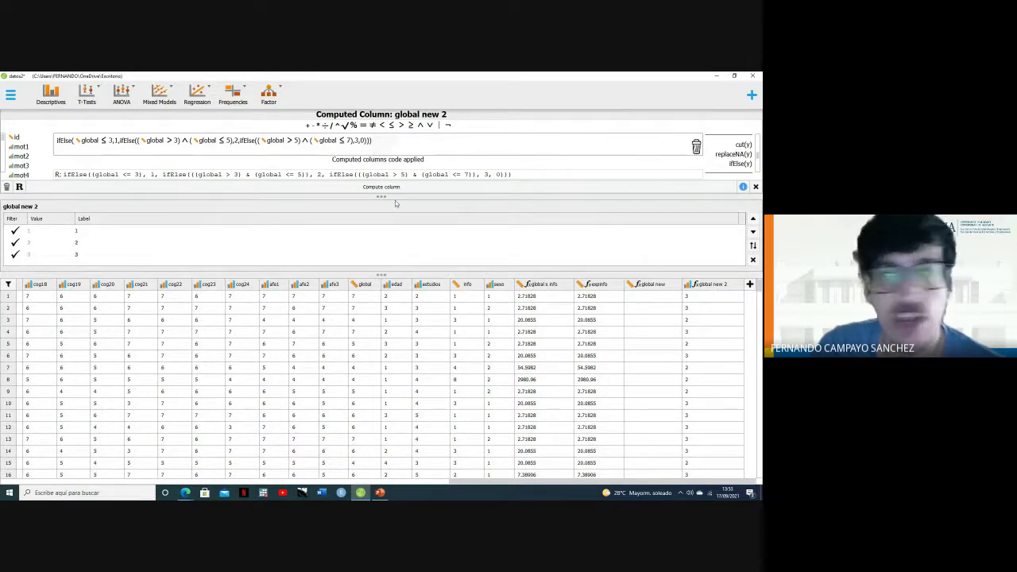
left_click(752, 259)
scroll(739, 255, "down", 20)
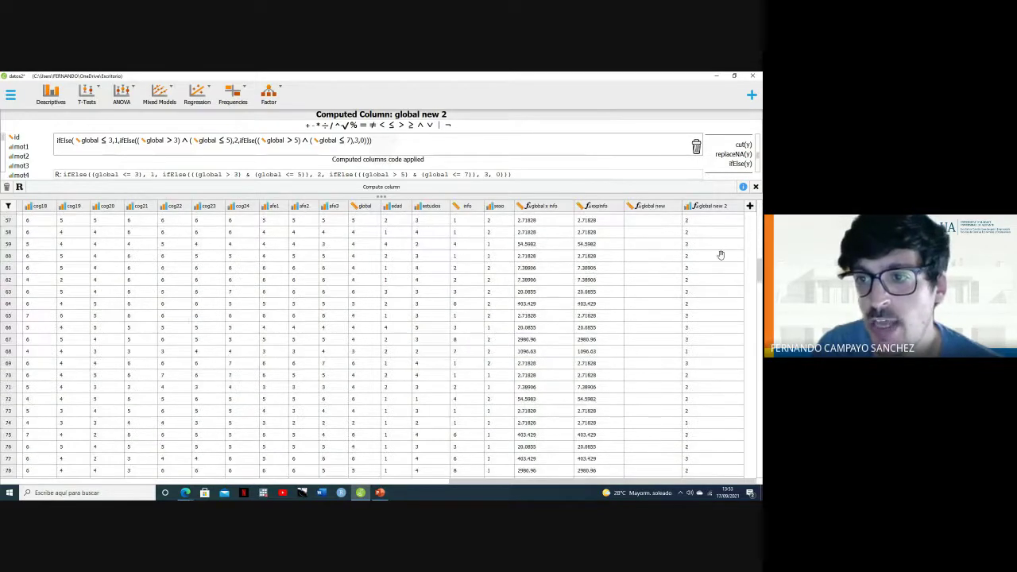
scroll(722, 251, "down", 20)
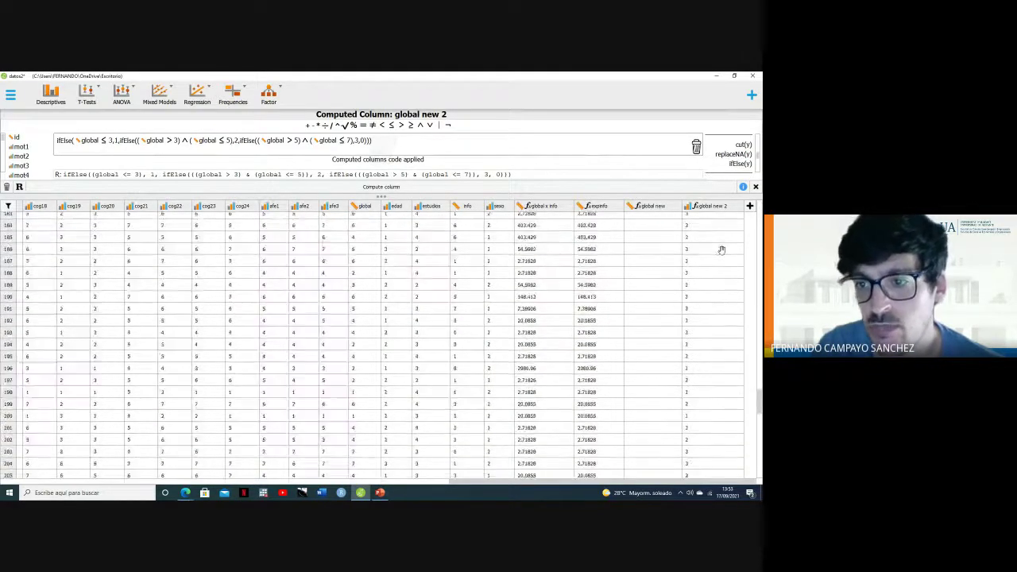
scroll(719, 248, "down", 5)
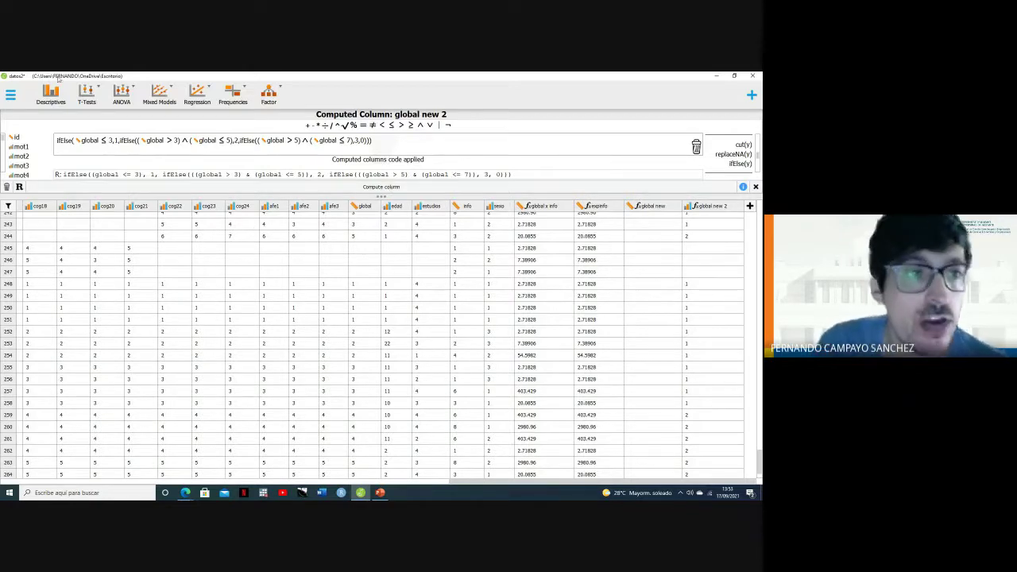
- Hide and show the generated R code beneath global new 2's formula, leaving it displayed
left_click(19, 187)
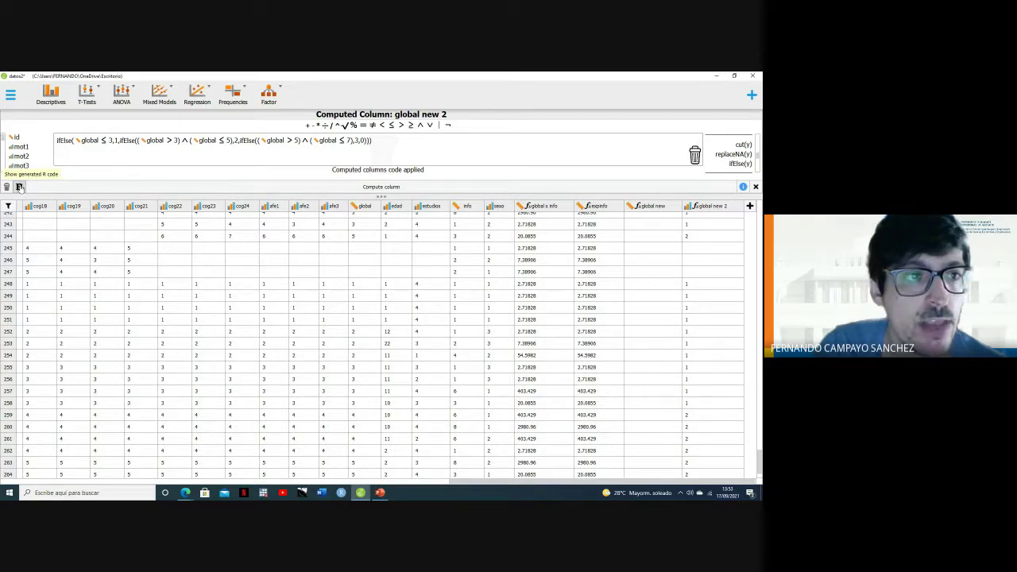
left_click(20, 187)
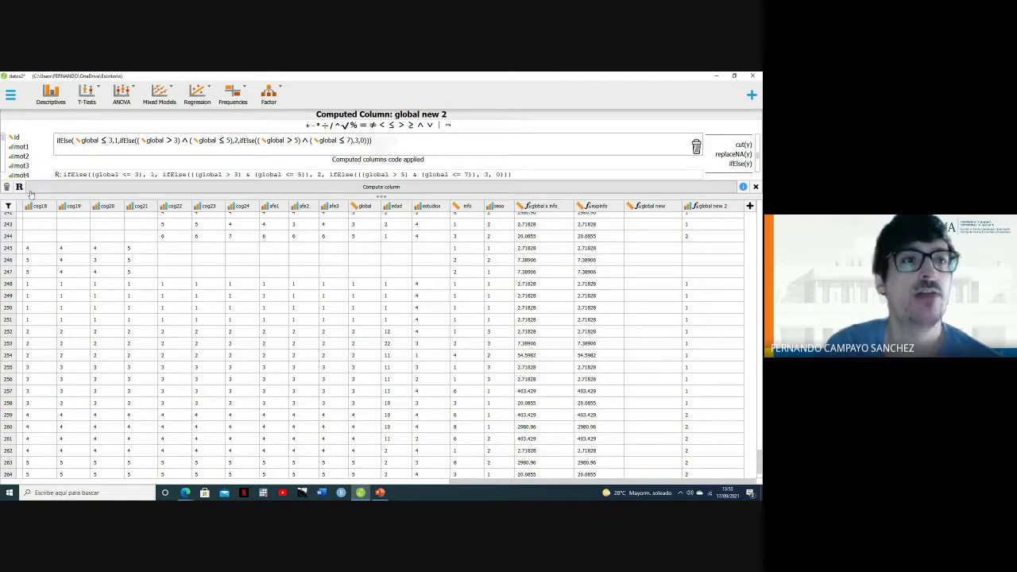
left_click(20, 187)
left_click(19, 187)
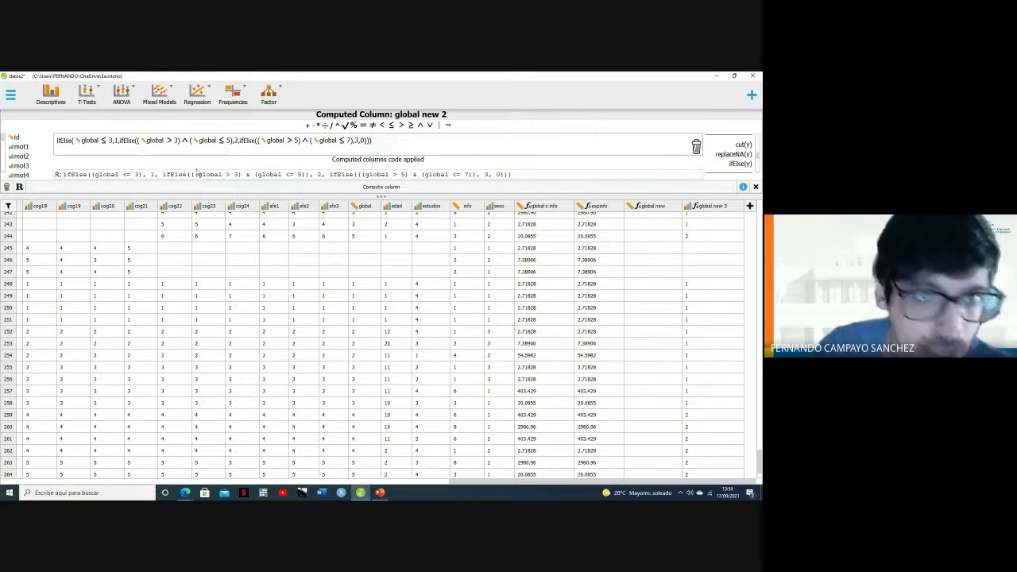
- Copy the whole generated R code of the global new 2 formula
scroll(697, 238, "up", 6)
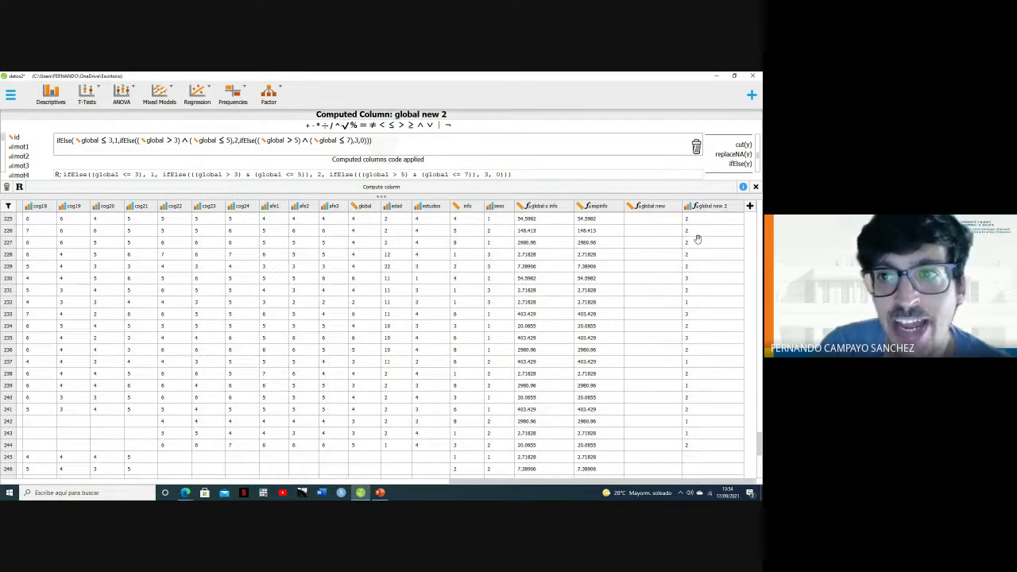
scroll(697, 238, "up", 20)
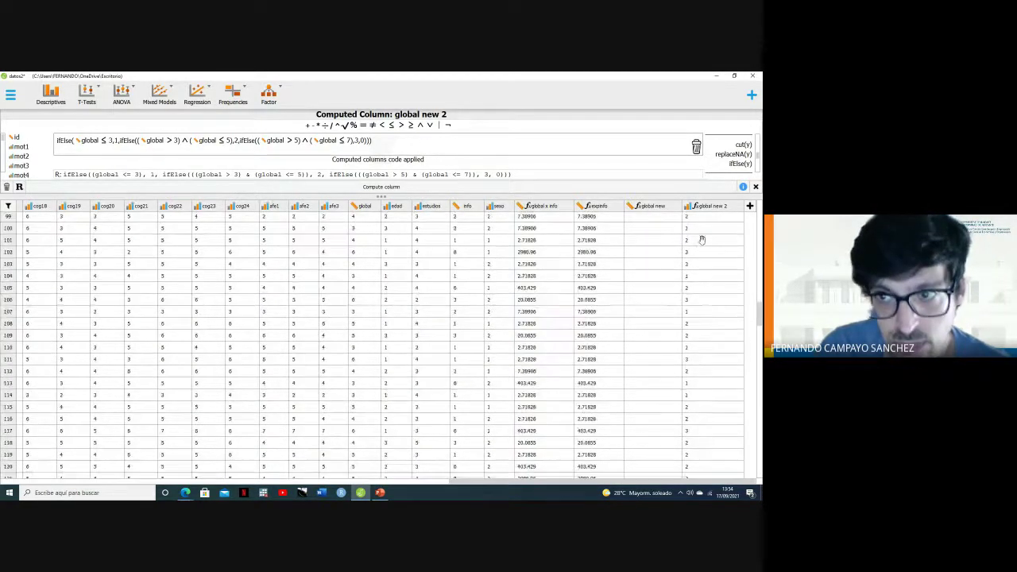
scroll(702, 240, "up", 20)
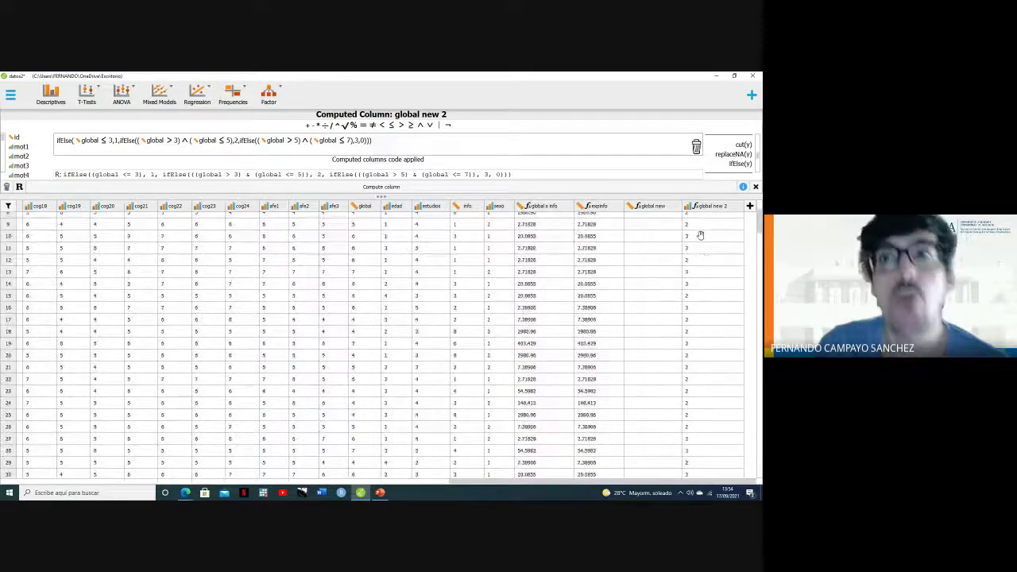
scroll(700, 235, "up", 3)
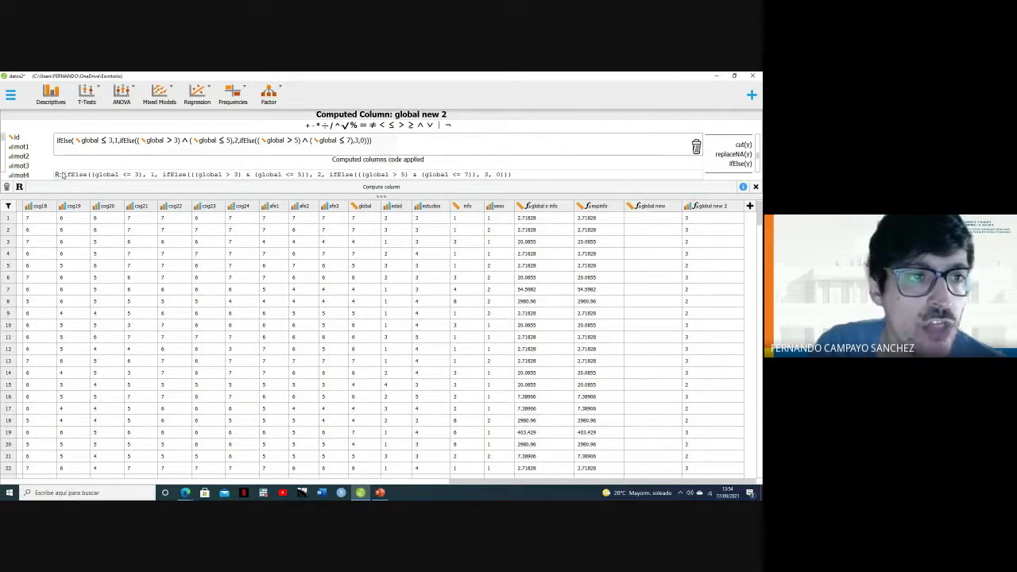
triple_click(127, 173)
key("ctrl+c")
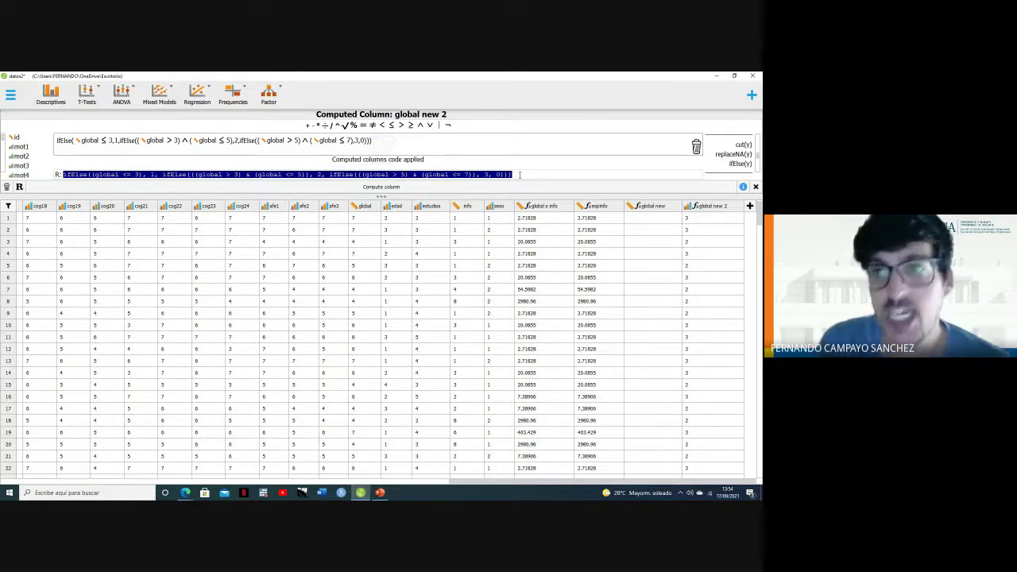
- Create and compute an R-code column named global new 3, replacing the placeholder comment with the copied nested ifElse code, and close the editor
left_click(750, 207)
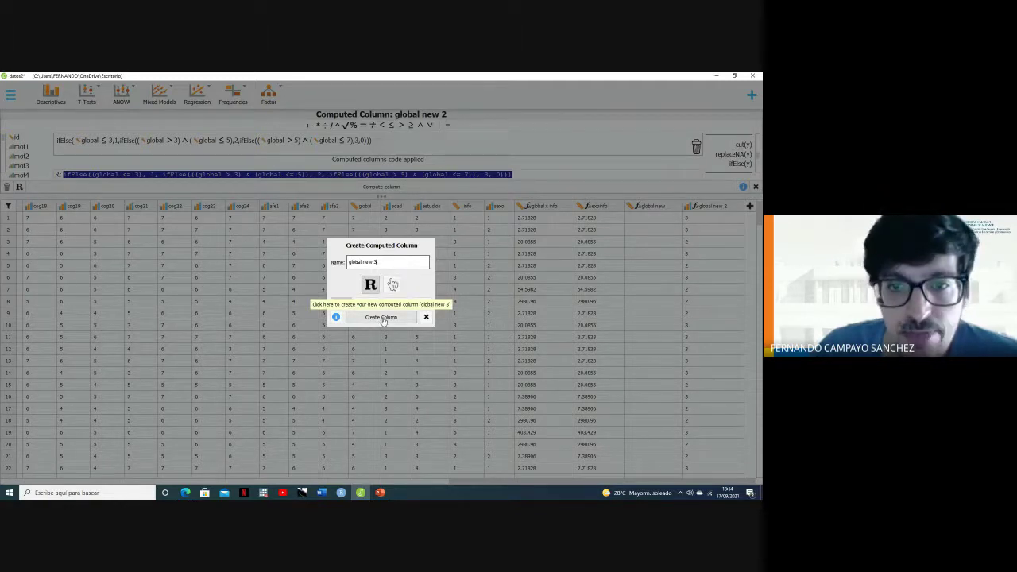
left_click(382, 317)
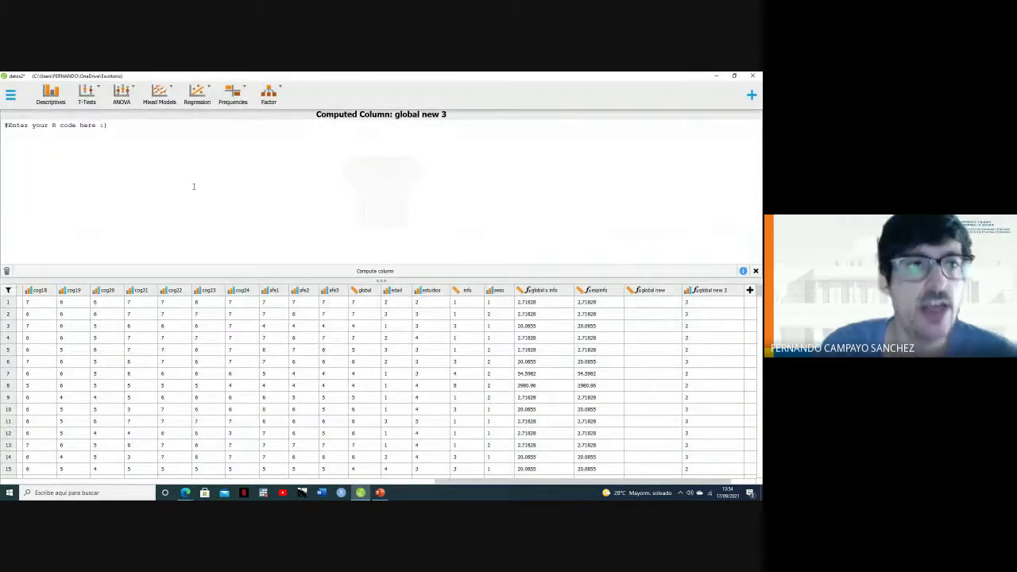
left_click_drag(2, 154, 2, 121)
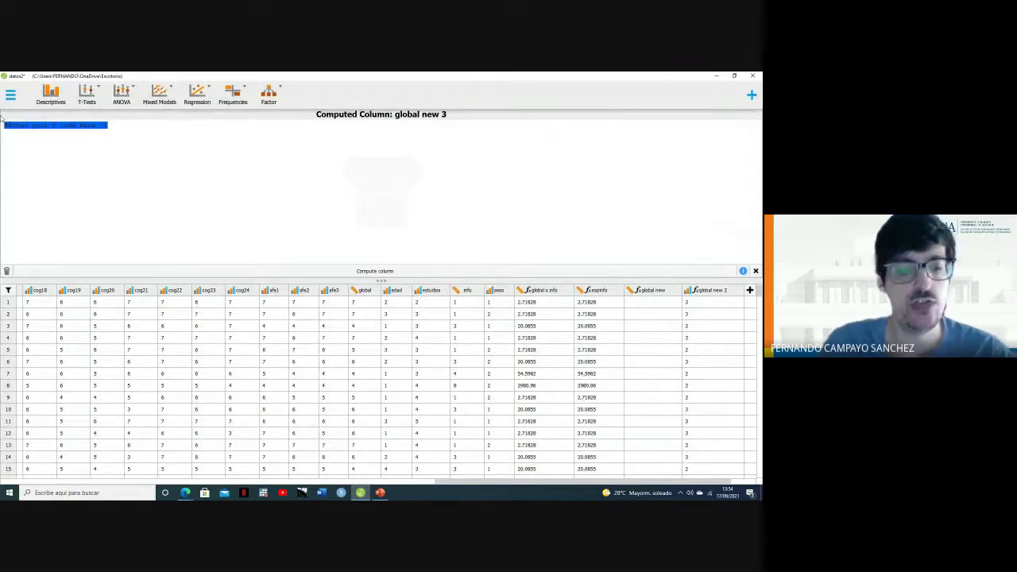
key("ctrl+v")
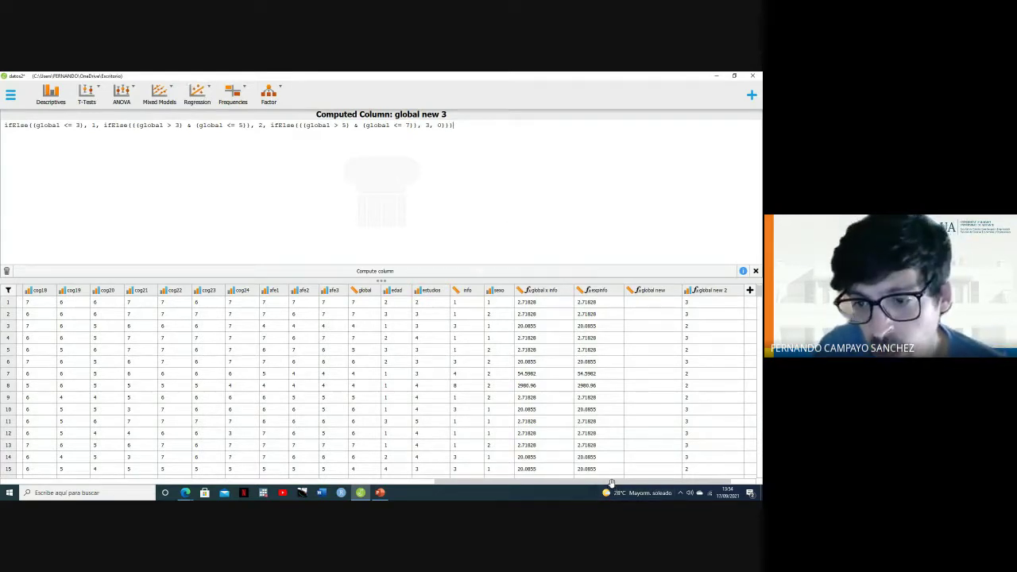
left_click_drag(611, 482, 641, 481)
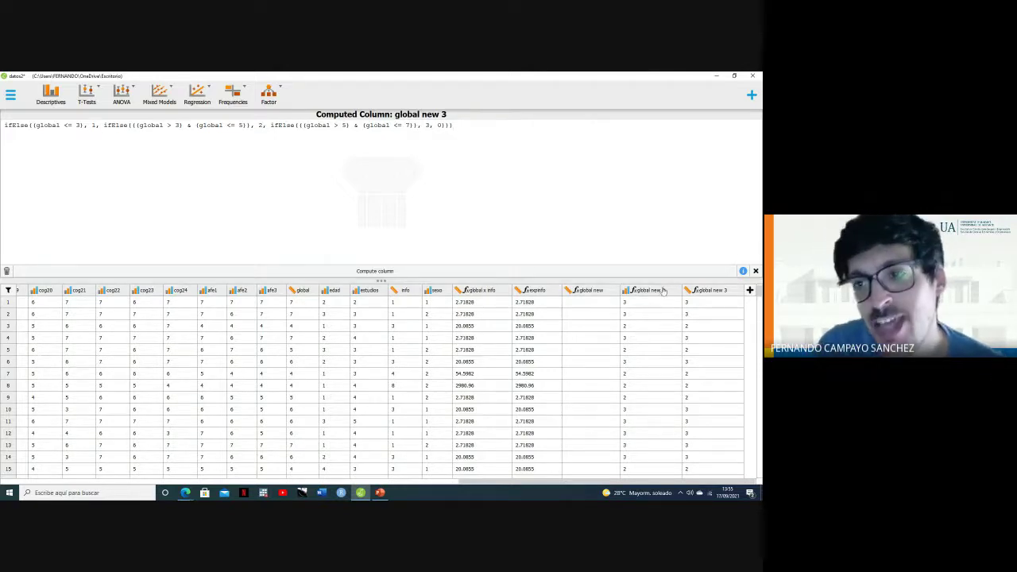
left_click(756, 271)
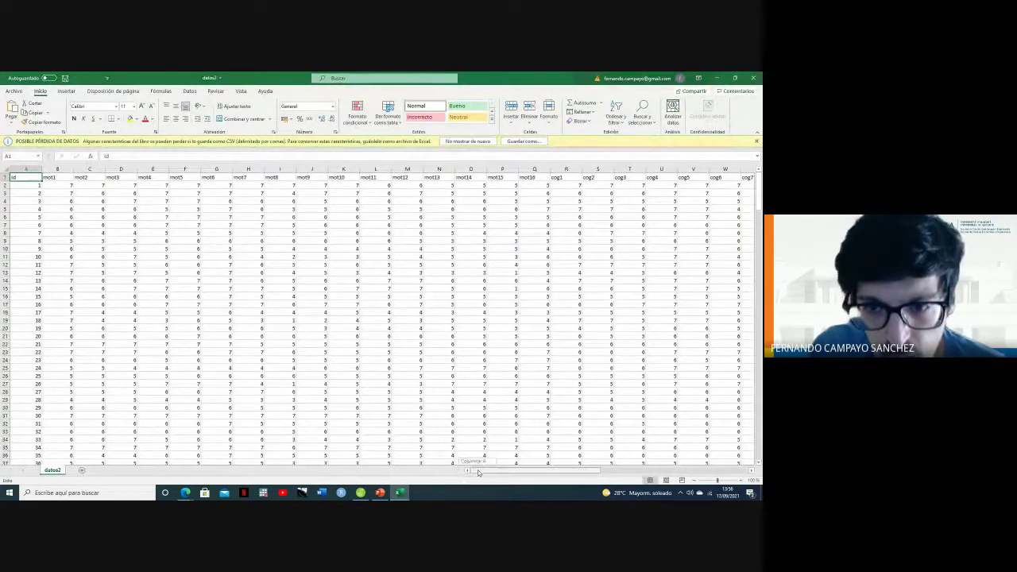
- Switch to the datos2 sheet in Excel and enter the header "global x info" in cell AX1, after the sexo column
left_click_drag(475, 470, 632, 467)
scroll(738, 284, "right", 3)
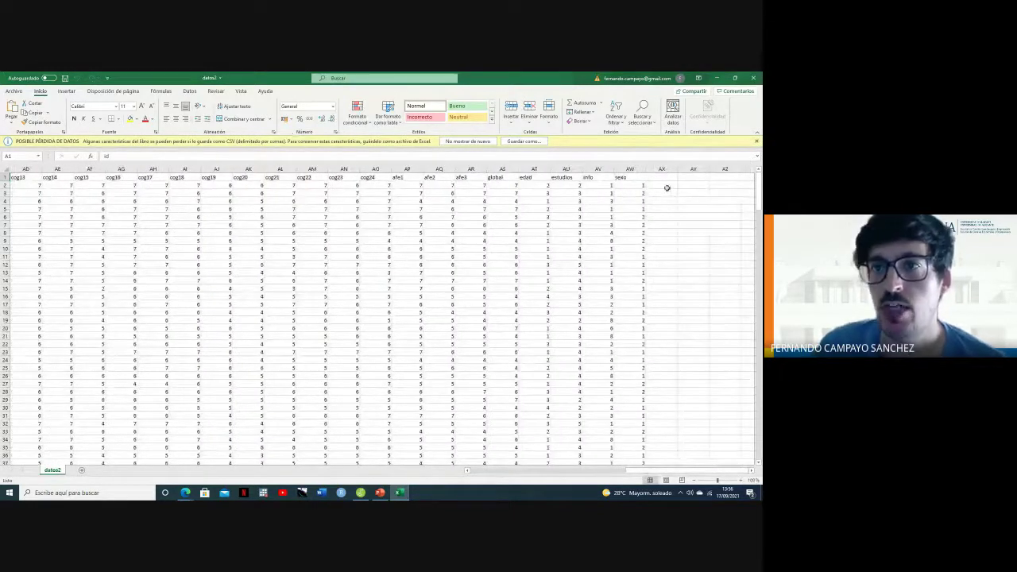
left_click(667, 179)
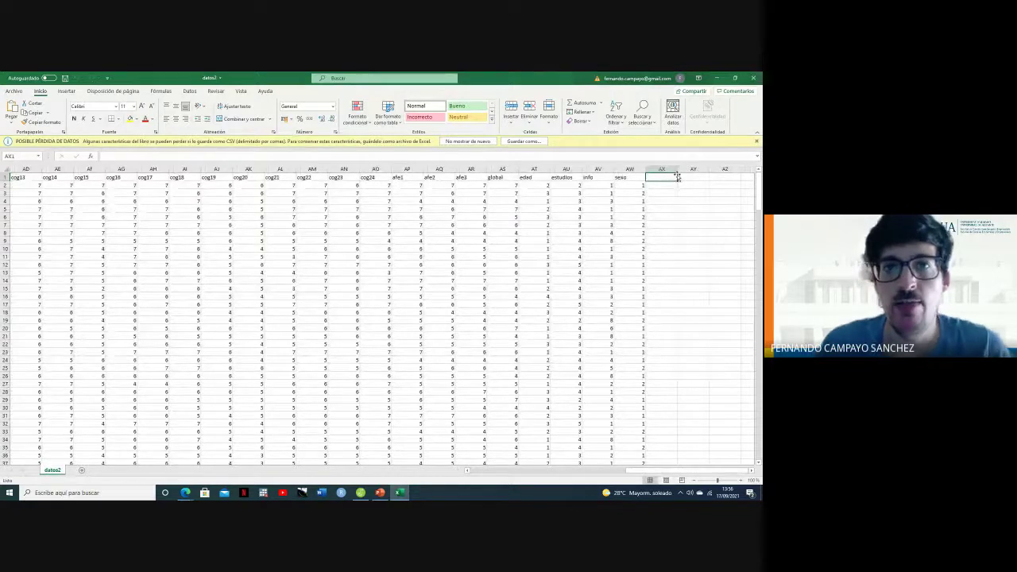
type("global x")
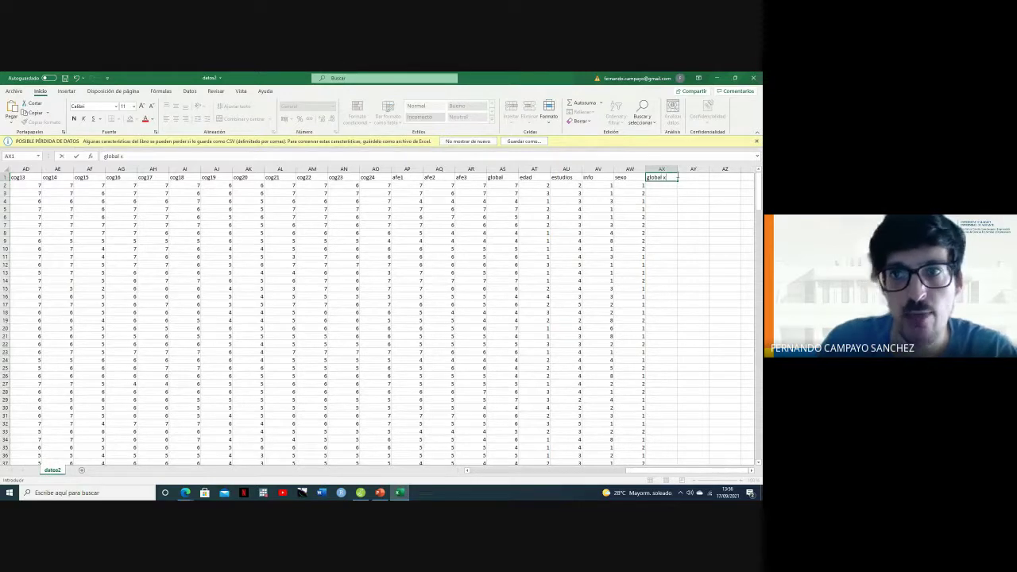
type("info")
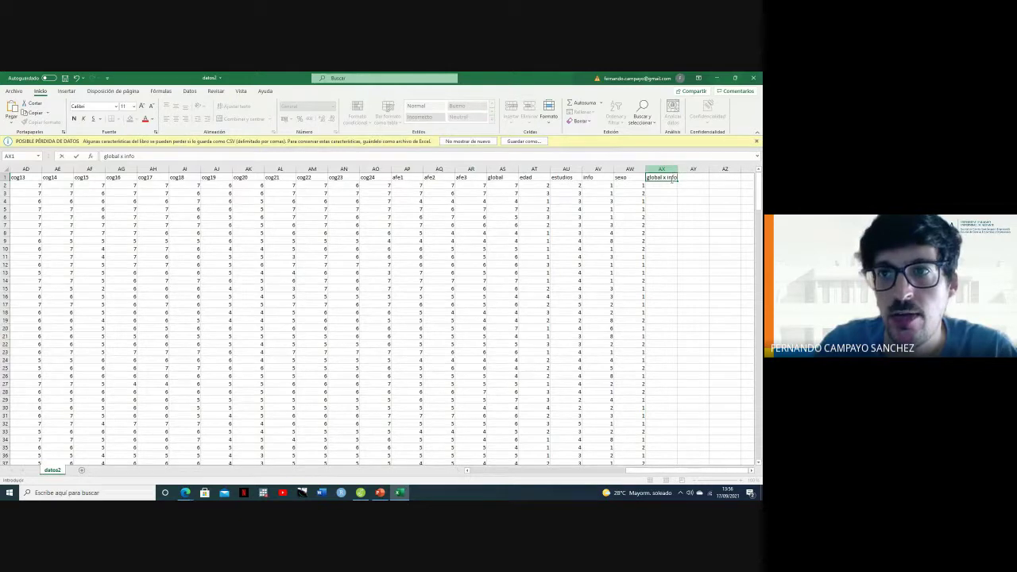
left_click(667, 184)
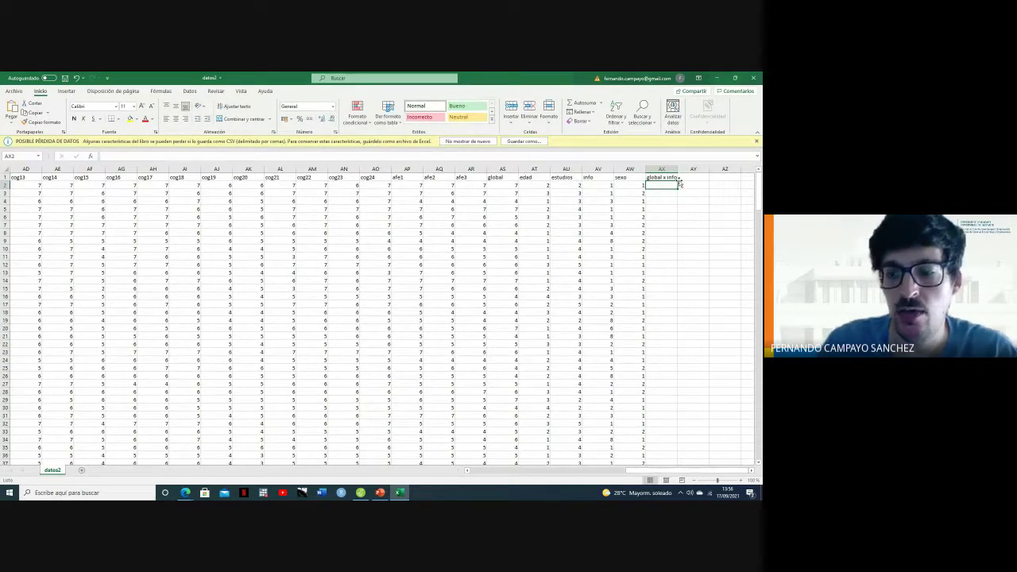
- Enter the formula =+AS2*AV2 in cell AX2 to multiply global by info
type("=")
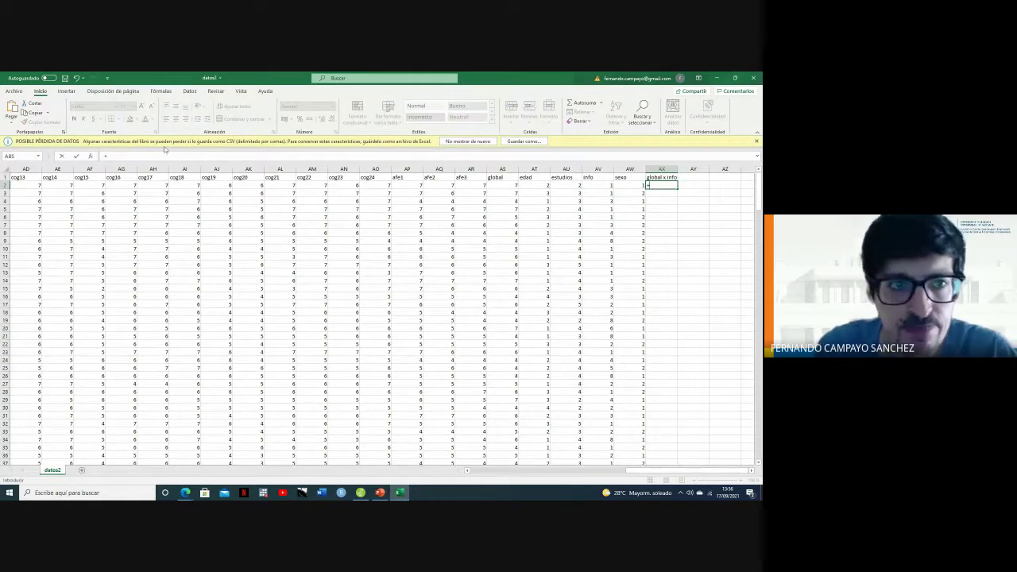
left_click(497, 184)
type("*")
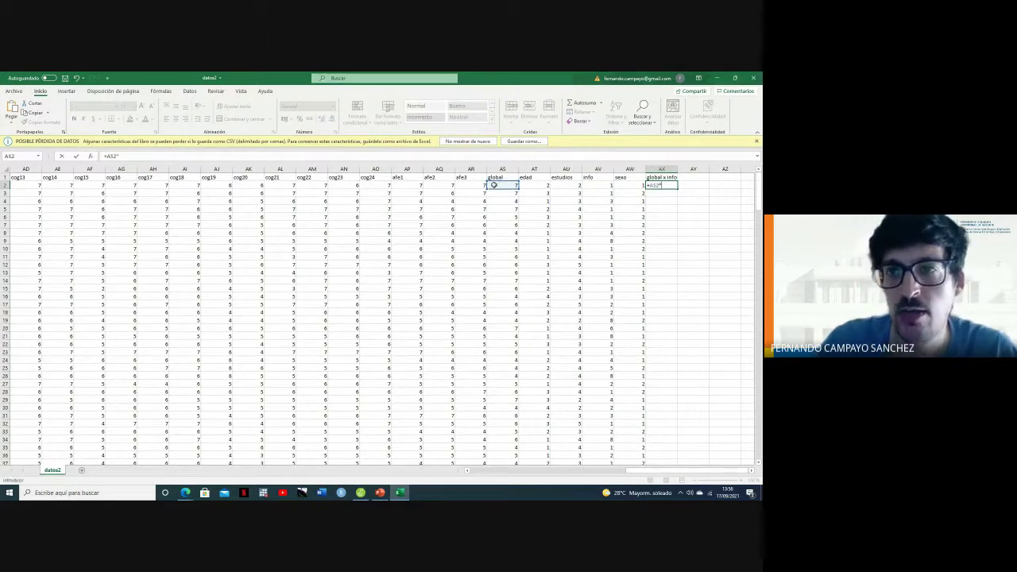
left_click(596, 184)
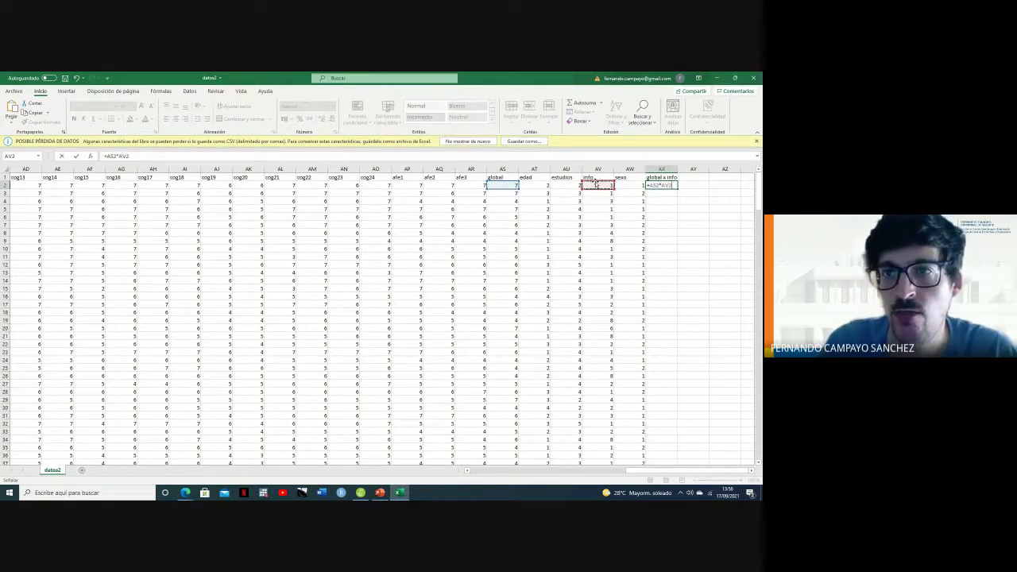
key("Return")
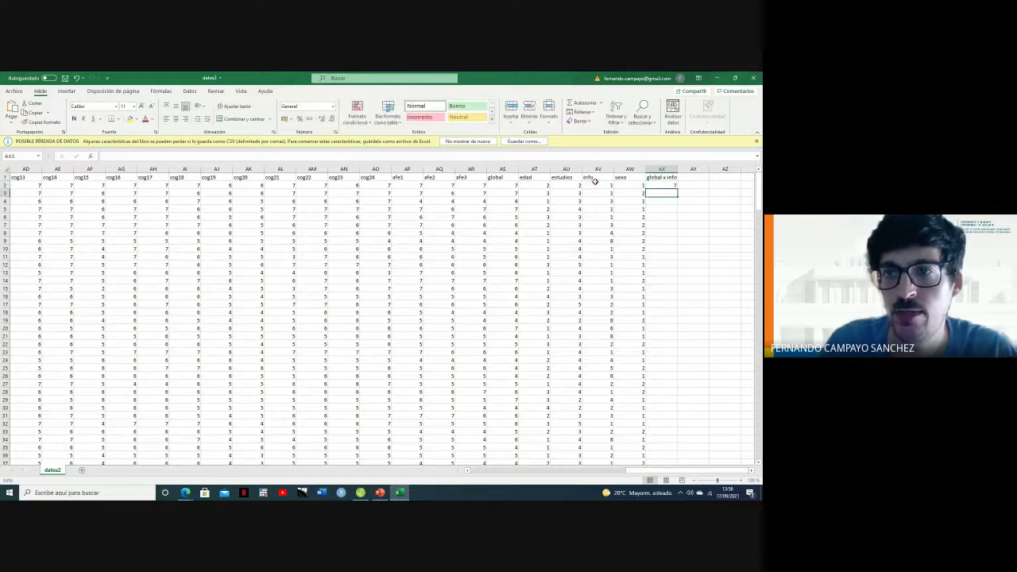
- Fill the multiplication formula from AX2 down the rest of the global x info column
left_click(667, 185)
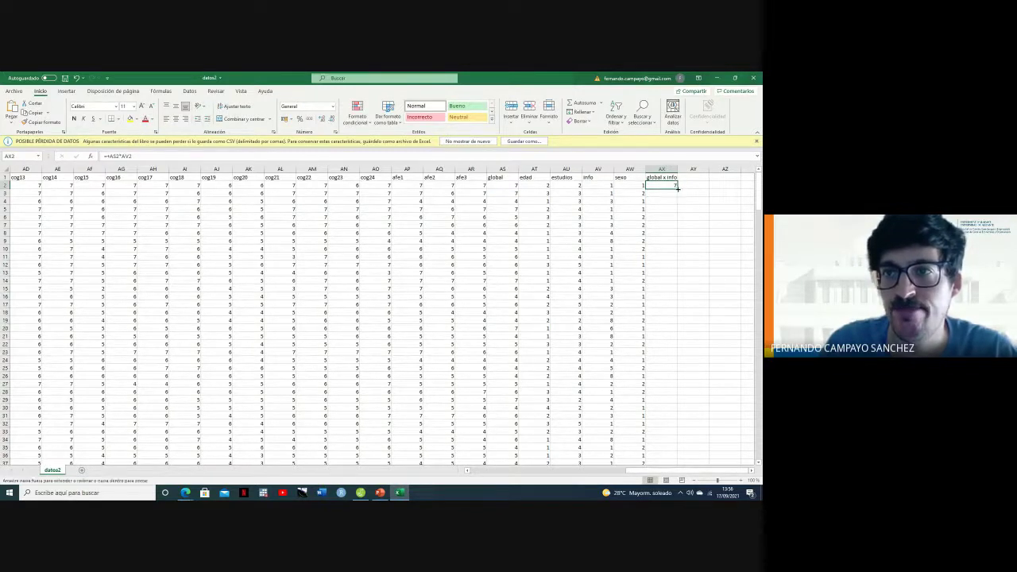
double_click(676, 188)
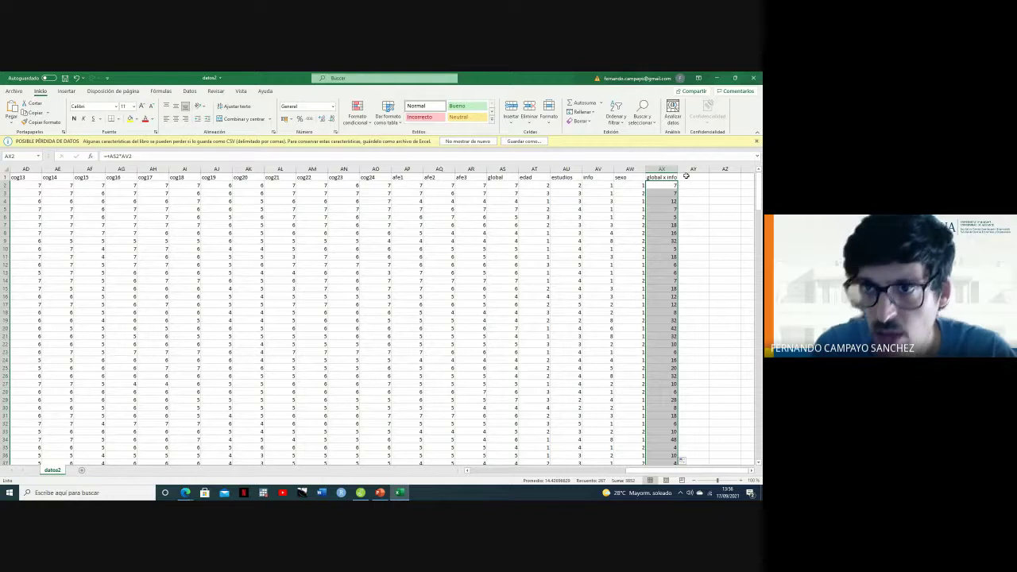
left_click(674, 185)
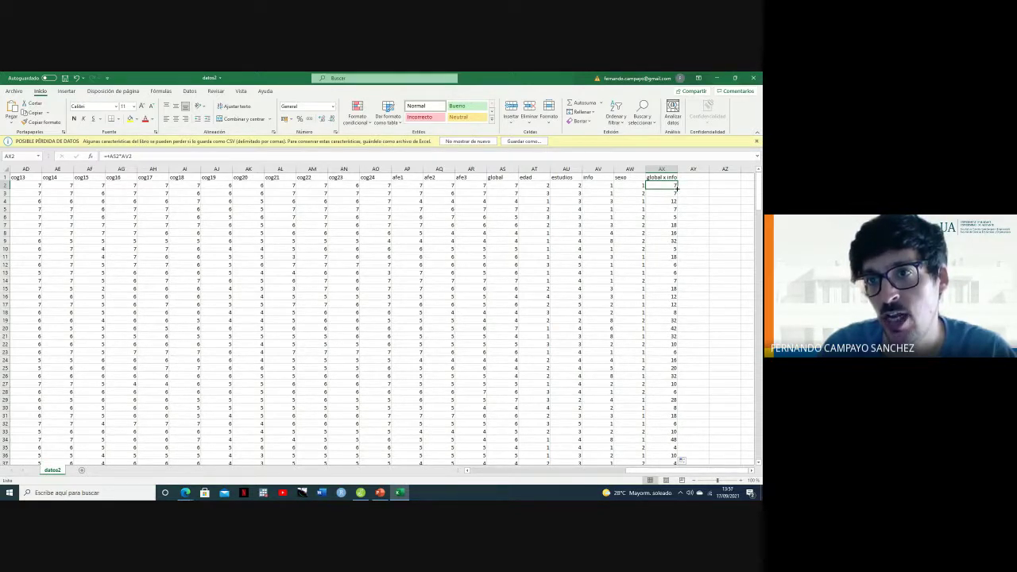
double_click(677, 188)
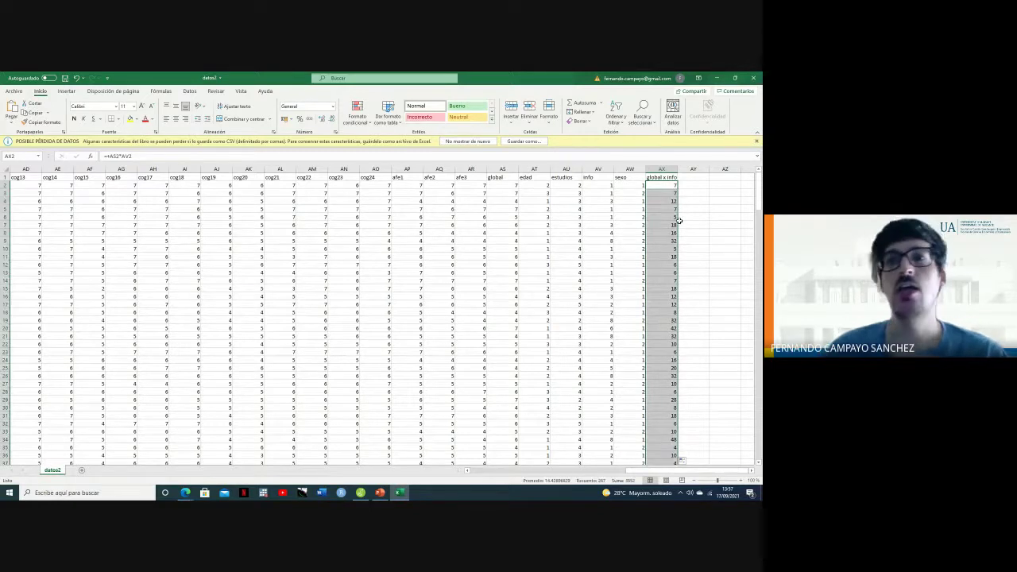
left_click(671, 223)
- Enter the header global2 in AY1 and the formula =AS2^2 in AY2 to square the global value
left_click(693, 177)
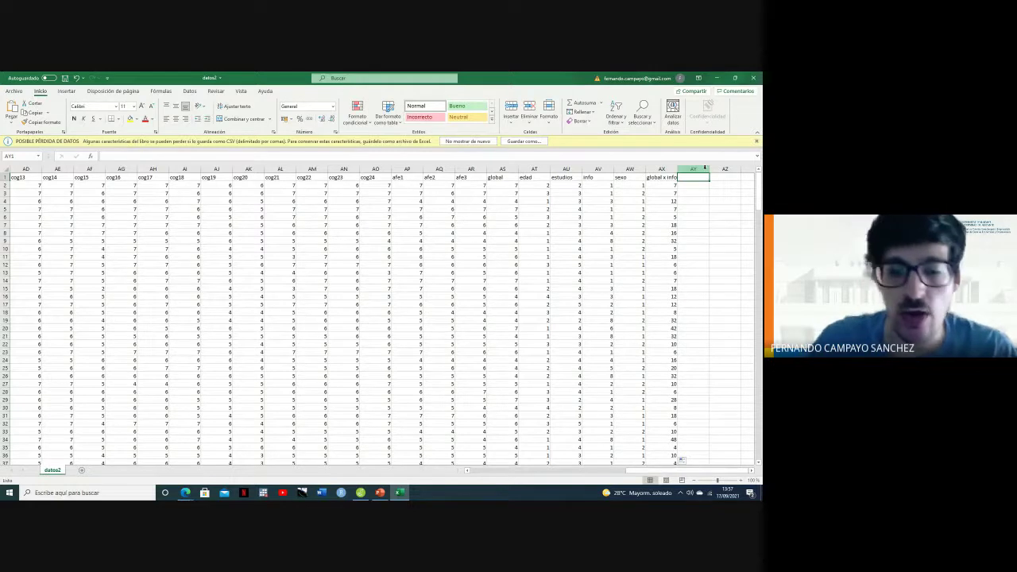
type("global2")
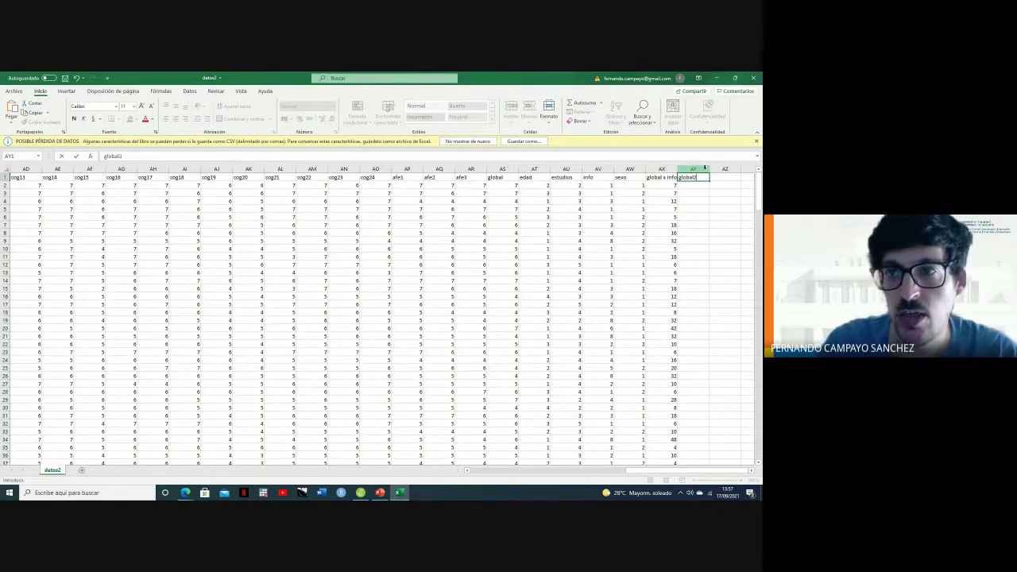
left_click(691, 184)
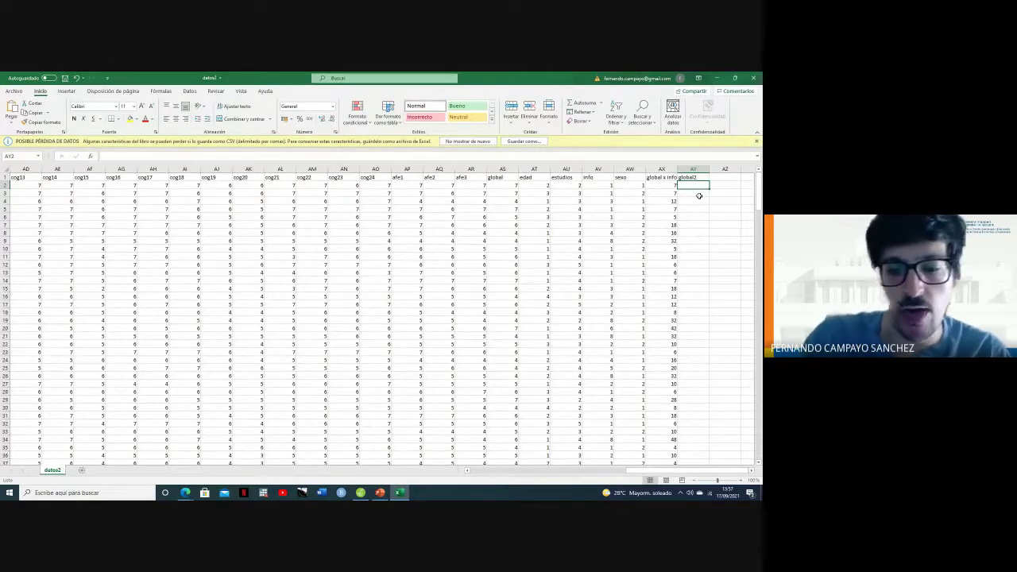
type("=")
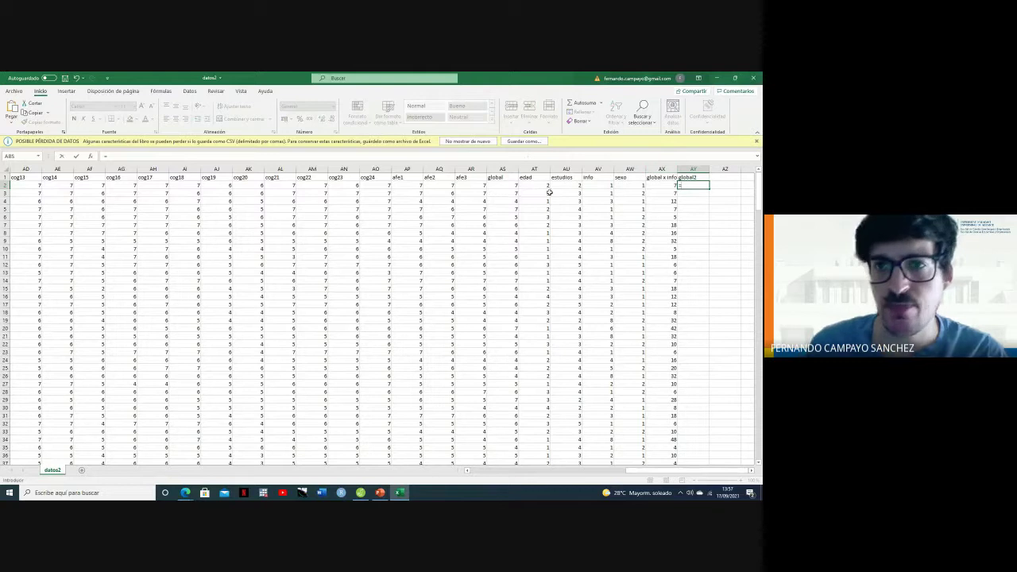
left_click(509, 186)
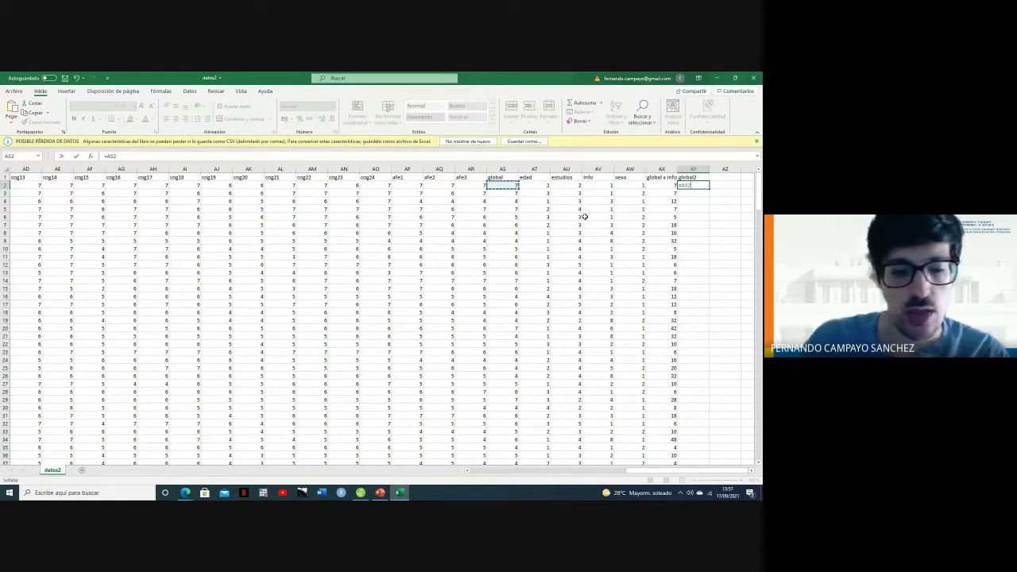
type("^^")
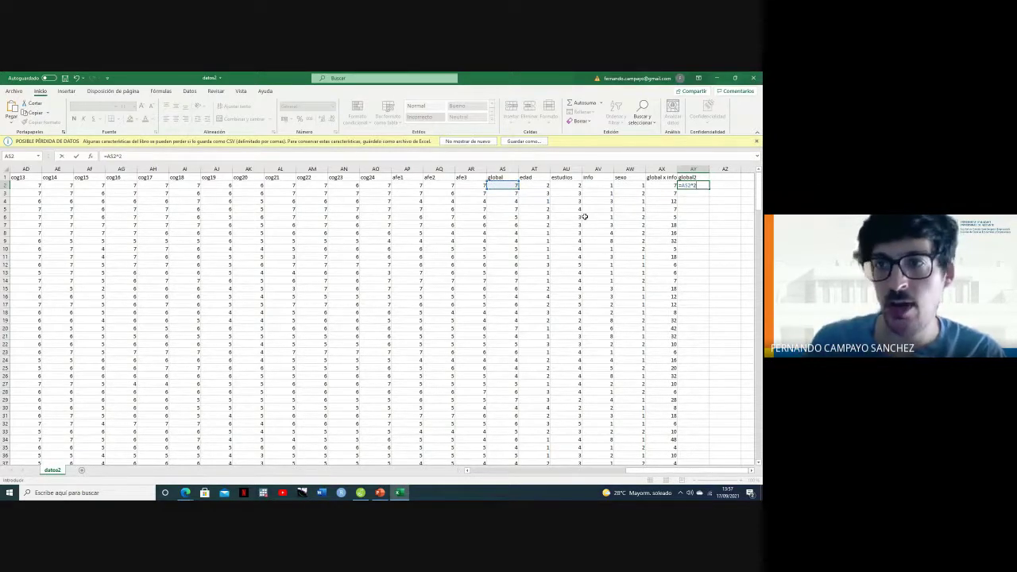
type("2")
key("ctrl+Return")
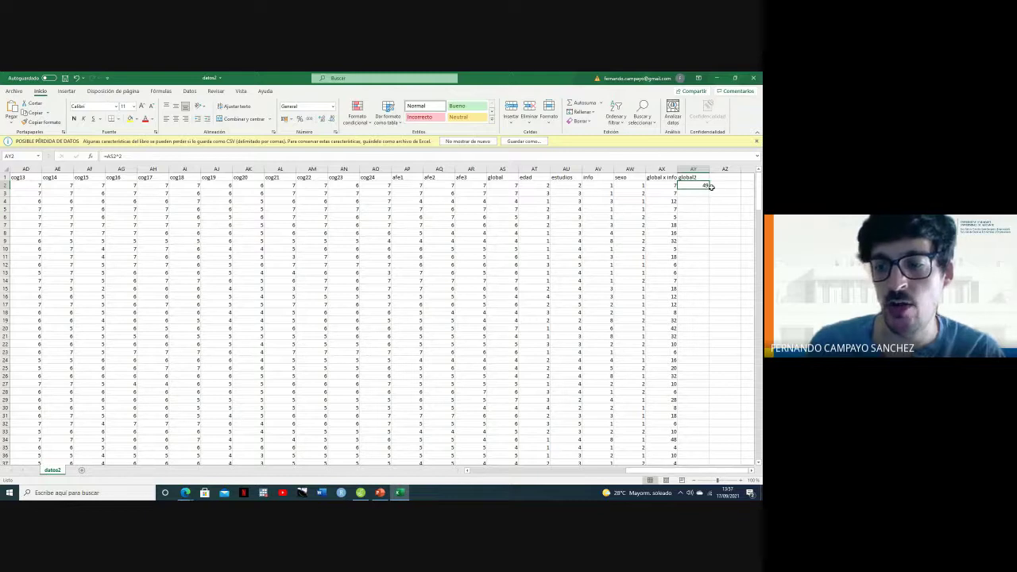
- Fill the squared formula from AY2 down the rest of the global2 column
key("ctrl+plus")
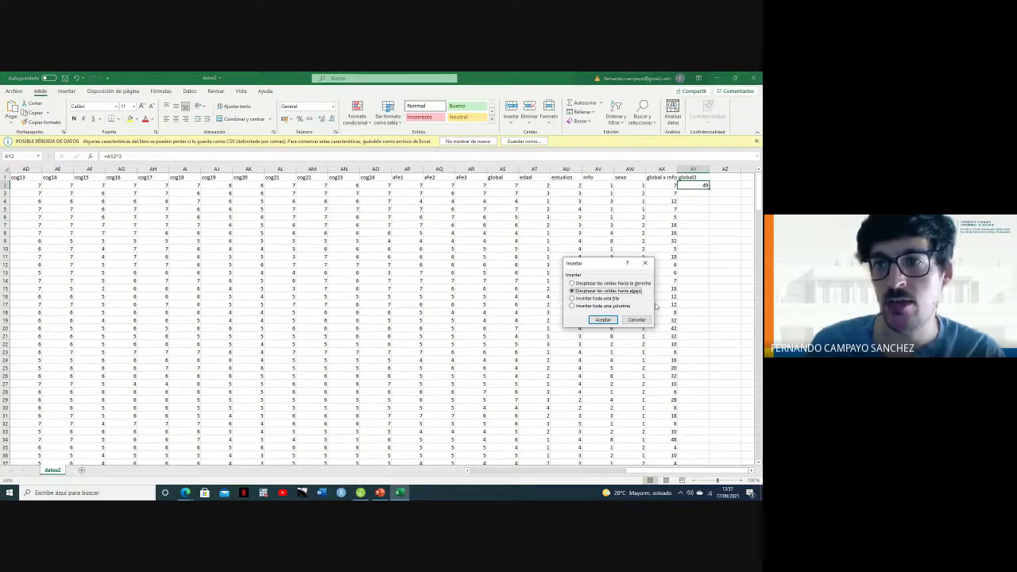
left_click(638, 319)
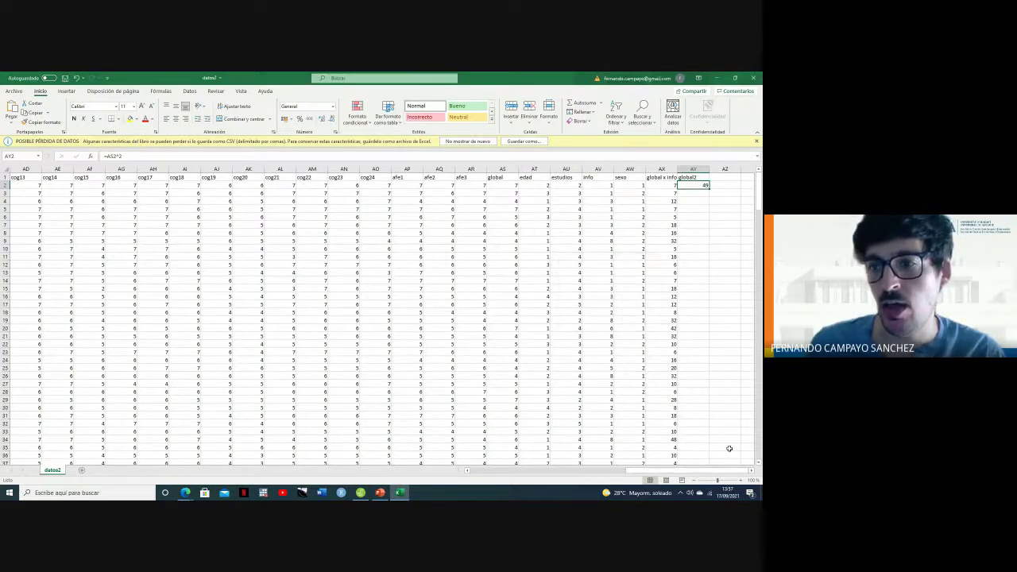
left_click(740, 481)
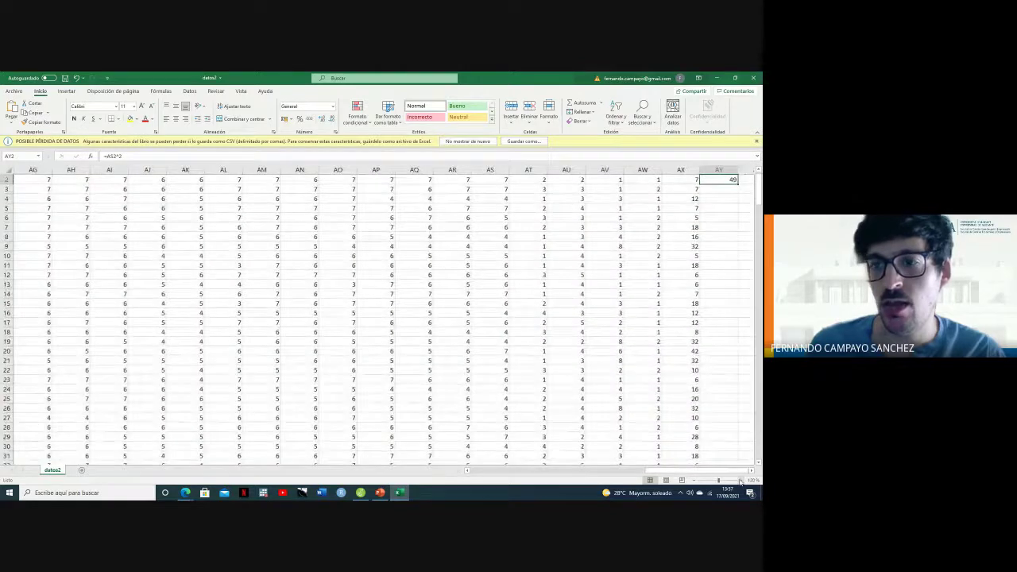
scroll(760, 185, "up", 1)
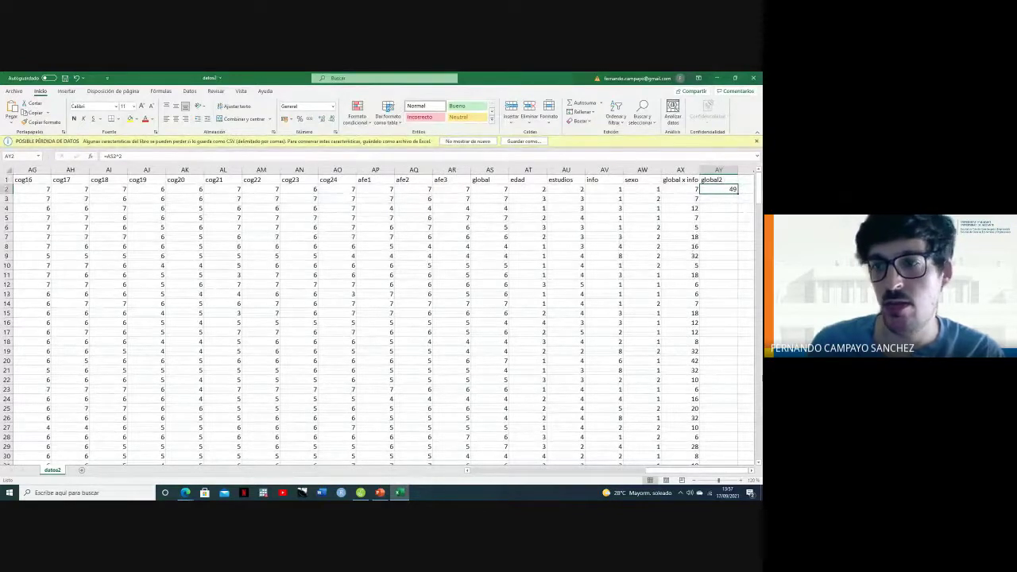
left_click(741, 481)
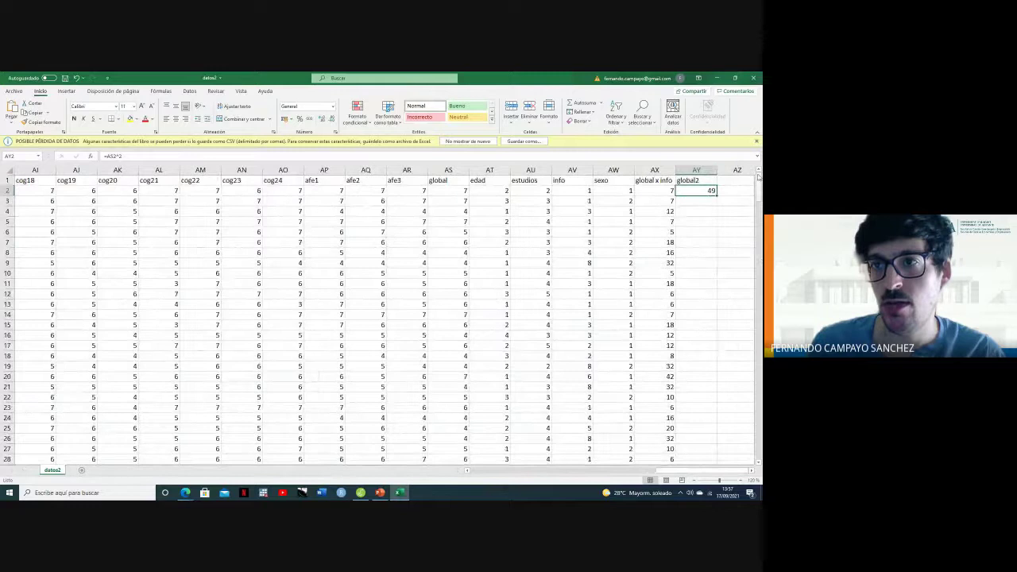
double_click(717, 195)
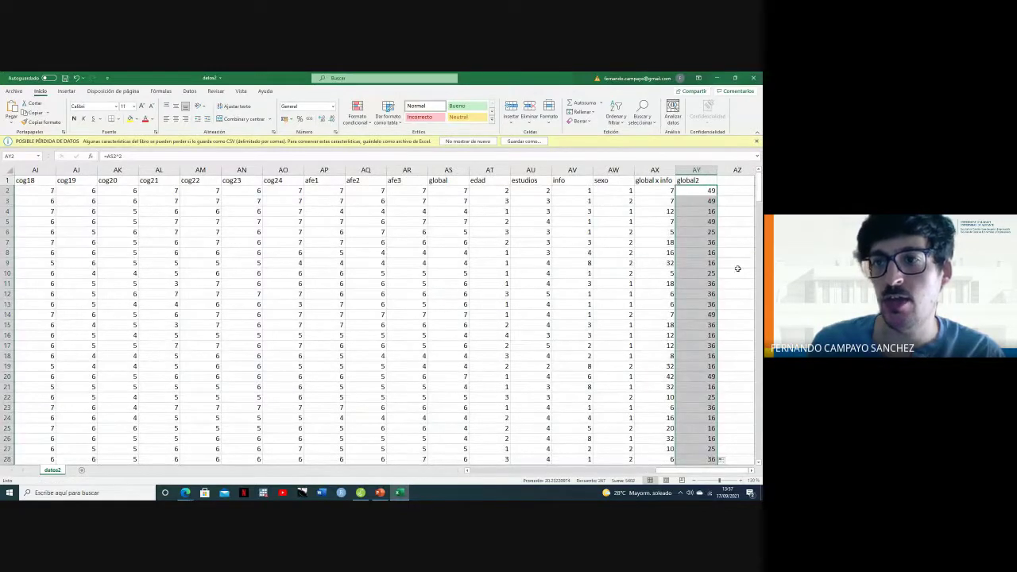
- Enter the header "ratio global info" in AZ1 and fit the column width to the text
left_click_drag(672, 472, 690, 472)
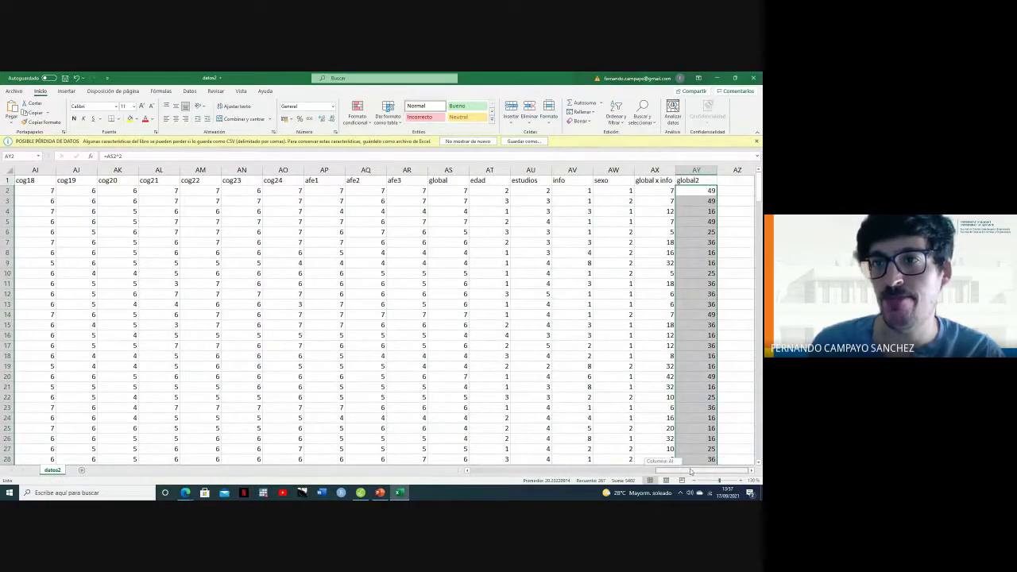
left_click(752, 470)
left_click(751, 470)
left_click(653, 181)
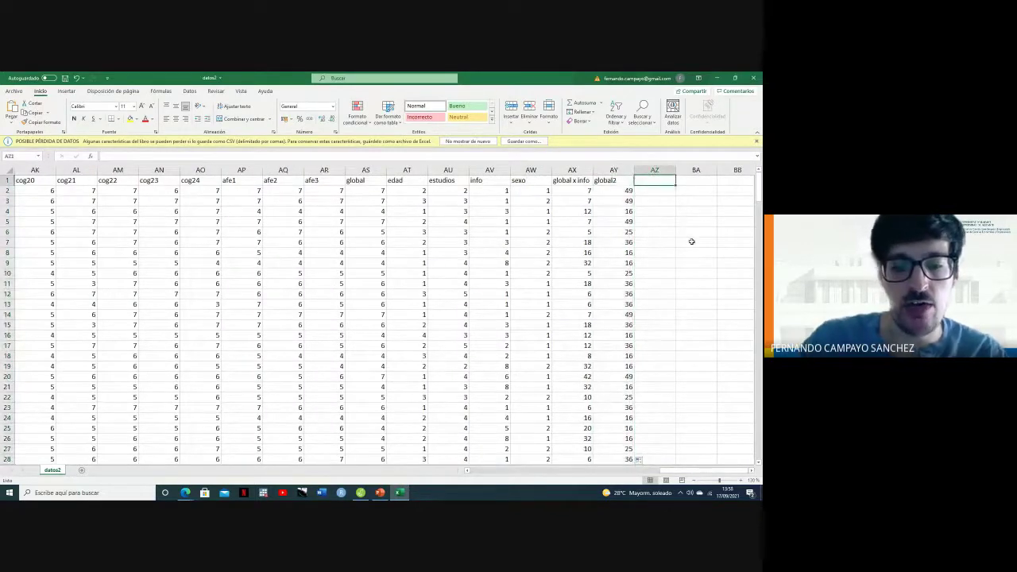
type("rat")
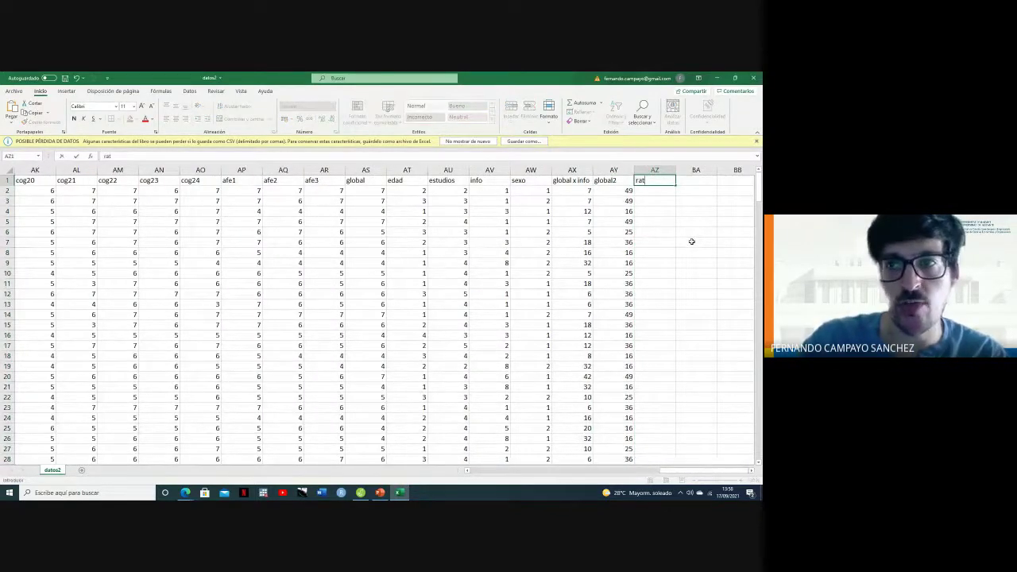
type("io glo")
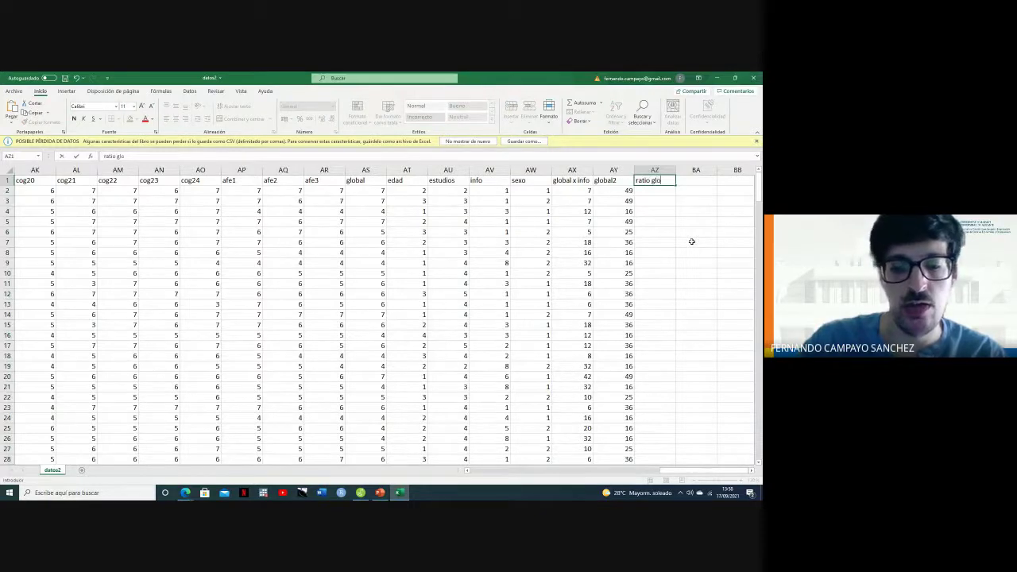
type("bal info")
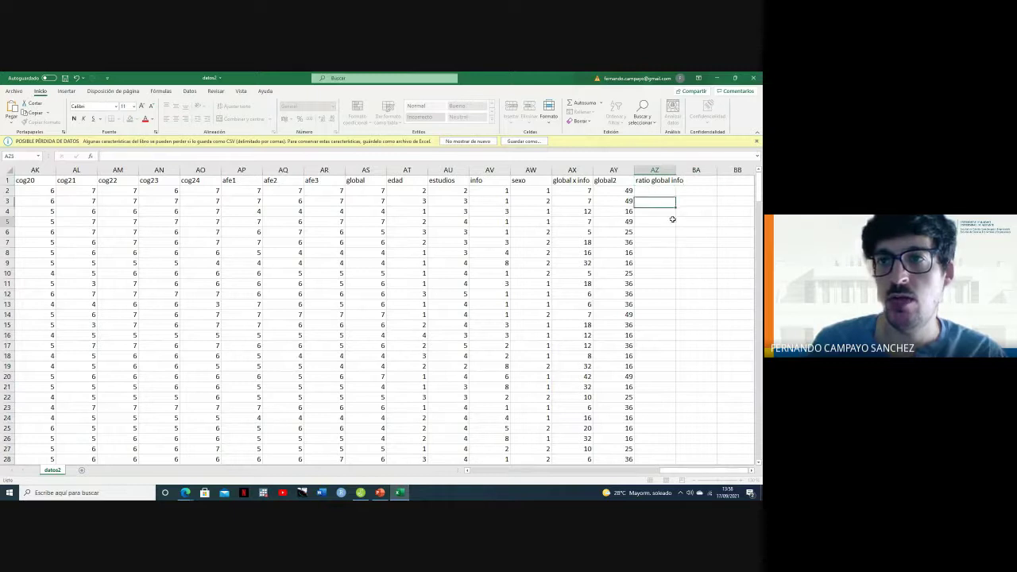
left_click(661, 222)
double_click(675, 170)
- Divide global by info in AZ2 with the formula =+AS2/AV2 and fill it down the ratio global info column
left_click(650, 191)
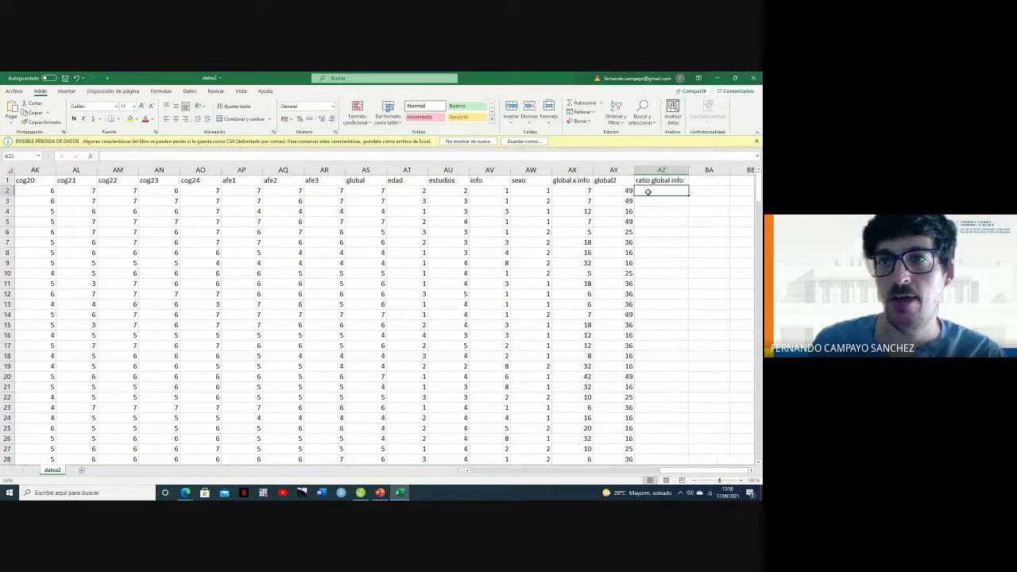
type("+")
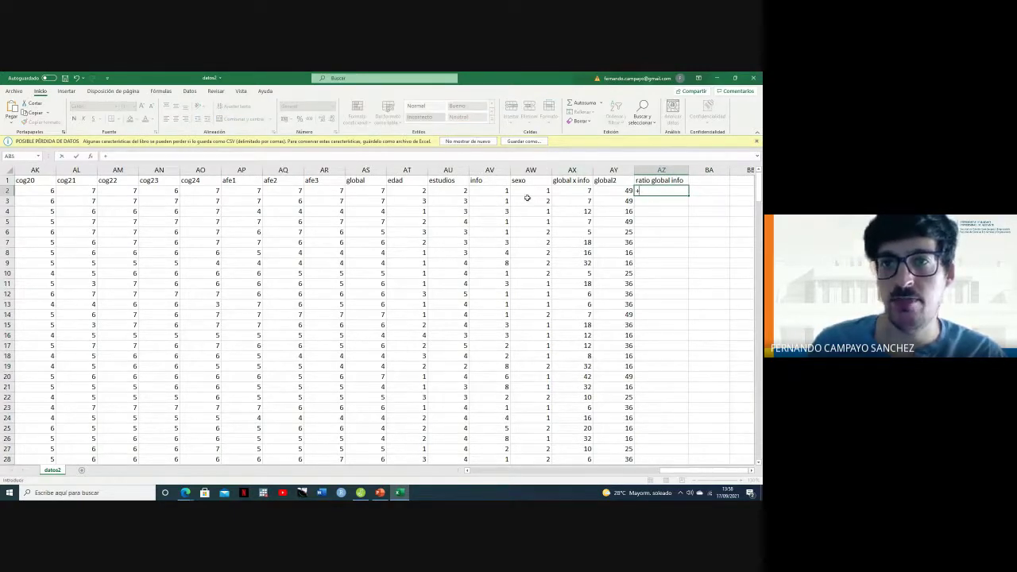
left_click(365, 191)
type("/")
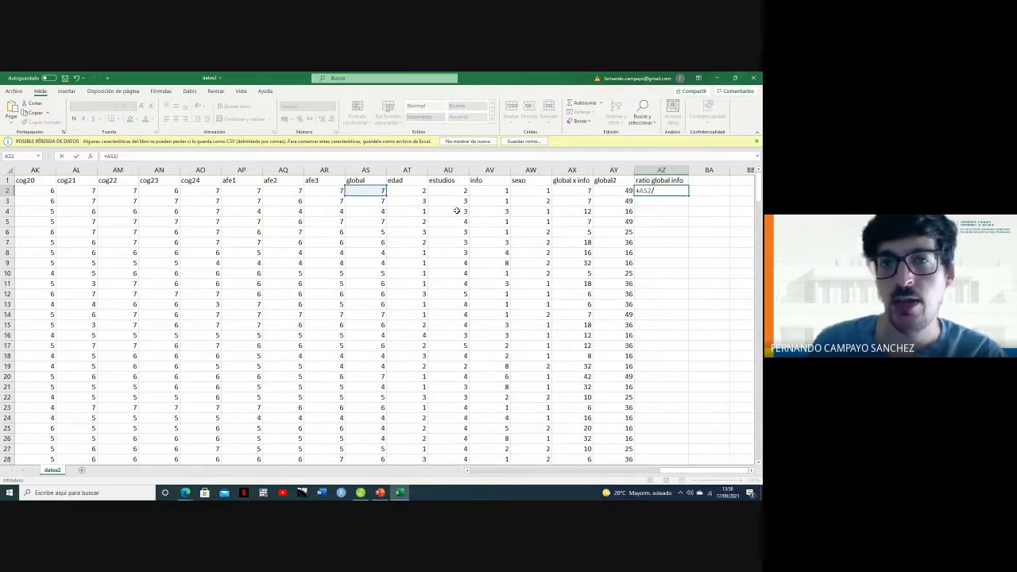
left_click(488, 191)
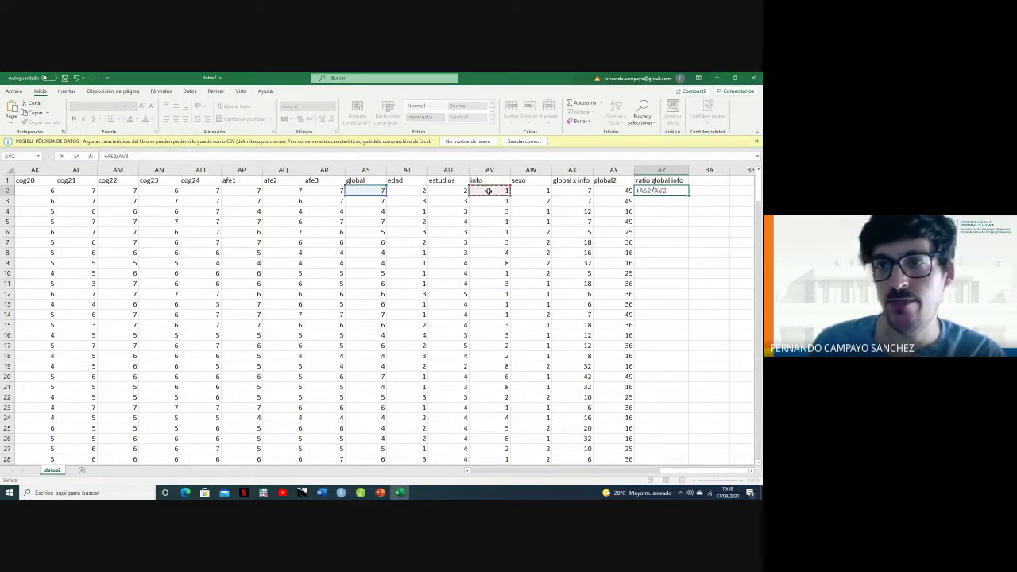
key("Return")
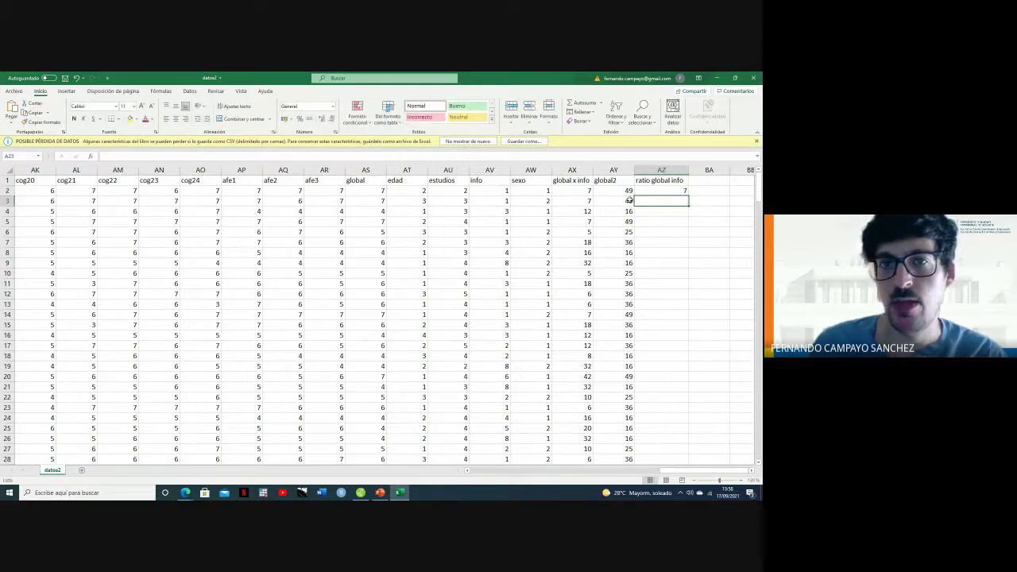
left_click(679, 191)
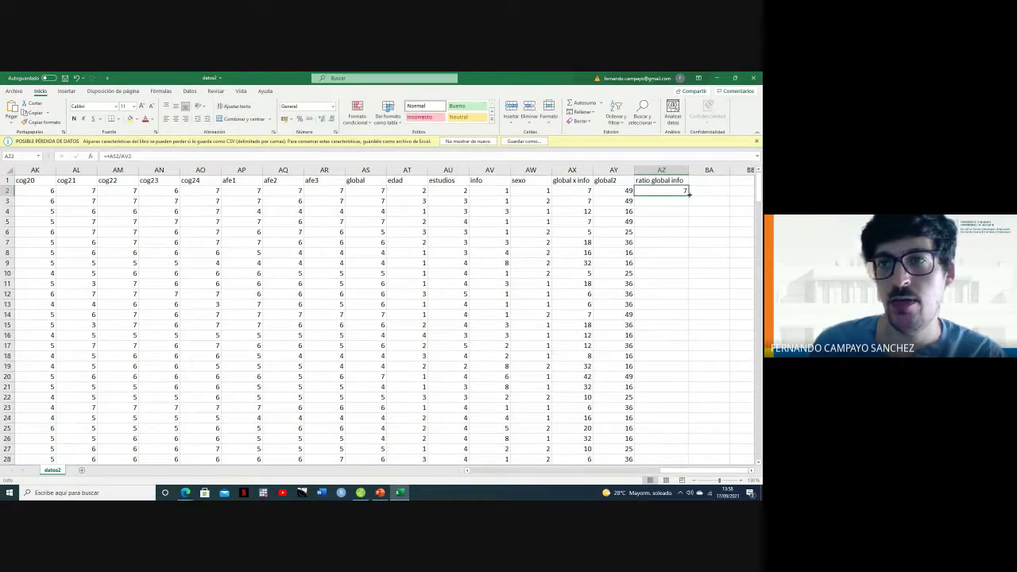
double_click(687, 192)
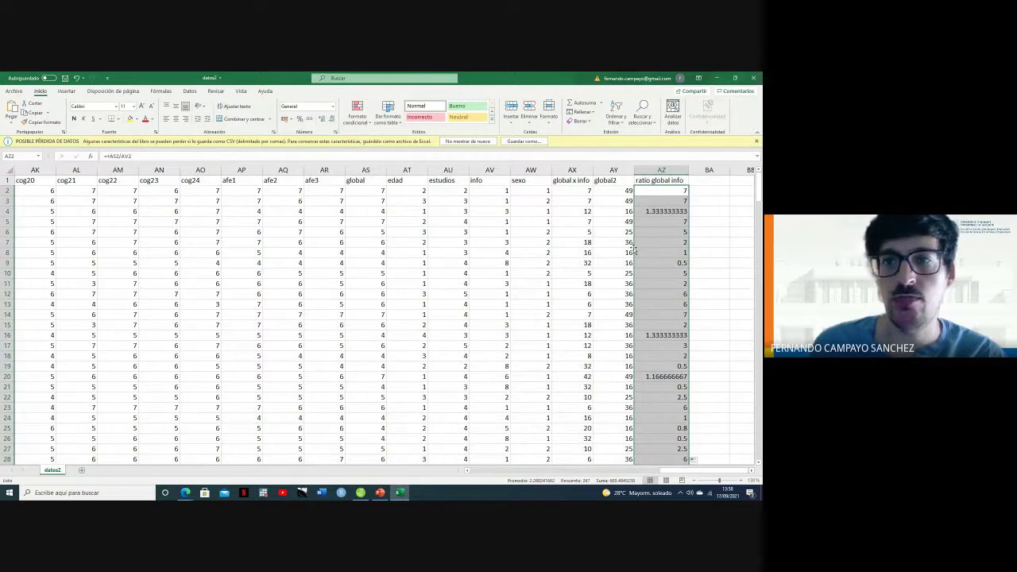
- Enter the header "inversa global" in BA1 and fit the column width to the text
left_click(706, 182)
type("inv")
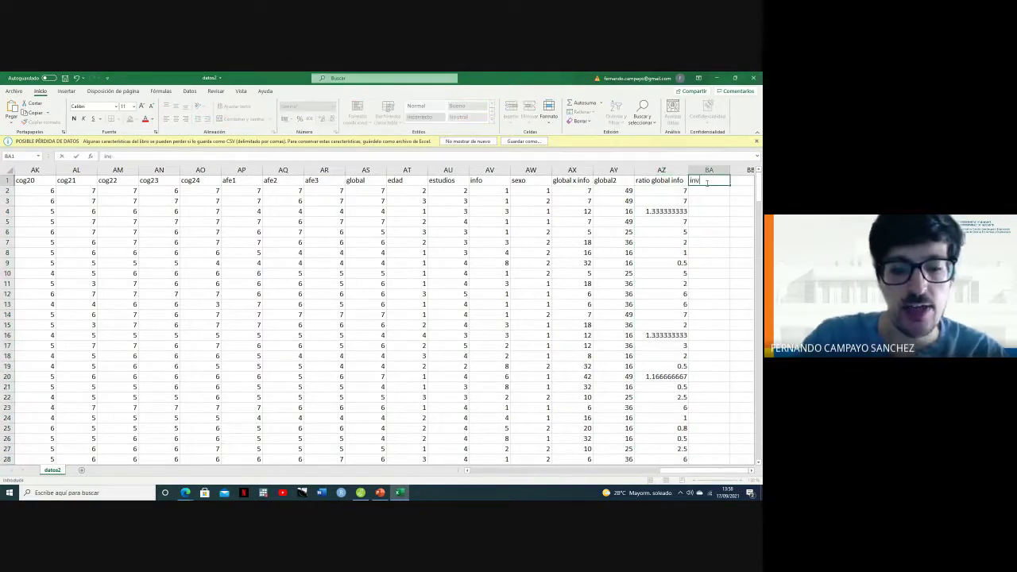
type("ersa global")
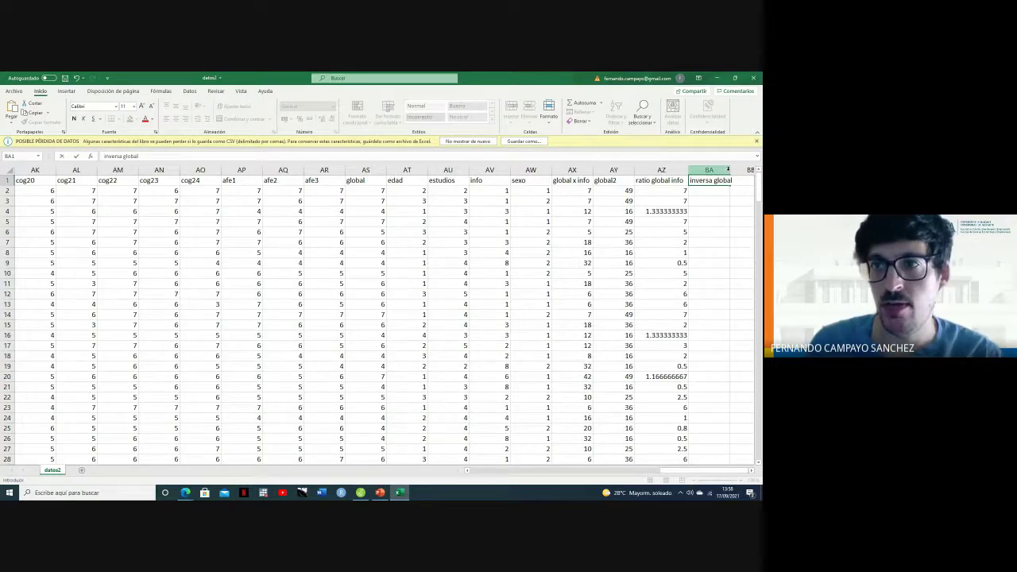
left_click(711, 169)
- Compute the inverse of global in BA2 with the formula =AS2^(-1) and fill it down the inversa global column
left_click(725, 192)
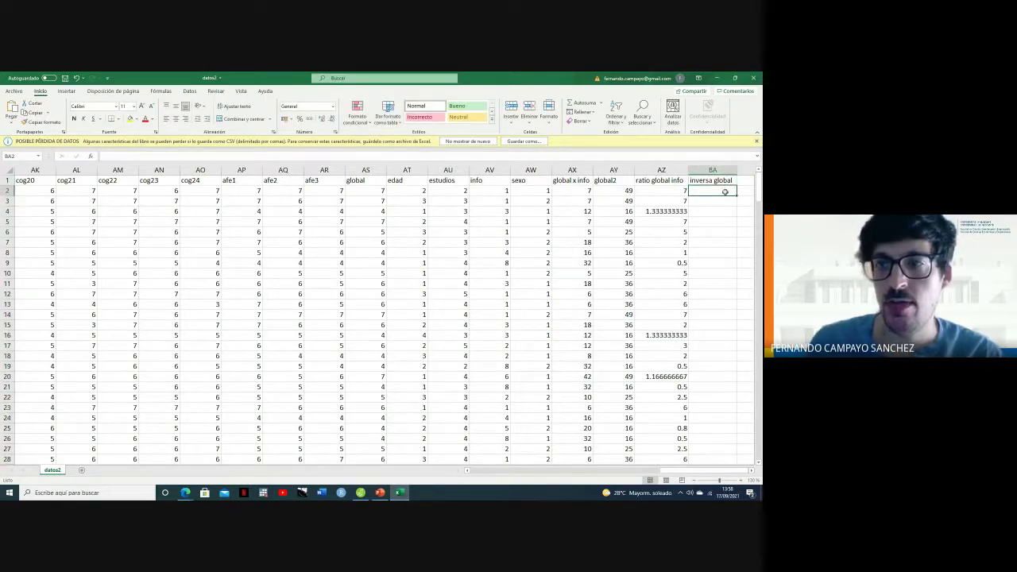
type("=")
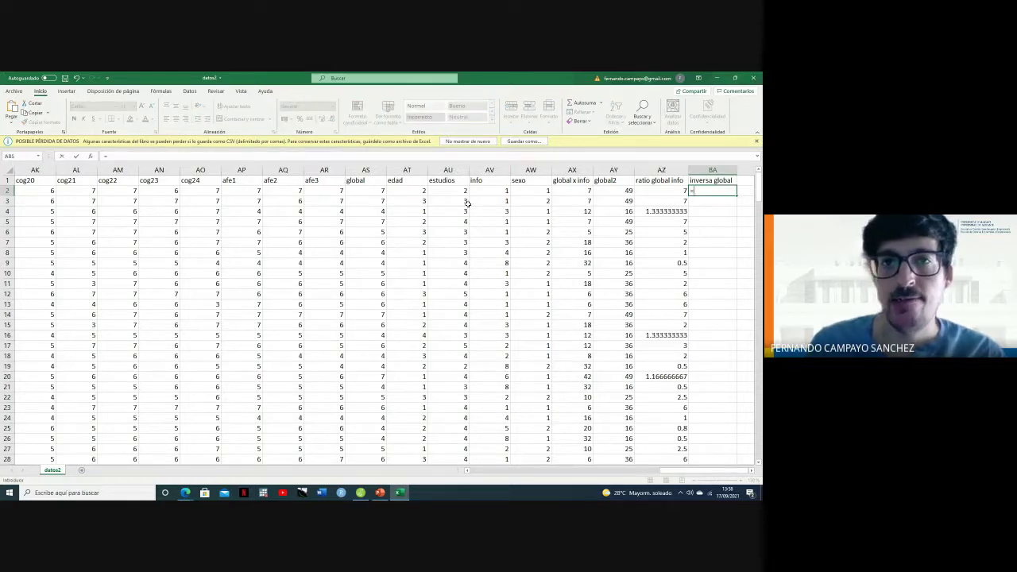
left_click(377, 191)
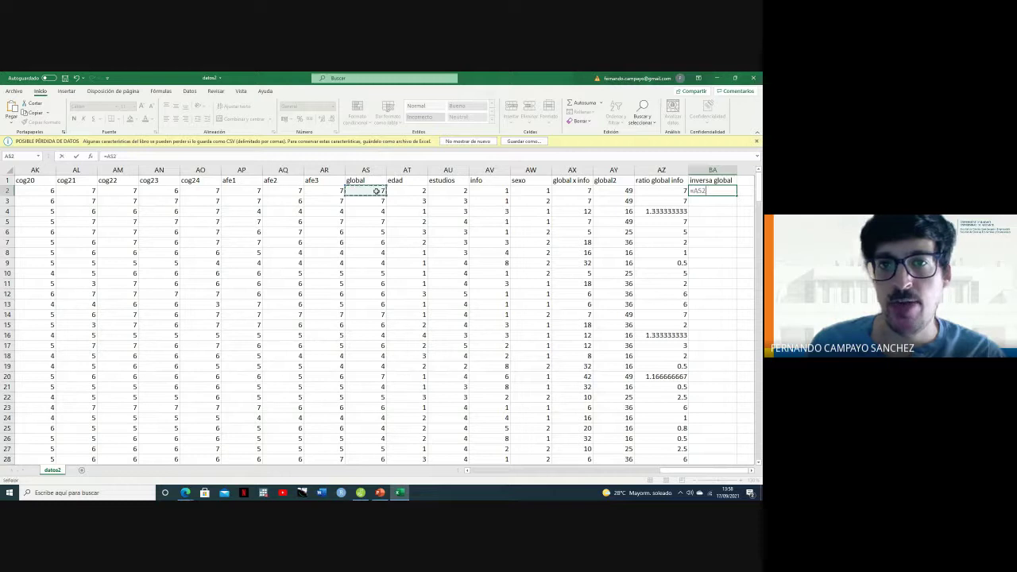
type("^^")
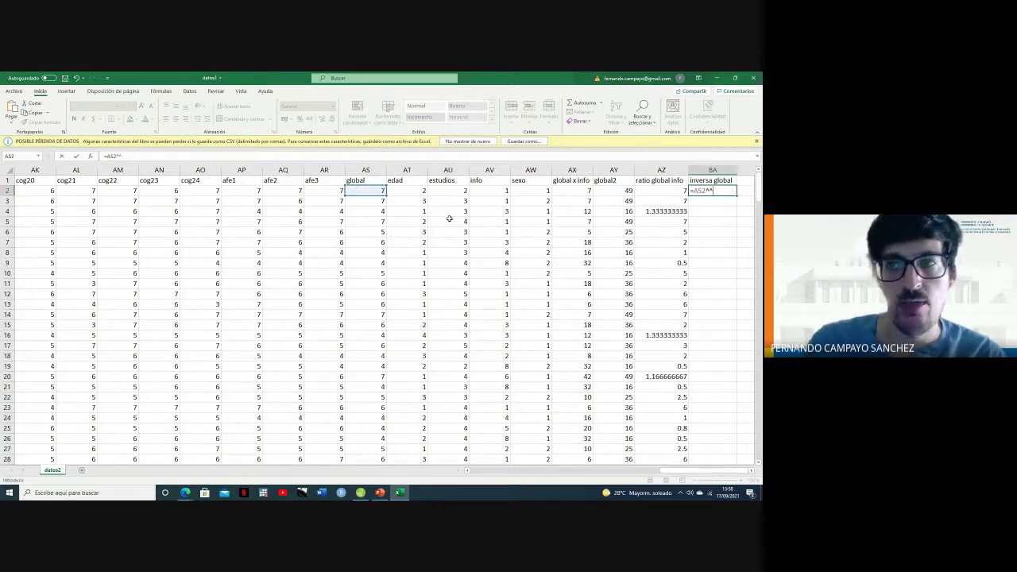
key("BackSpace")
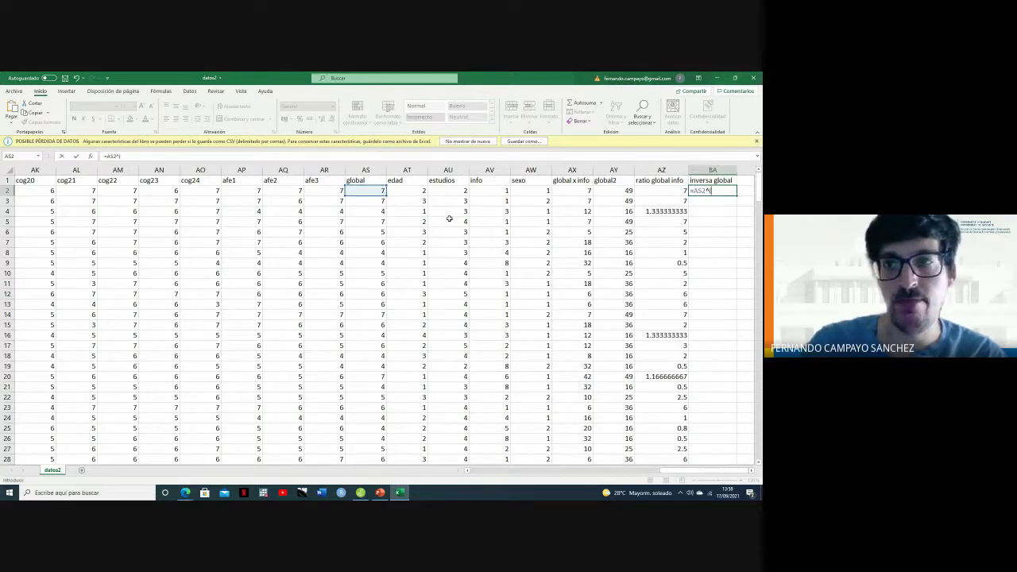
type("(")
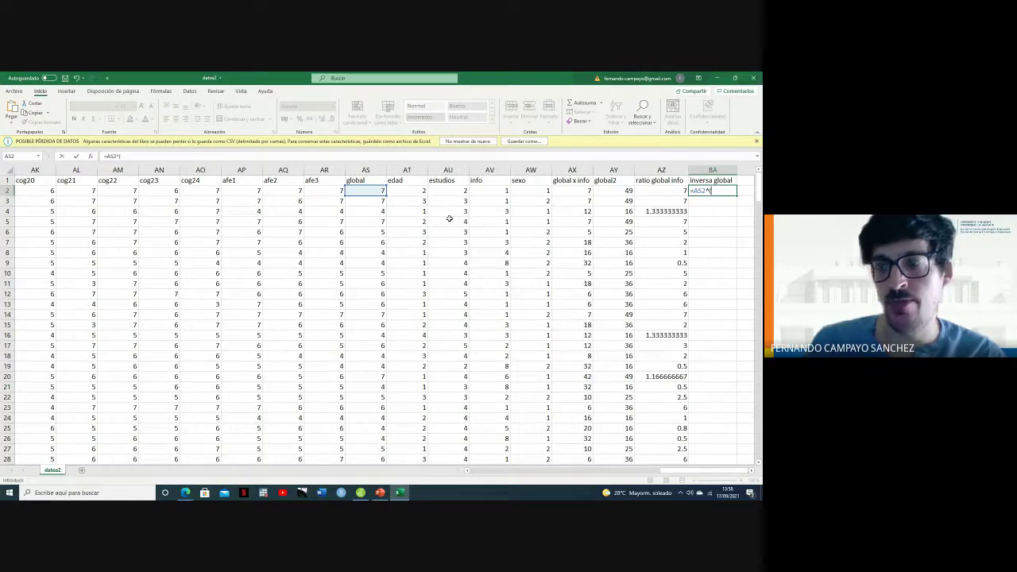
type("-1")
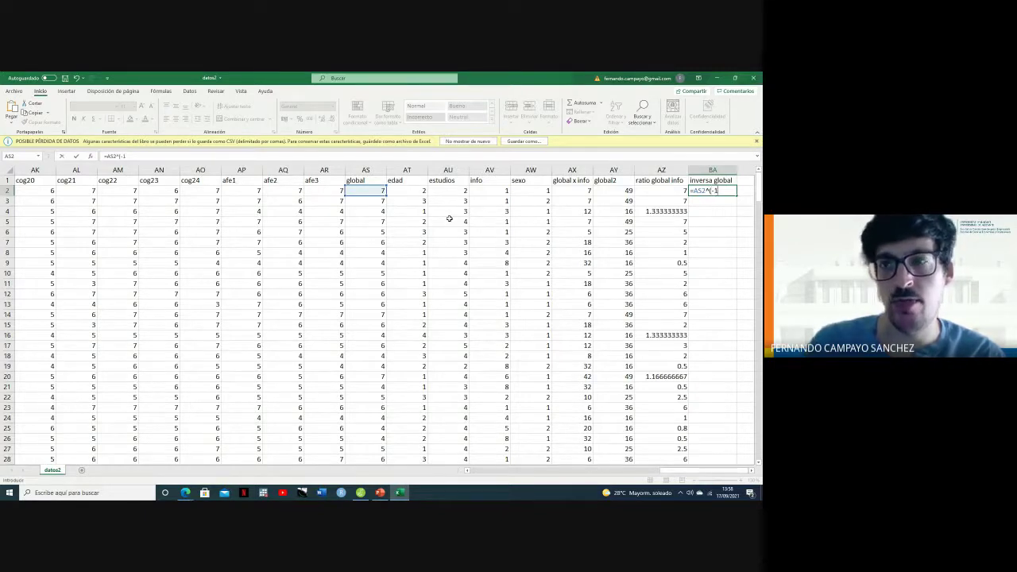
type(")")
key("Return")
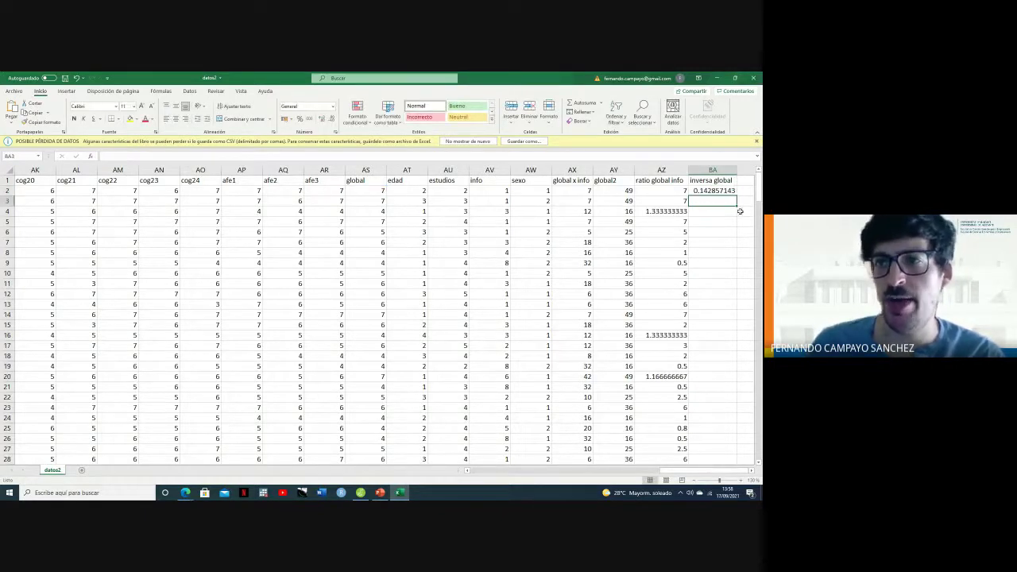
left_click(718, 191)
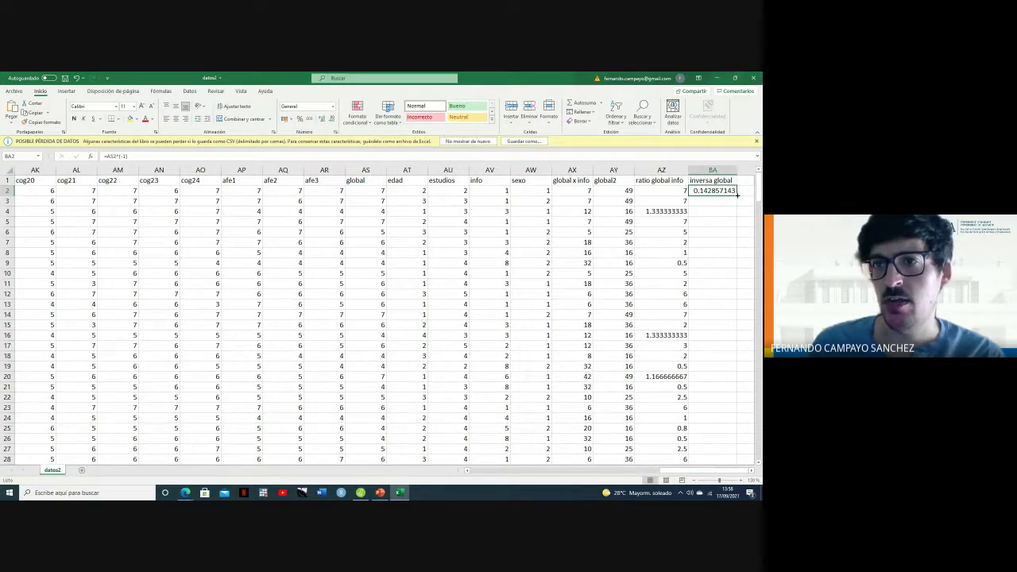
double_click(737, 194)
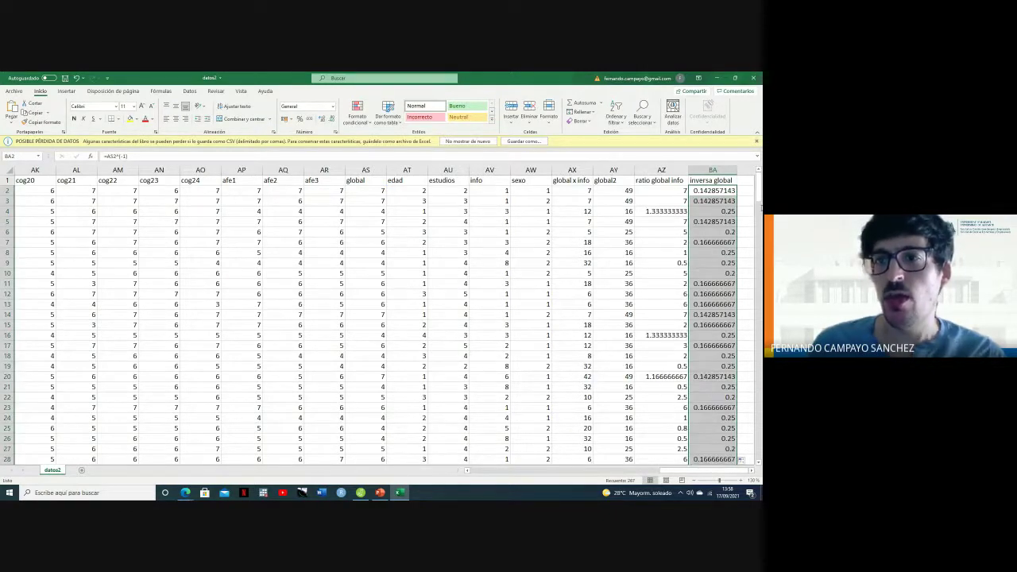
- Enter the header "global new" in BB1, the first empty column after inversa global
left_click(751, 471)
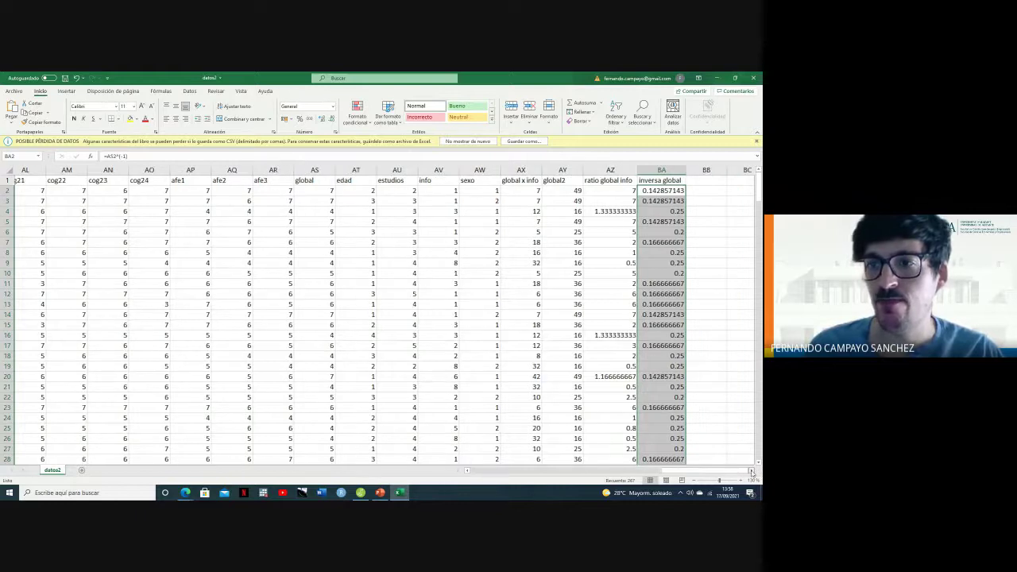
left_click(751, 471)
left_click(671, 181)
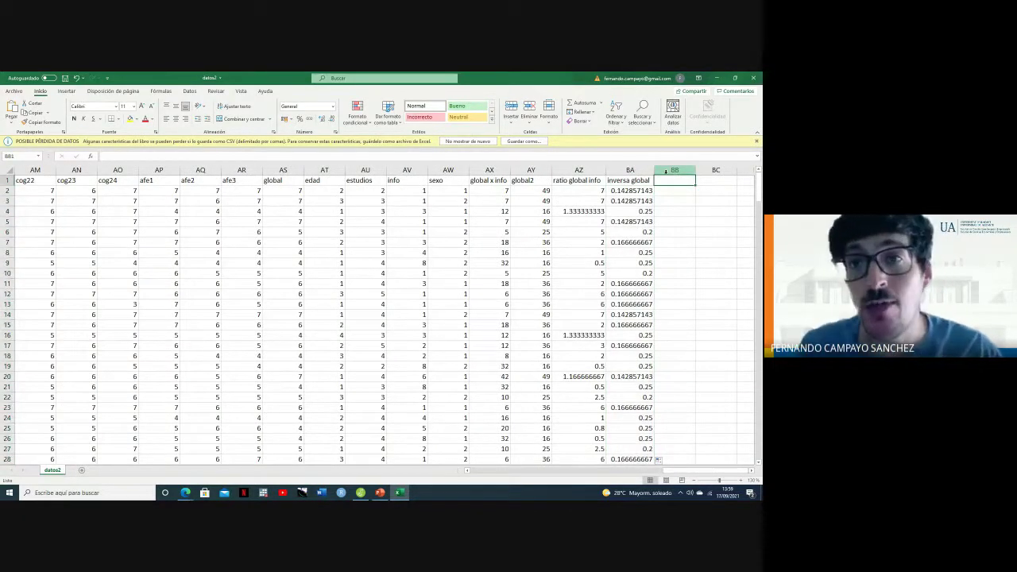
type("g")
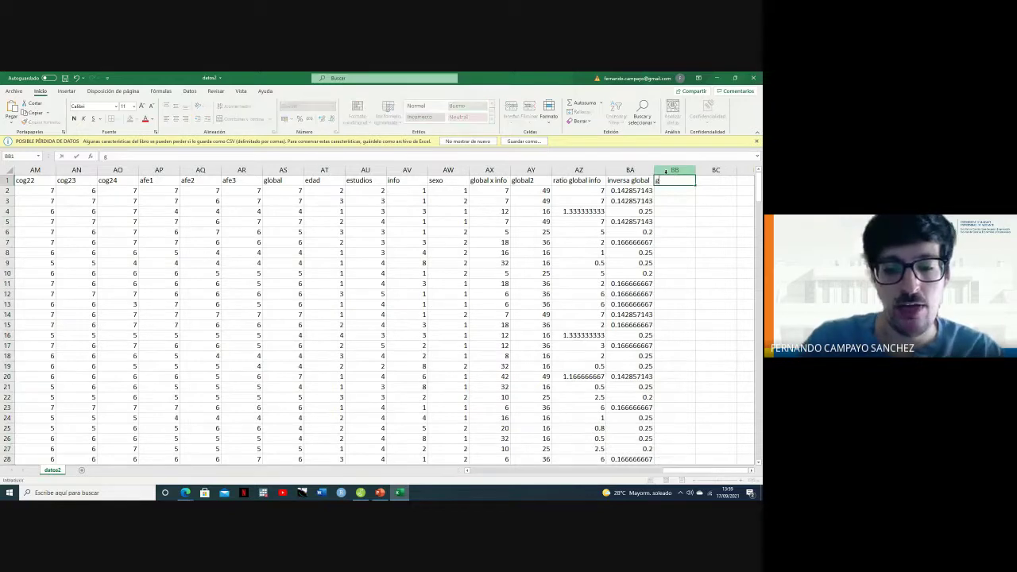
type("lobal ")
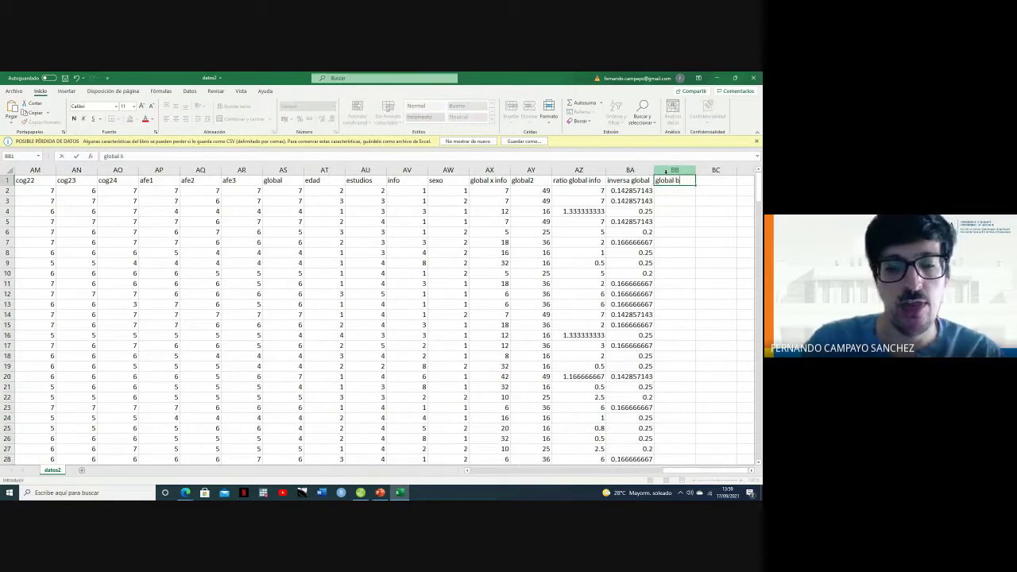
type("new")
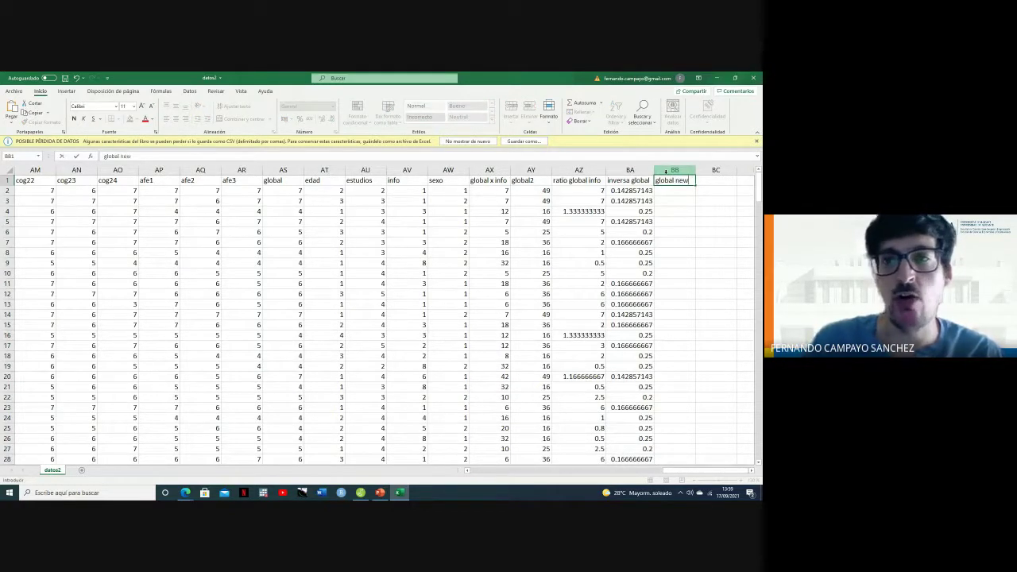
key("Return")
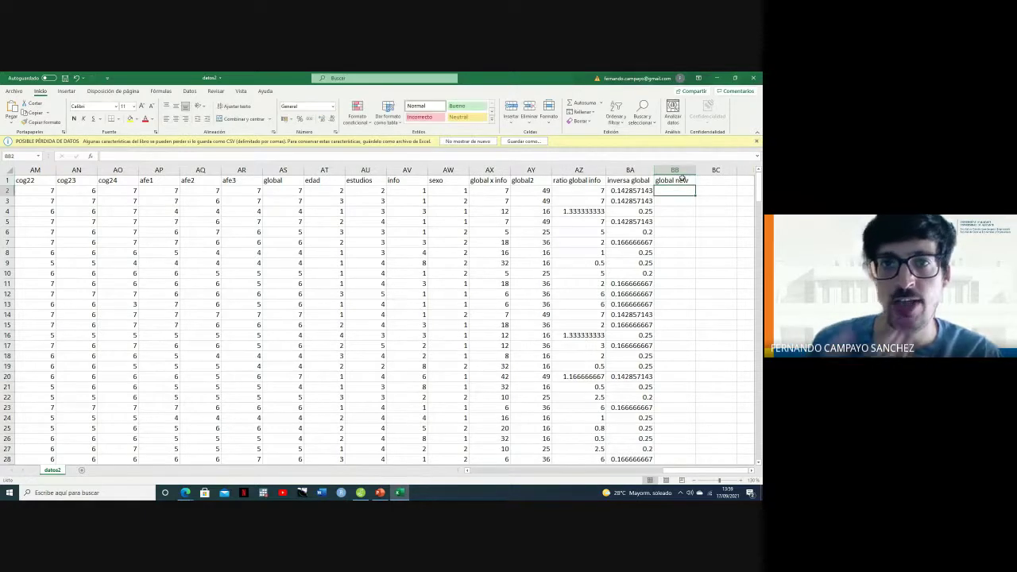
- Begin the recoding formula in BB2 with +SI(AS2<=3;1; so that global values up to 3 return 1
type("+")
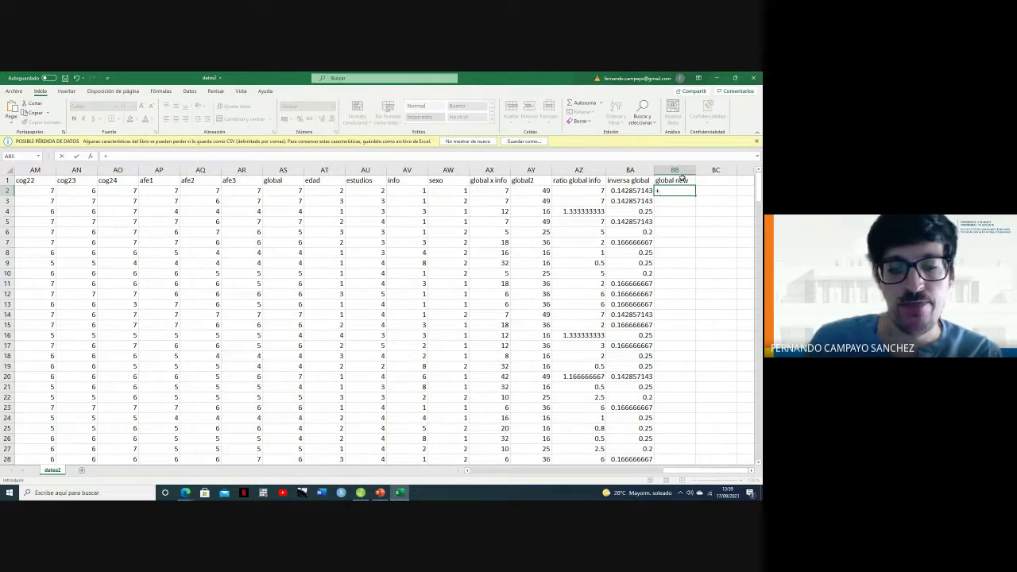
type("si")
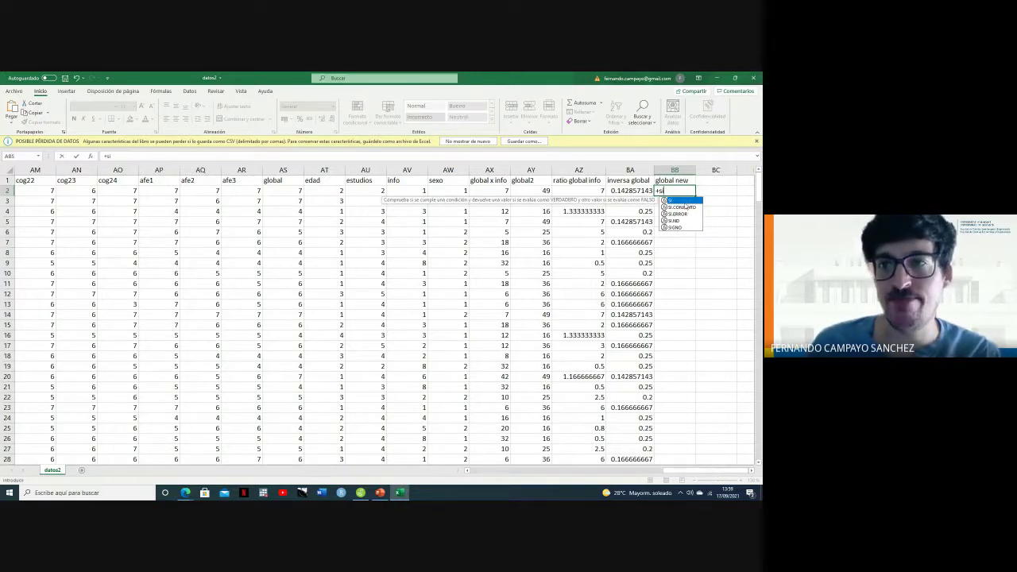
double_click(685, 199)
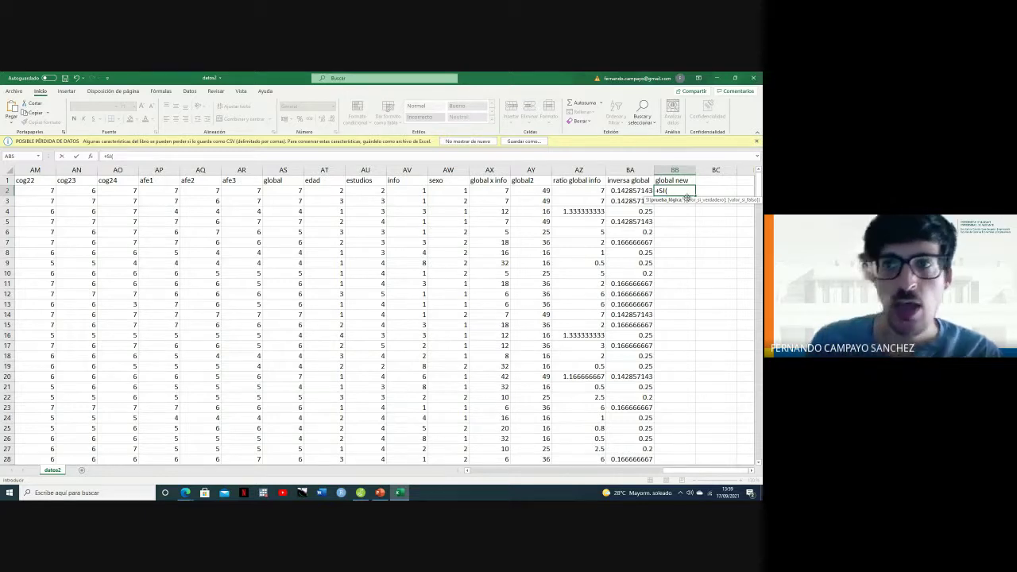
type("Y")
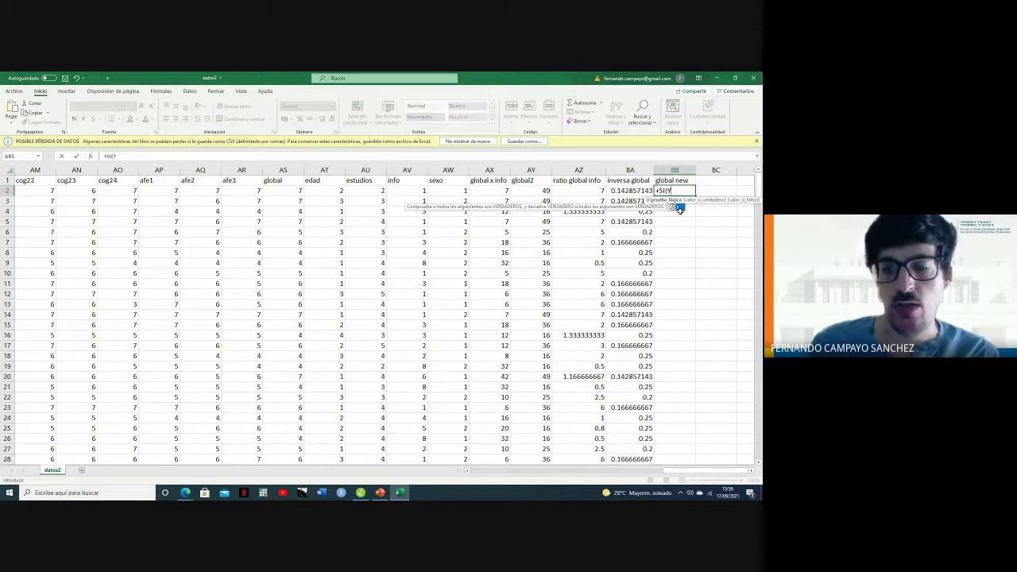
key("BackSpace")
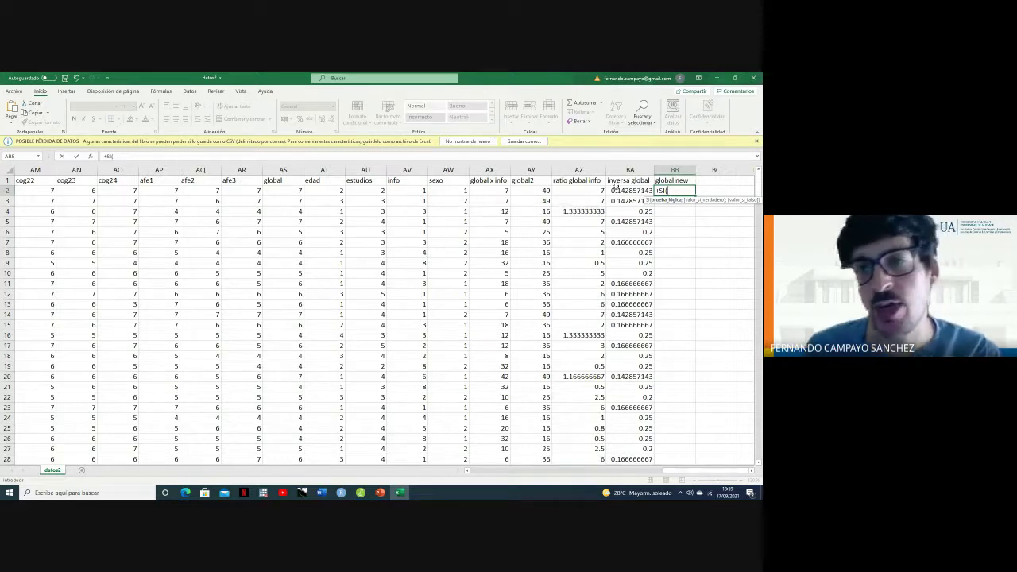
left_click(285, 190)
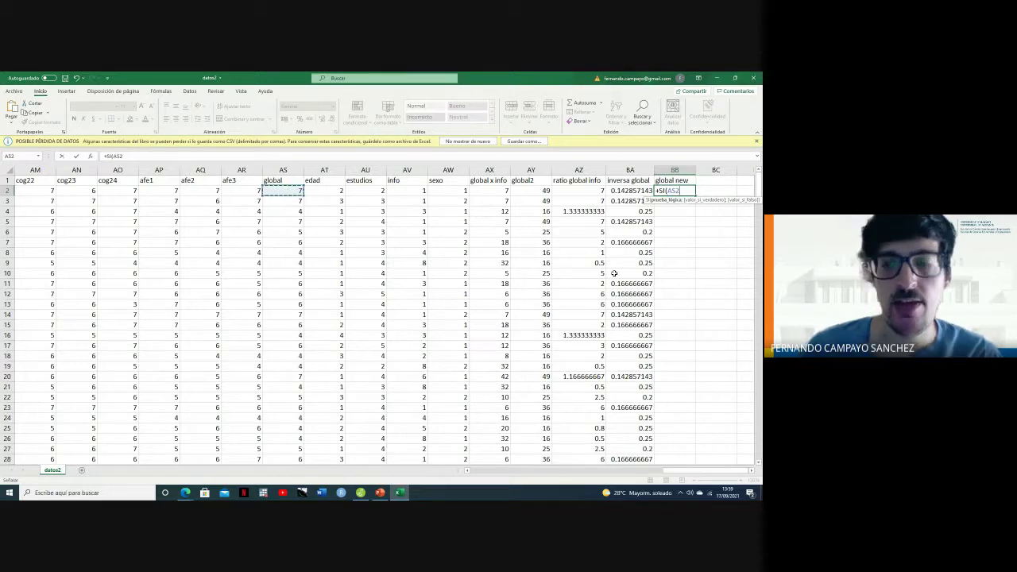
type("<")
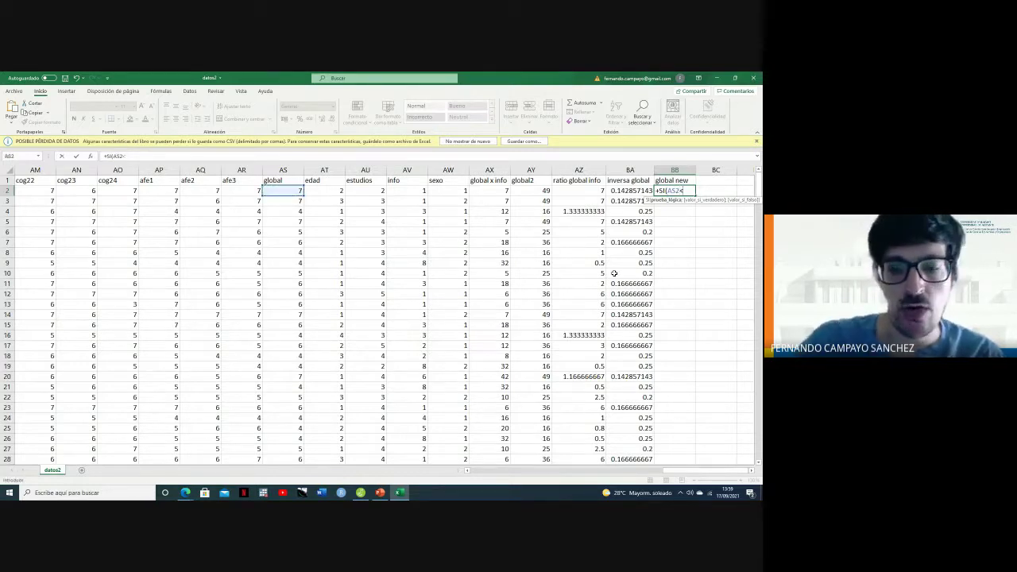
type("=3")
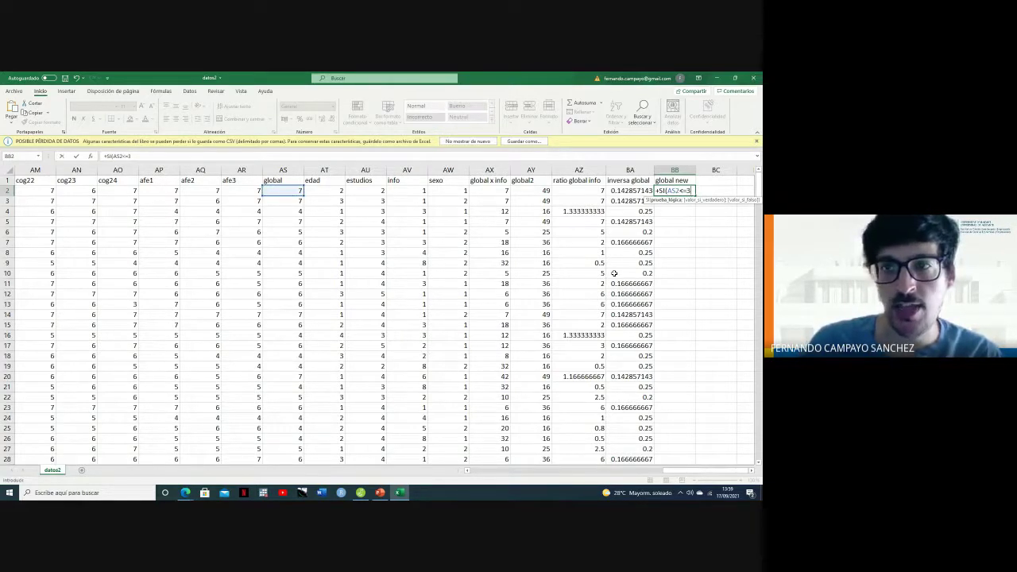
type(";")
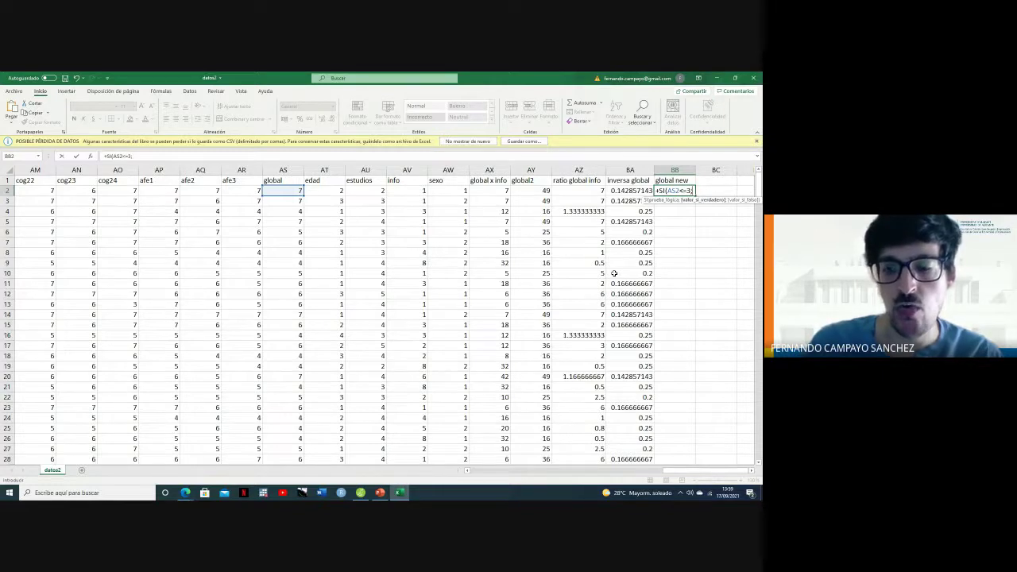
type("1")
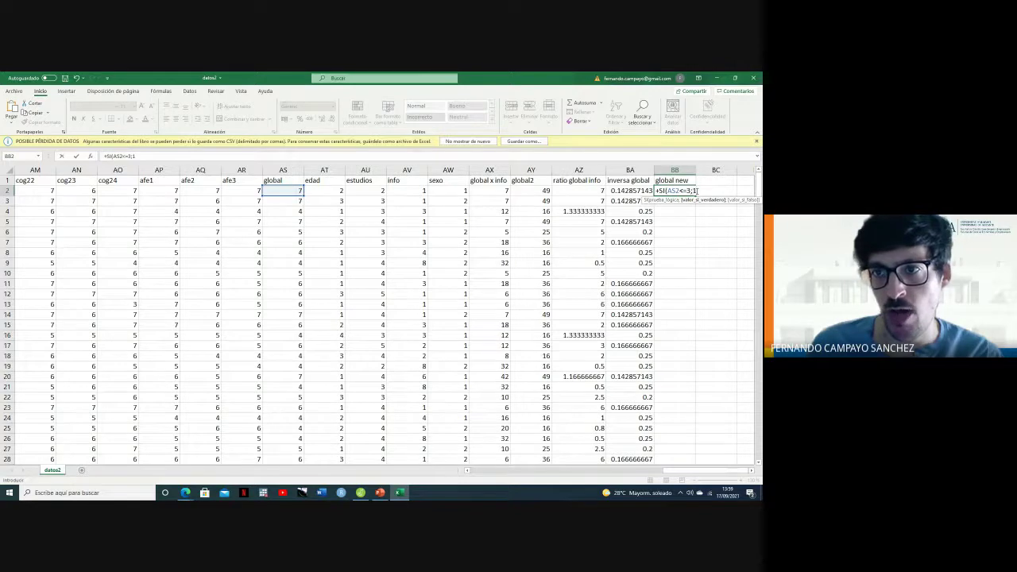
type(";")
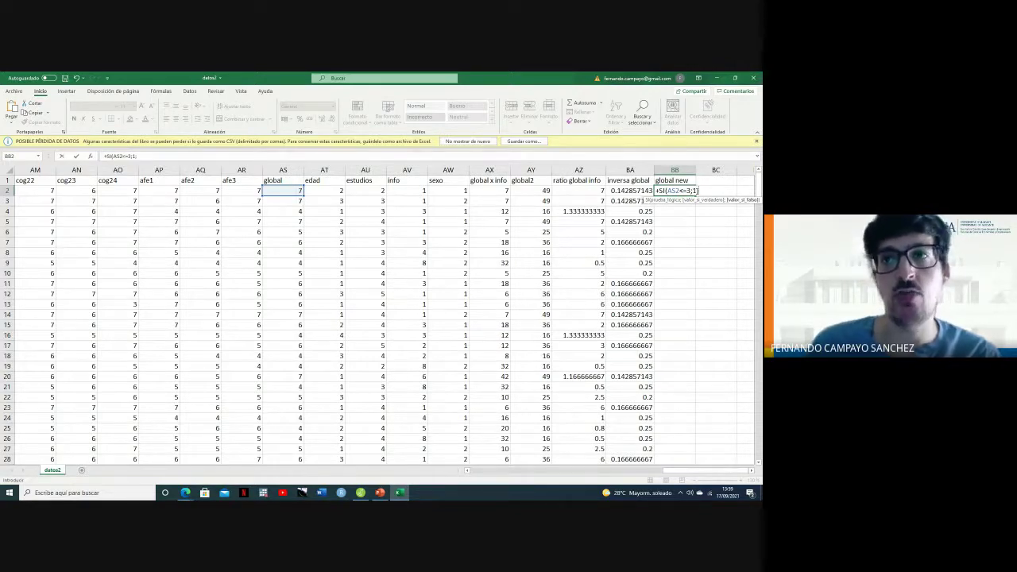
- Nest a second SI as the false value in BB2's formula, opening its test with Y(AS2>3;
type("si")
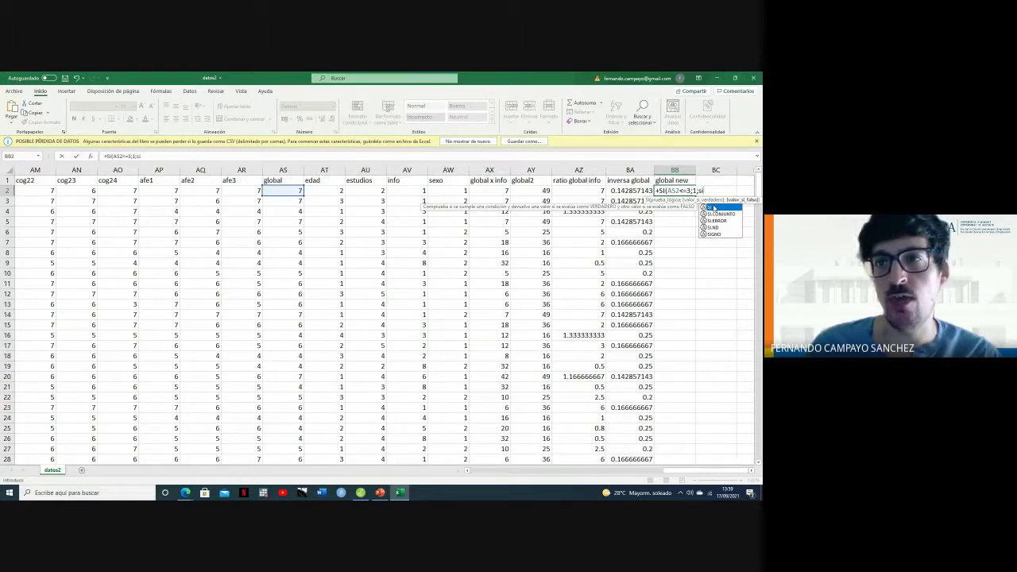
double_click(714, 207)
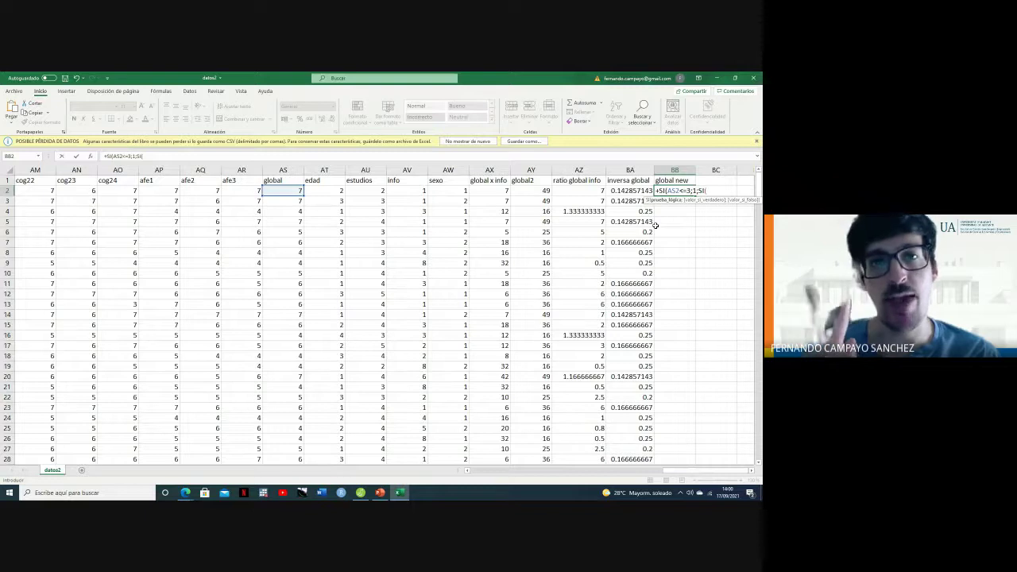
type("Y")
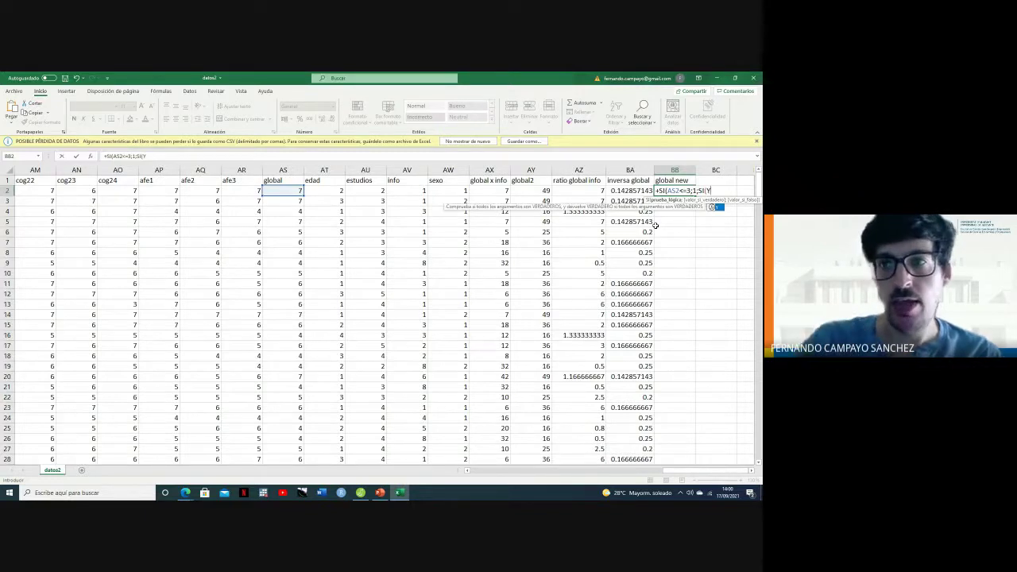
double_click(720, 209)
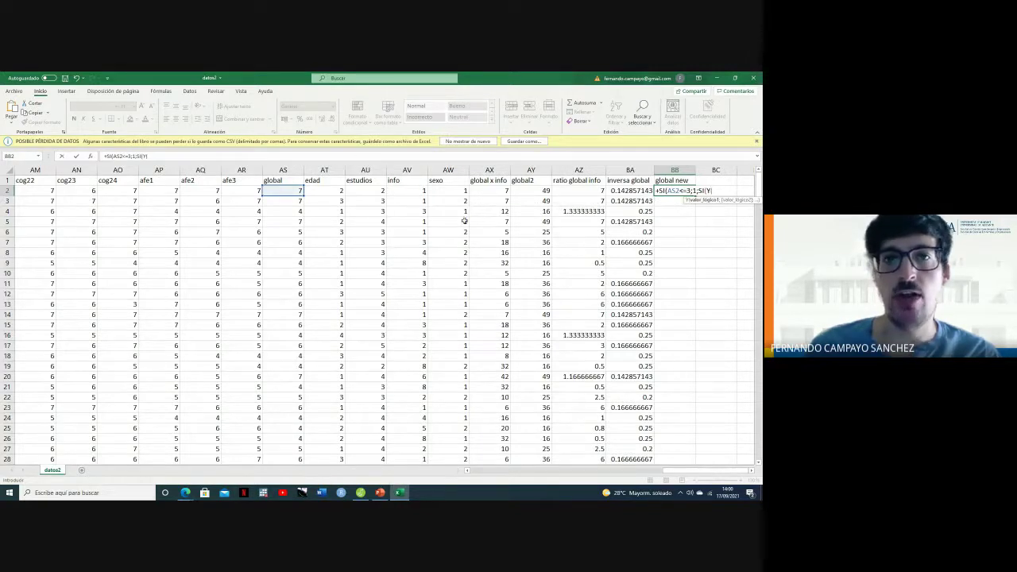
left_click(288, 192)
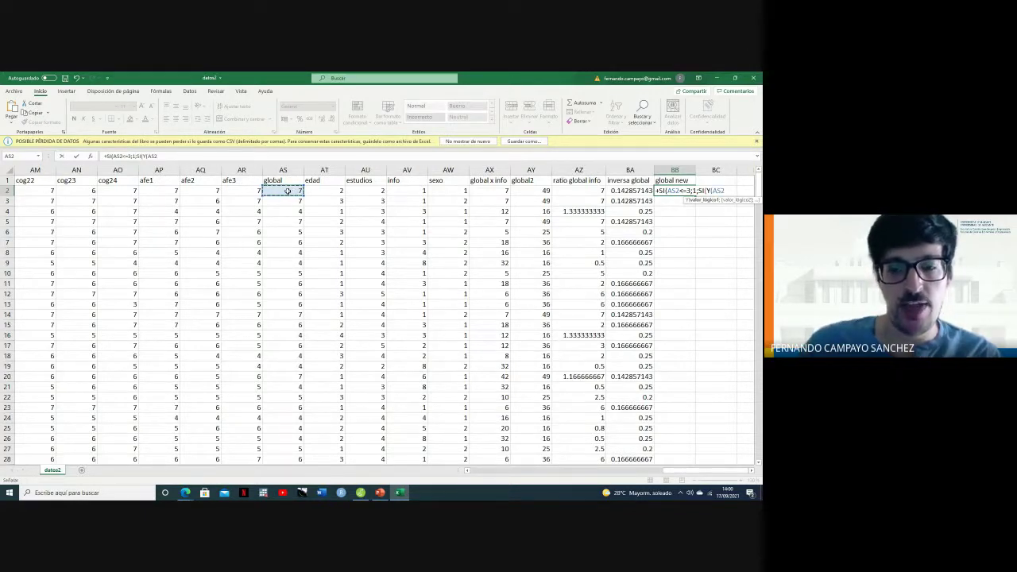
type(">")
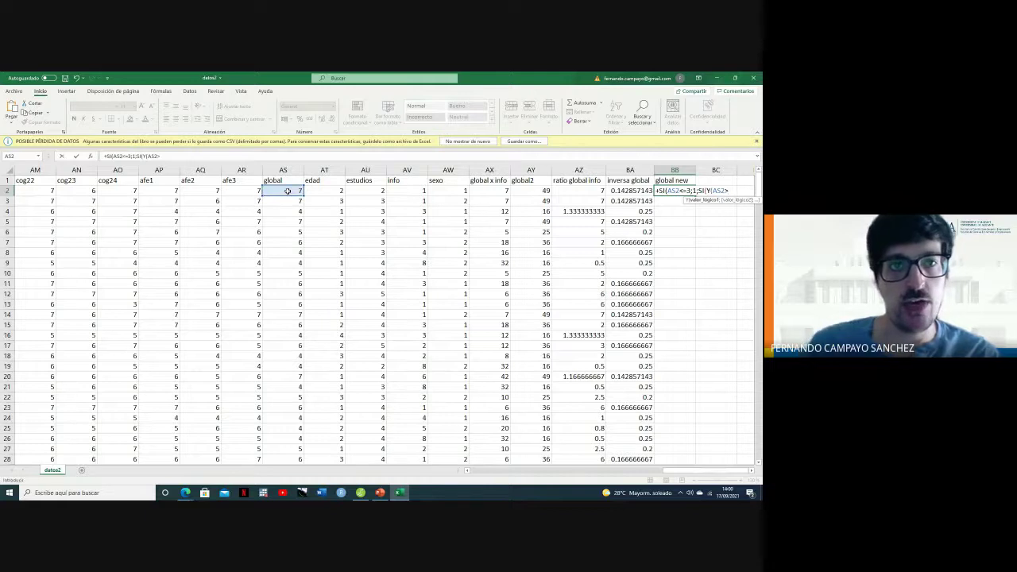
type("3")
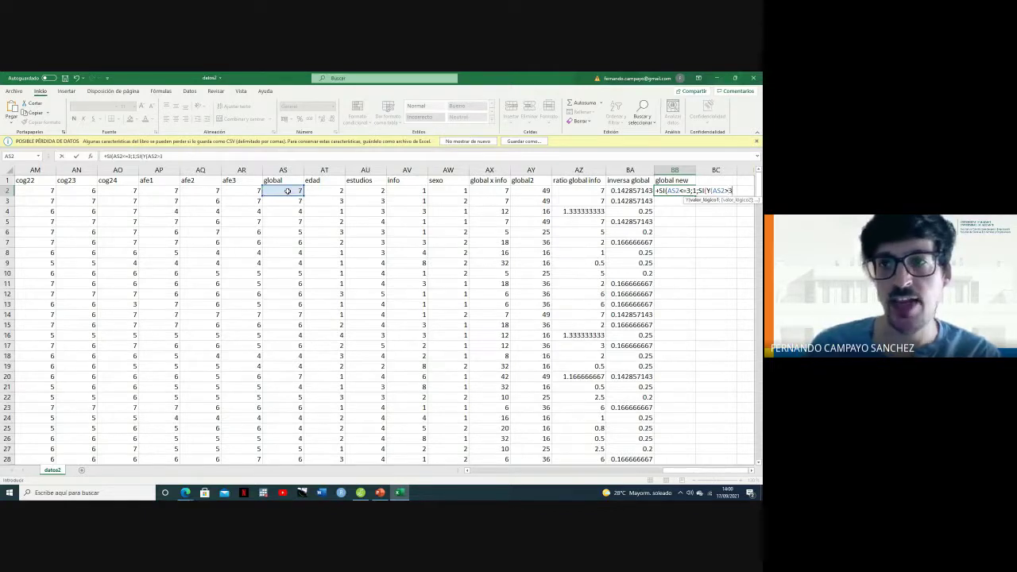
type(";")
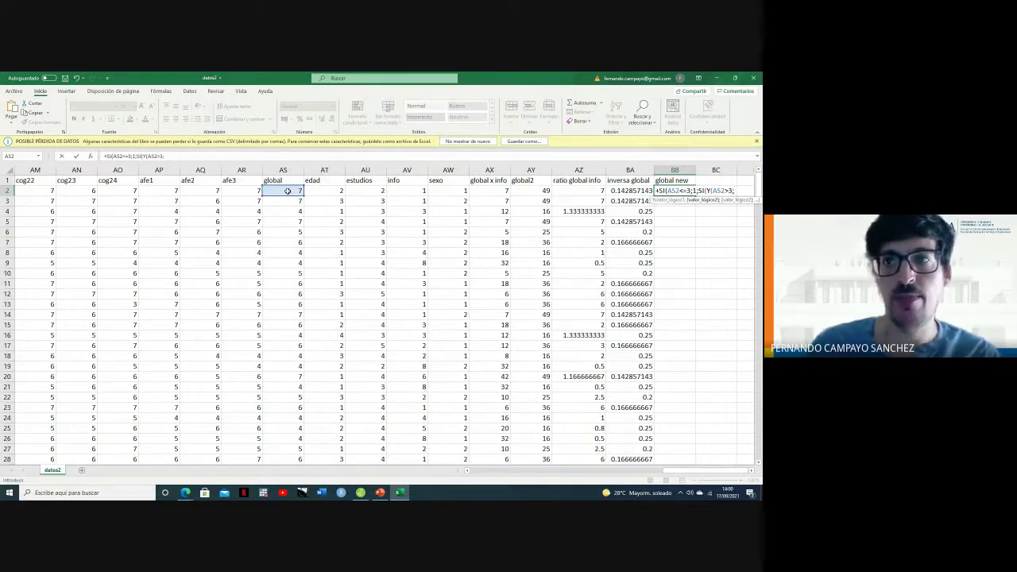
- Complete the Y test with AS2<=5 and make the second SI return 2 when it is met
left_click(287, 192)
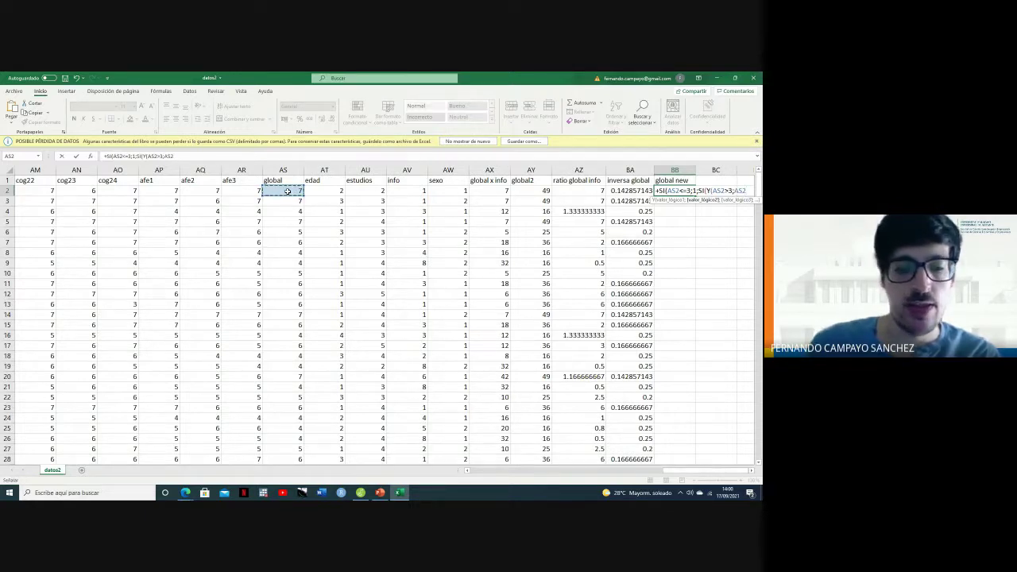
type("<")
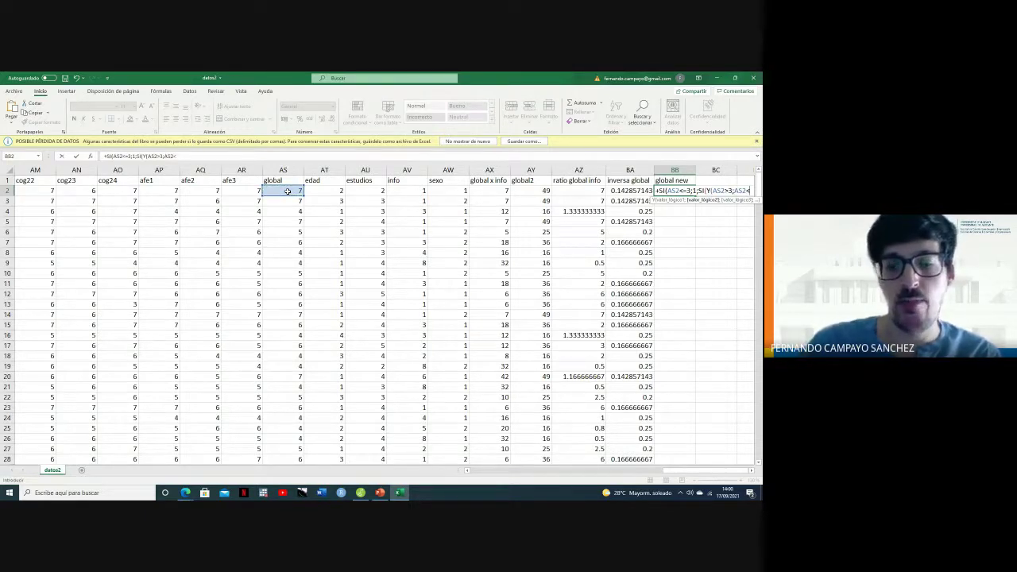
type("=")
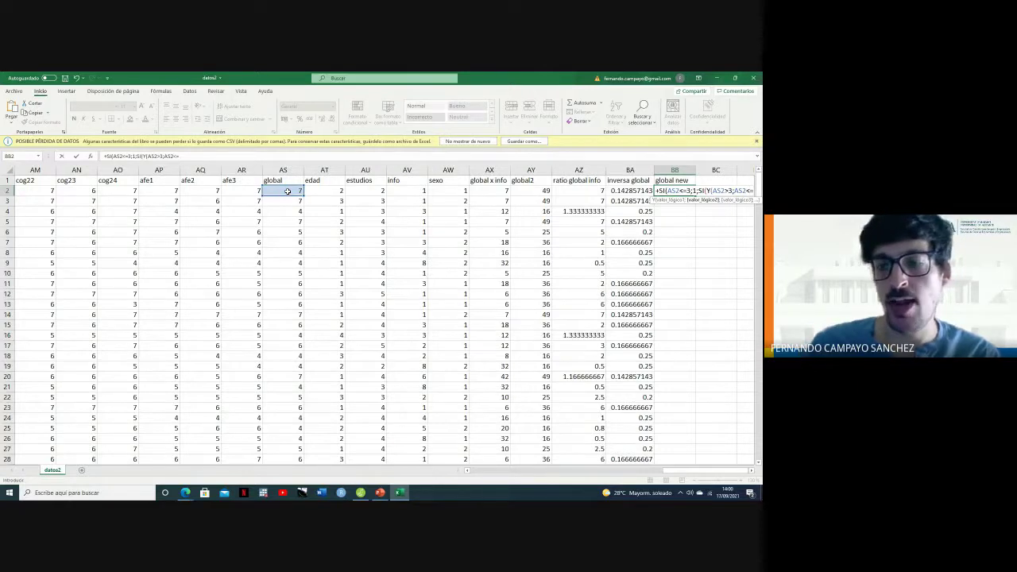
type("5")
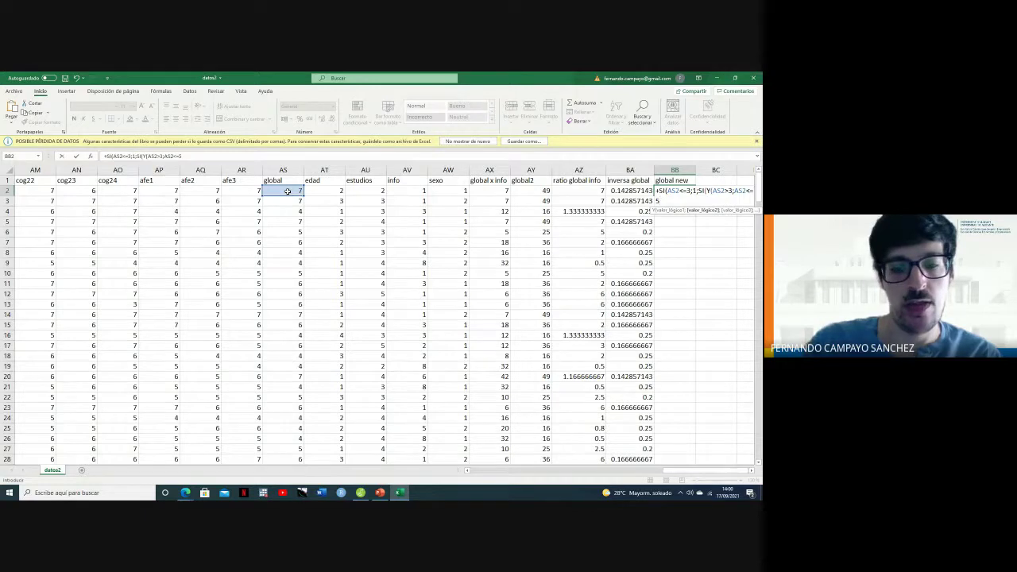
type(")")
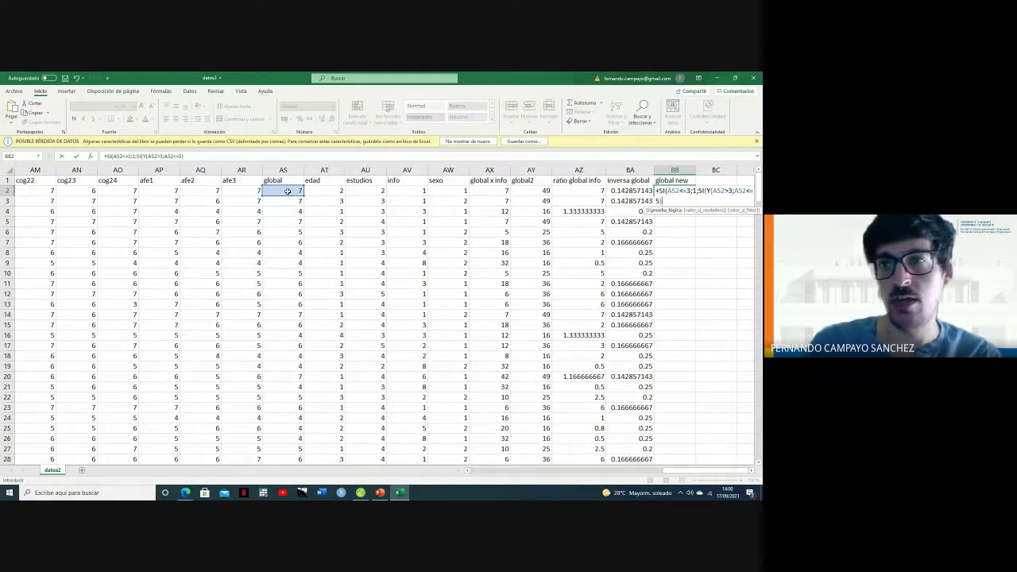
type(";")
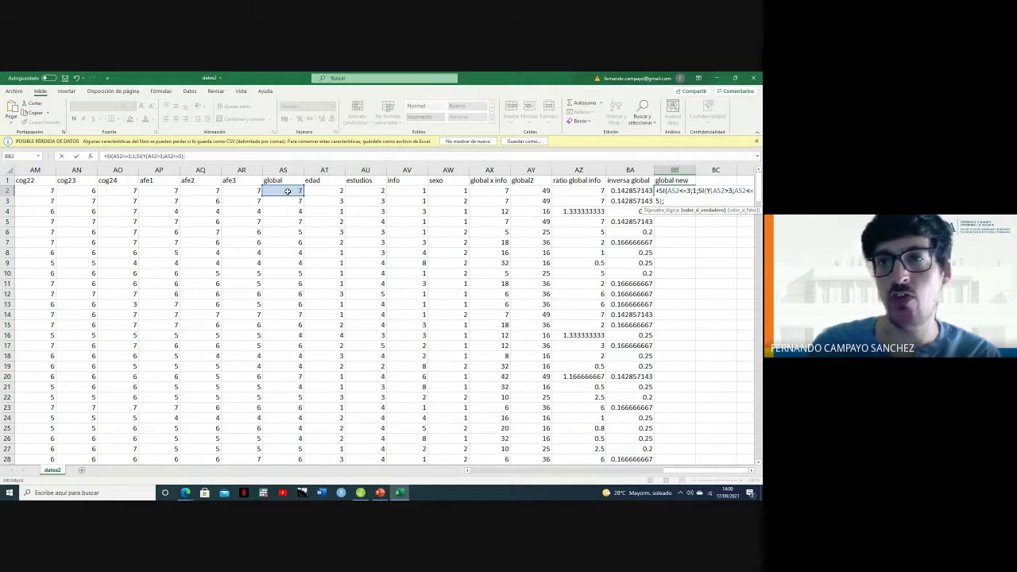
type("2;")
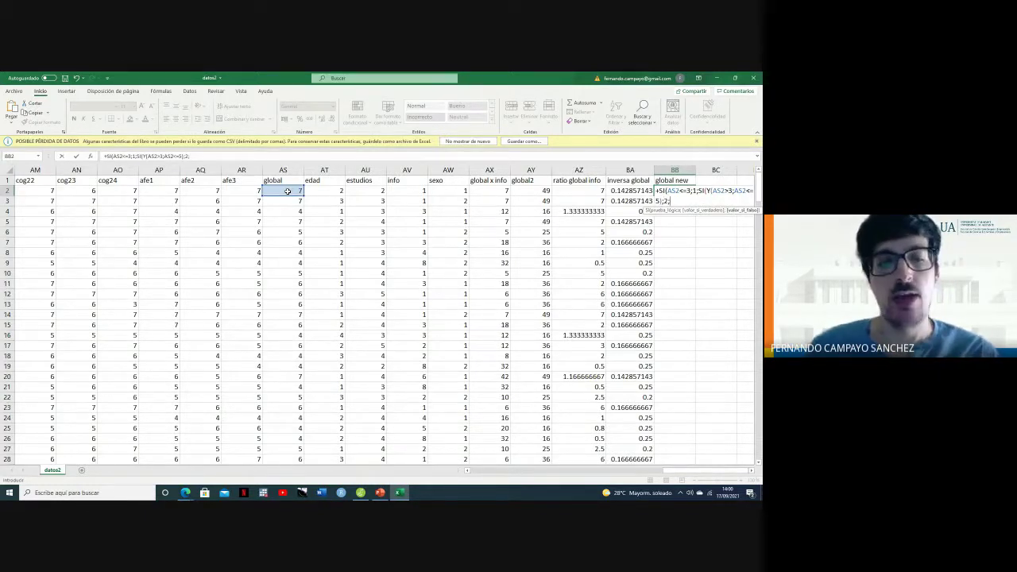
- Nest a third SI function as the false value of the second SI in BB2
type("s")
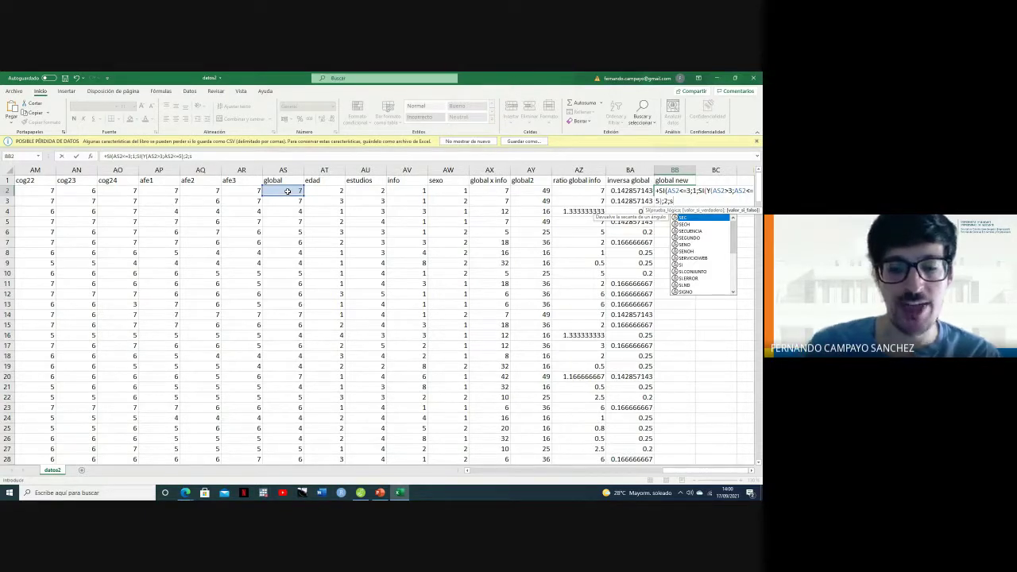
type("i")
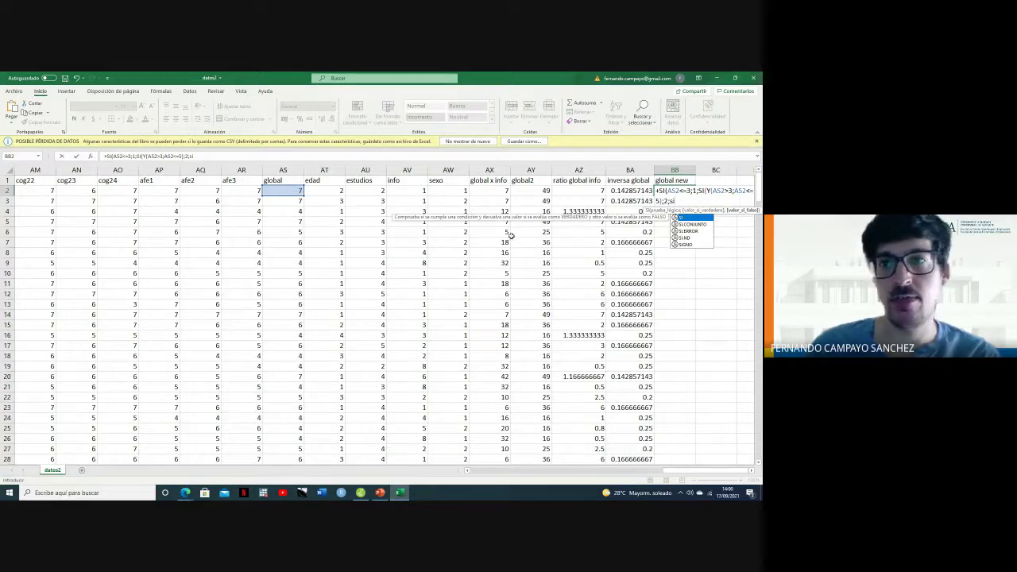
key("Escape")
type("(")
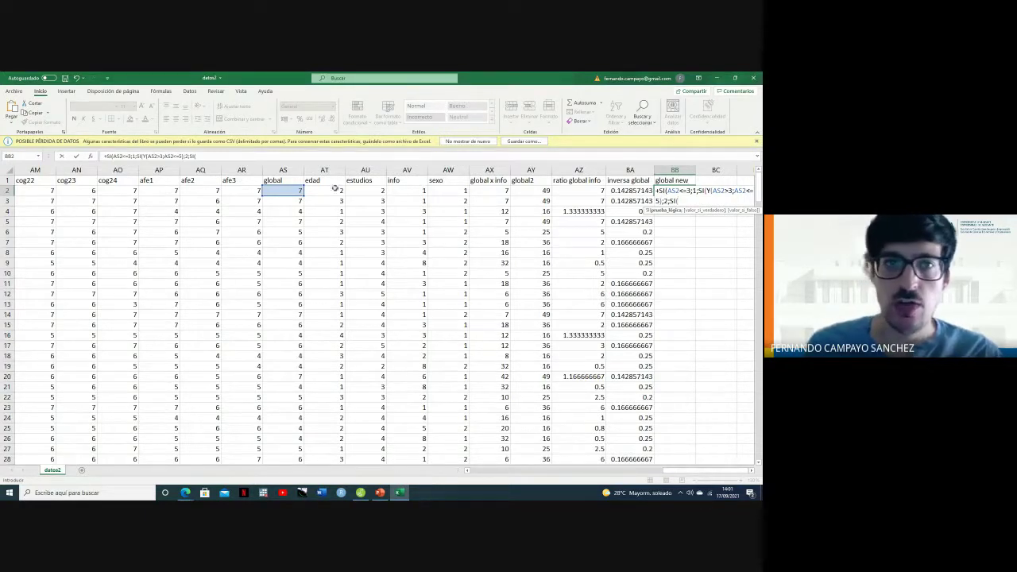
left_click(282, 189)
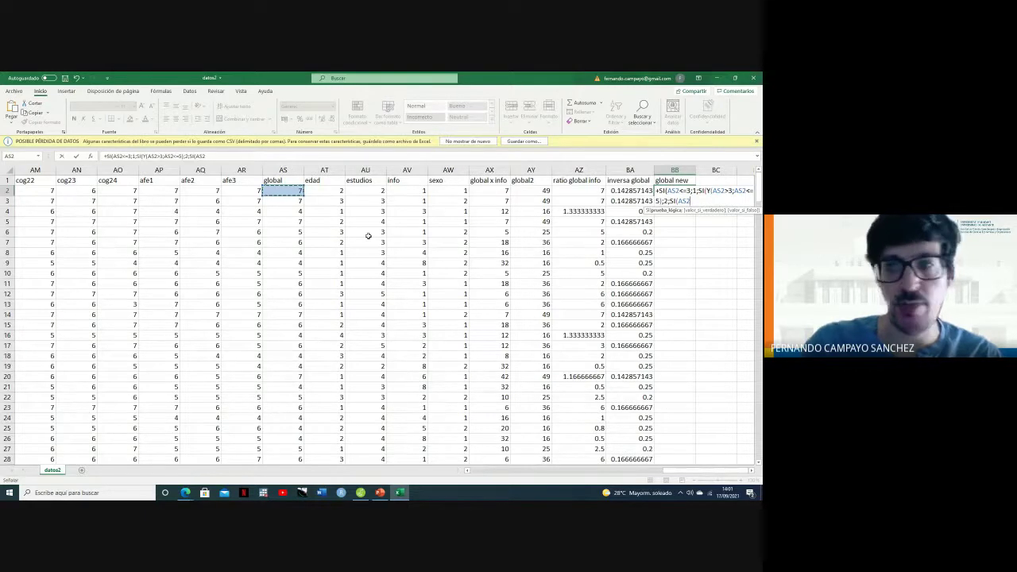
type("<")
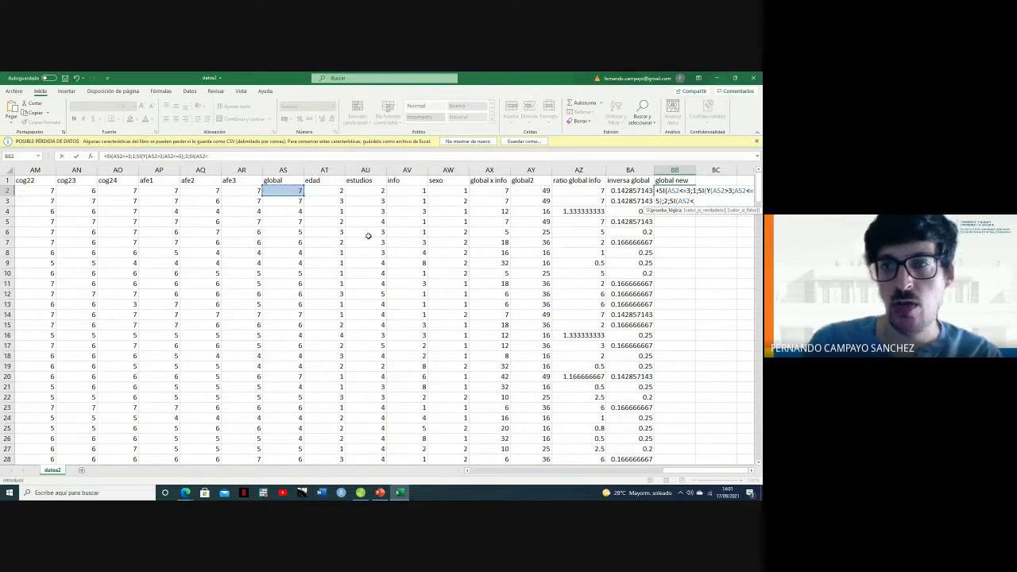
key("BackSpace")
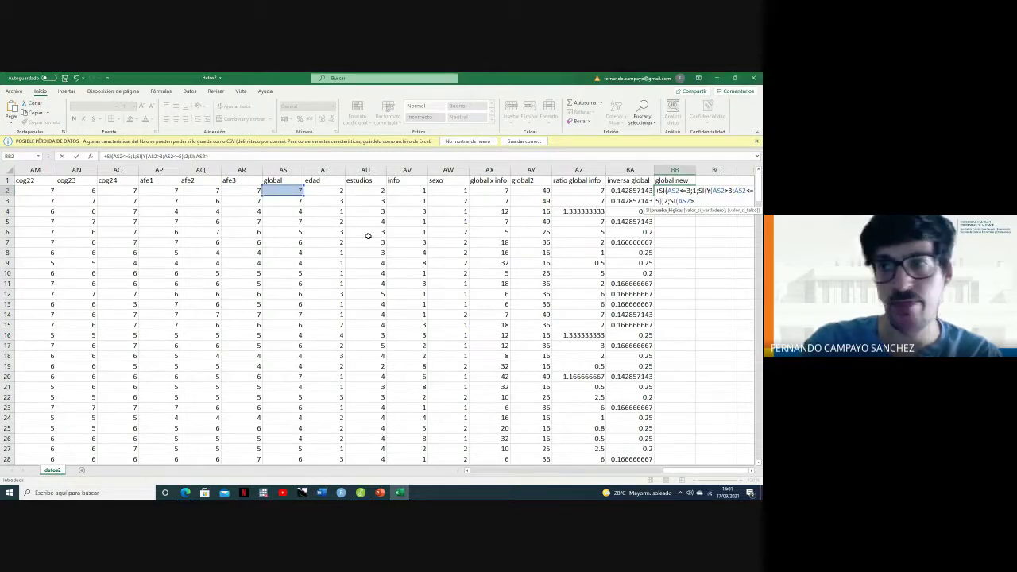
type(">")
key("BackSpace")
key("BackSpace")
key("BackSpace")
key("BackSpace")
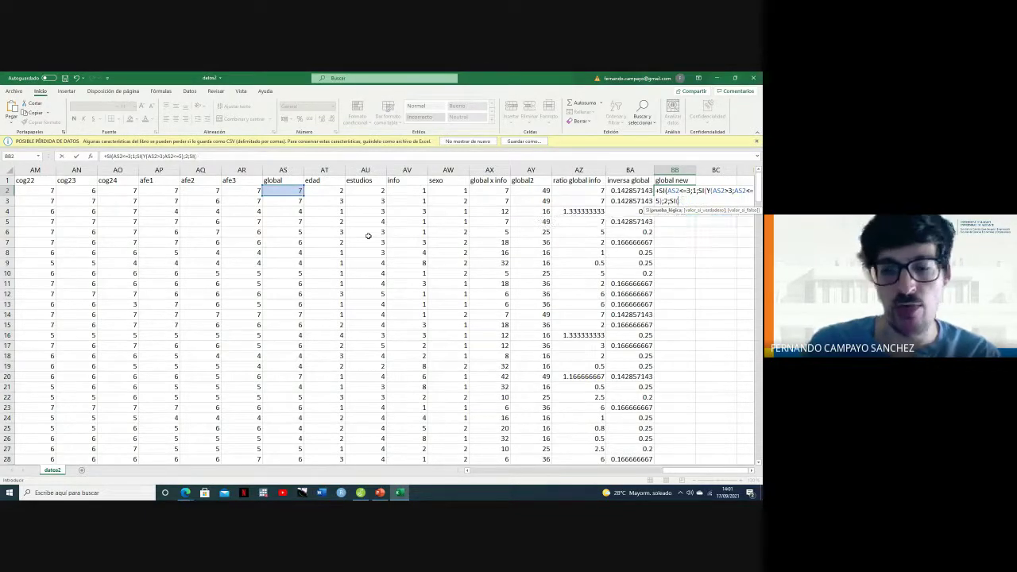
- Give the third SI the test Y(AS2>5;AS2<=7) for the highest global values
type("y")
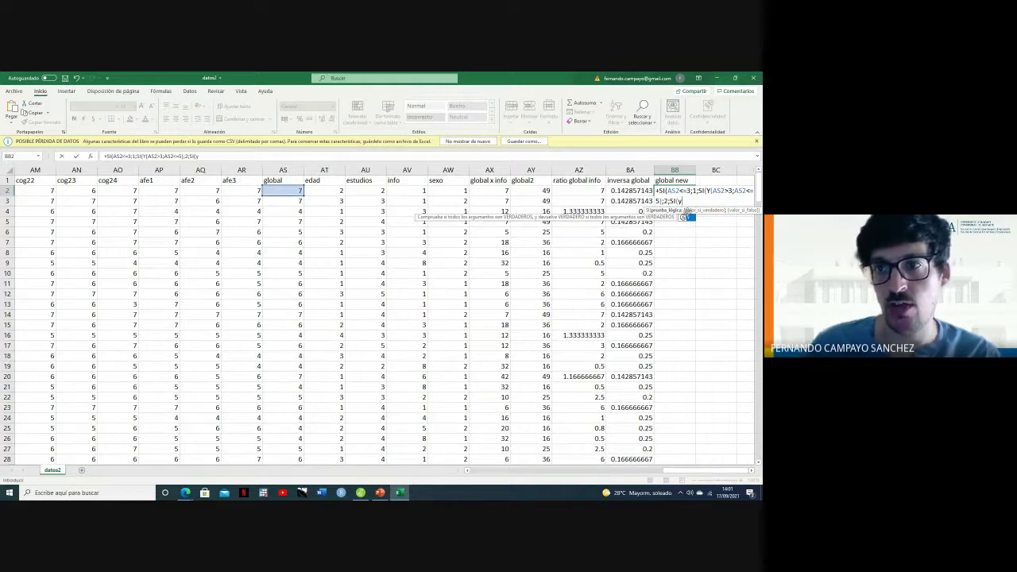
double_click(692, 219)
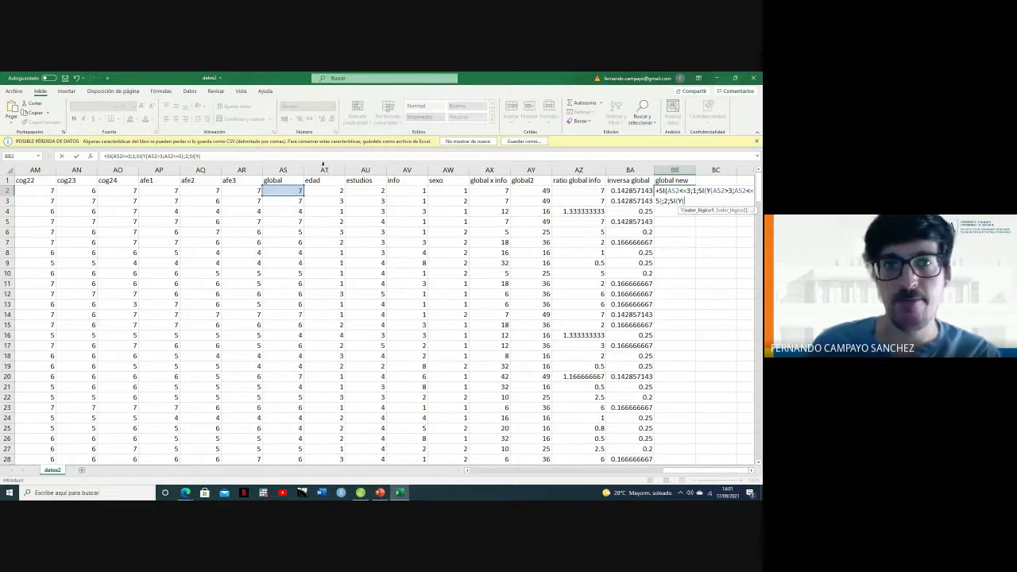
left_click(286, 191)
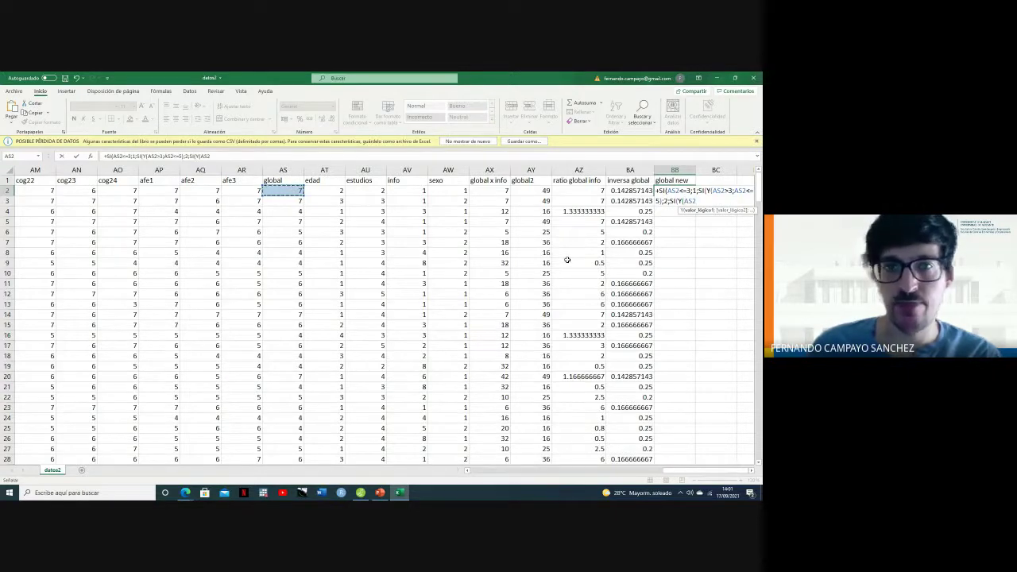
type(">5")
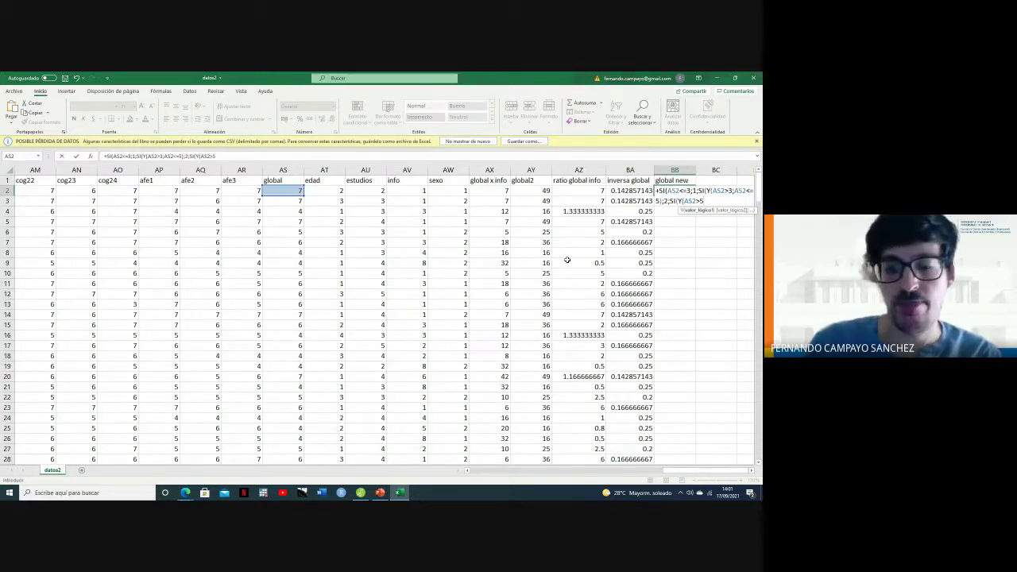
type(";")
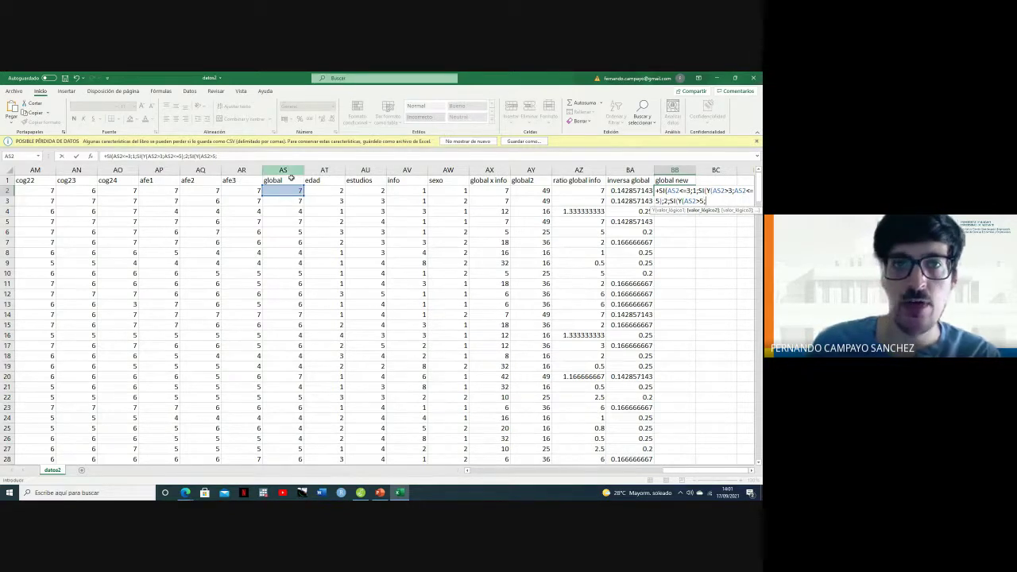
left_click(283, 193)
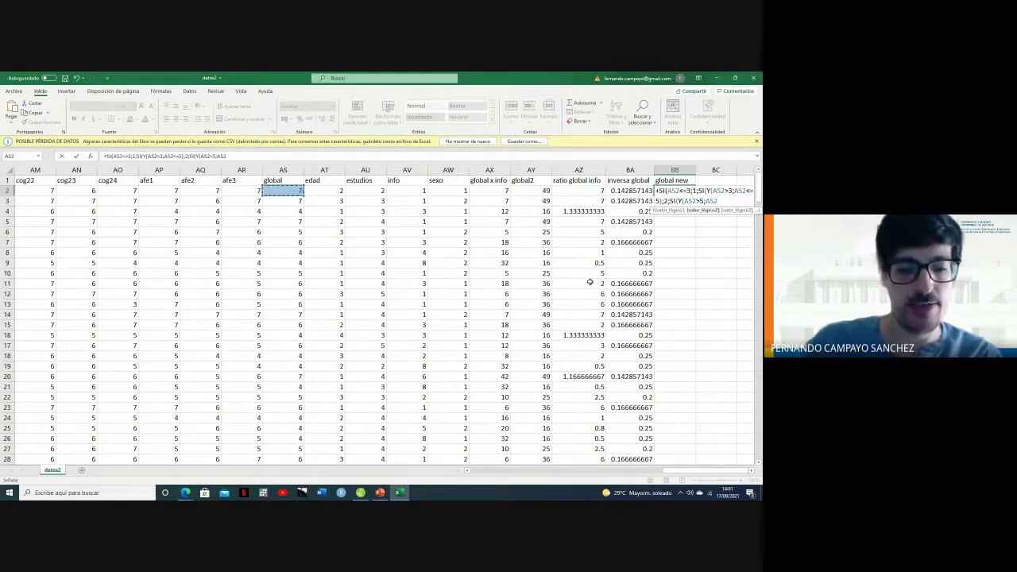
type("<=7")
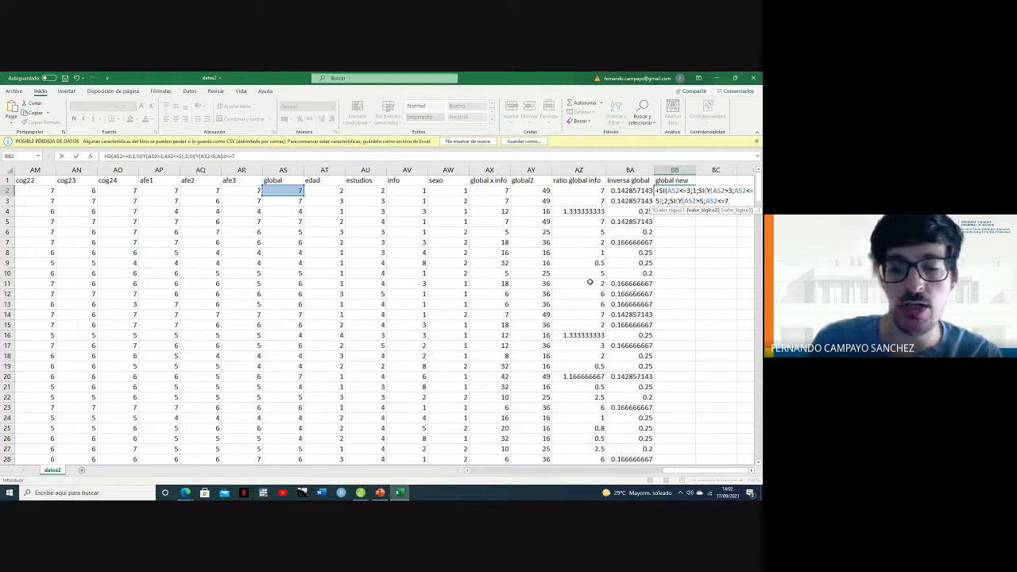
type(");")
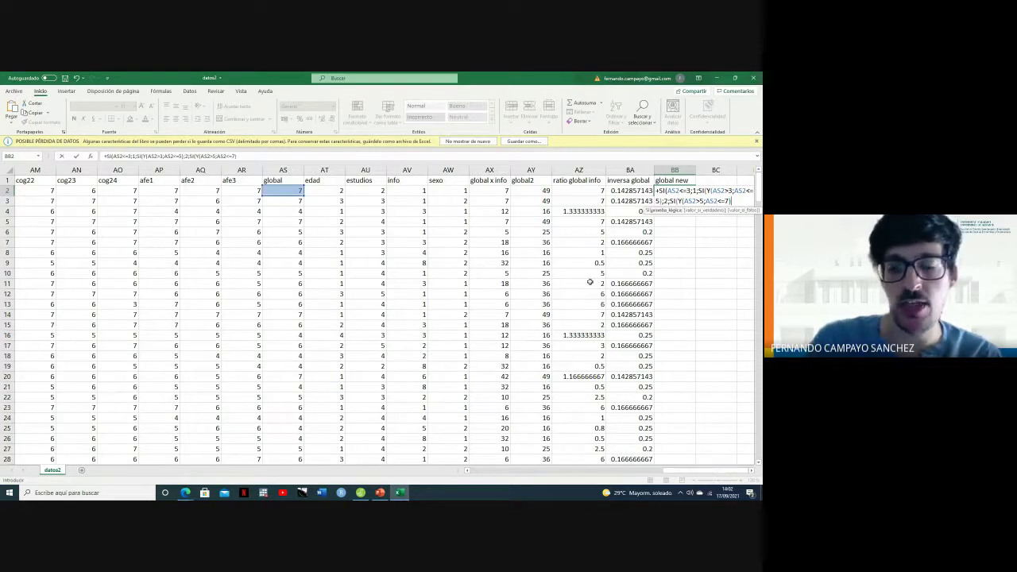
- Make the third SI return 3 when true and 0 otherwise, then close all three functions and enter BB2's formula
type("3")
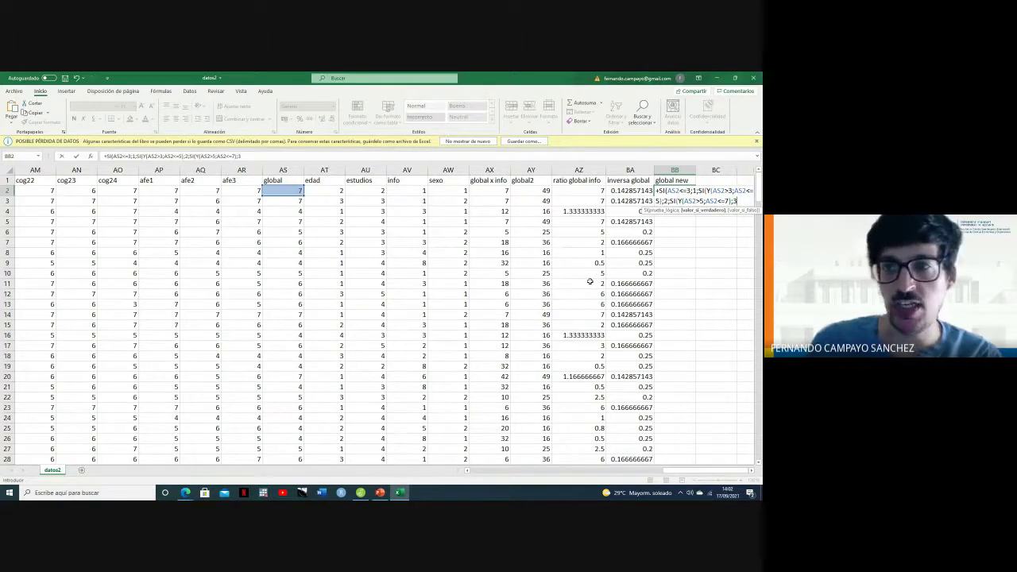
type(";")
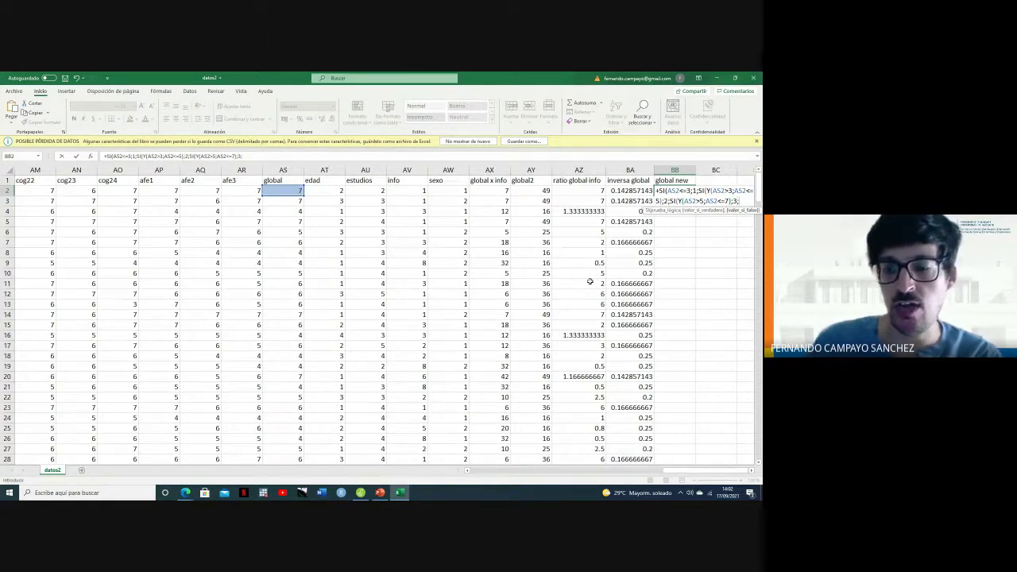
type("0")
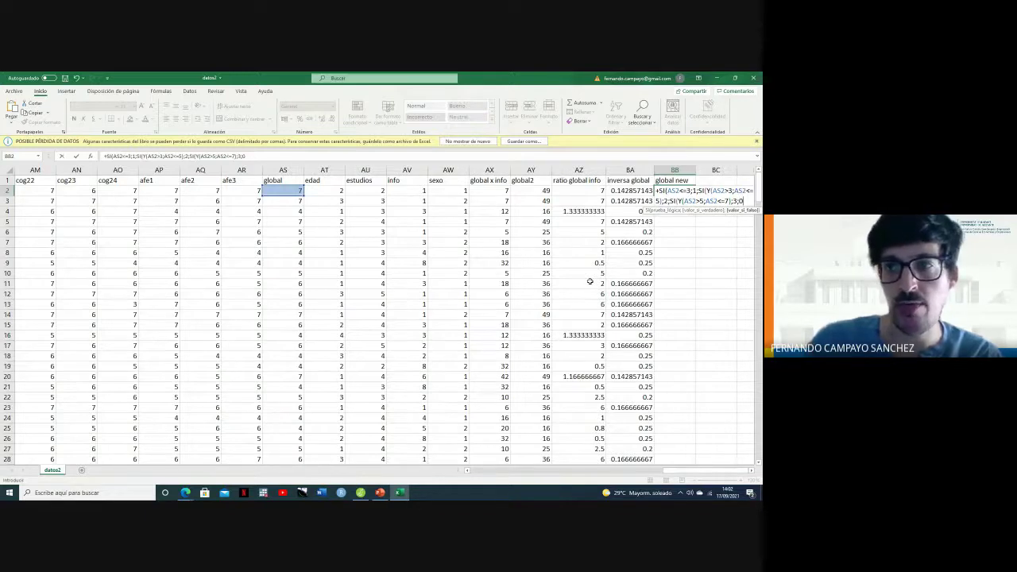
type(")")
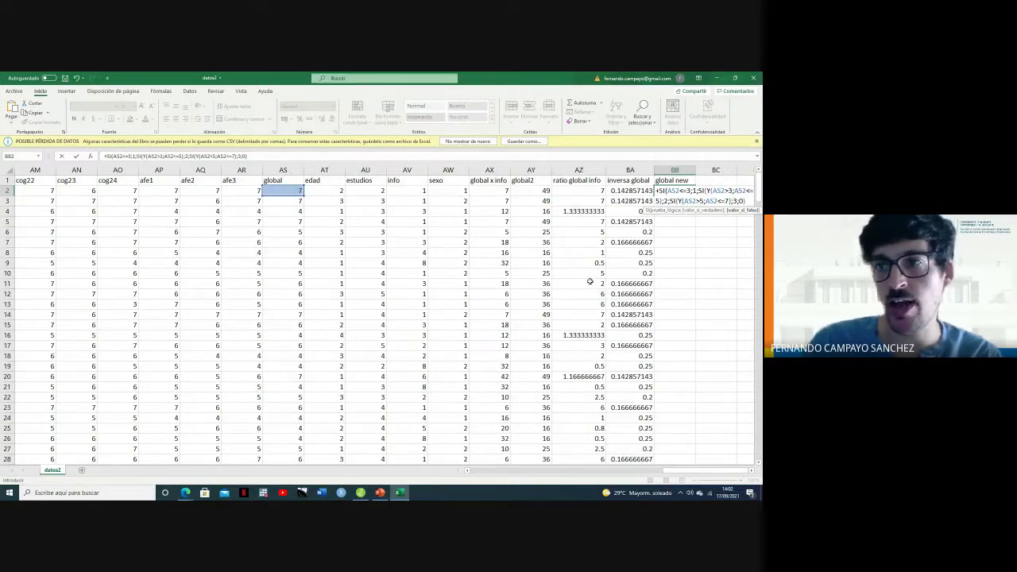
type(")")
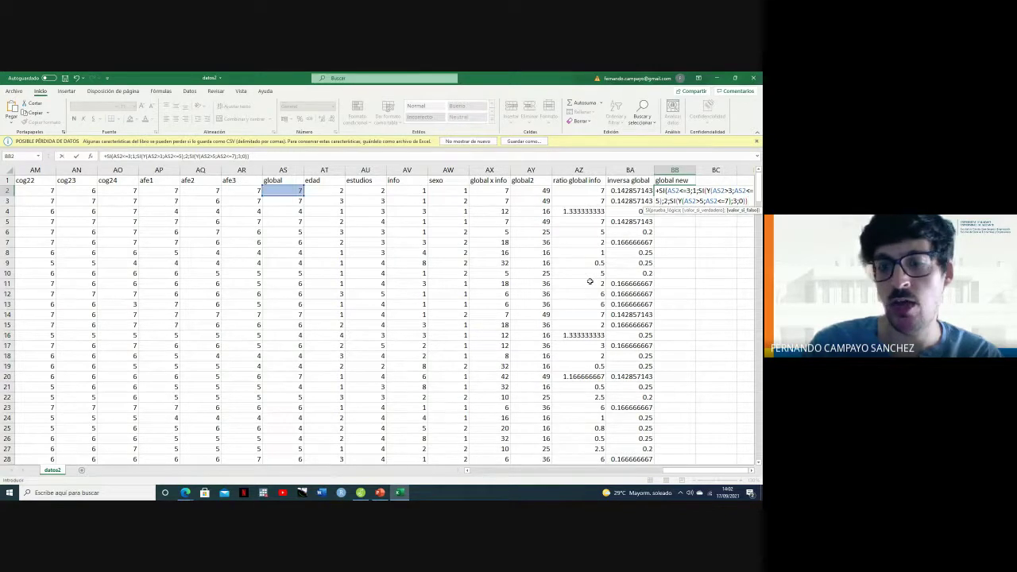
type(")")
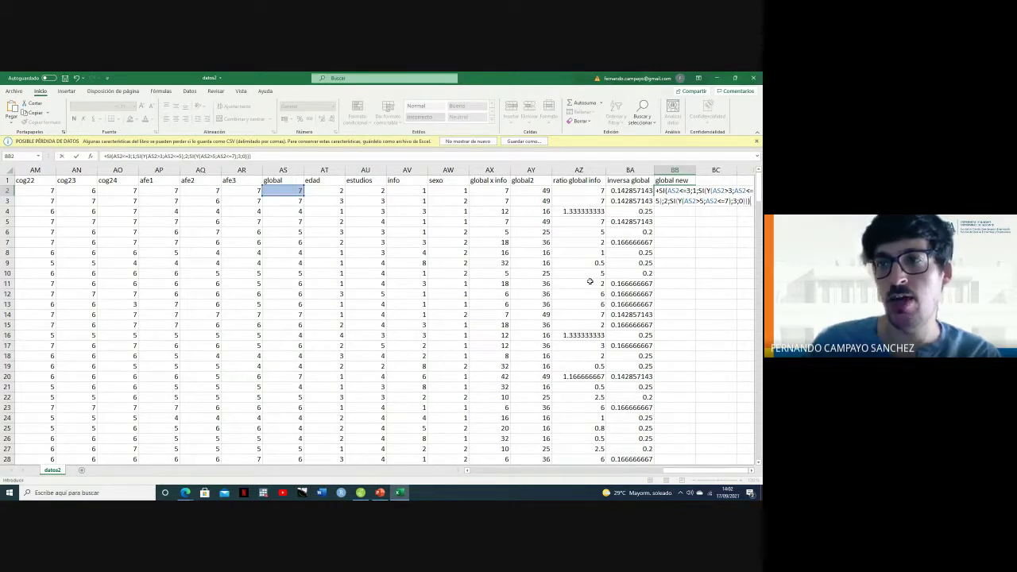
key("Return")
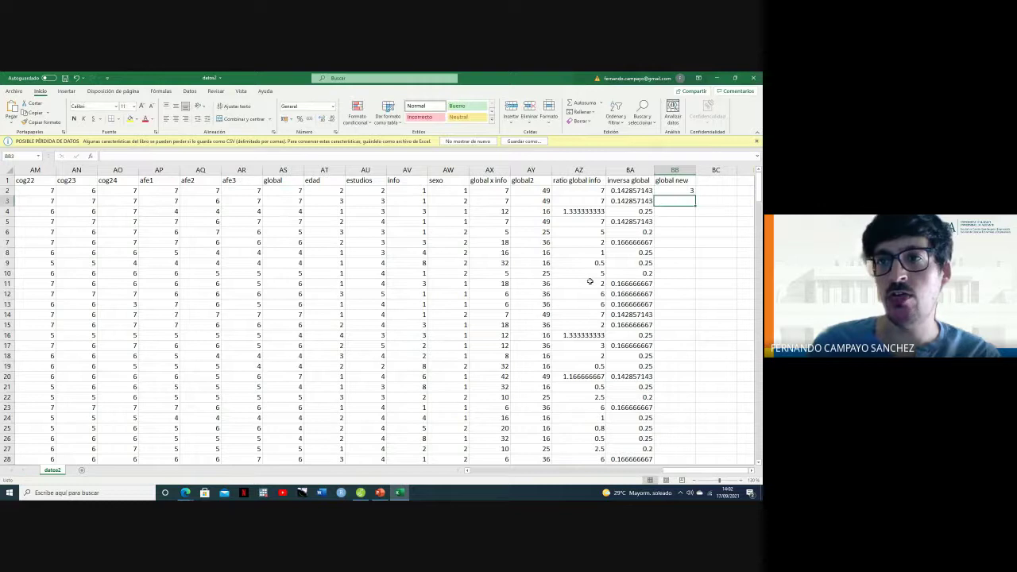
- Copy the full text of the nested SI formula from BB2 without altering the cell
left_click(687, 192)
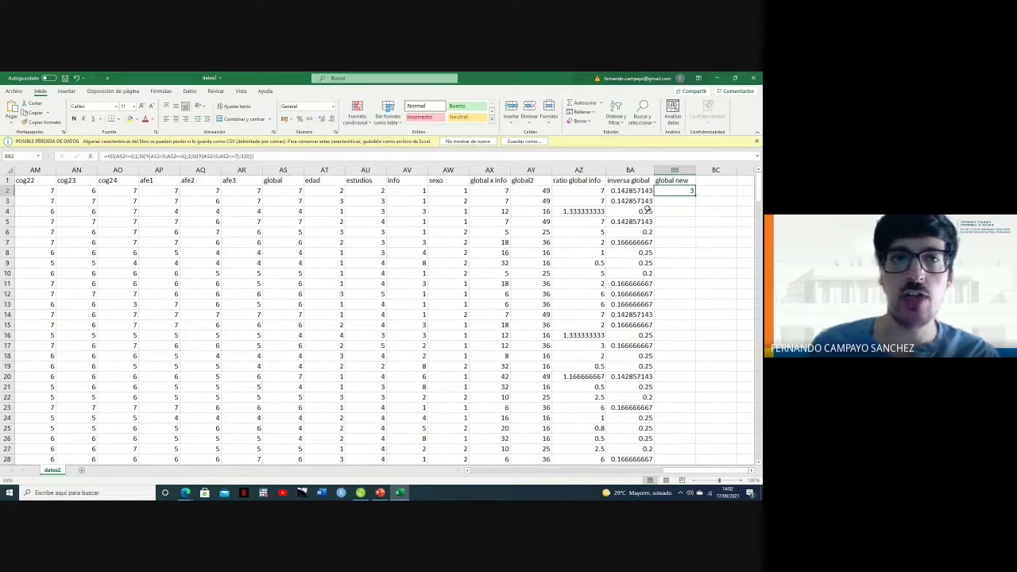
left_click(740, 480)
left_click(740, 481)
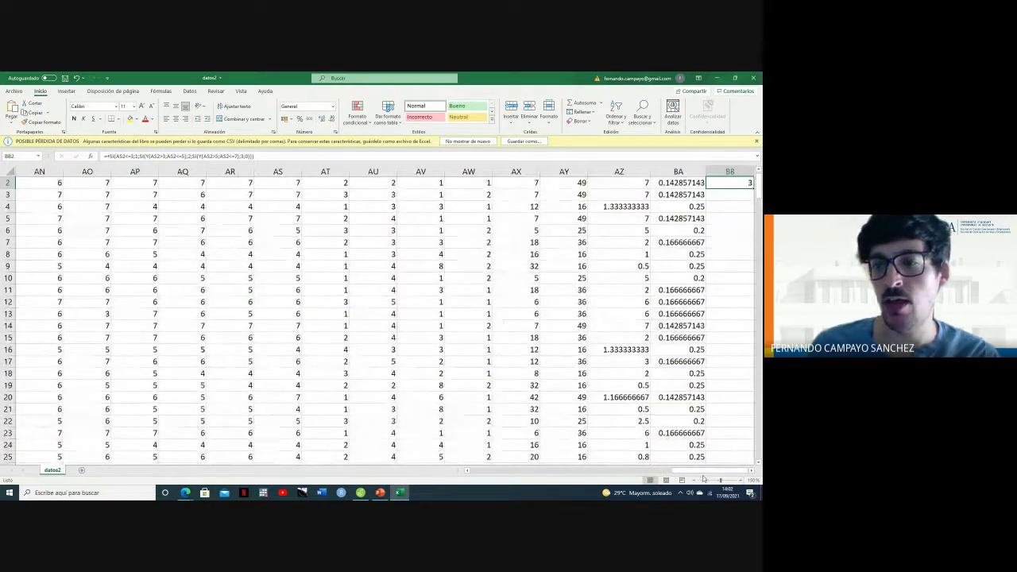
left_click(695, 480)
left_click(695, 481)
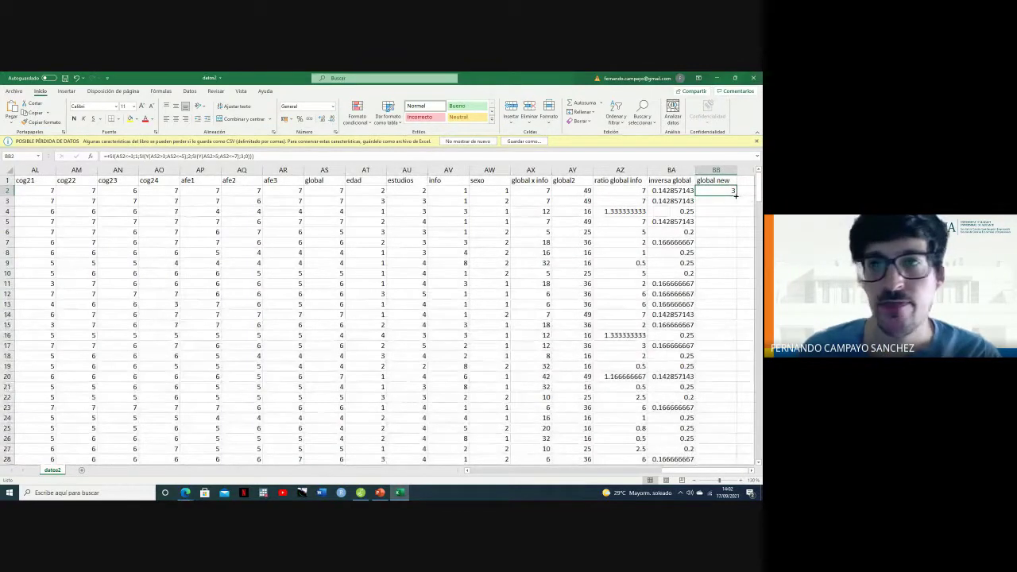
left_click_drag(255, 156, 63, 129)
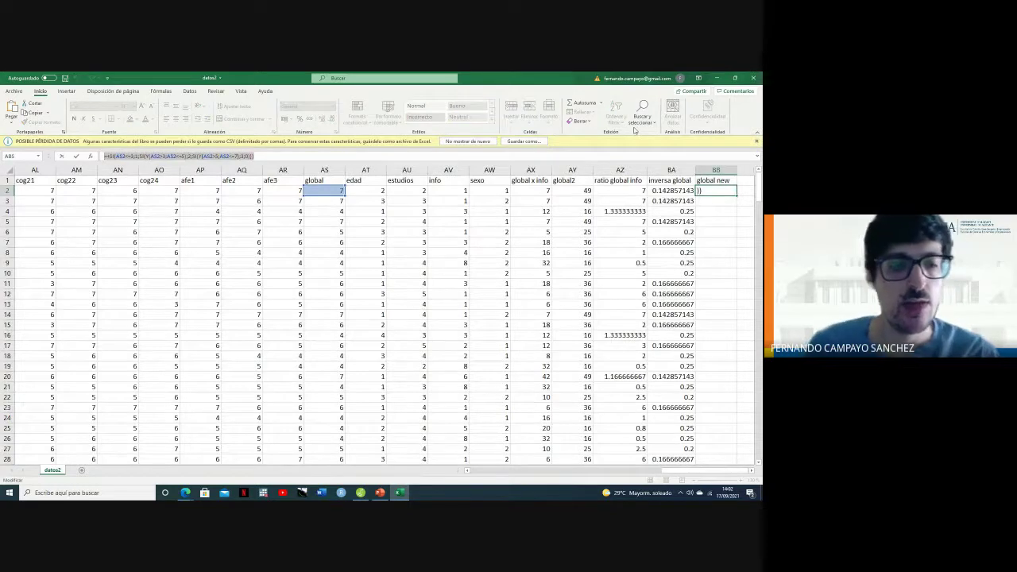
key("Escape")
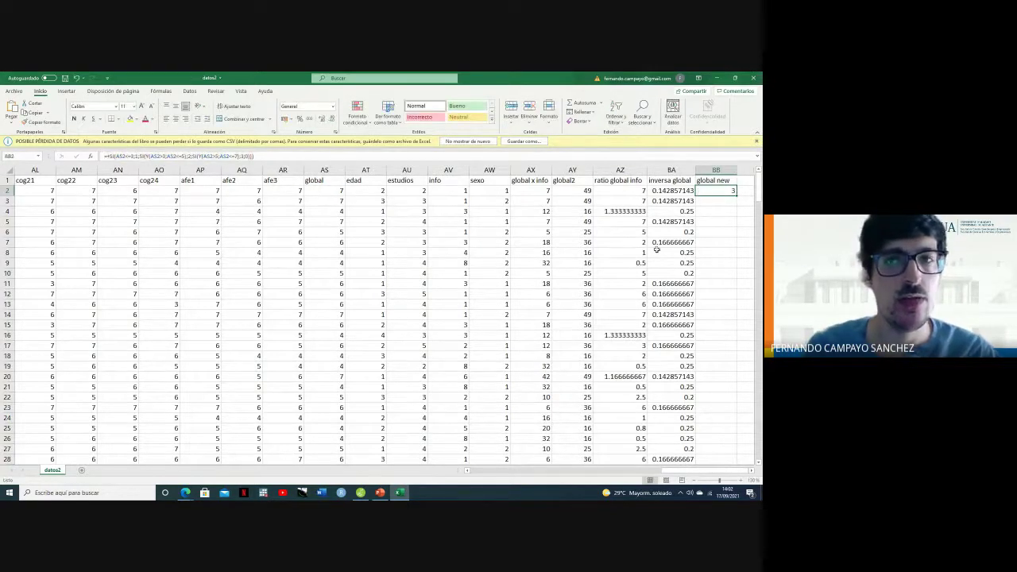
- Open Word with a blank document and paste the copied formula as text
left_click(79, 493)
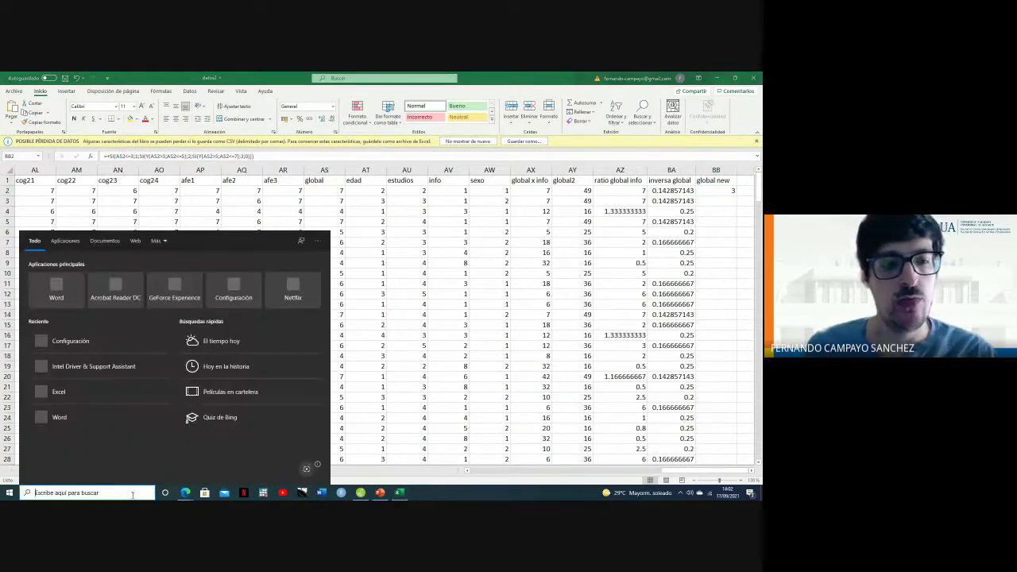
type("w")
left_click(133, 278)
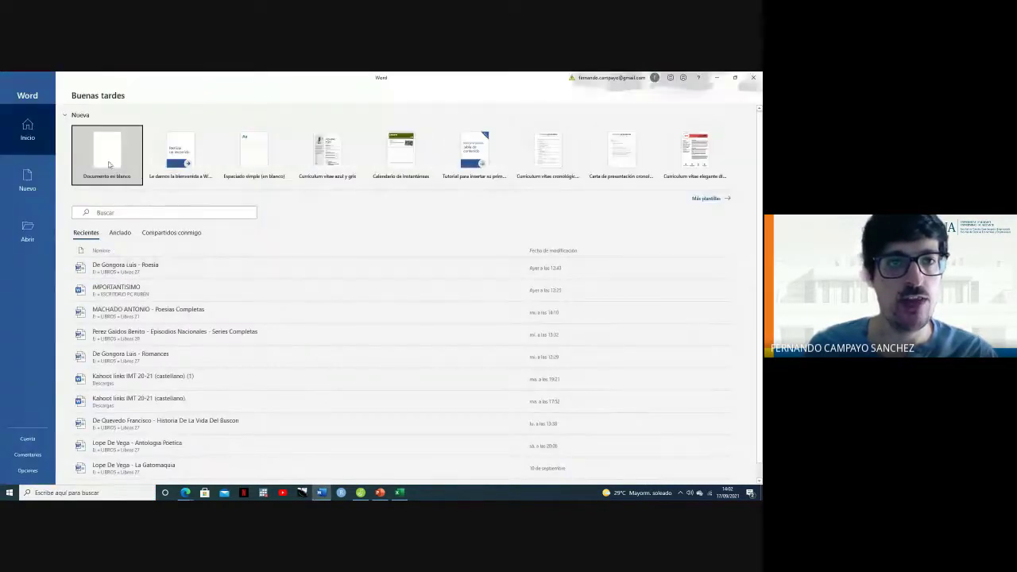
left_click(111, 154)
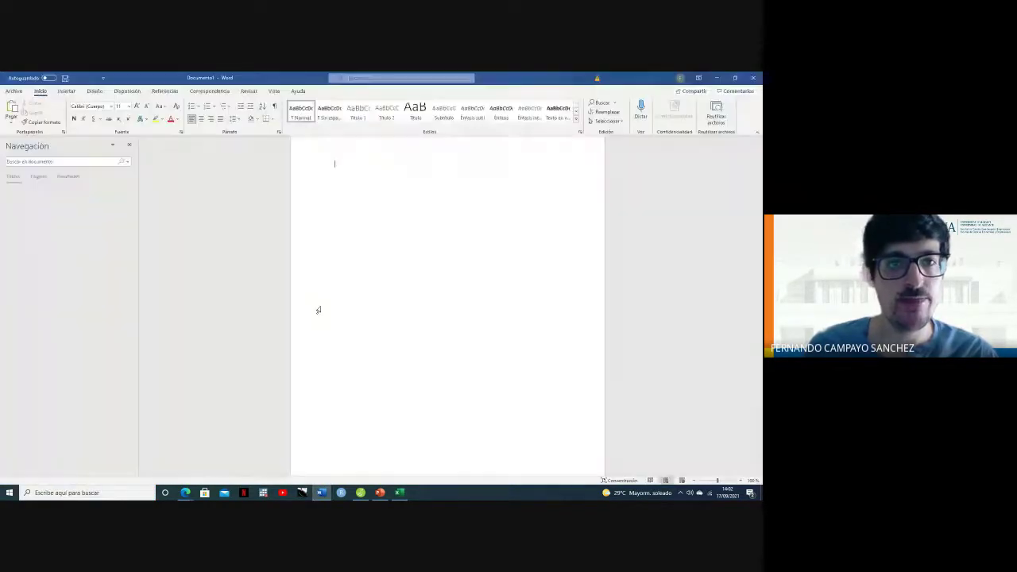
key("ctrl+v")
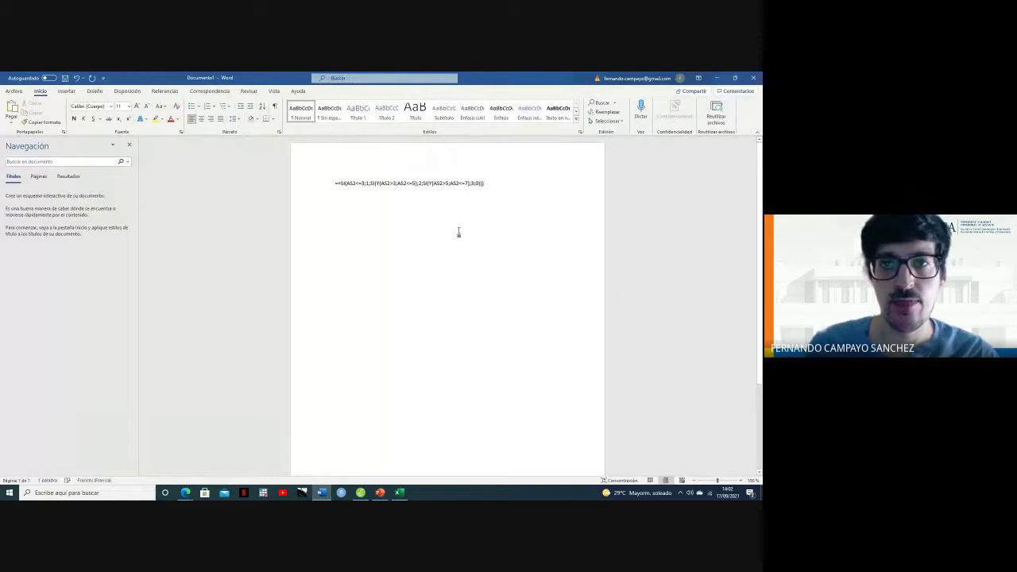
- Delete the redundant plus sign after the equals sign in the pasted formula
left_click_drag(504, 190, 318, 165)
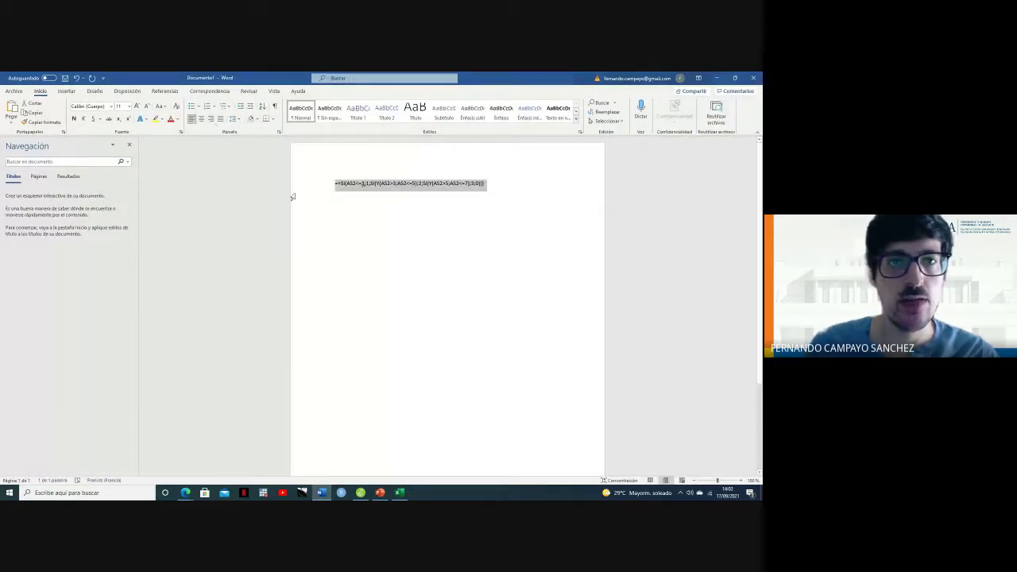
left_click(340, 188)
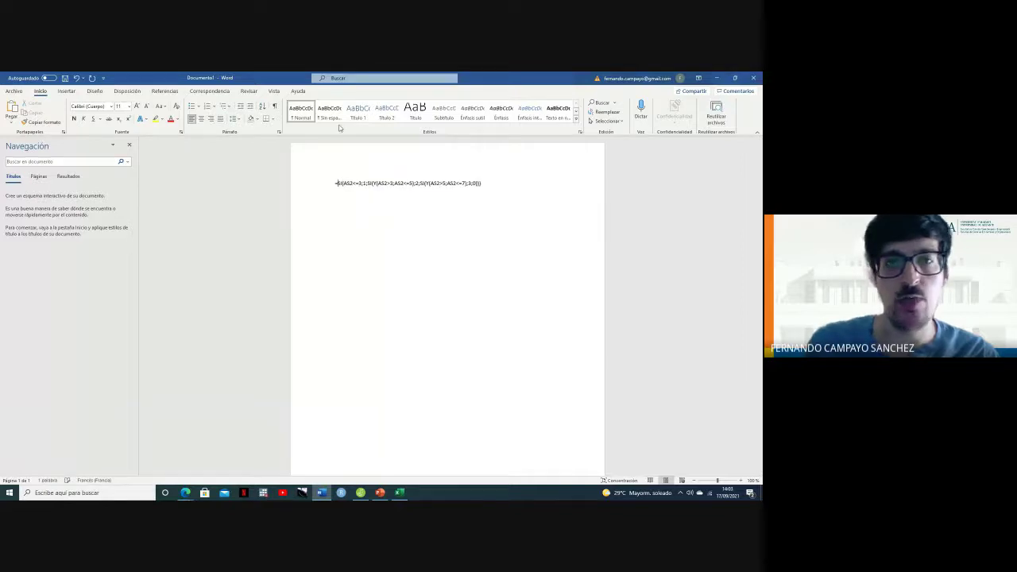
key("BackSpace")
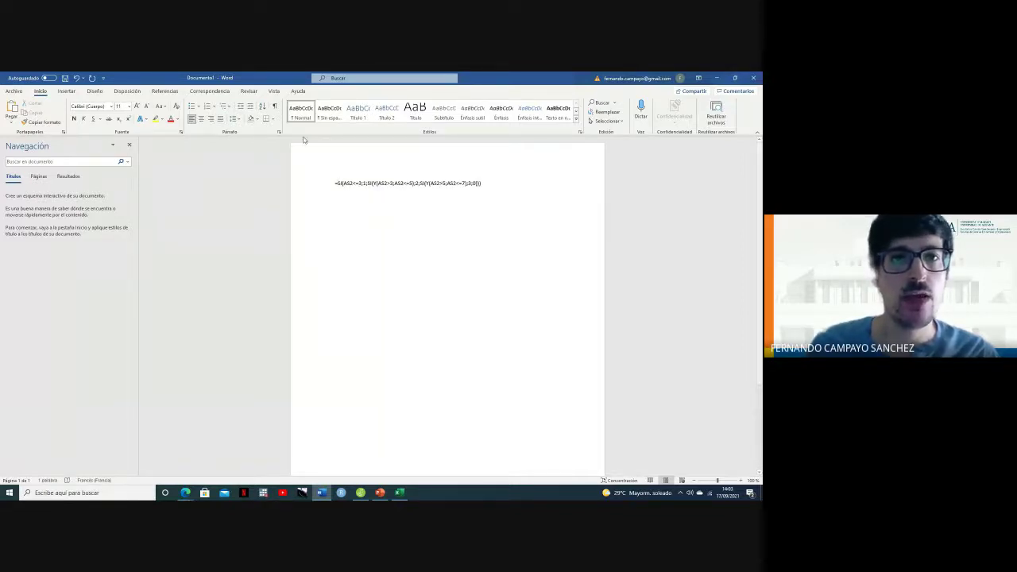
- Enlarge the whole formula text in the document to 24 points
left_click_drag(503, 188, 307, 166)
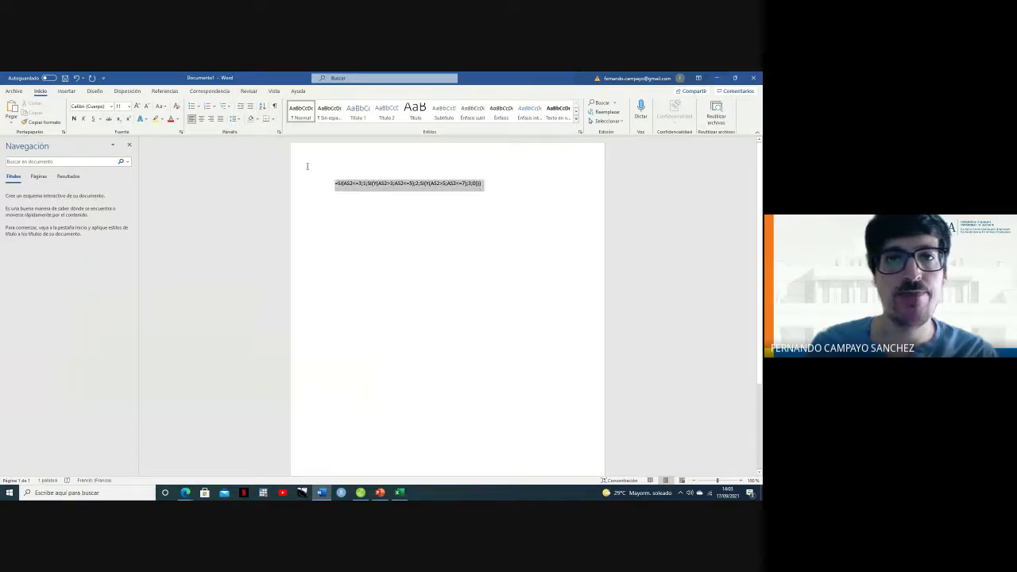
left_click(137, 107)
left_click(137, 107)
left_click(137, 108)
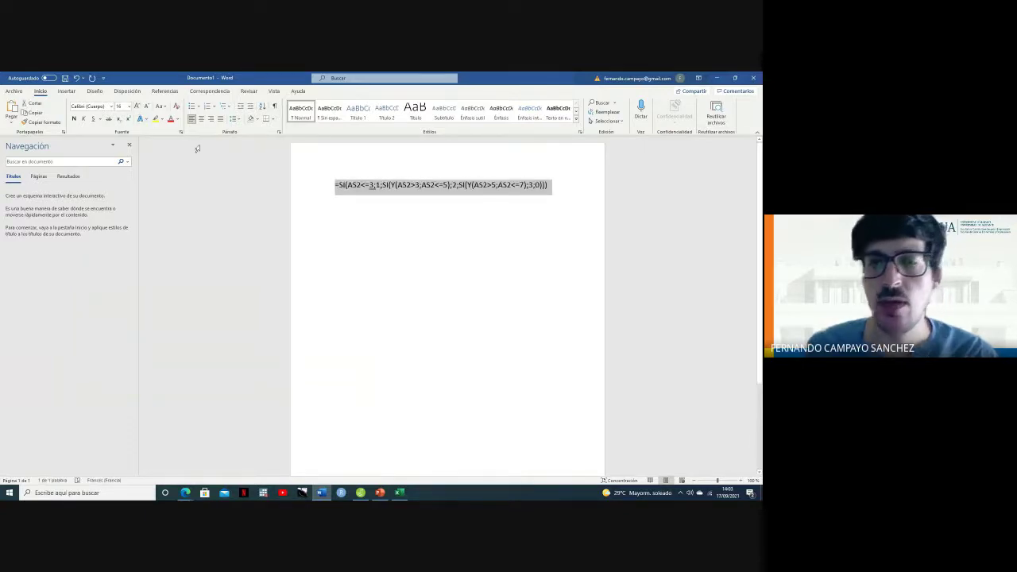
left_click(441, 208)
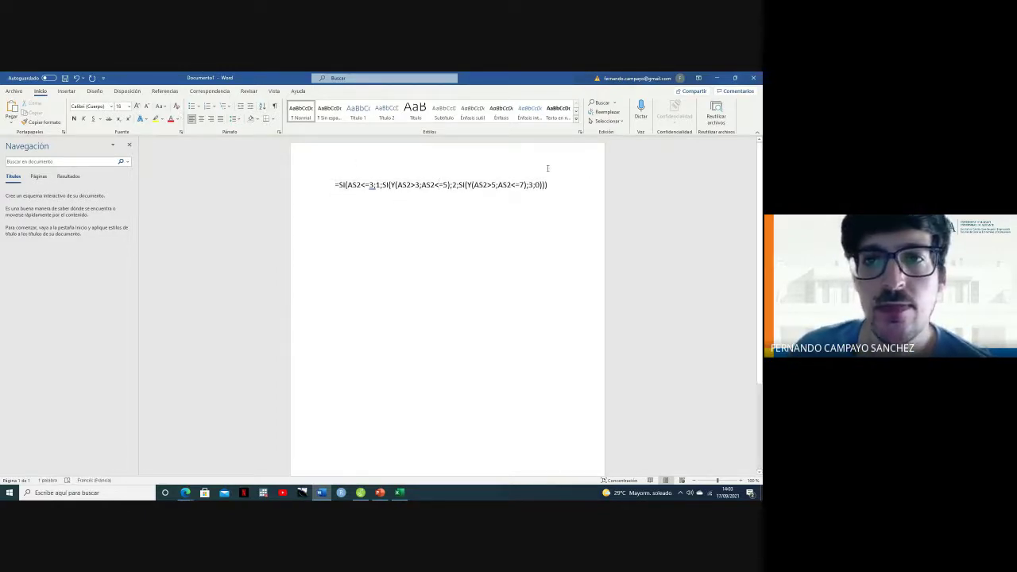
key("ctrl+a")
left_click(136, 105)
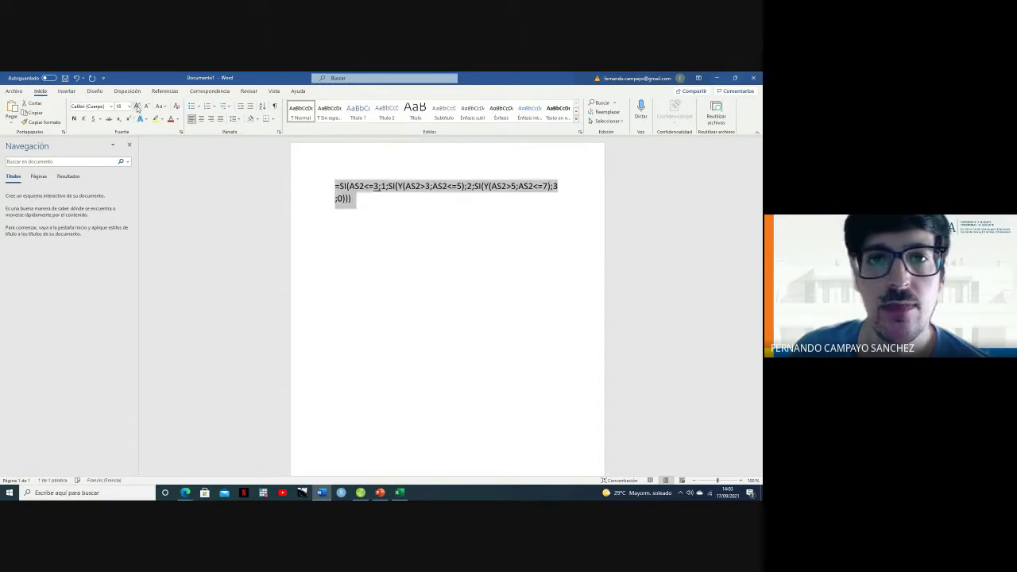
left_click(136, 106)
left_click(136, 105)
left_click(137, 106)
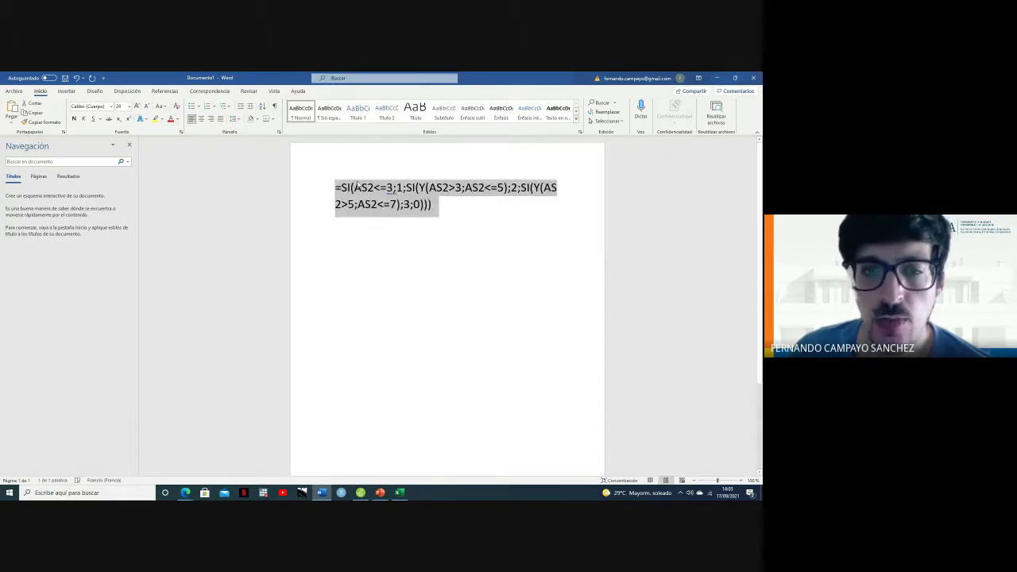
left_click(393, 235)
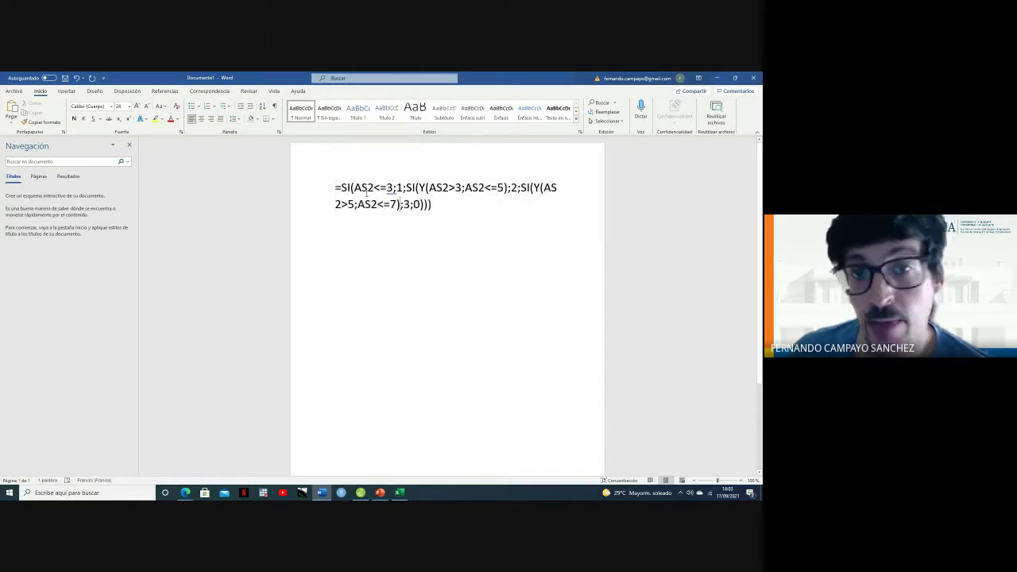
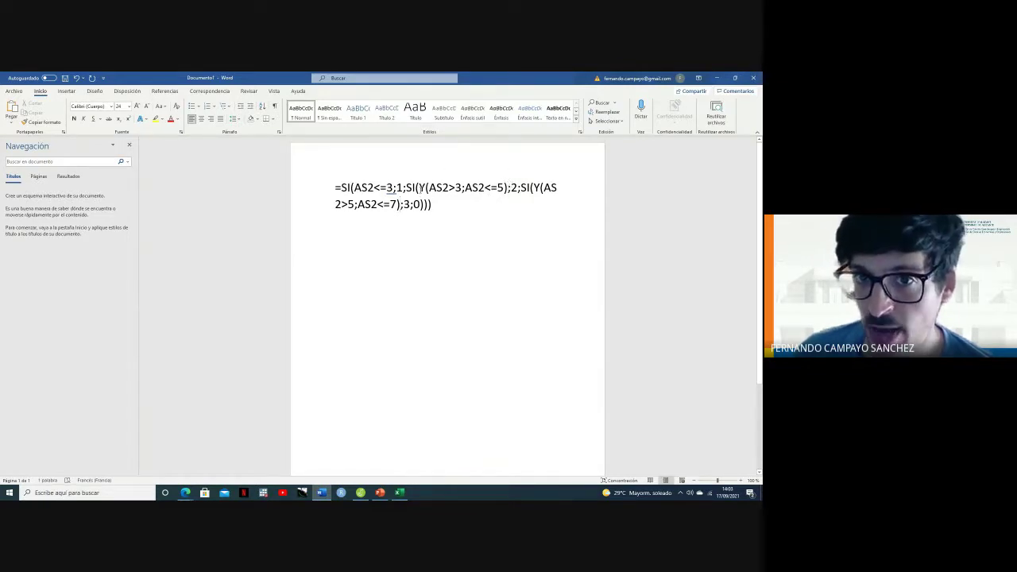
- Examine the two Y conditions in the formula, highlighting Y(AS2>3;AS2<=5) and Y(AS2>5;AS2<=7) in turn
left_click_drag(420, 189, 508, 188)
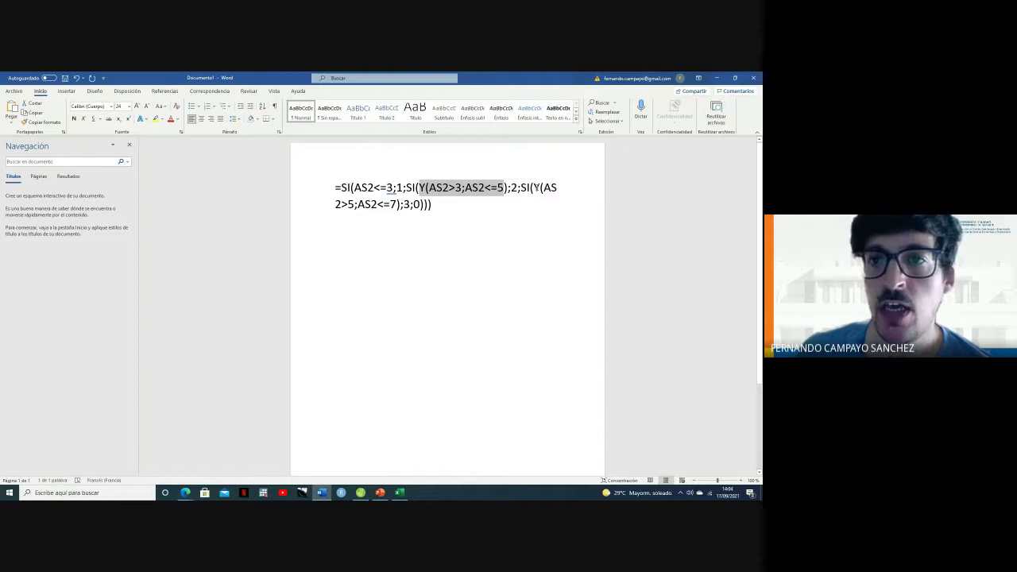
left_click_drag(537, 188, 407, 217)
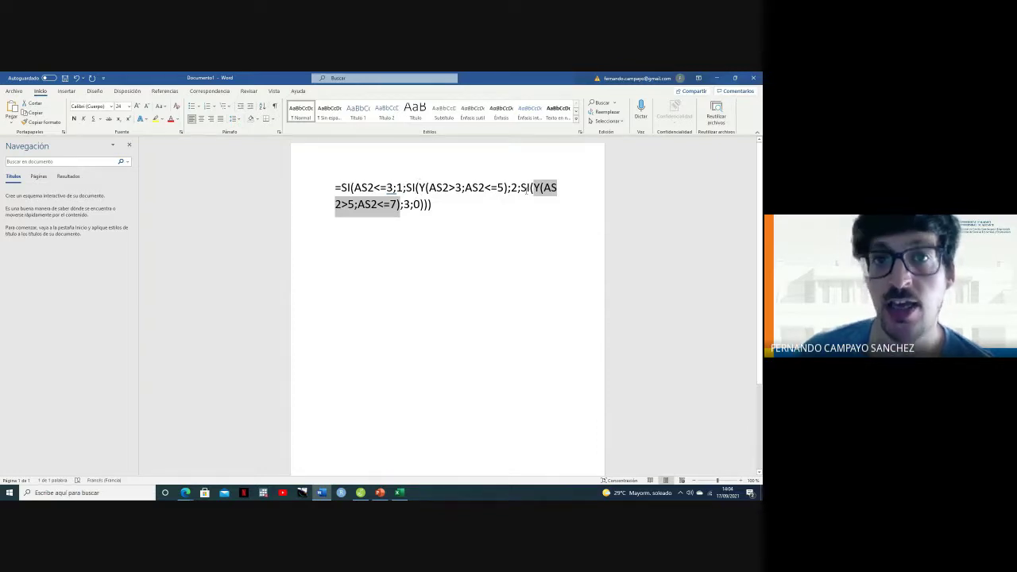
left_click(433, 203)
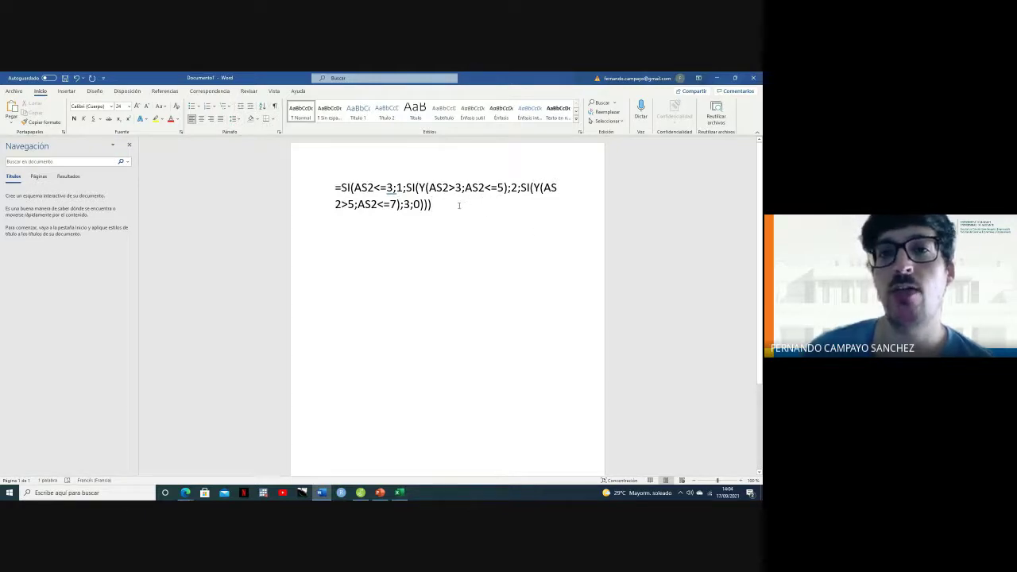
- Increase the font size of the entire formula to 36 points
left_click_drag(459, 205, 443, 155)
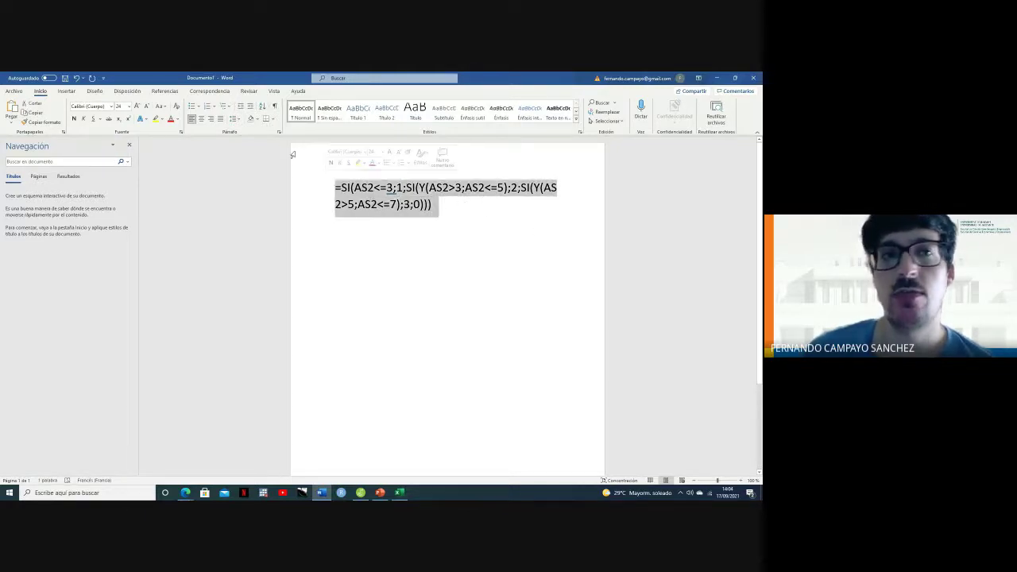
left_click(136, 105)
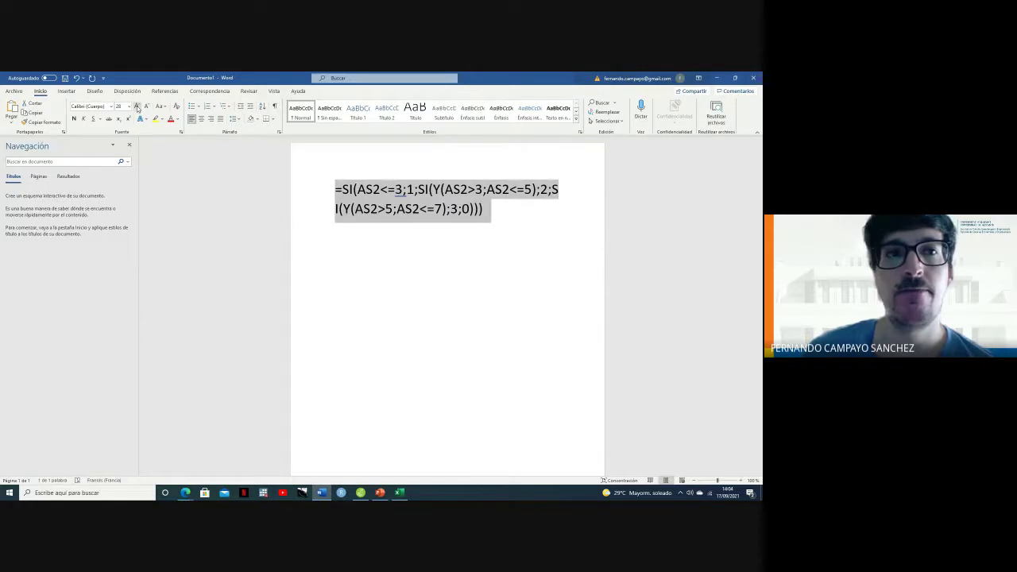
left_click(137, 107)
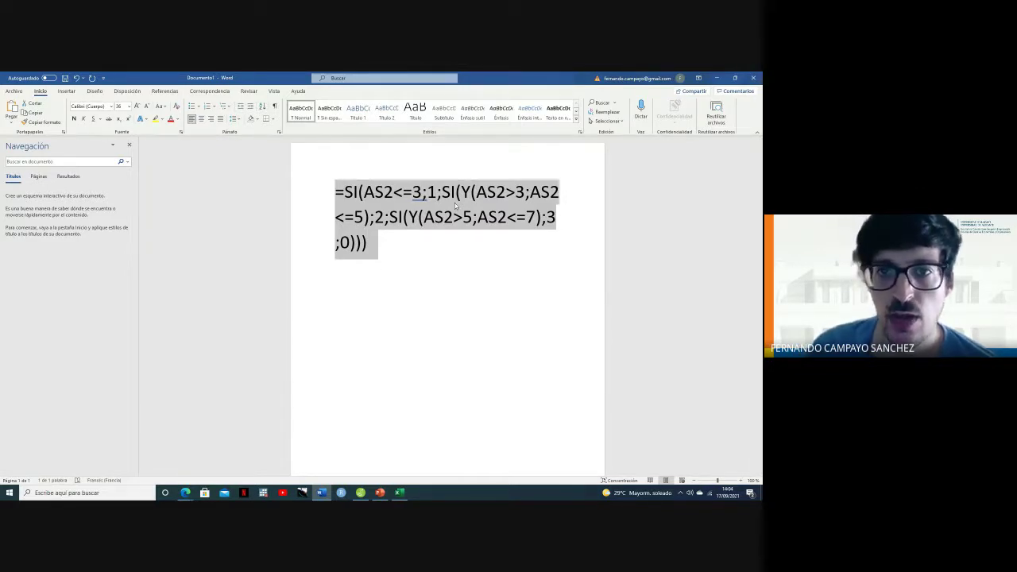
- Switch back to the datos2 workbook in Excel and fill BB2's formula down the global new column
left_click(717, 78)
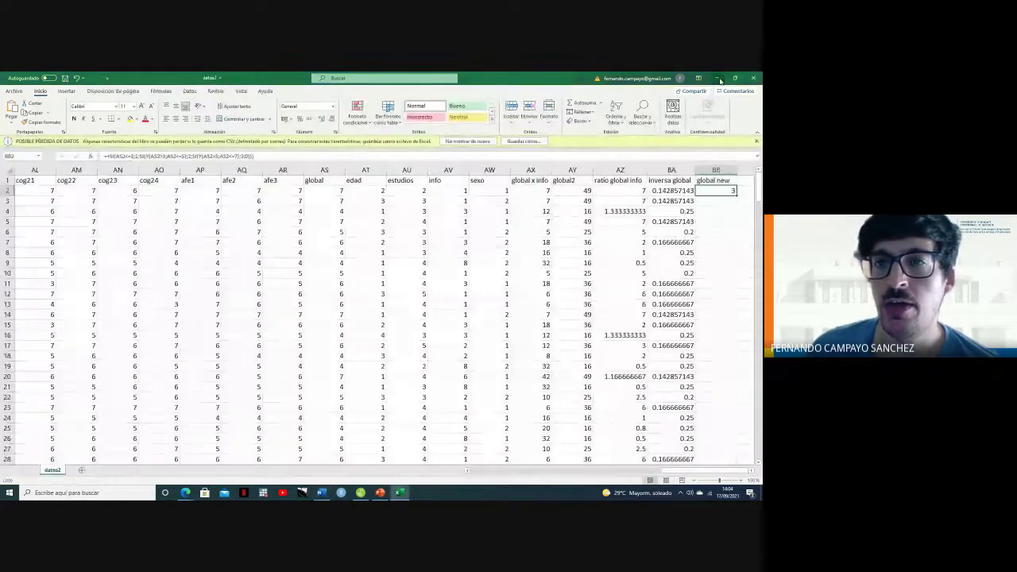
double_click(736, 195)
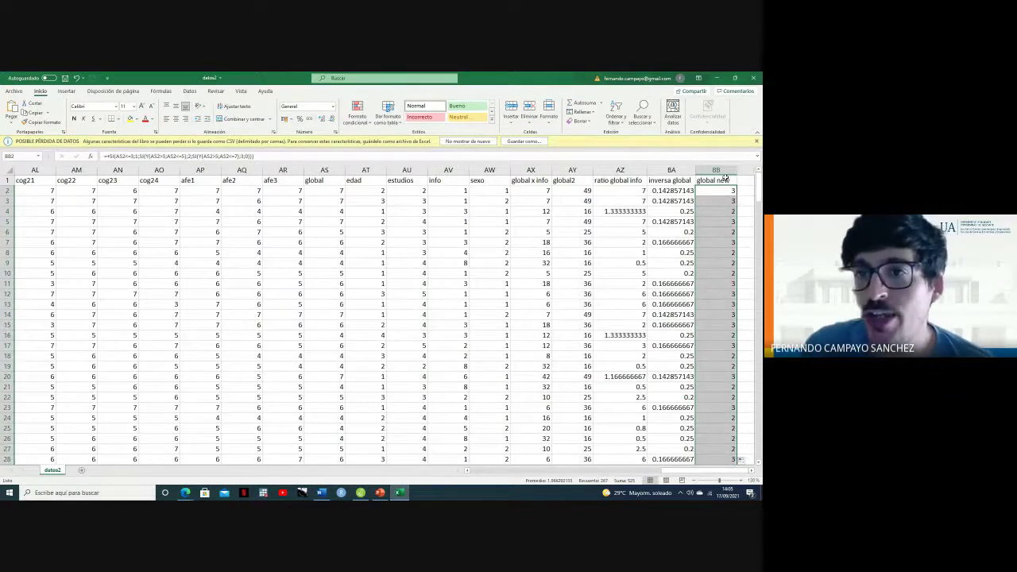
- Turn on filtering for the whole header row 1 of the datos2 sheet
left_click_drag(723, 180, 378, 132)
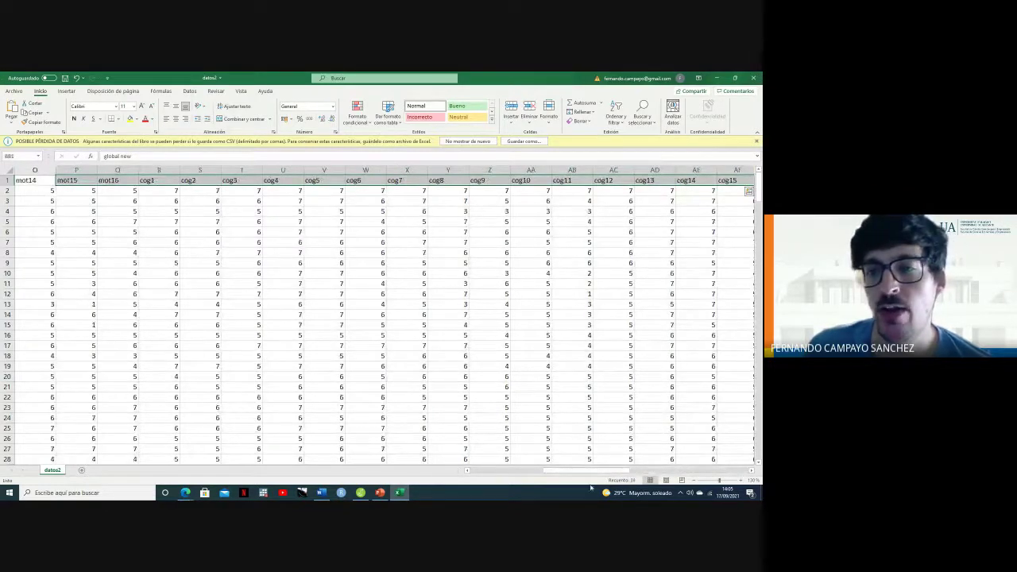
left_click_drag(598, 472, 675, 461)
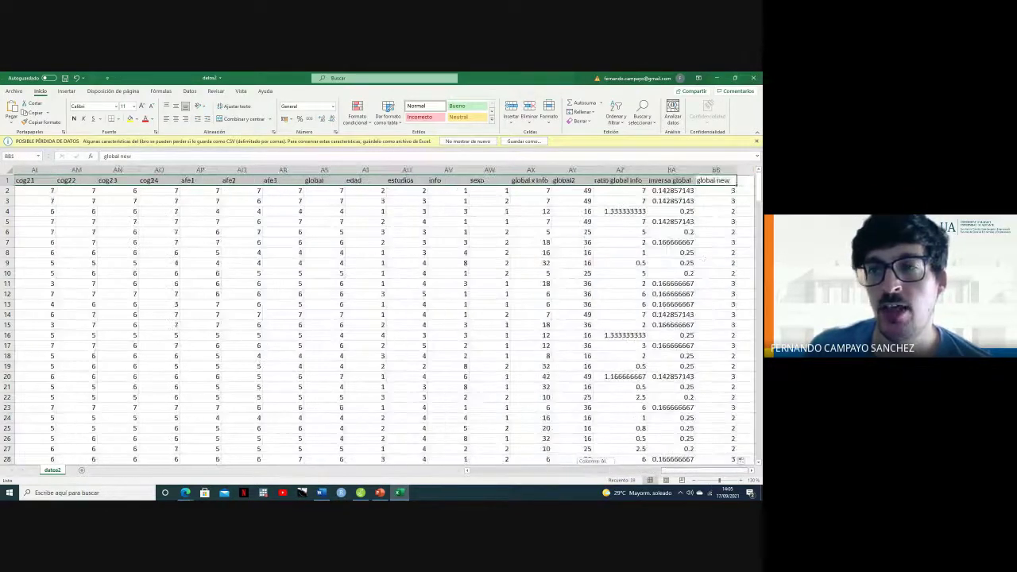
left_click(715, 182)
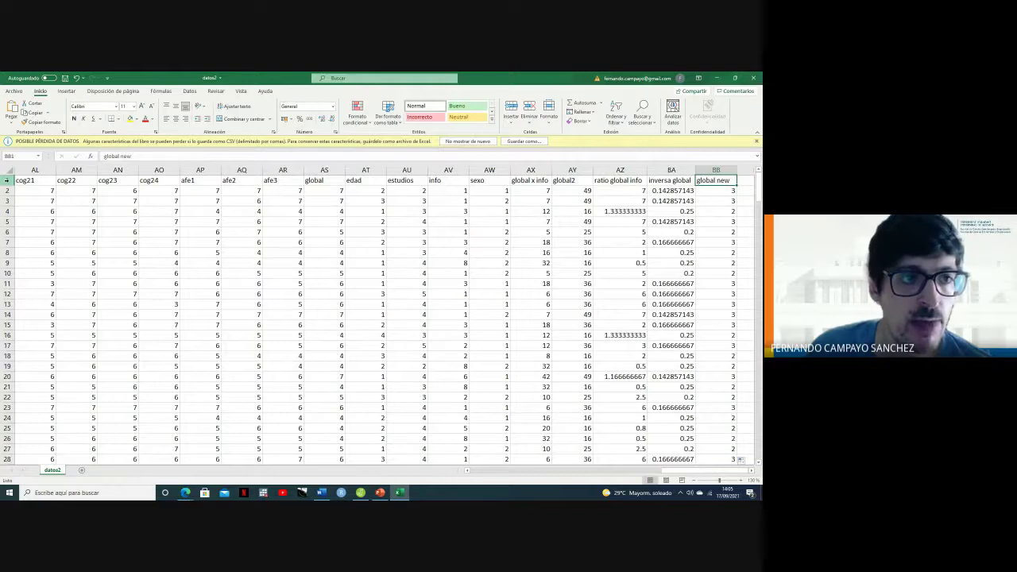
left_click(6, 180)
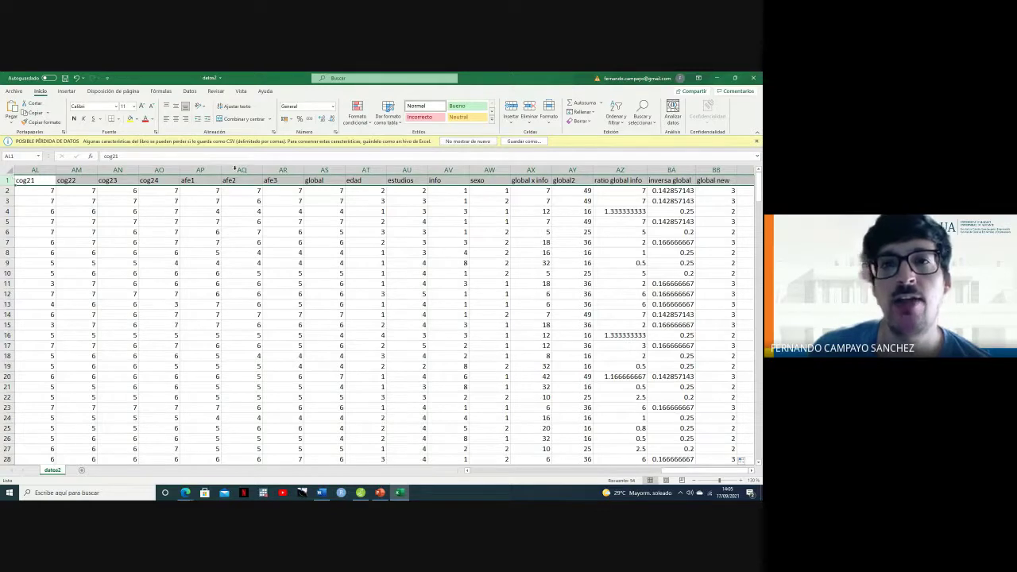
left_click(616, 117)
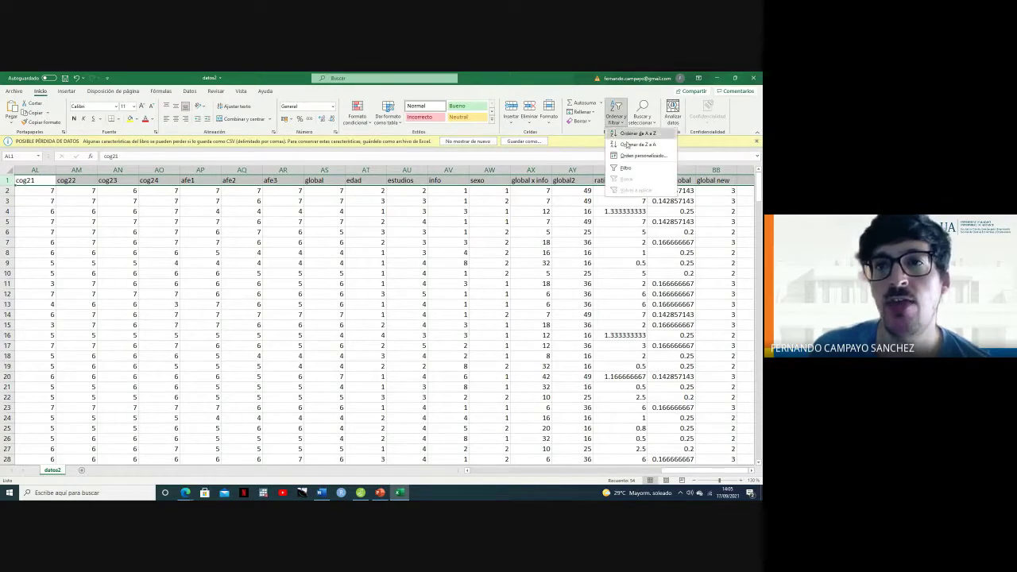
left_click(621, 168)
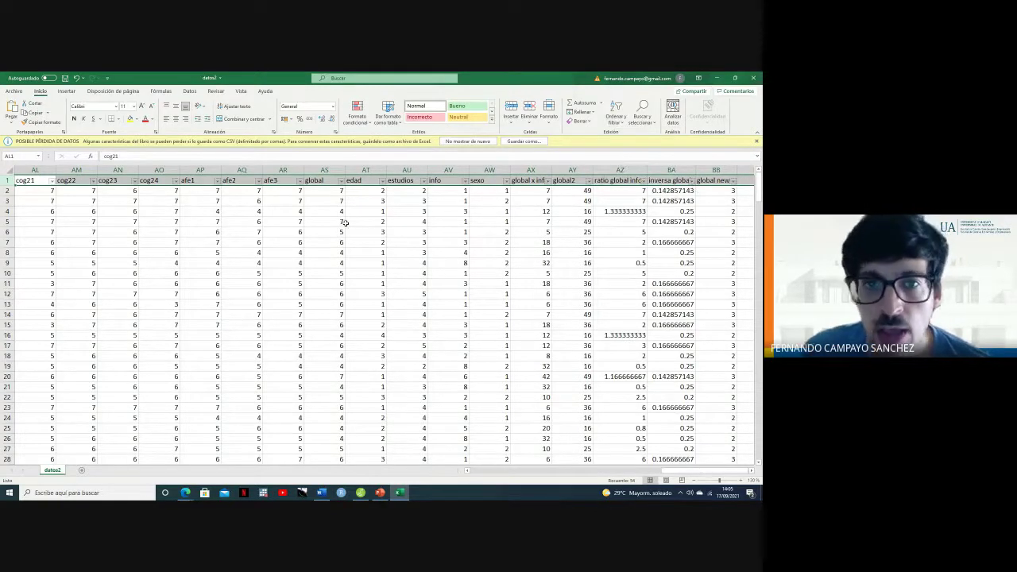
- Filter the global column to (Vacías) only and clear those rows' computed values from global x info to global new
left_click(341, 181)
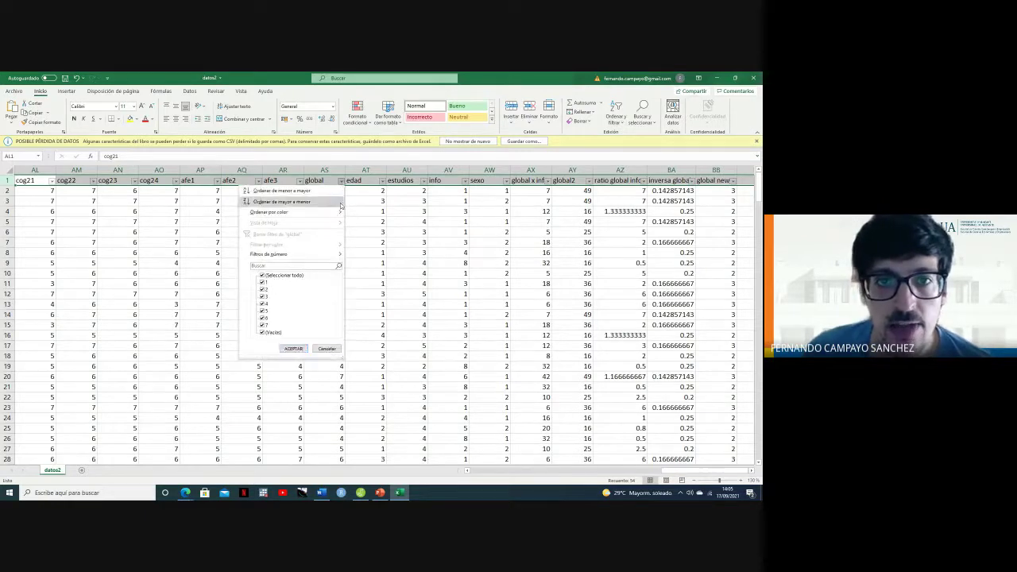
left_click(262, 275)
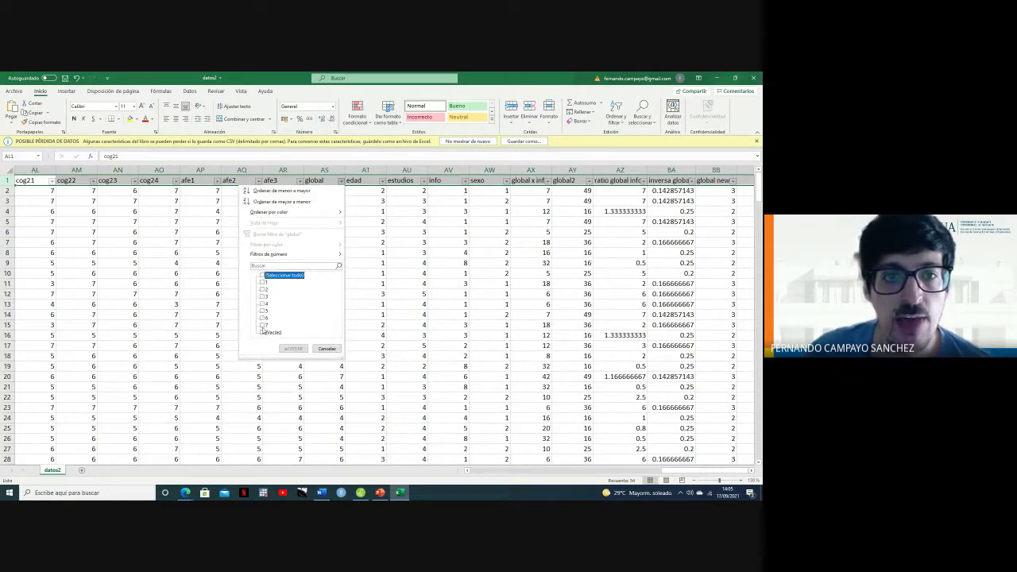
left_click(262, 332)
left_click(293, 349)
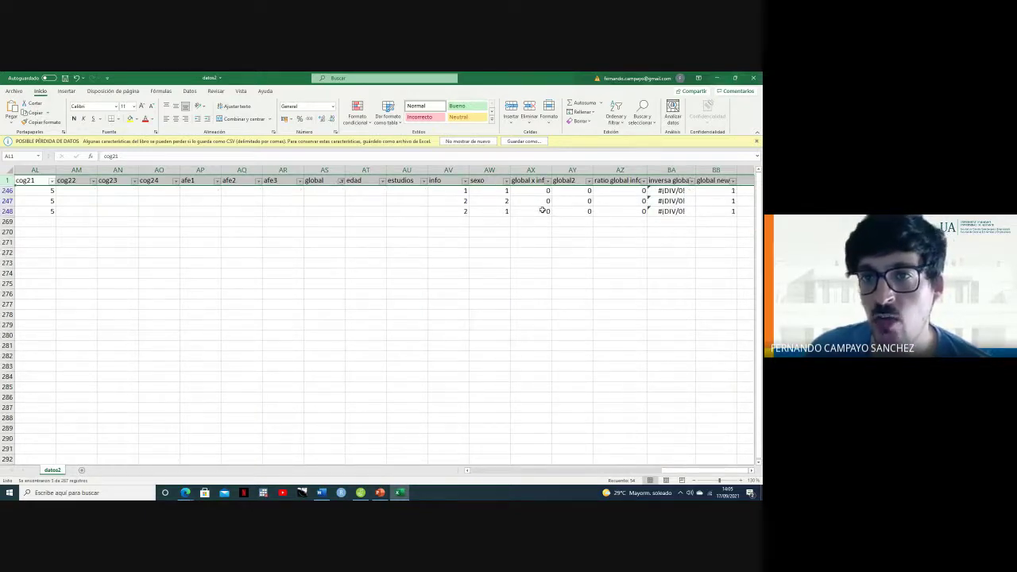
left_click_drag(536, 193, 709, 206)
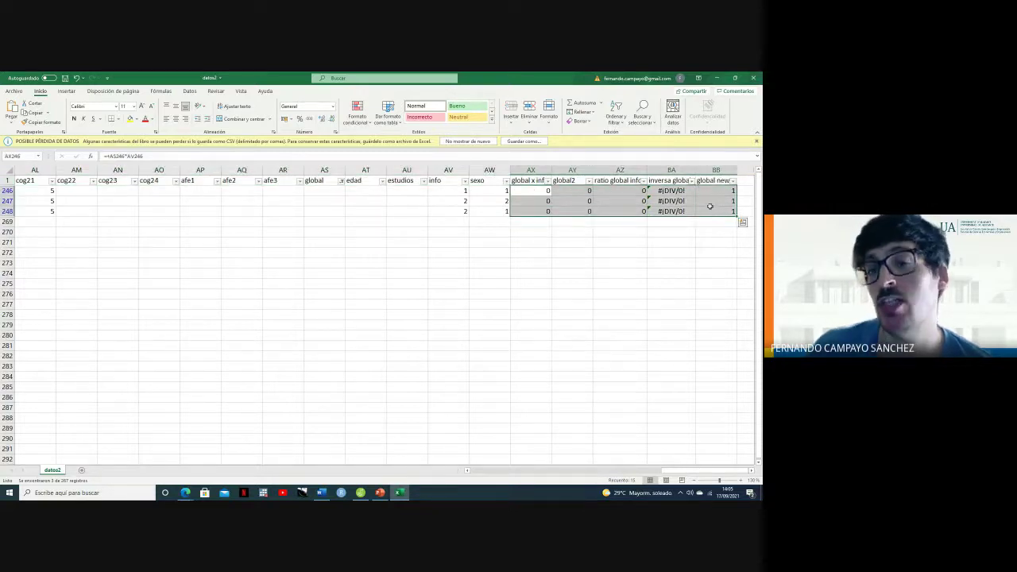
key("Delete")
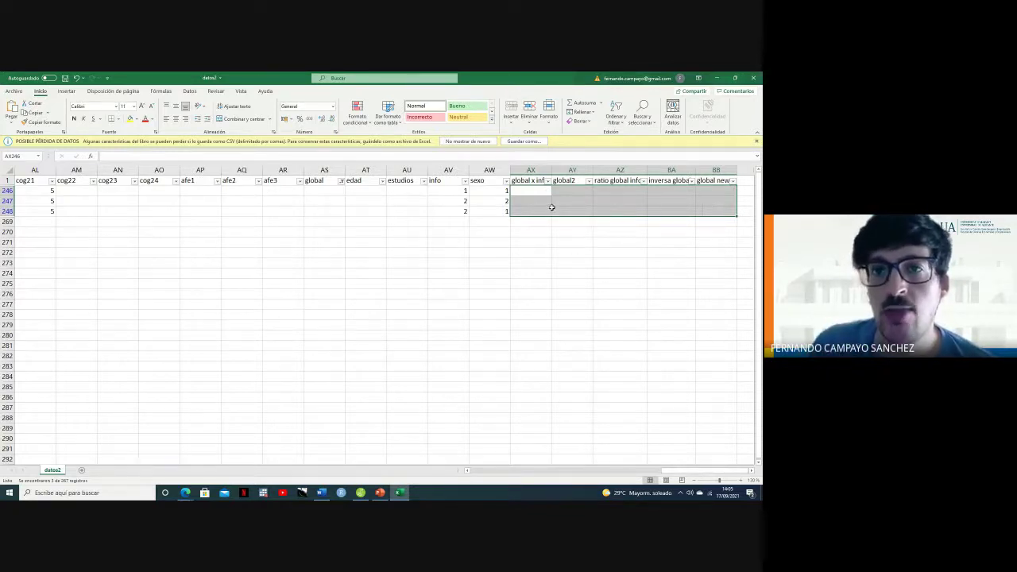
- Reselect all values in the global column's filter to show every row again
left_click(341, 182)
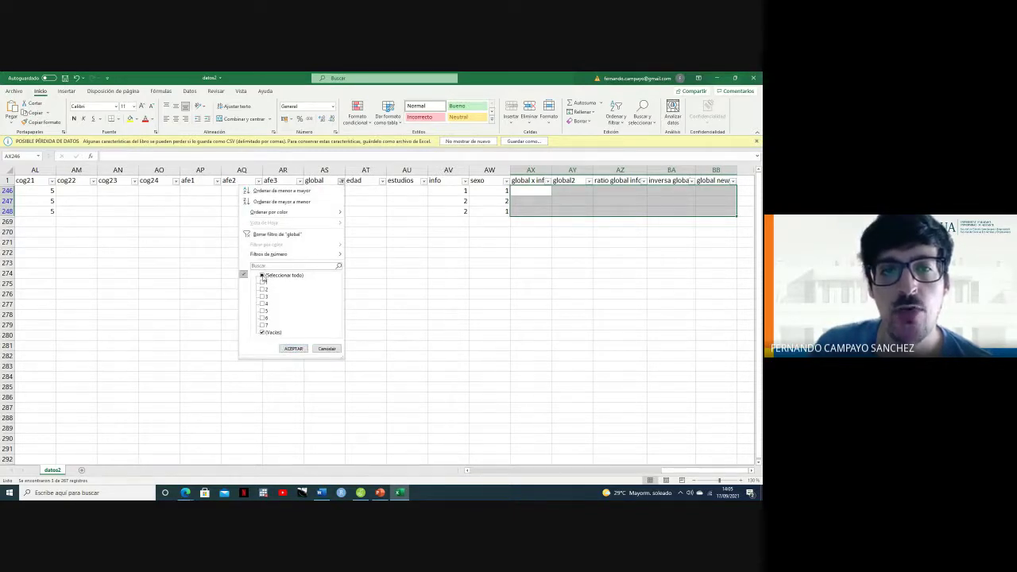
left_click(263, 275)
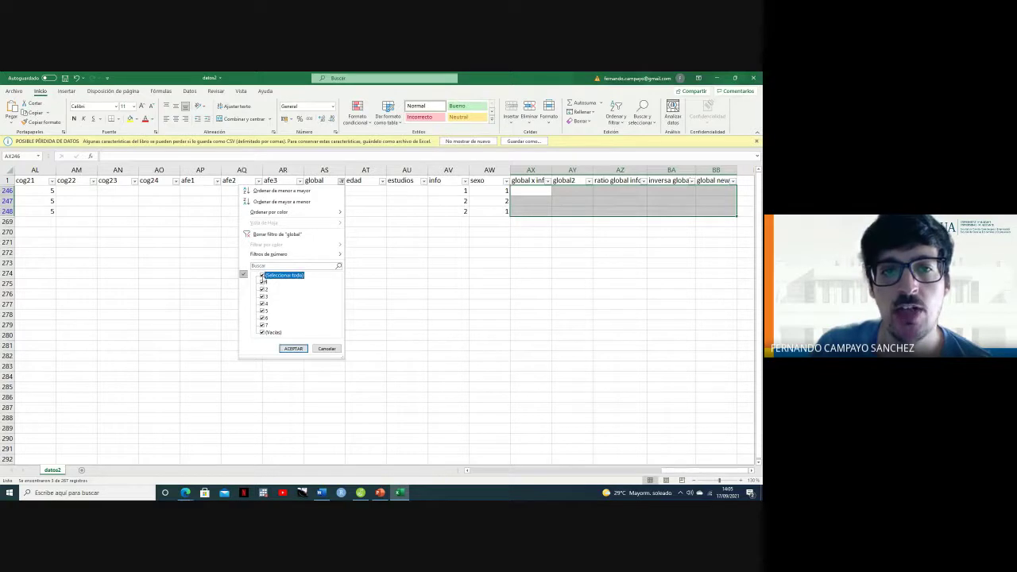
left_click(293, 349)
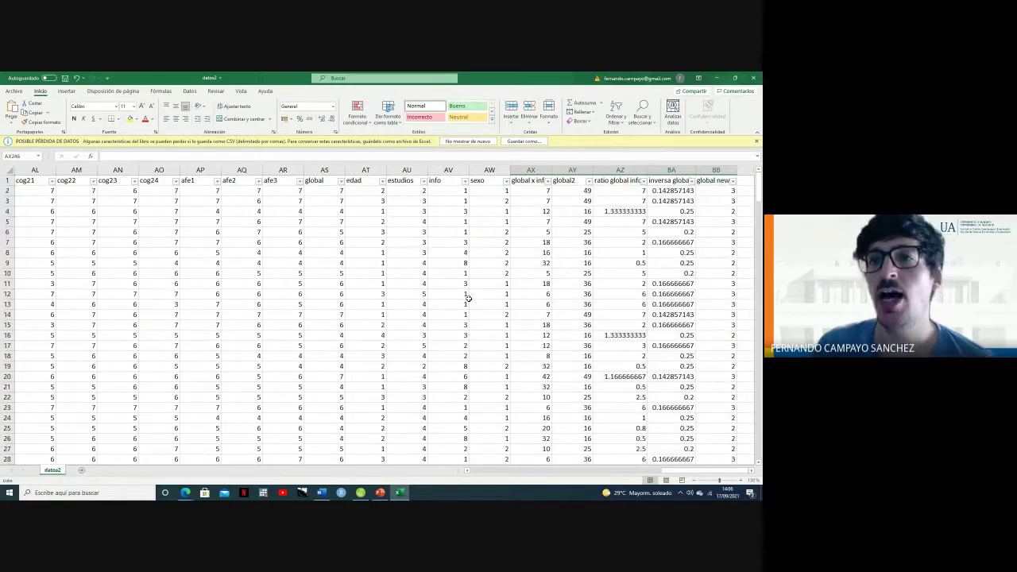
left_click(671, 284)
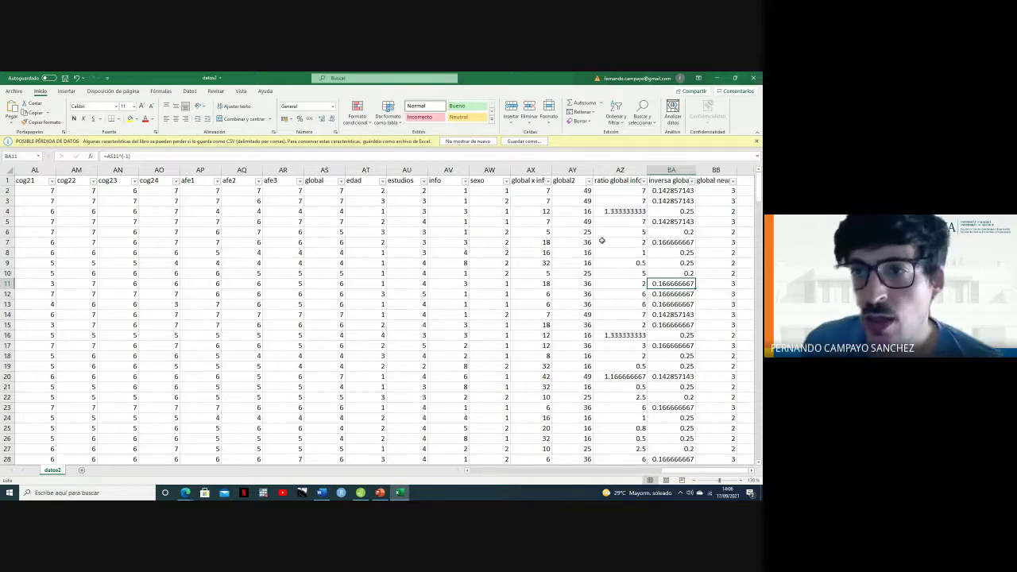
left_click(754, 78)
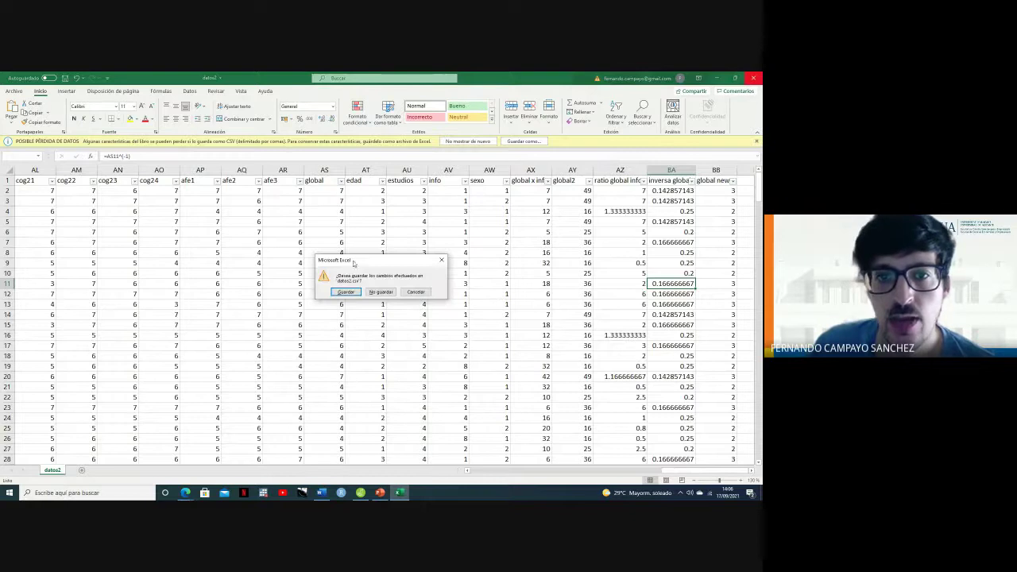
left_click(346, 292)
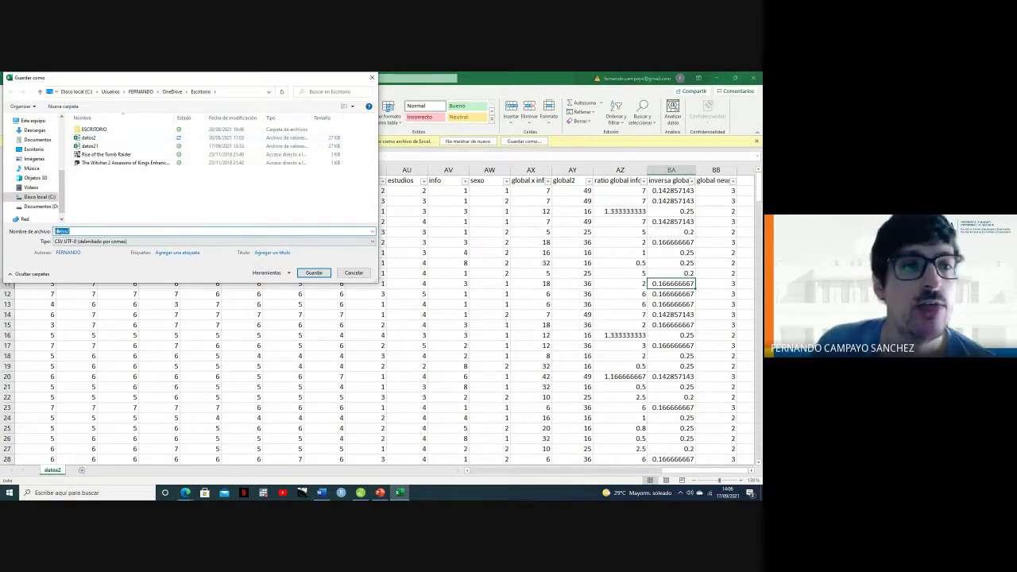
left_click(64, 230)
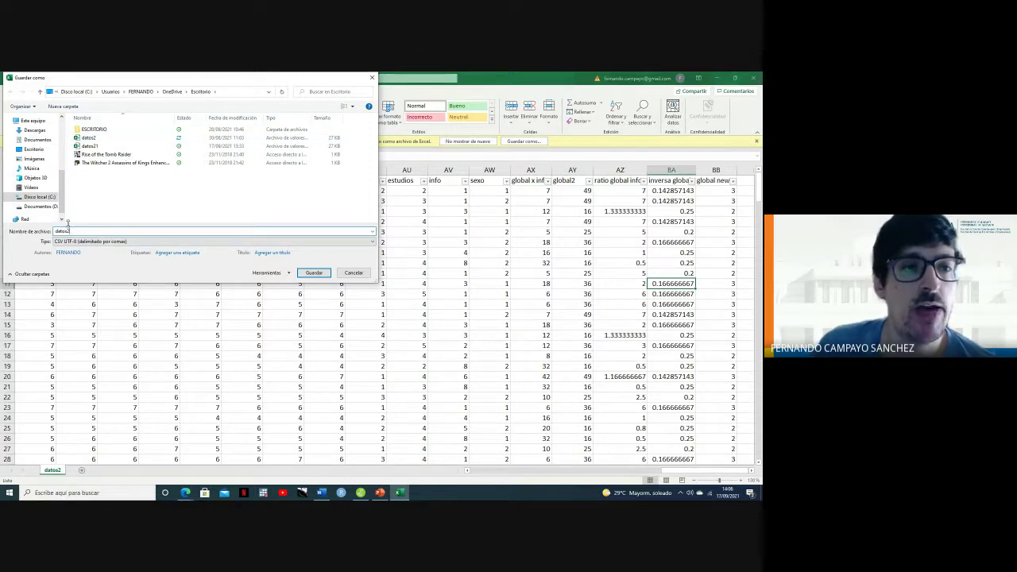
type("1")
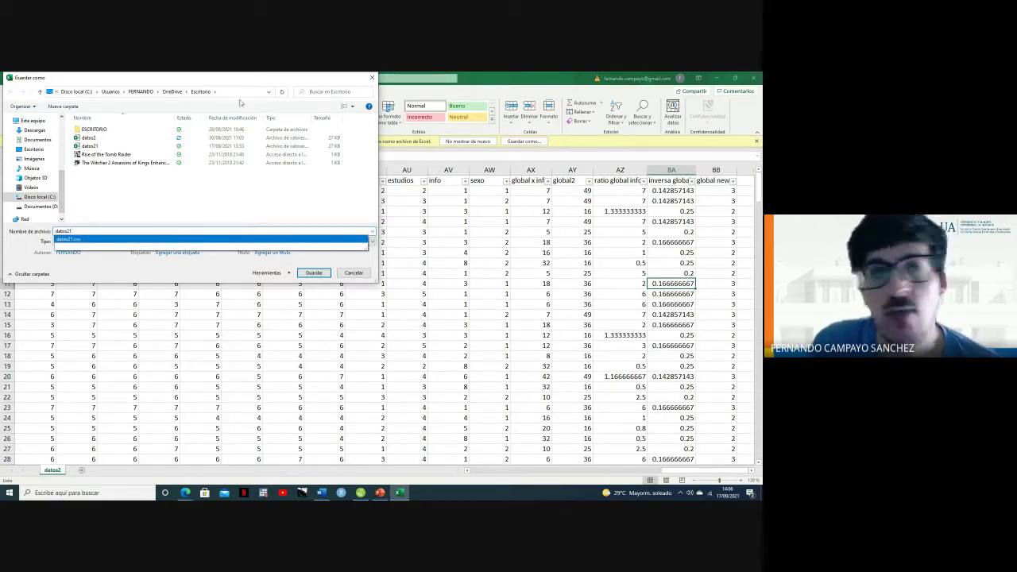
key("BackSpace")
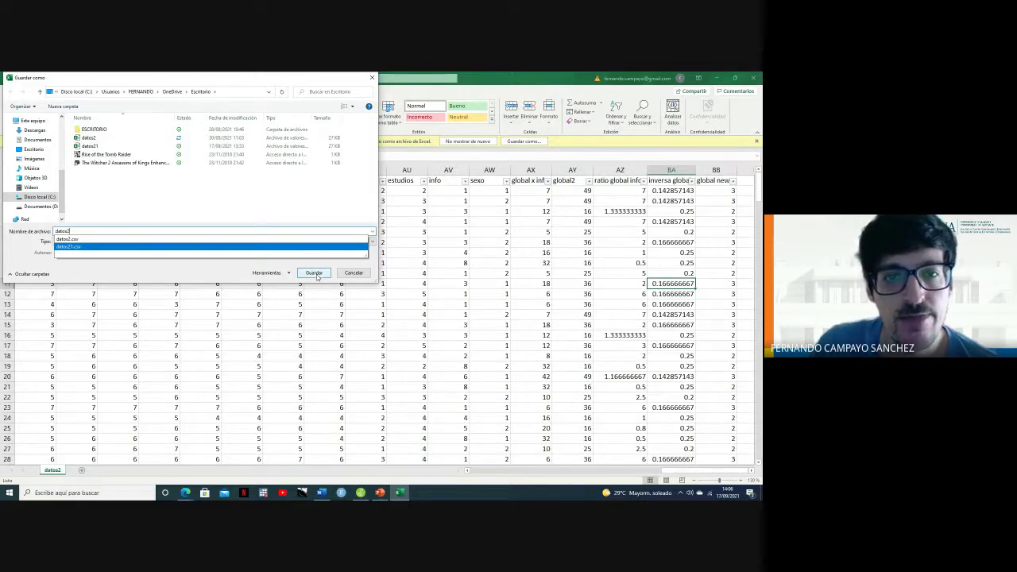
left_click(268, 201)
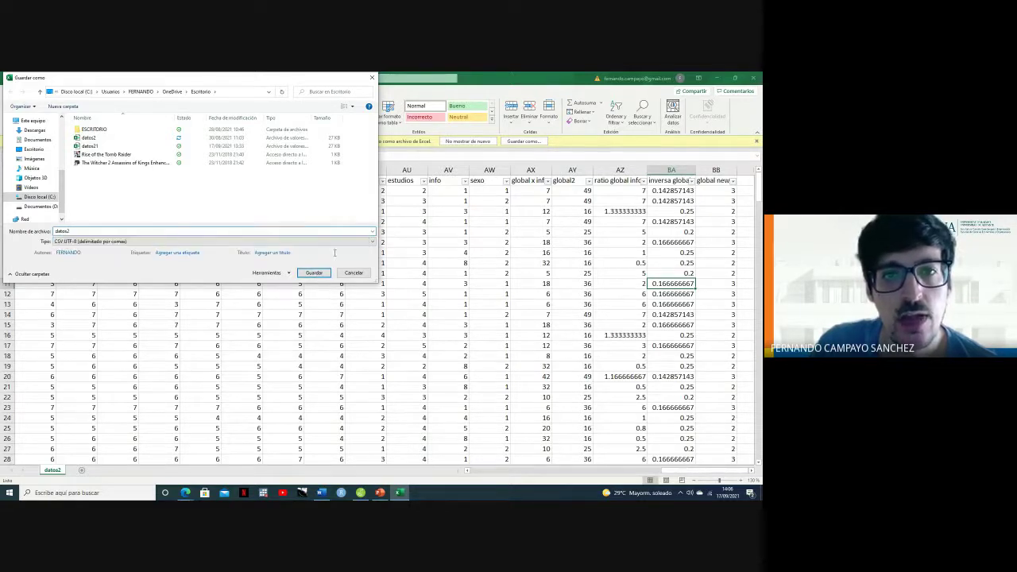
left_click(371, 78)
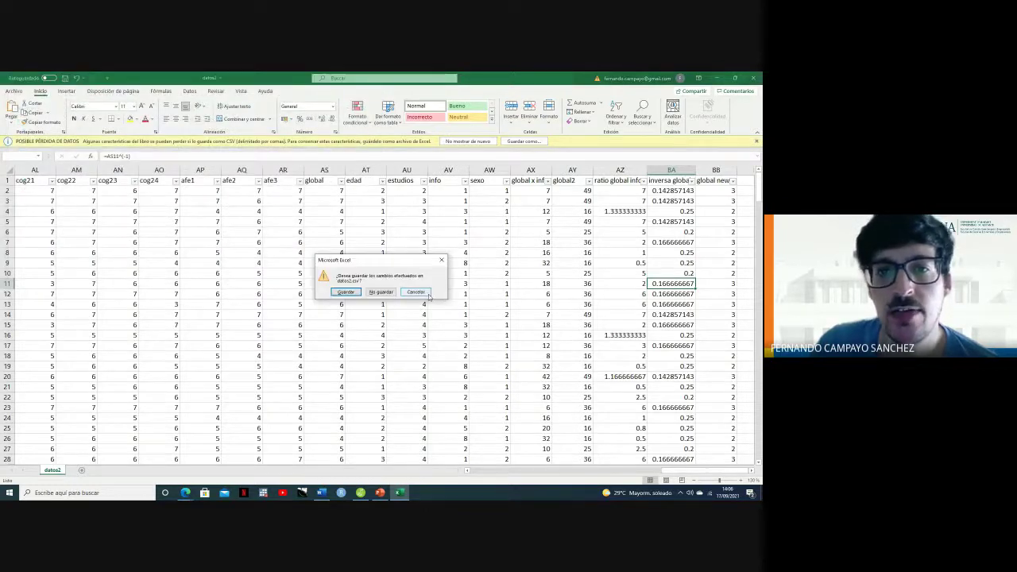
left_click(428, 294)
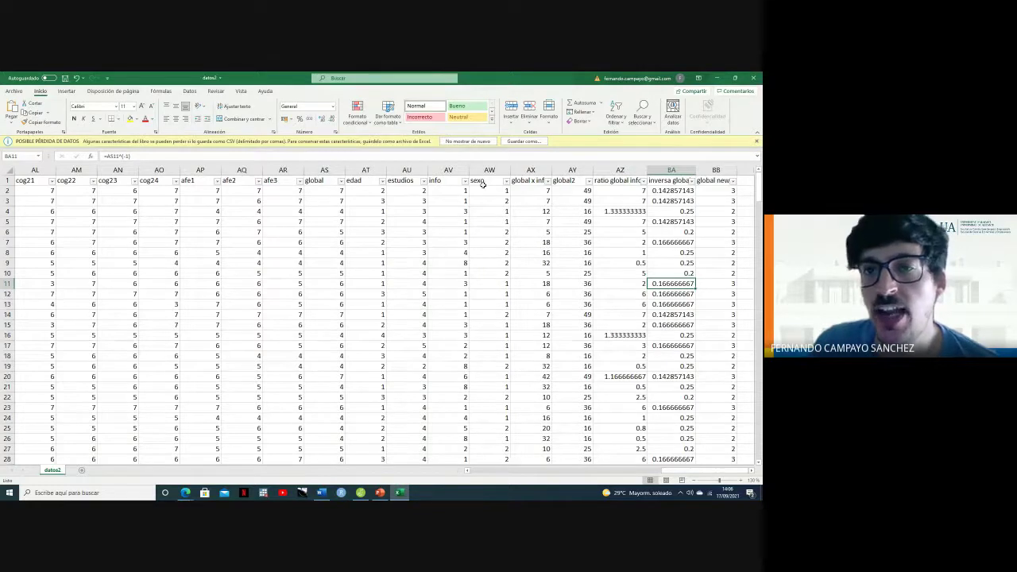
- Rename the estudios header to studies and the sexo header to sex
left_click(403, 181)
type("s")
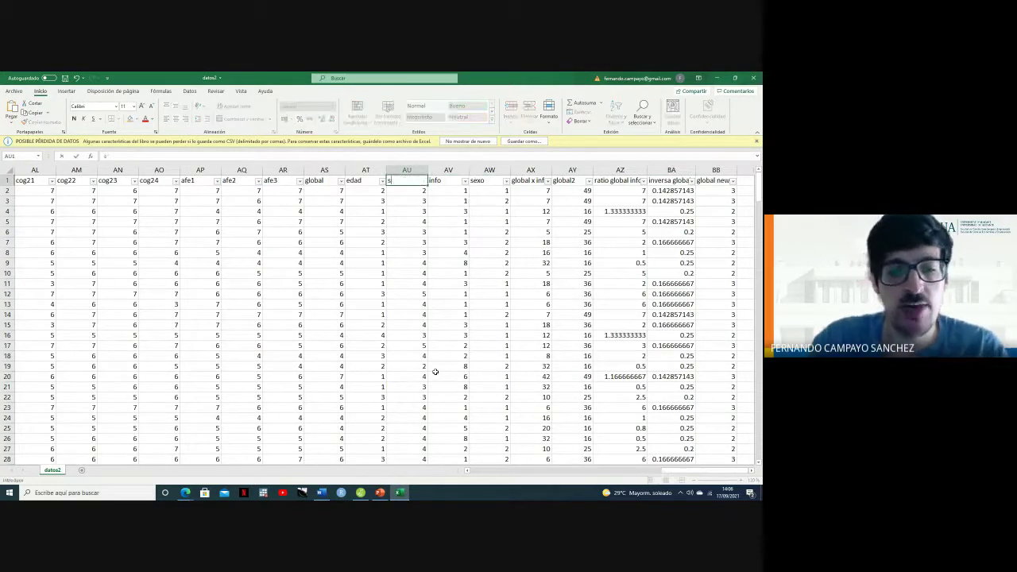
type("tudies")
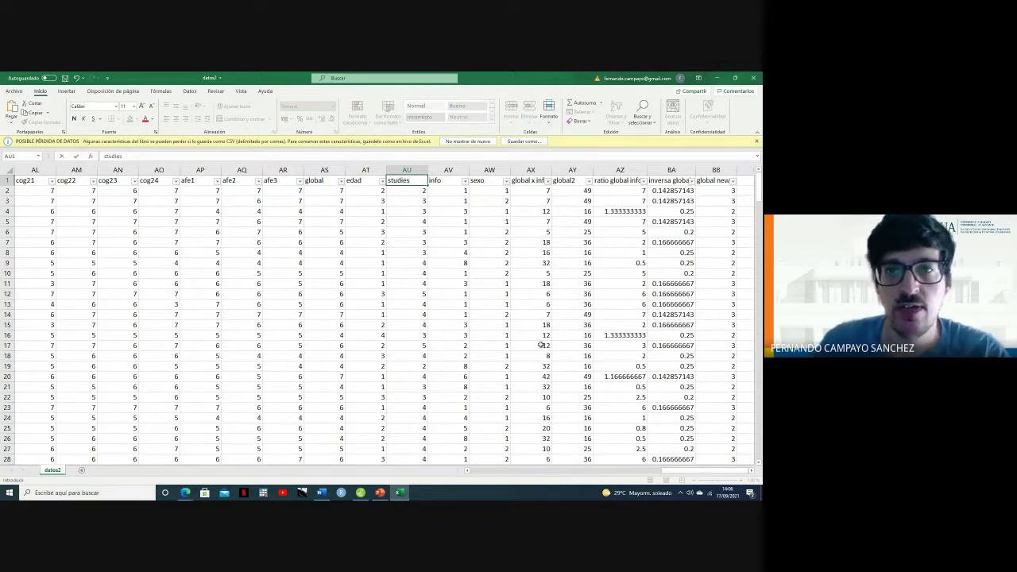
left_click(480, 184)
type("s")
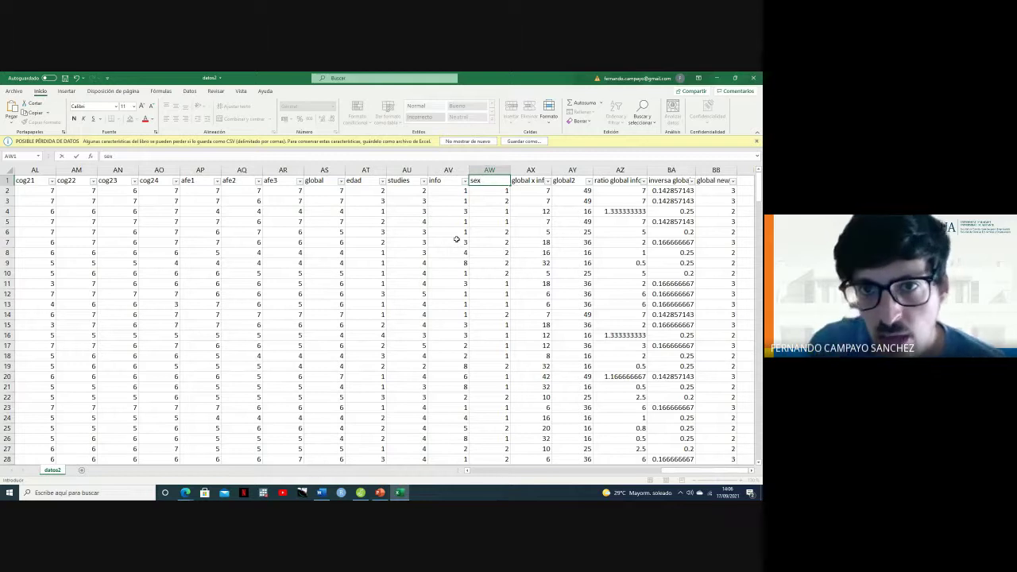
left_click(650, 272)
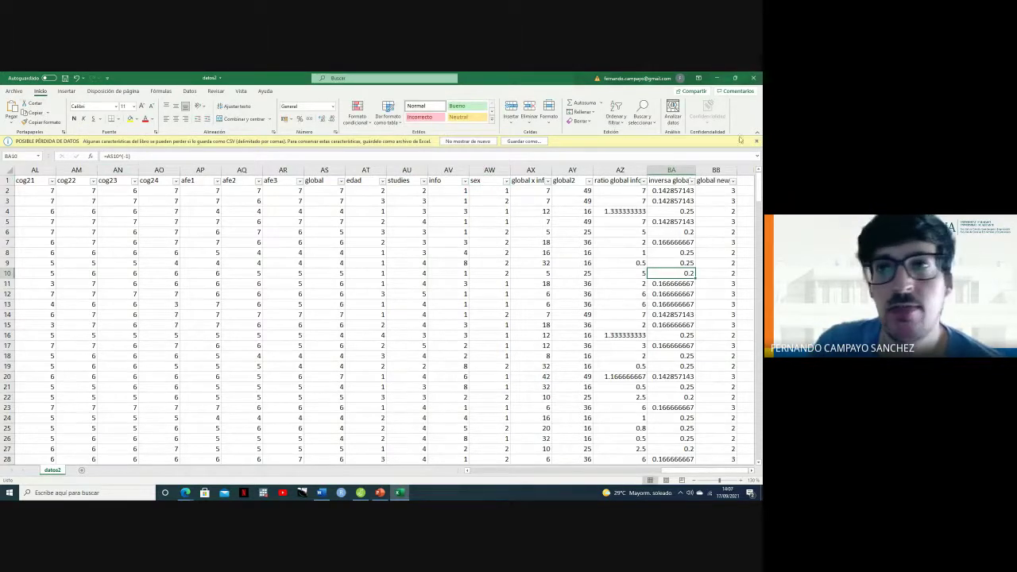
- Close the workbook, saving it in the Escritorio folder as datos21 in CSV UTF-8 format and replacing the existing file
left_click(753, 78)
left_click(356, 294)
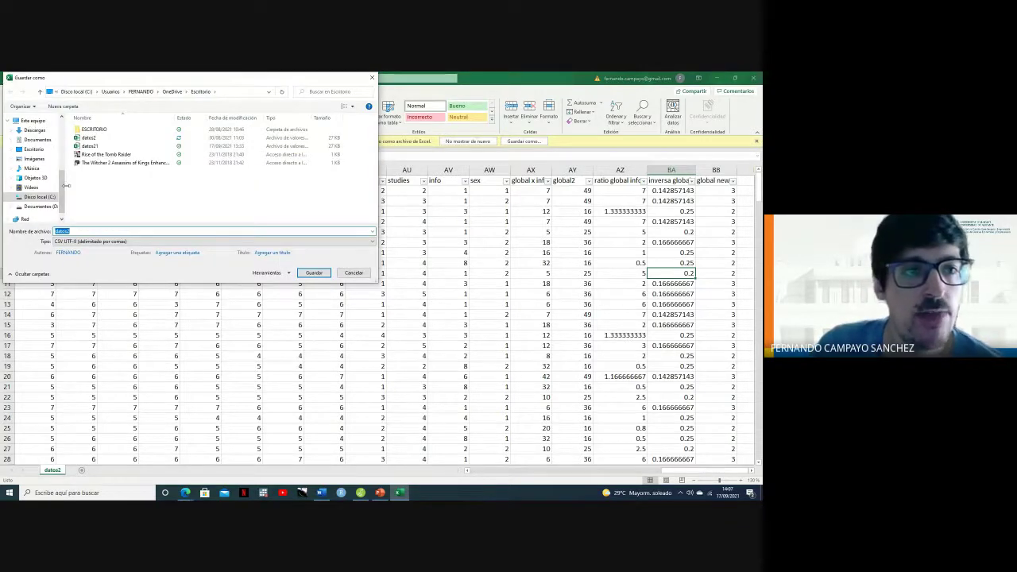
left_click_drag(62, 191, 63, 137)
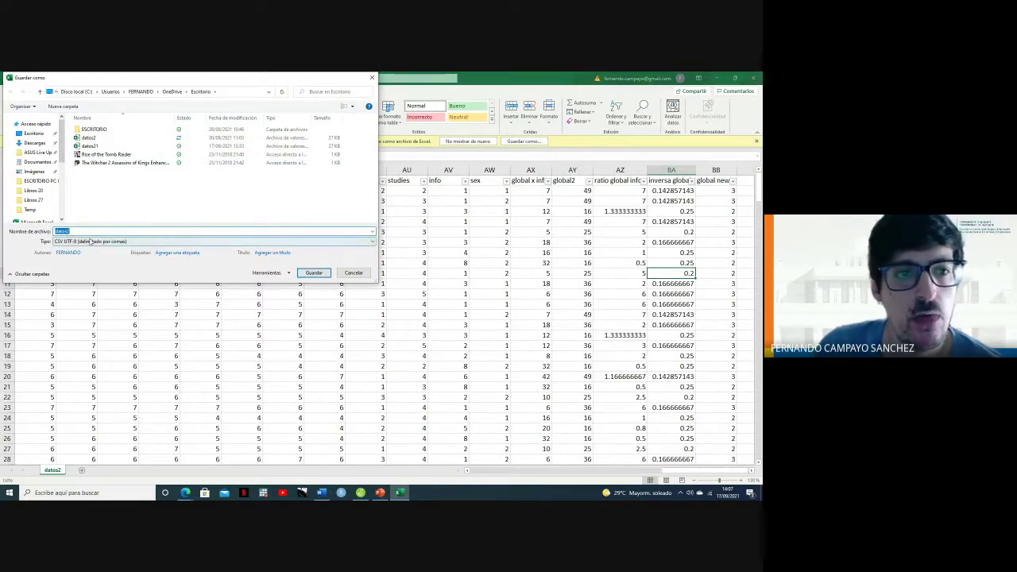
left_click(83, 230)
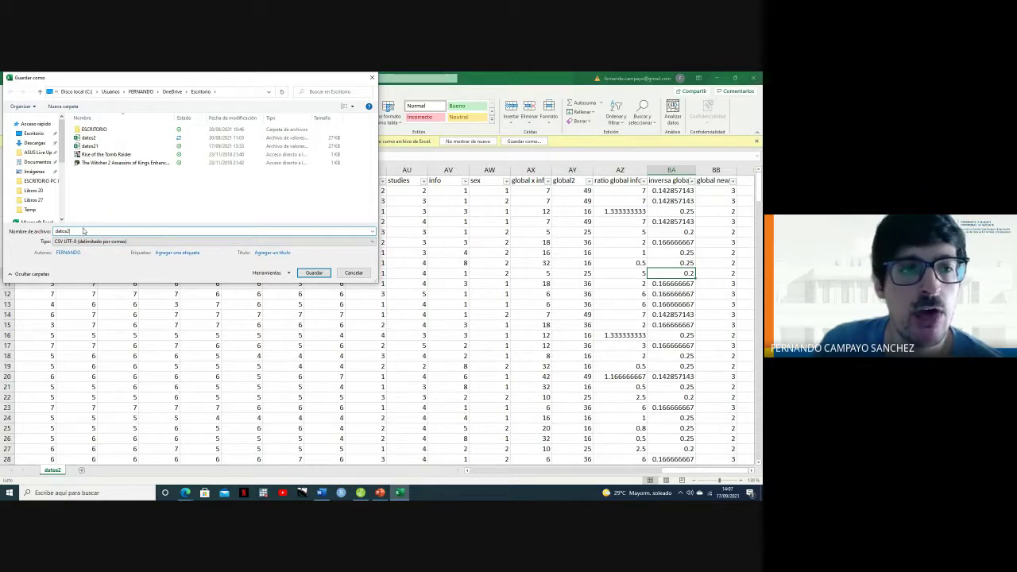
type("1")
left_click(162, 189)
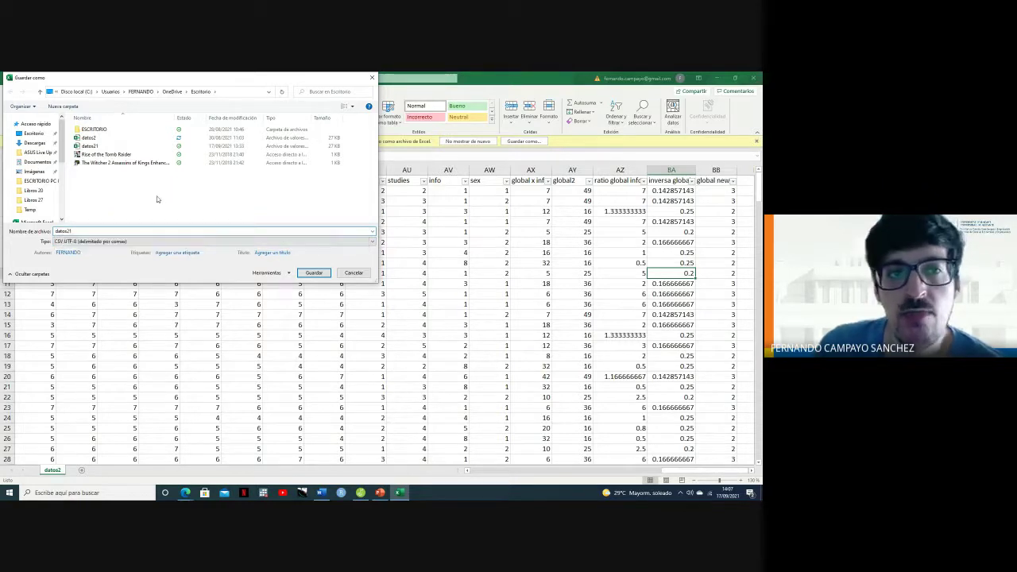
left_click(315, 275)
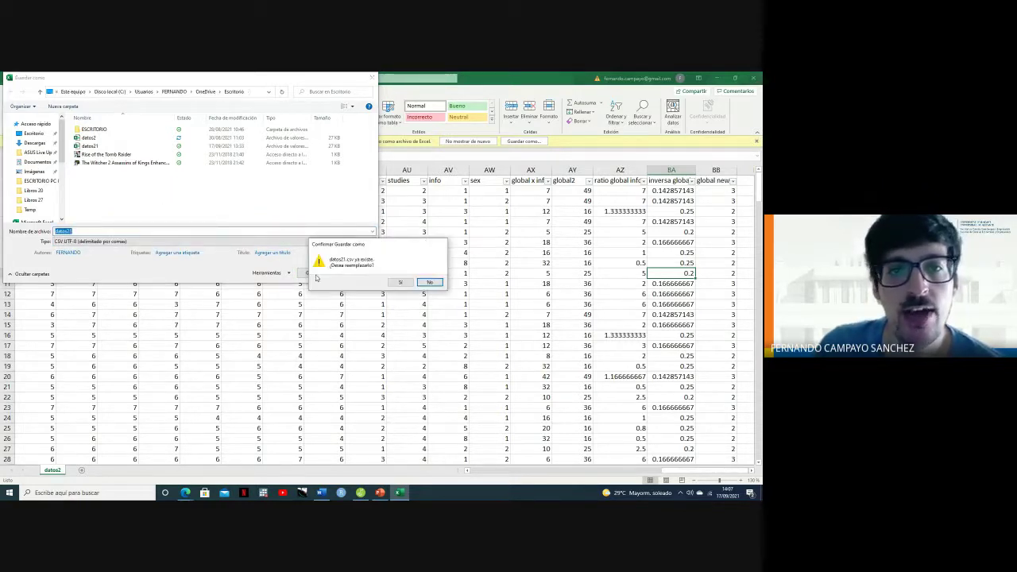
left_click(400, 283)
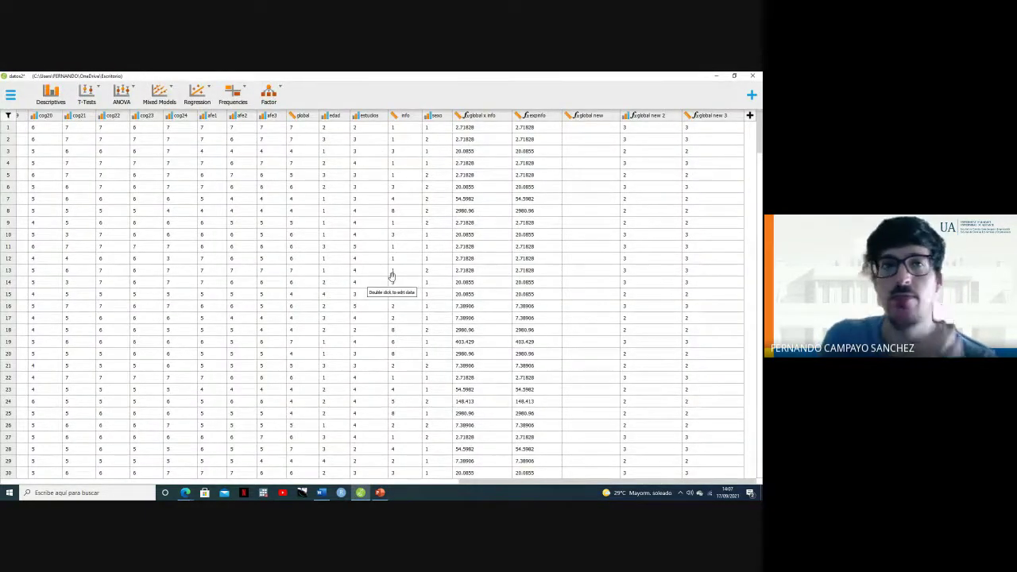
- Open datos21 from the Escritorio folder in JASP, maximize its window and show the renamed and computed columns
left_click(11, 94)
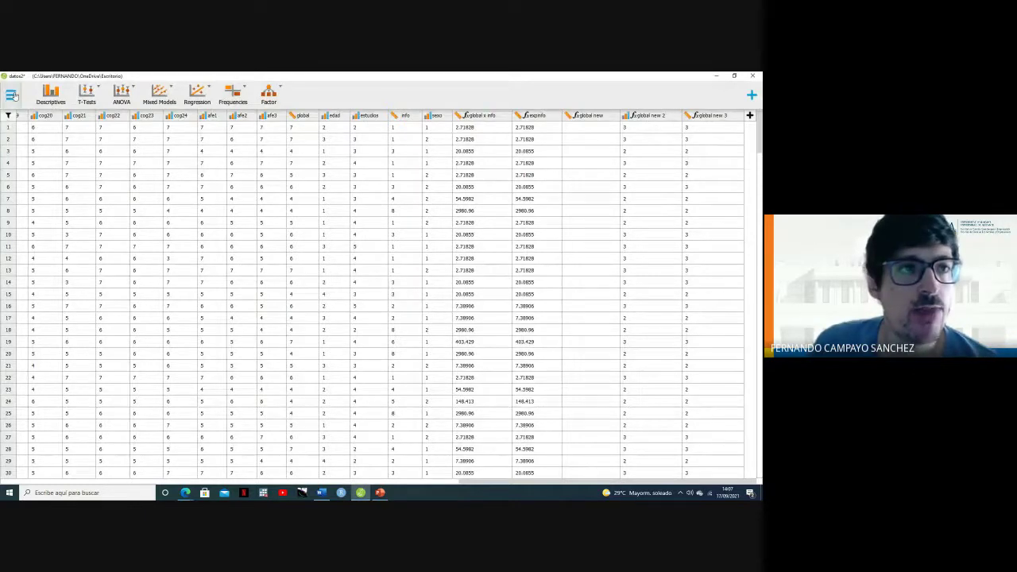
left_click(23, 119)
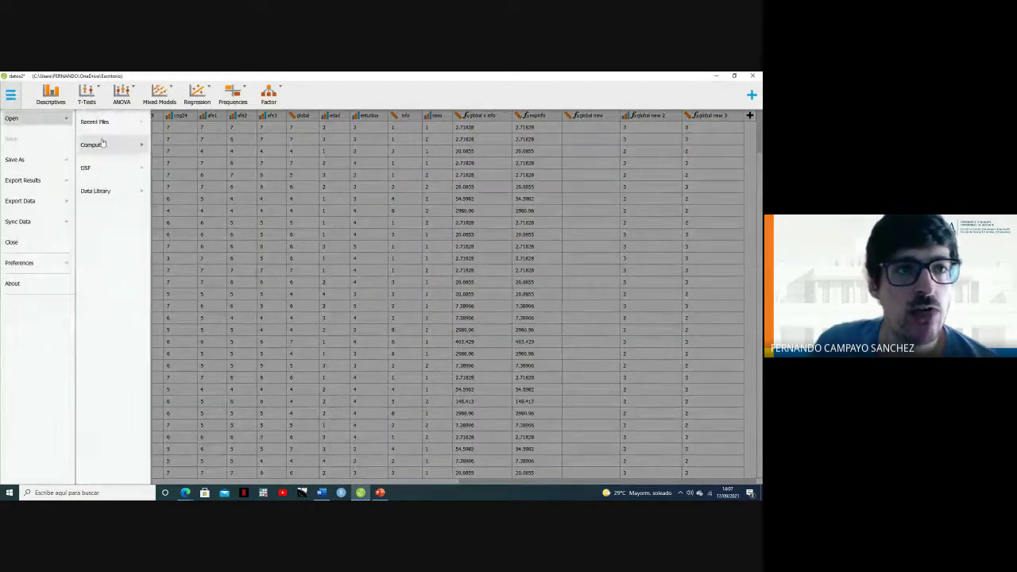
left_click(99, 123)
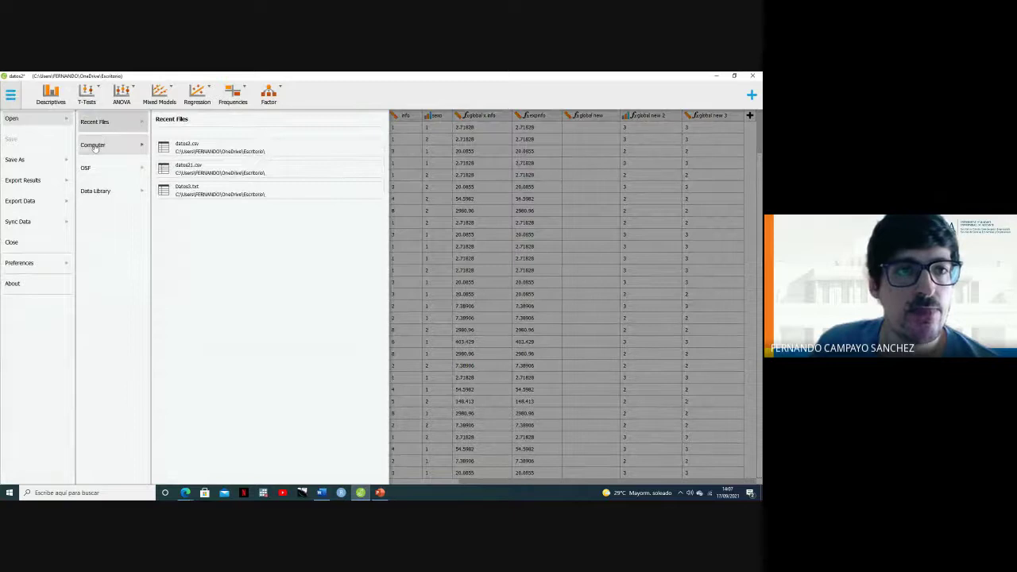
left_click(96, 146)
left_click(165, 135)
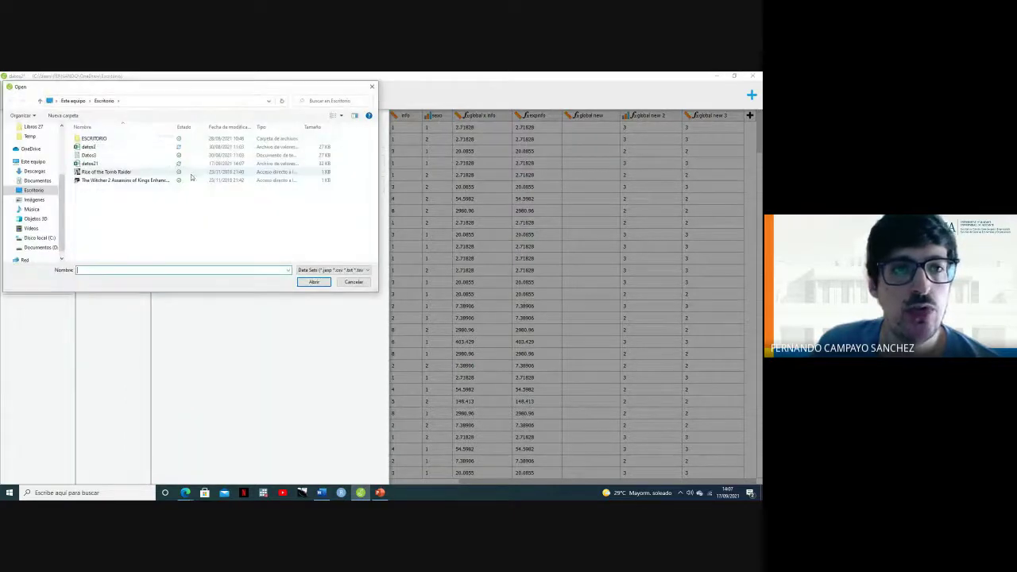
double_click(96, 164)
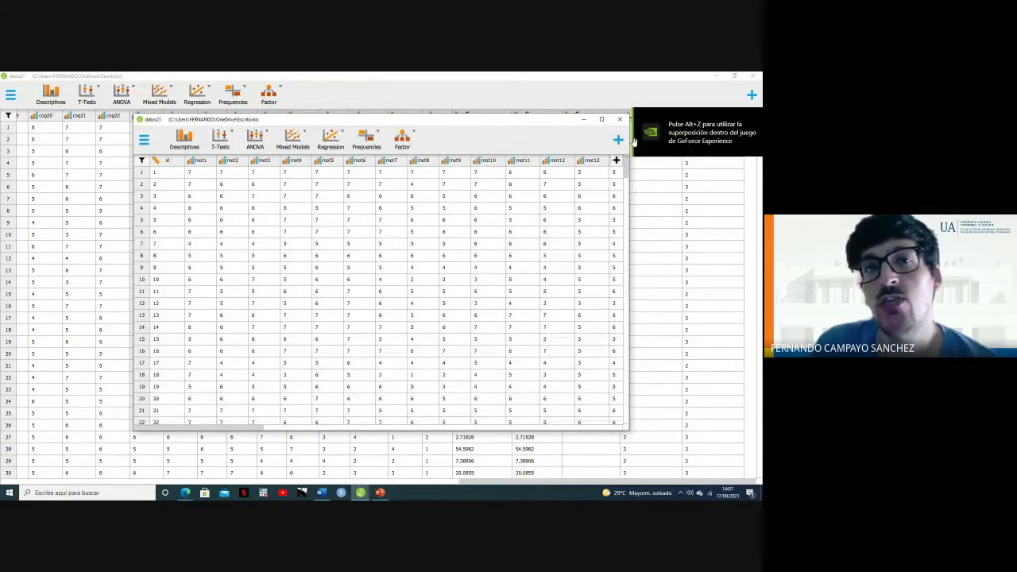
left_click(602, 120)
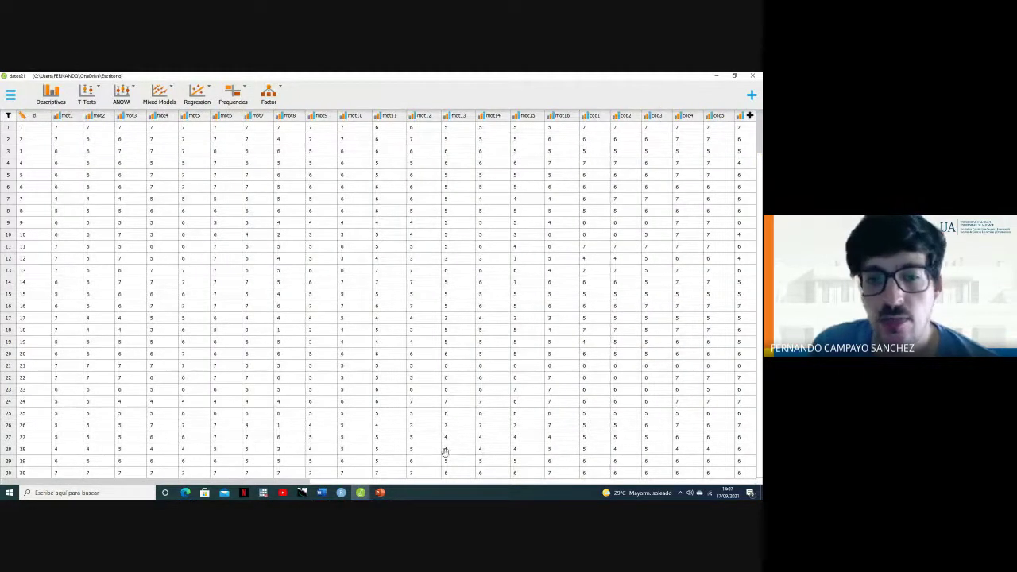
left_click_drag(224, 481, 691, 470)
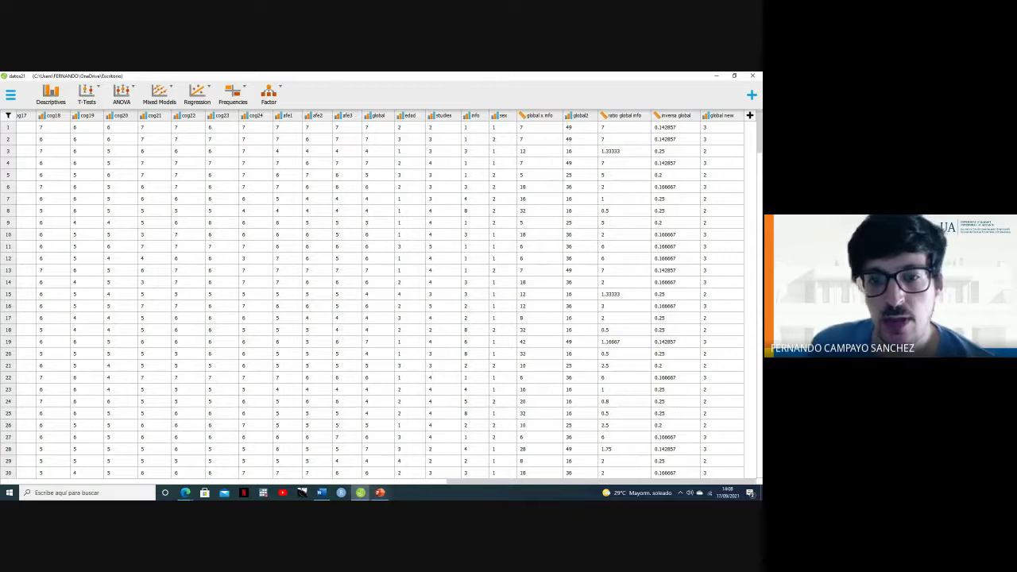
- Switch to datos21 in Excel and delete the computed columns from global x info through global new
left_click(381, 493)
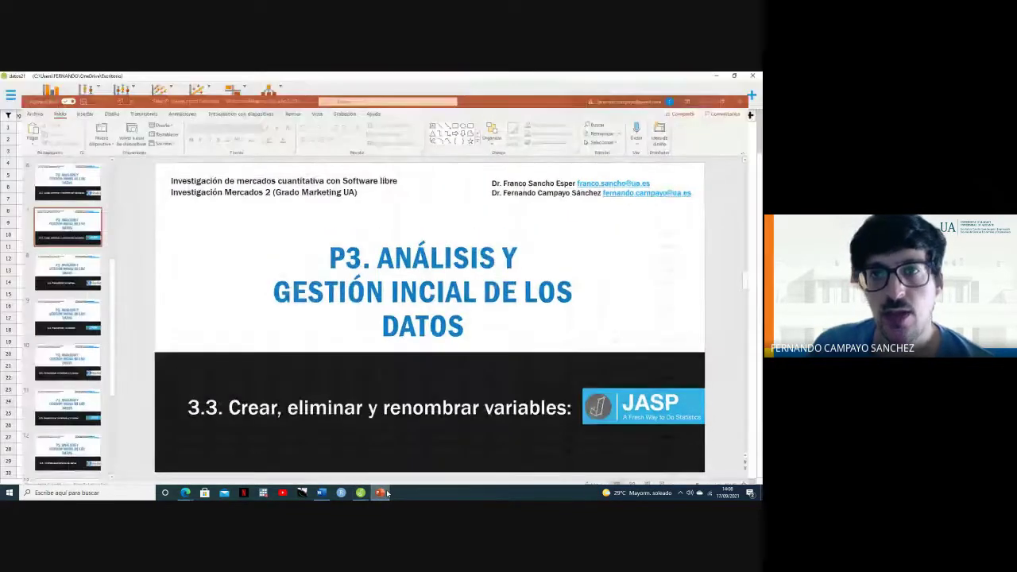
left_click(380, 492)
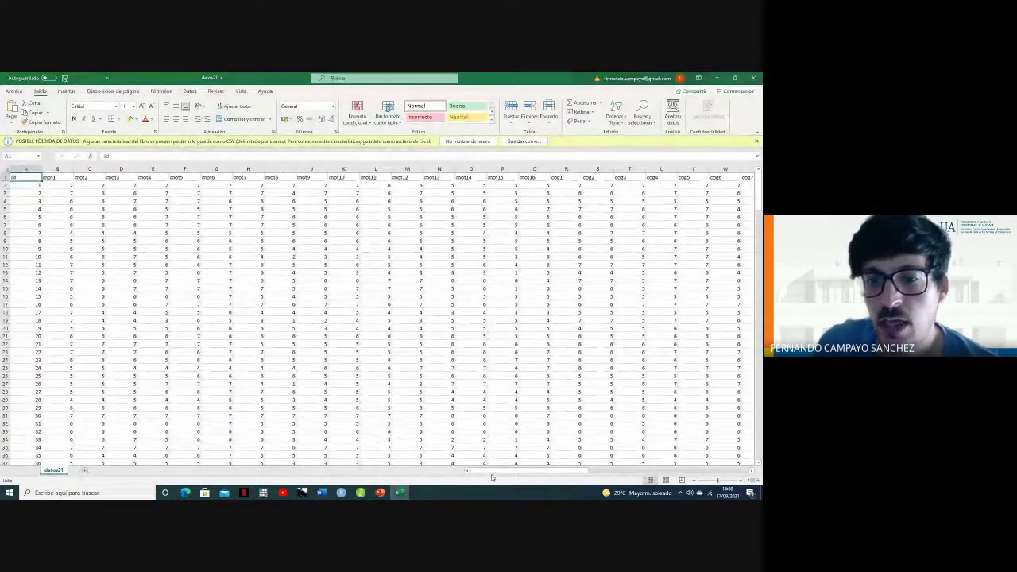
left_click_drag(491, 471, 719, 470)
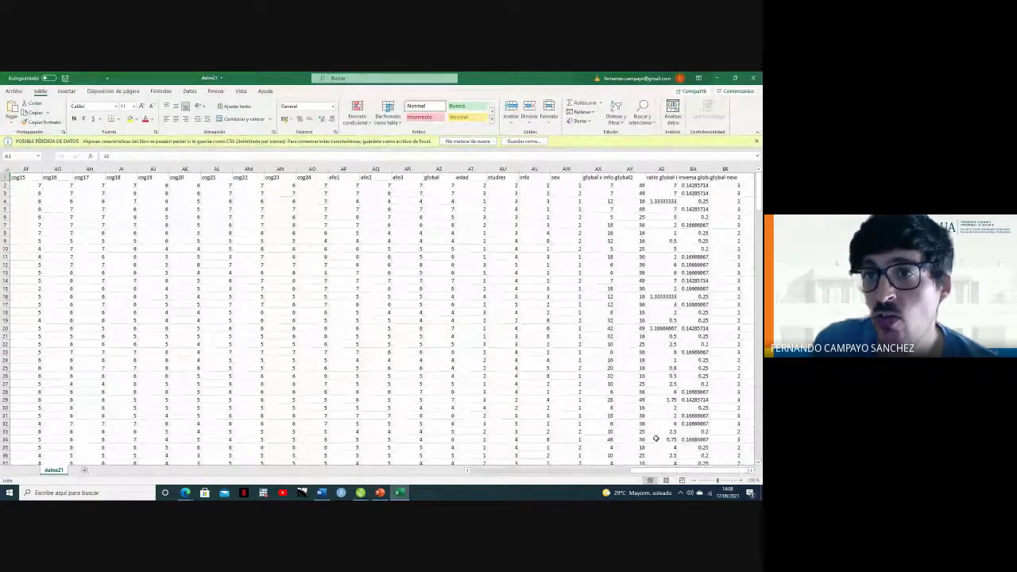
left_click_drag(597, 168, 693, 177)
left_click(655, 196)
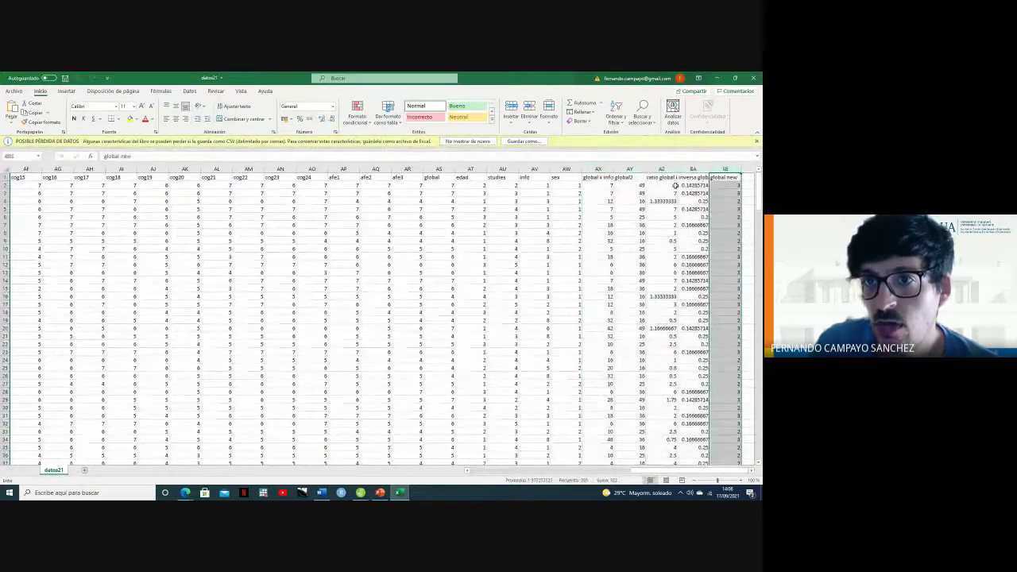
mouse_move(597, 169)
left_mouse_down()
mouse_move(710, 185)
mouse_move(722, 176)
mouse_move(597, 170)
left_mouse_up()
left_click_drag(629, 249, 629, 240)
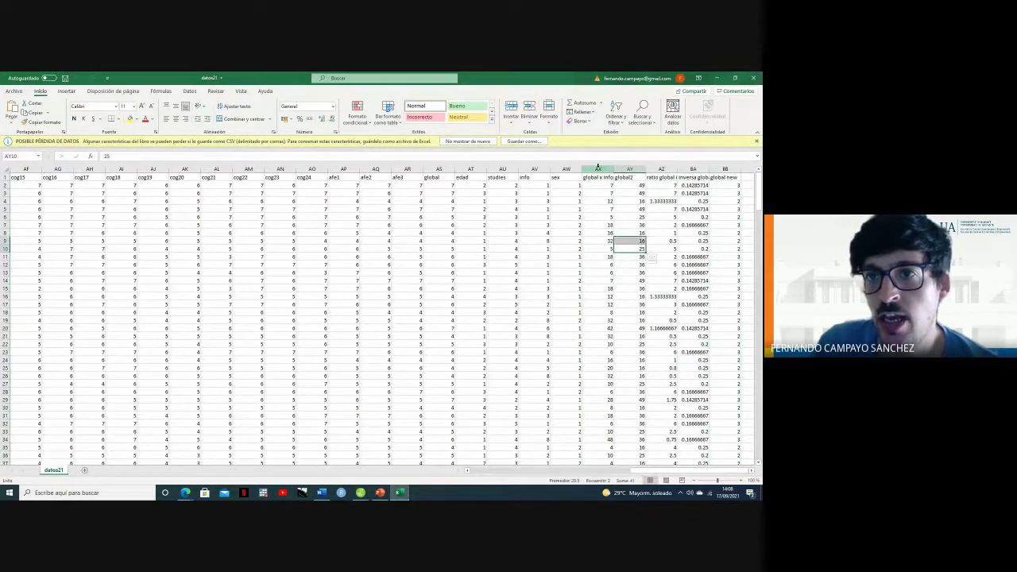
left_click(597, 169)
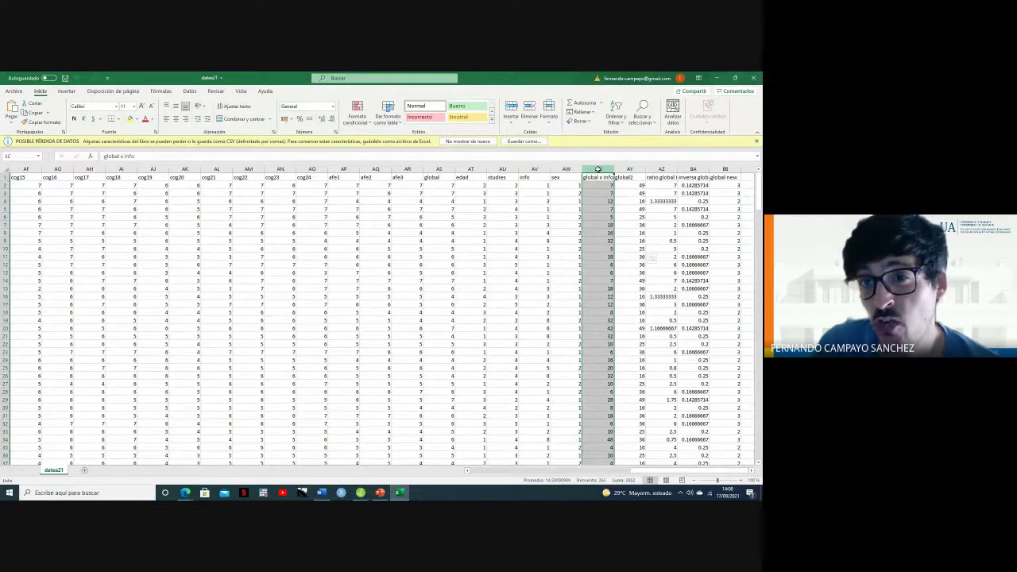
left_click_drag(597, 169, 724, 170)
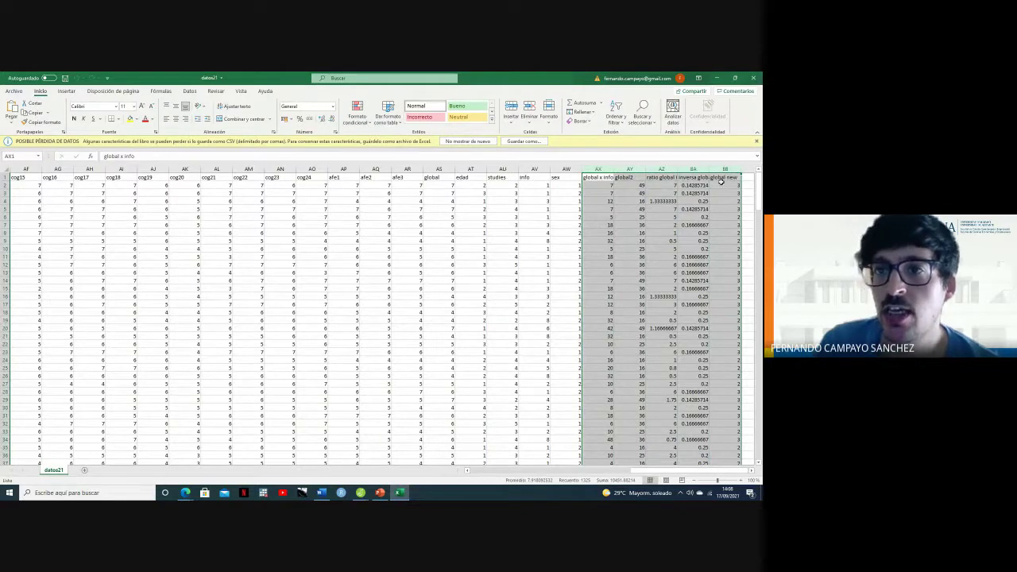
right_click(646, 208)
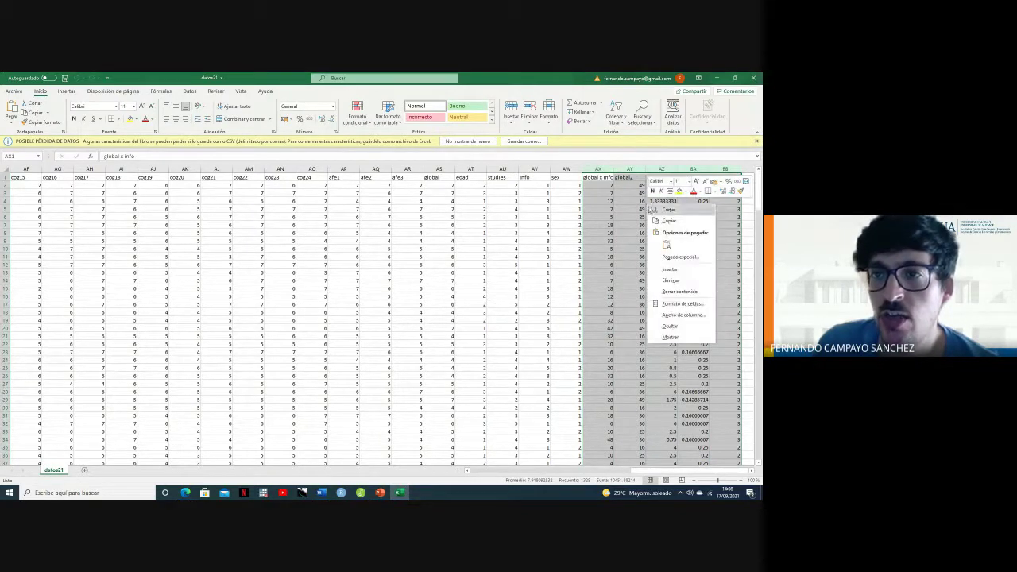
left_click(671, 281)
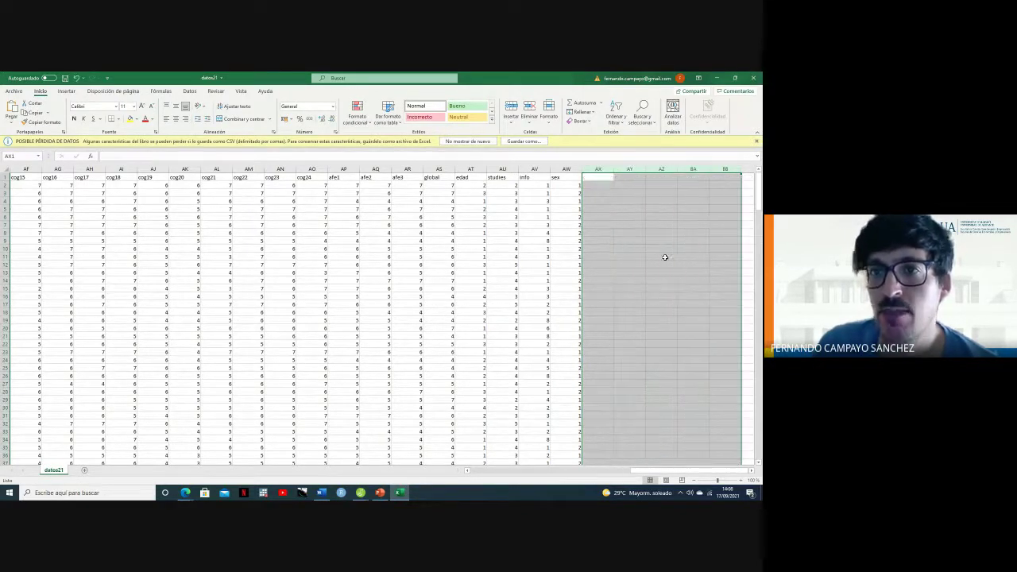
left_click(552, 225)
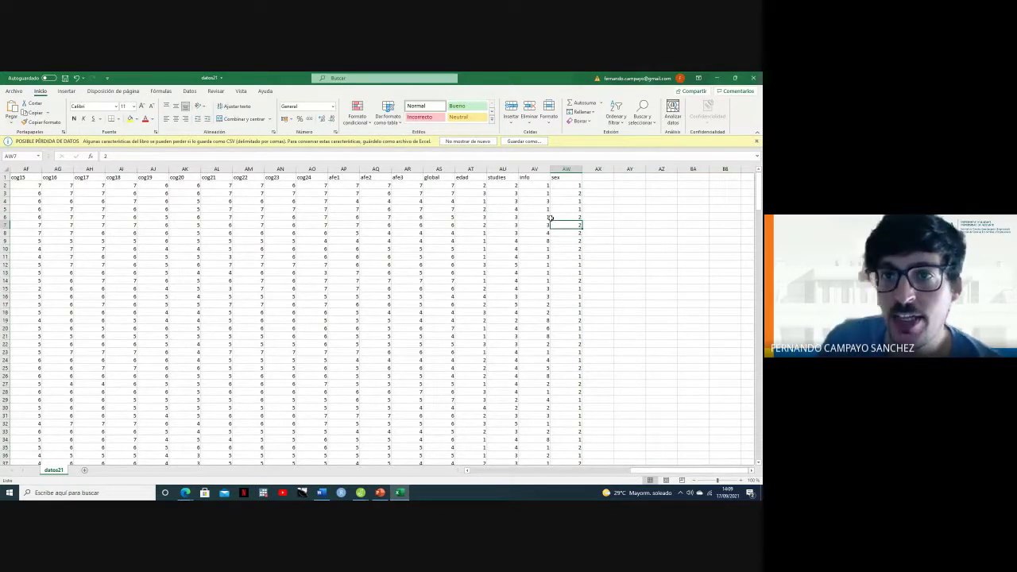
- Close the datos21 workbook and save the column deletions over the existing CSV UTF-8 file in the Escritorio folder
left_click(757, 78)
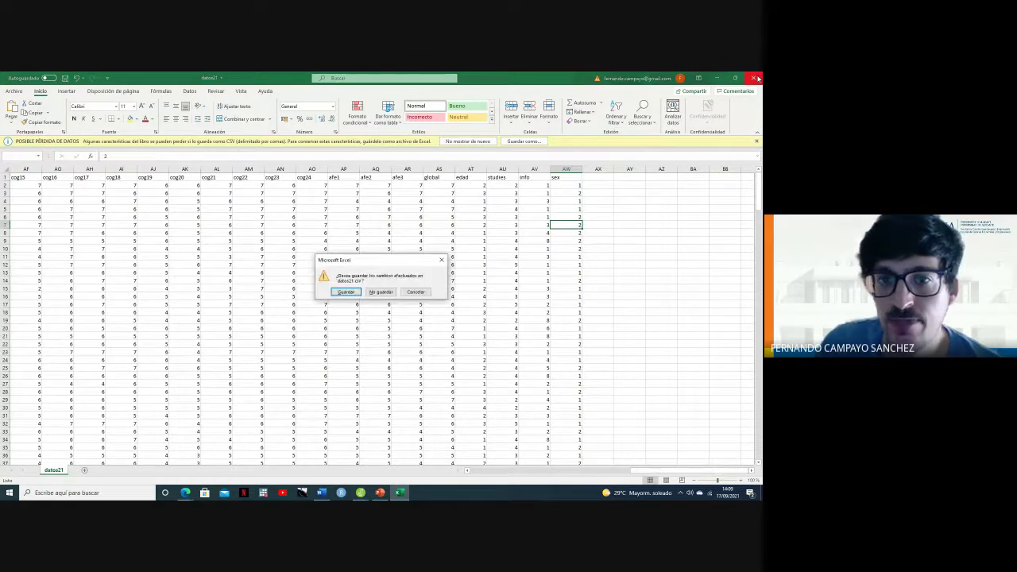
left_click(351, 291)
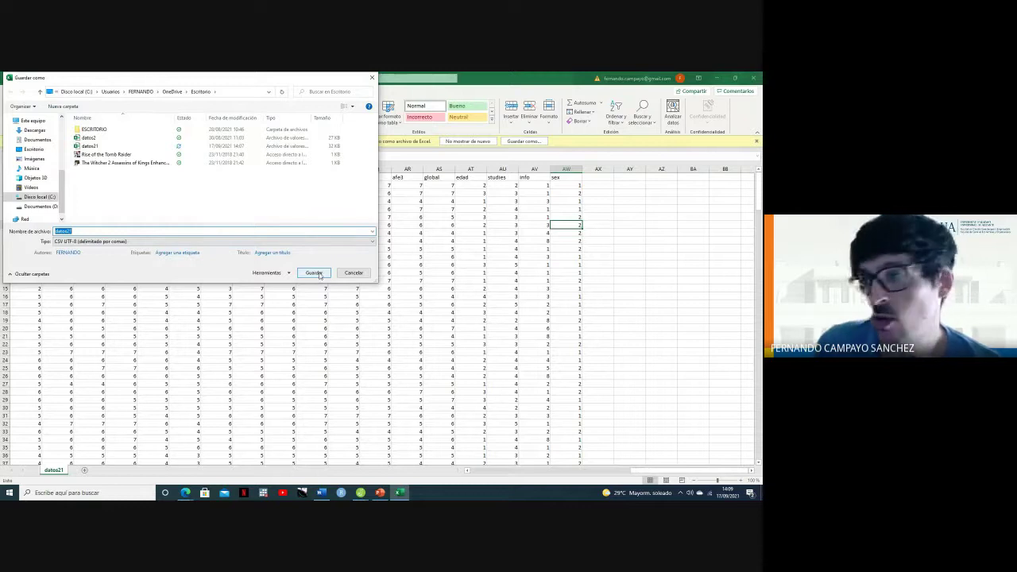
left_click(315, 273)
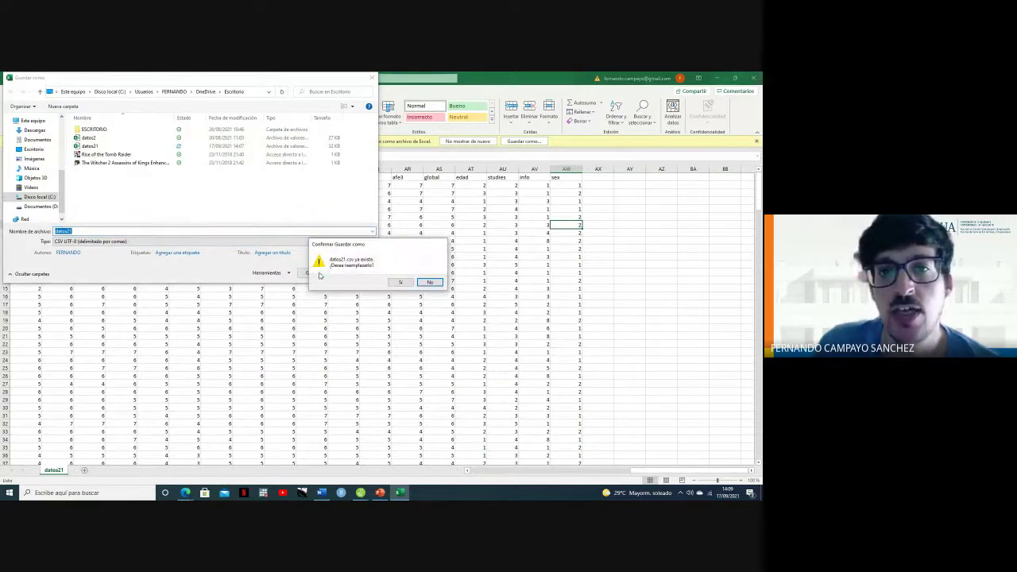
left_click(400, 282)
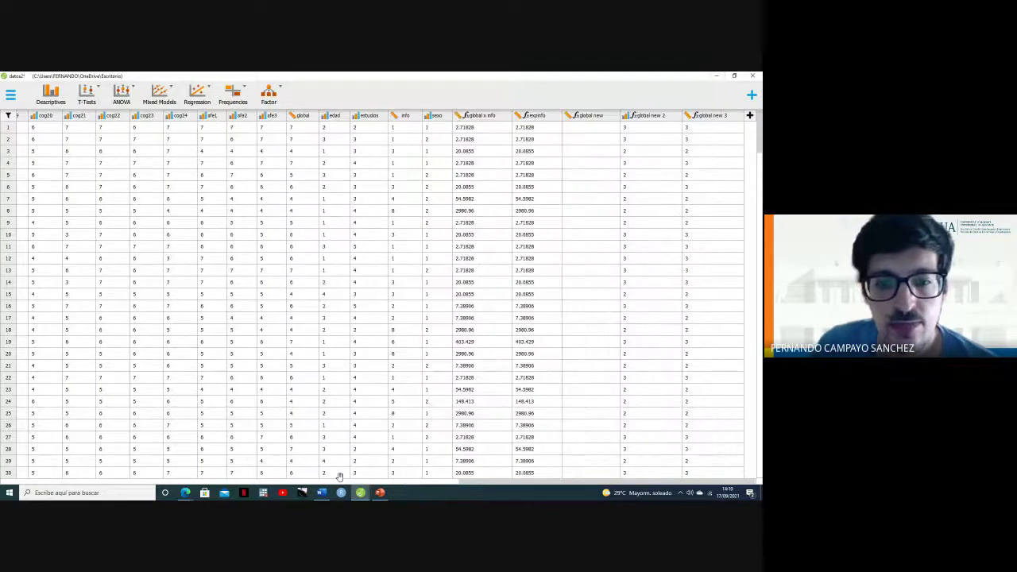
left_click(380, 493)
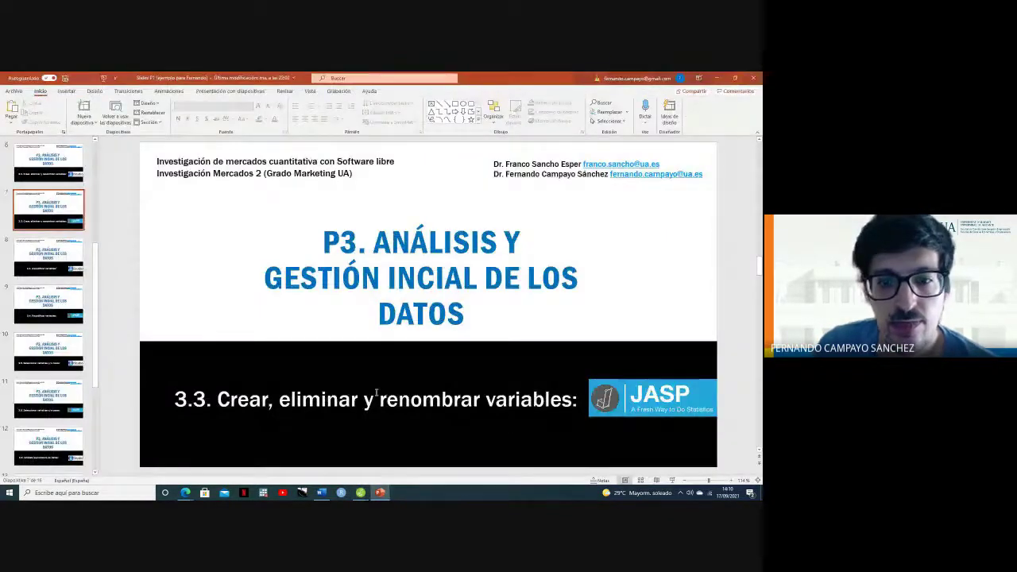
mouse_move(198, 473)
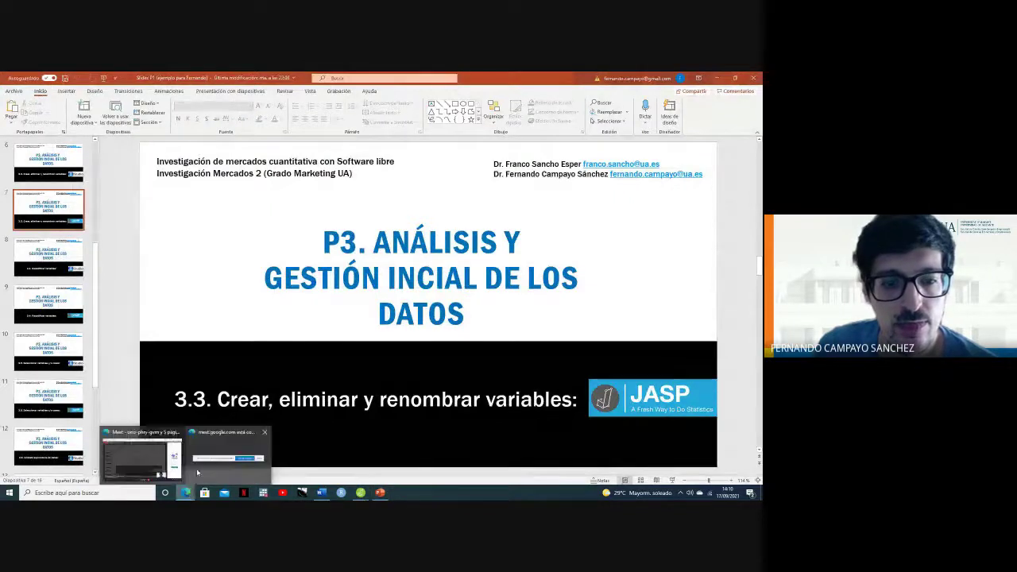
left_click(142, 457)
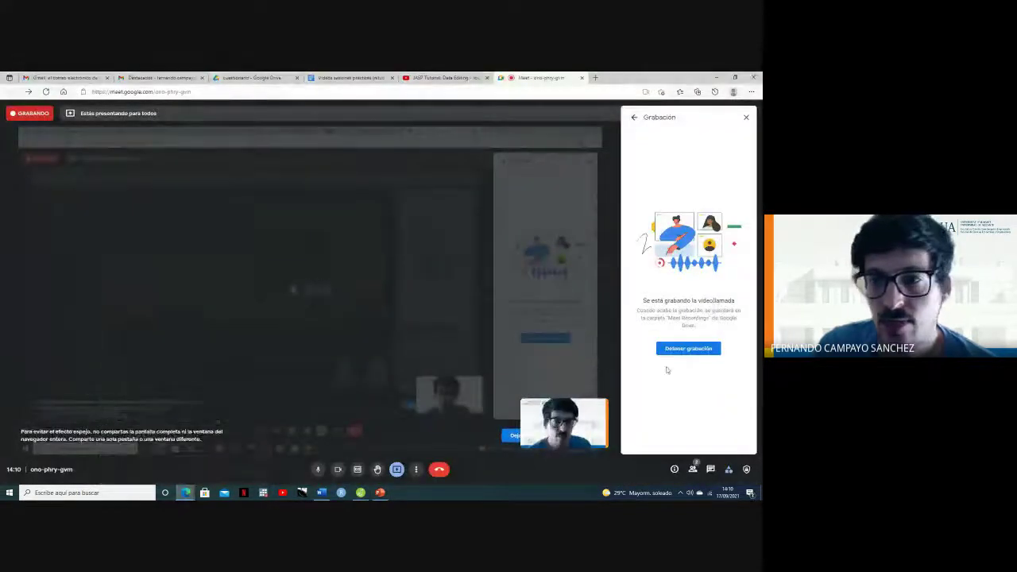